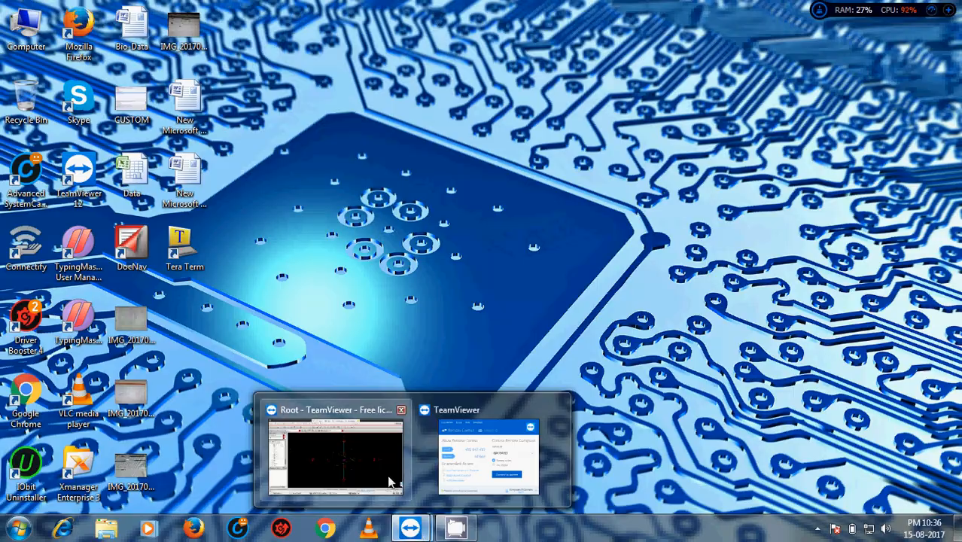
# Step: Switch to the remote TeamViewer session and open the library browser for adding an instance to the inveter_test schematic
pyautogui.click(389, 481)
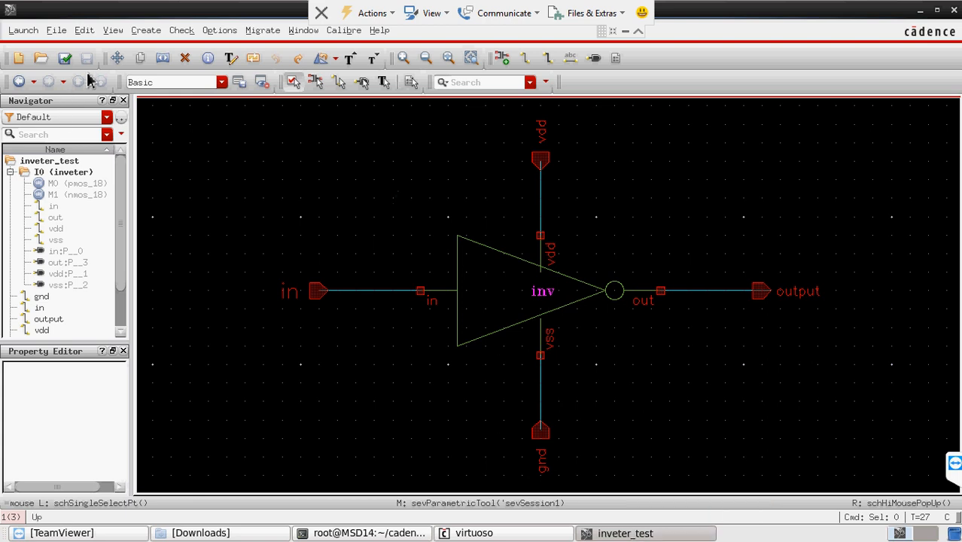
pyautogui.click(220, 32)
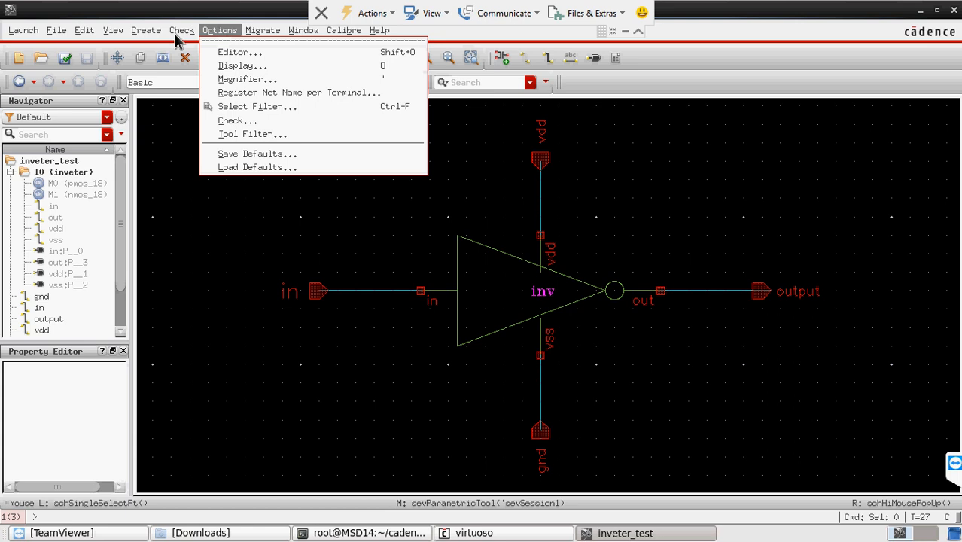
pyautogui.moveTo(148, 38)
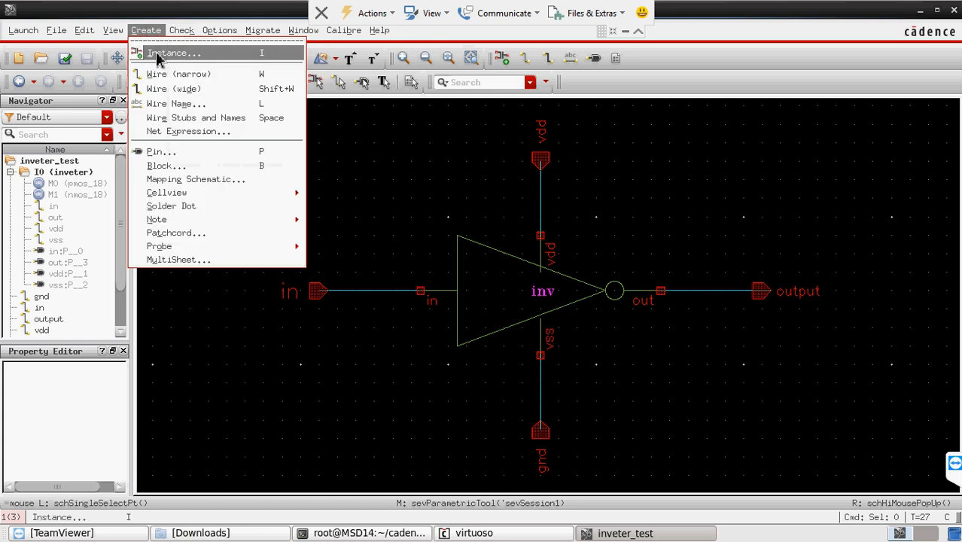
pyautogui.click(160, 55)
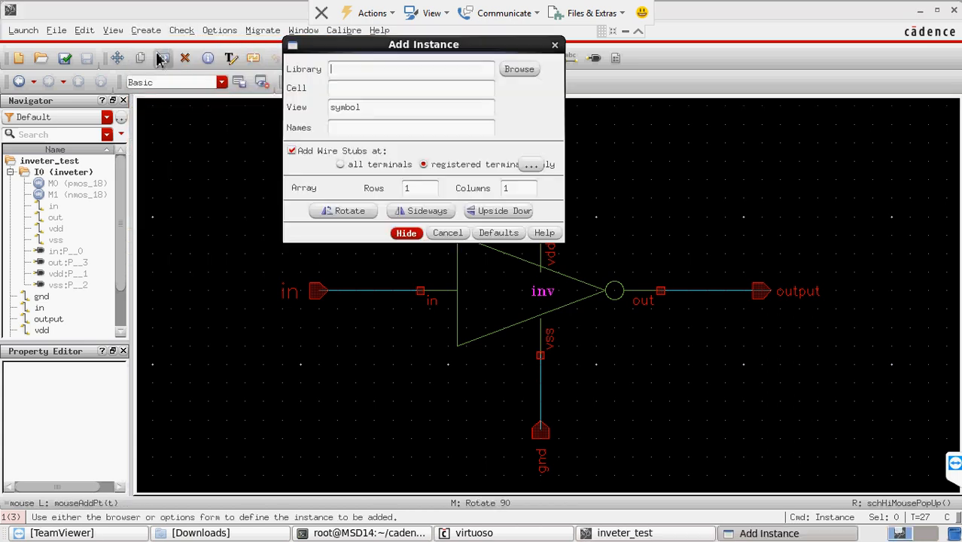
pyautogui.click(519, 70)
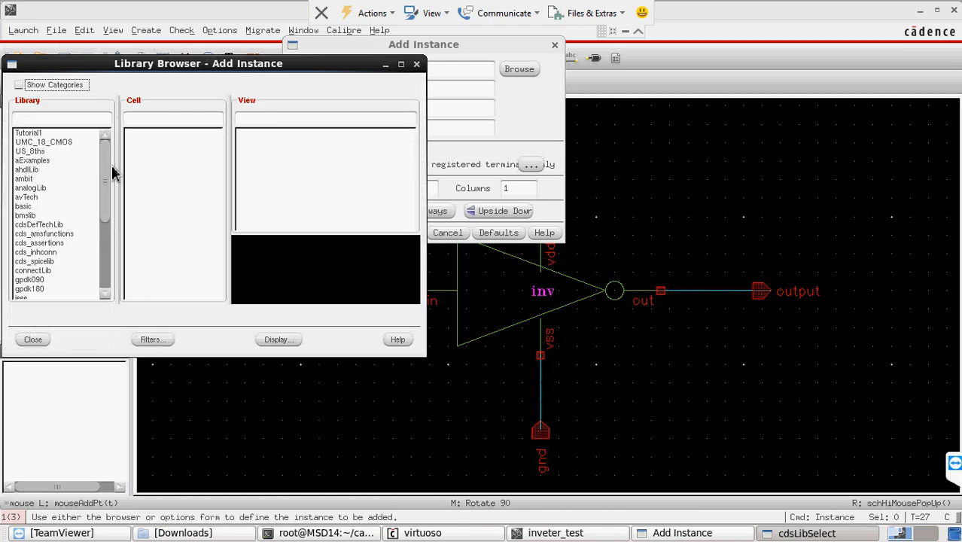
pyautogui.click(27, 169)
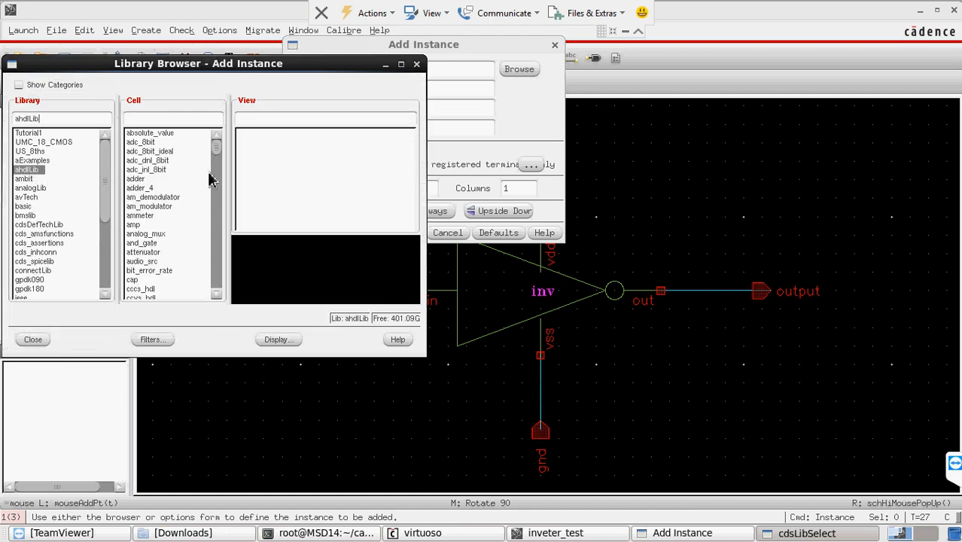
pyautogui.scroll(-5, 217, 179)
pyautogui.scroll(-8, 216, 179)
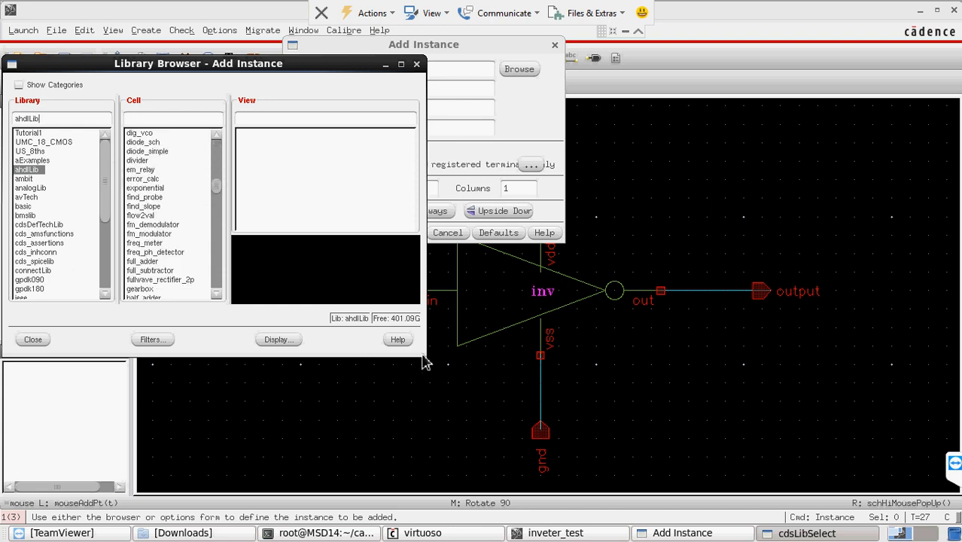
pyautogui.moveTo(425, 356); pyautogui.dragTo(459, 413)
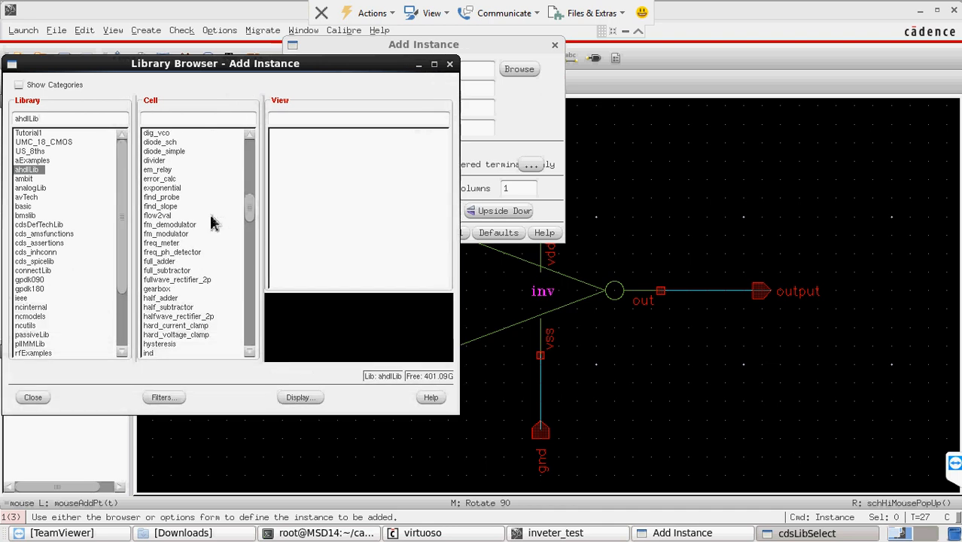
pyautogui.click(178, 121)
pyautogui.write('vdc')
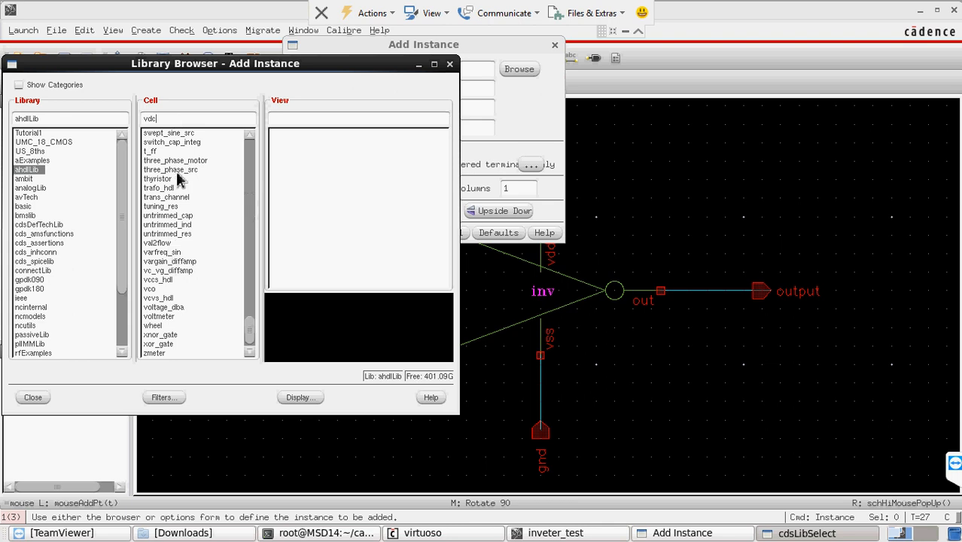
pyautogui.click(186, 188)
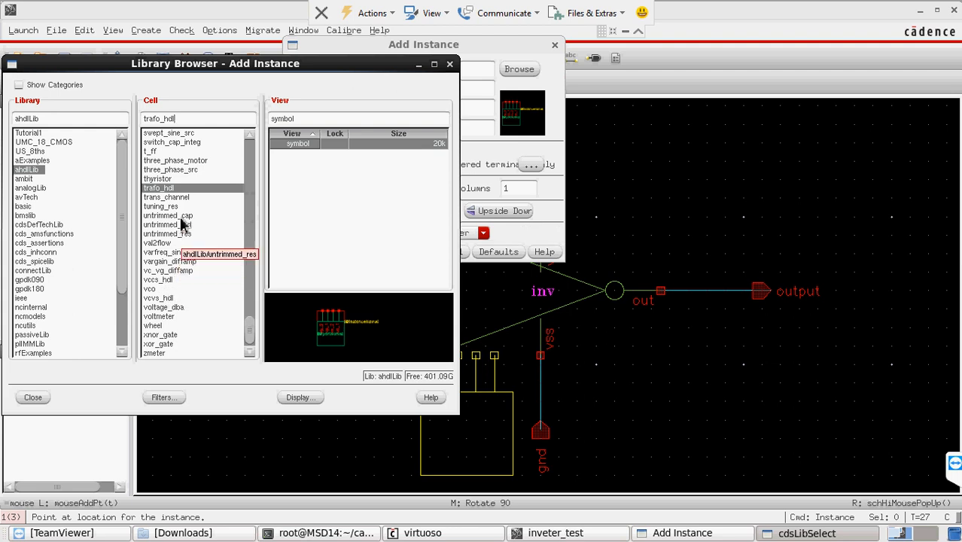
pyautogui.doubleClick(175, 119)
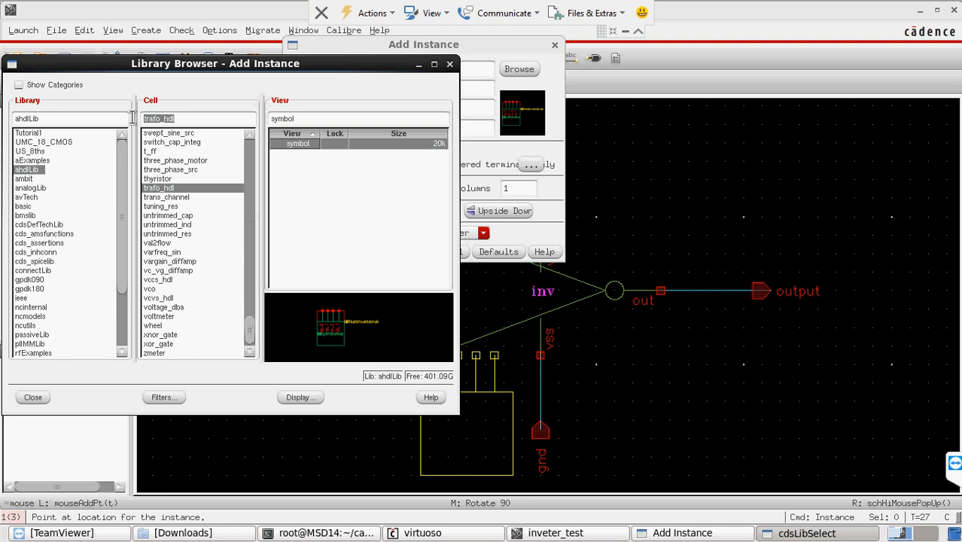
# Step: Choose the vdc symbol from analogLib as the instance and set its DC voltage to 1.8 V
pyautogui.click(27, 188)
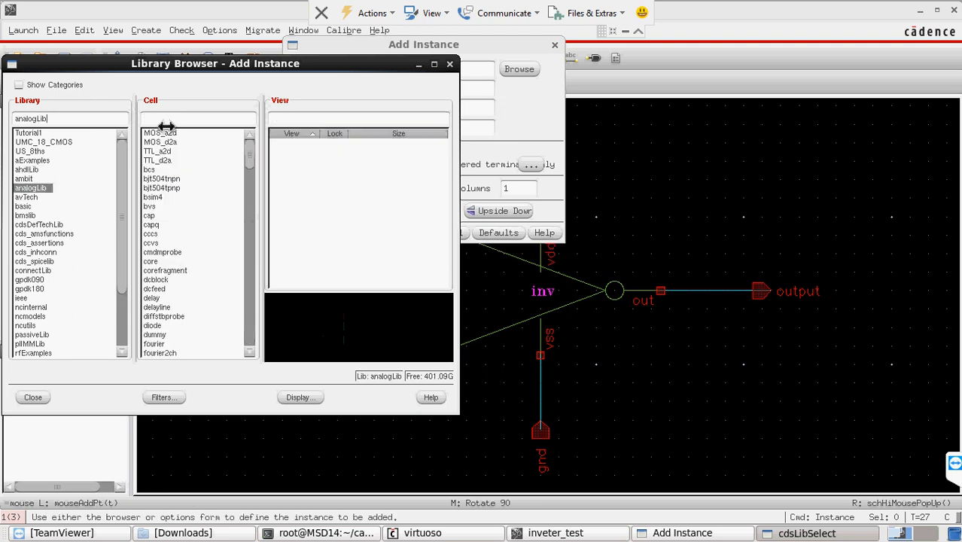
pyautogui.write('vdc')
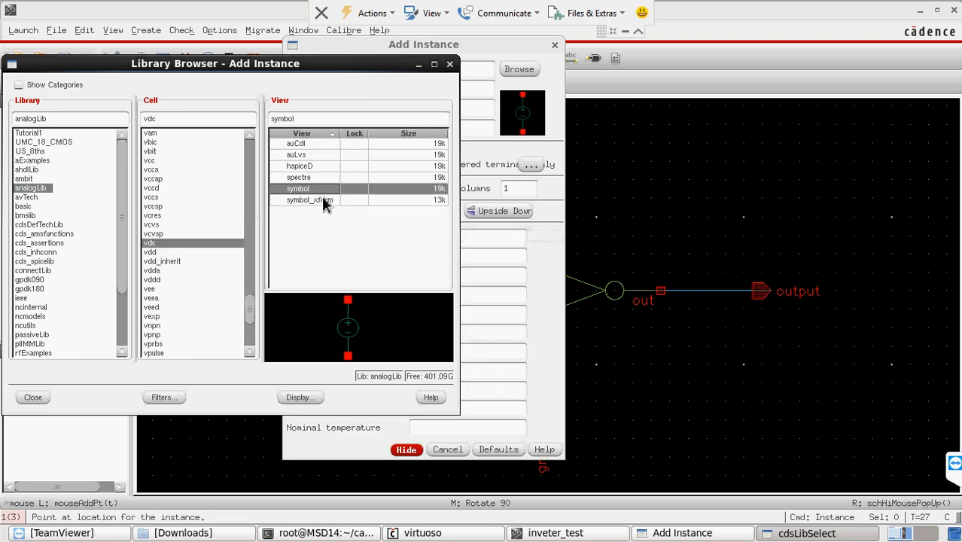
pyautogui.click(536, 280)
pyautogui.click(426, 275)
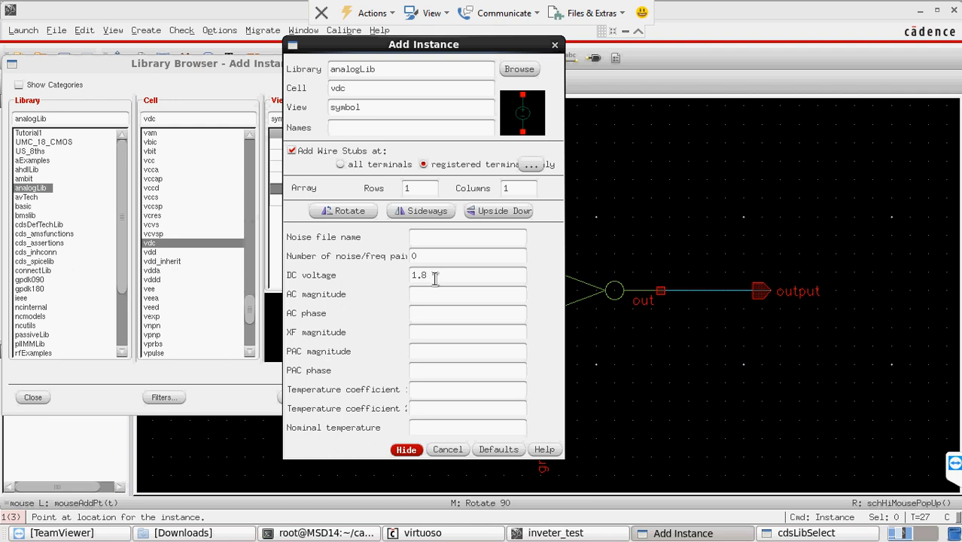
# Step: Rotate the DC source 90 degrees and place it above the inverter, between the input pin and the vdd pin
pyautogui.click(416, 454)
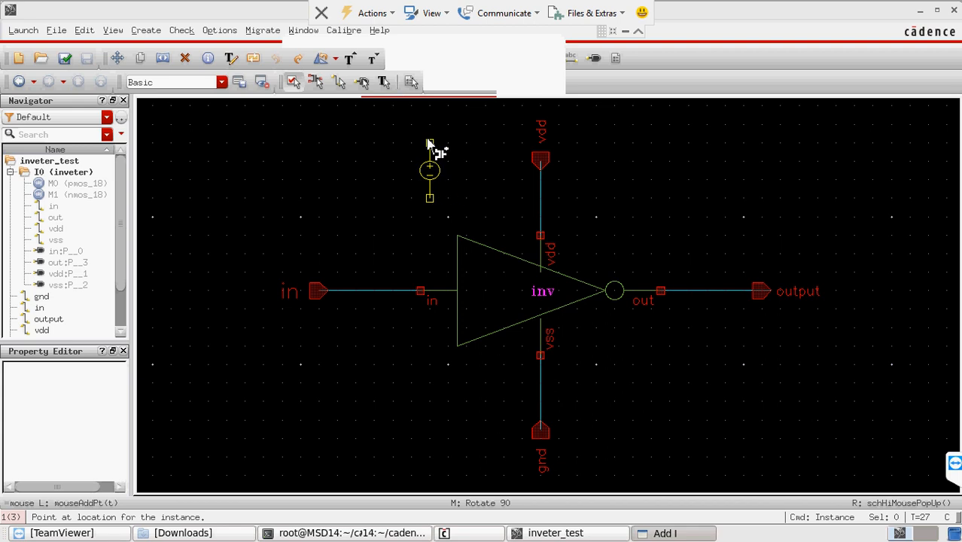
pyautogui.middleClick(429, 143)
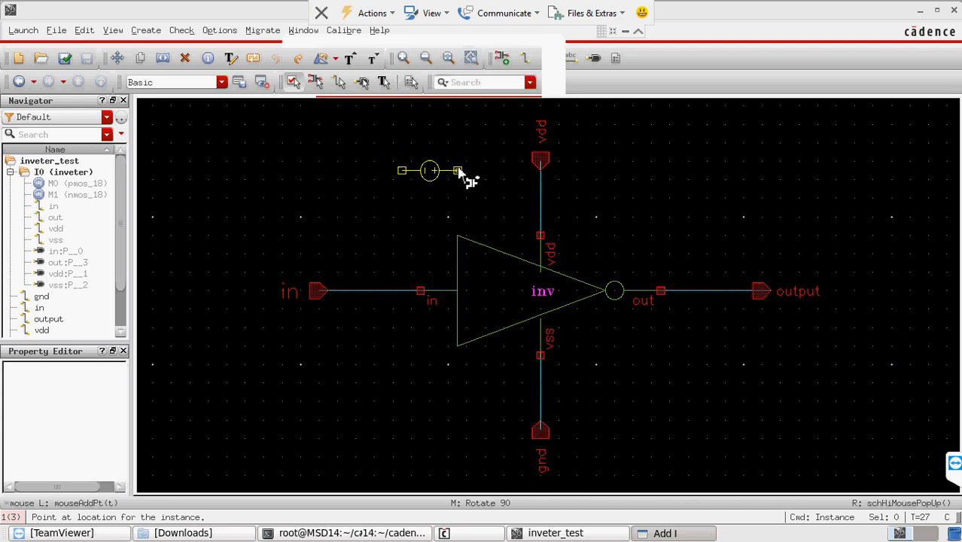
pyautogui.click(459, 173)
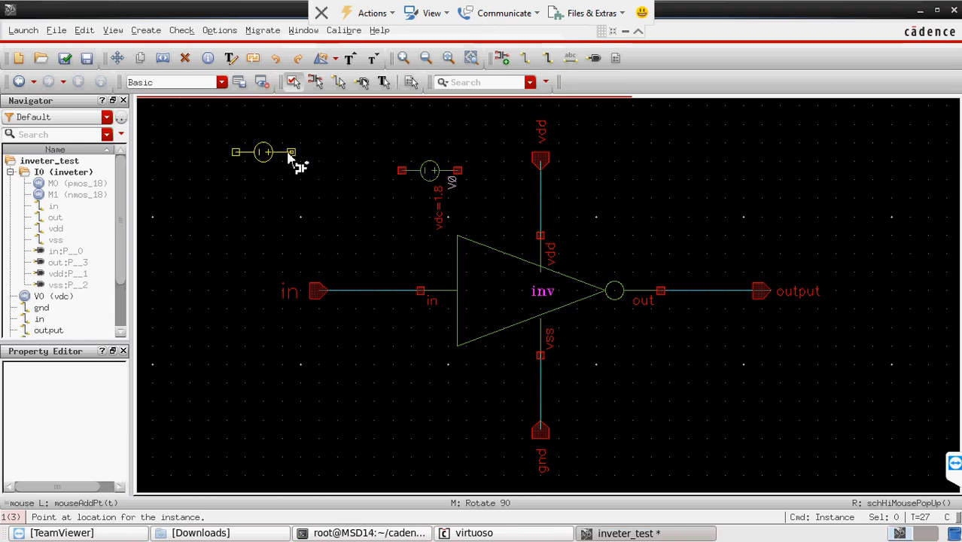
pyautogui.press('Escape')
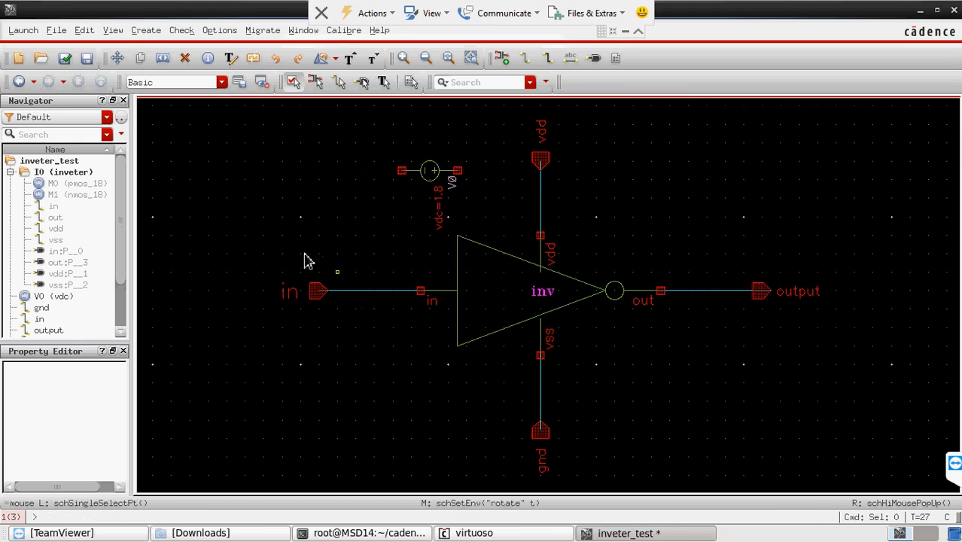
# Step: Start adding another instance and choose the vpulse symbol from analogLib
pyautogui.click(145, 30)
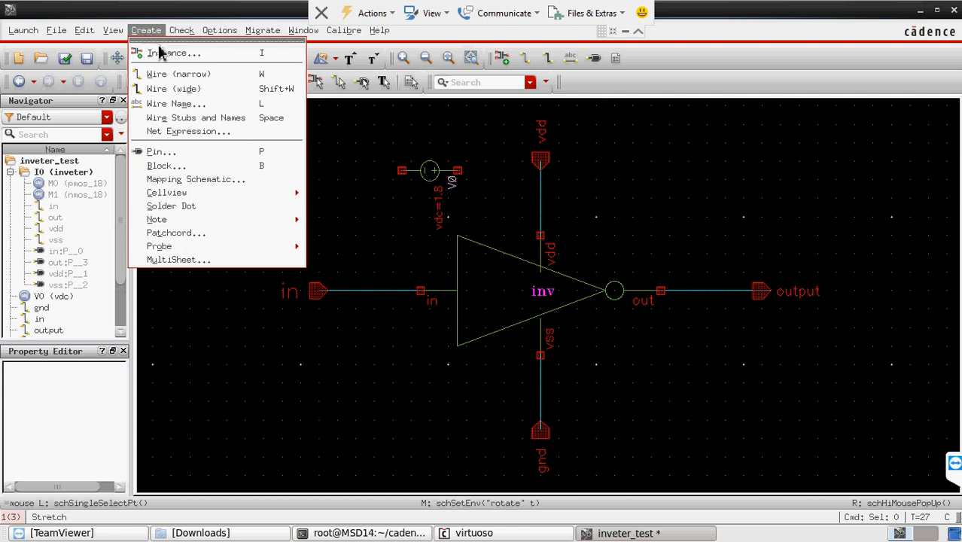
pyautogui.click(160, 56)
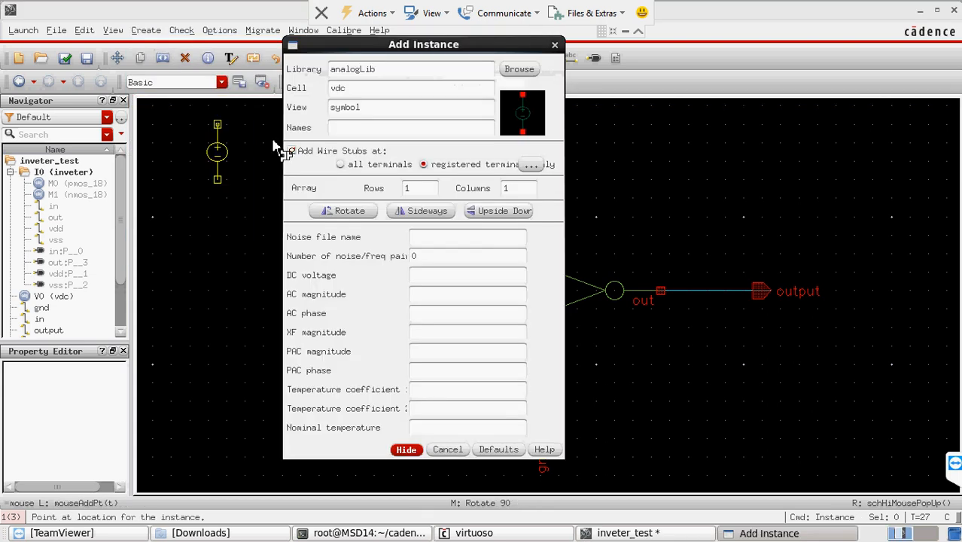
pyautogui.click(518, 69)
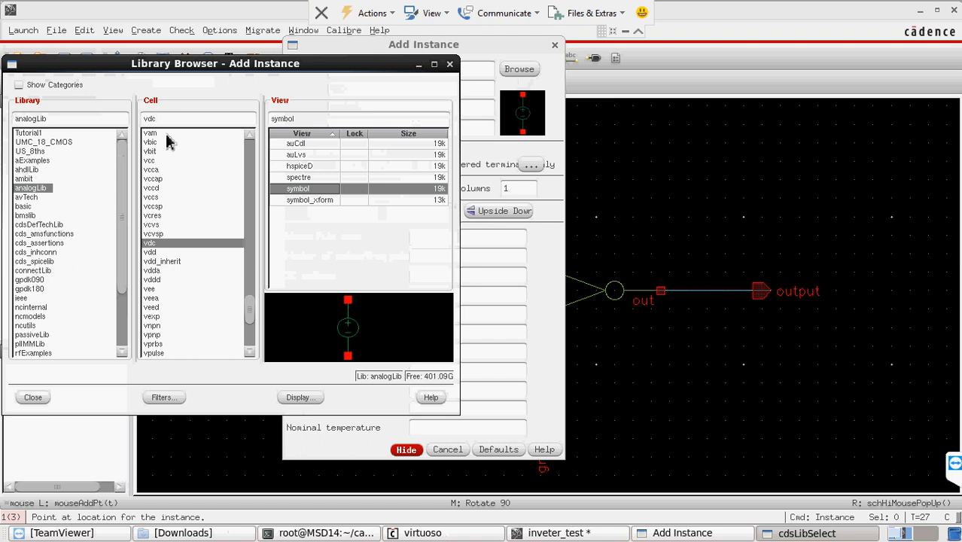
pyautogui.click(172, 123)
pyautogui.press('BackSpace')
pyautogui.press('BackSpace')
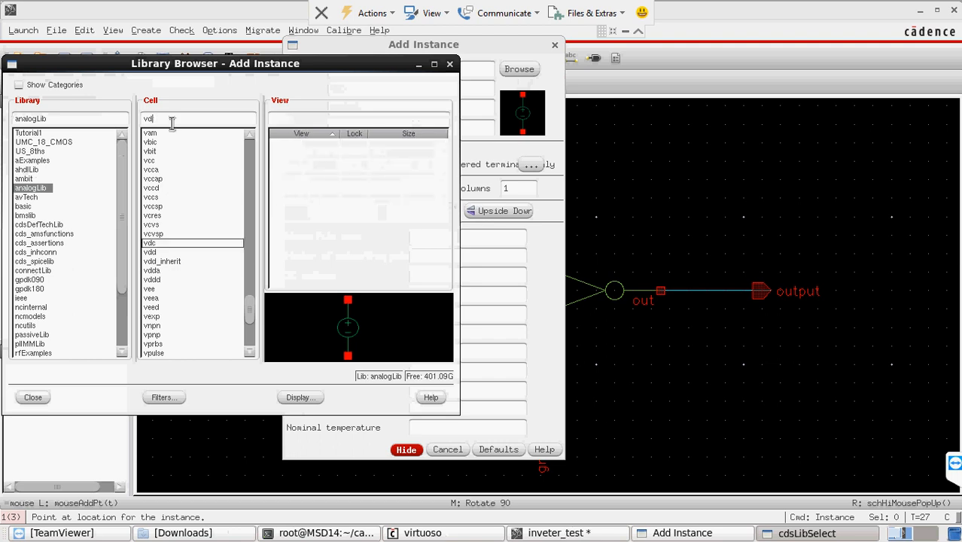
pyautogui.write('pu')
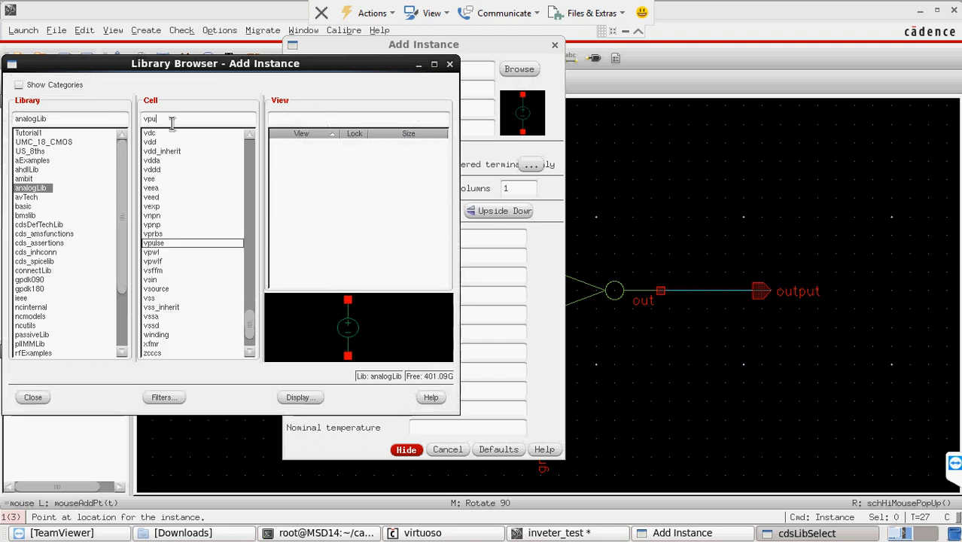
pyautogui.click(159, 244)
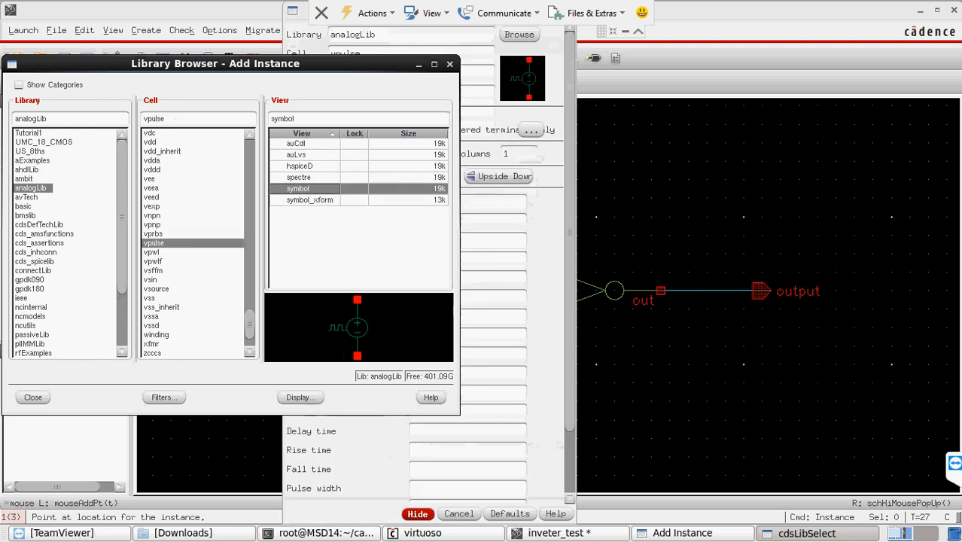
# Step: Set the pulse source's DC voltage and Voltage 2 to 1.8 V each
pyautogui.click(542, 257)
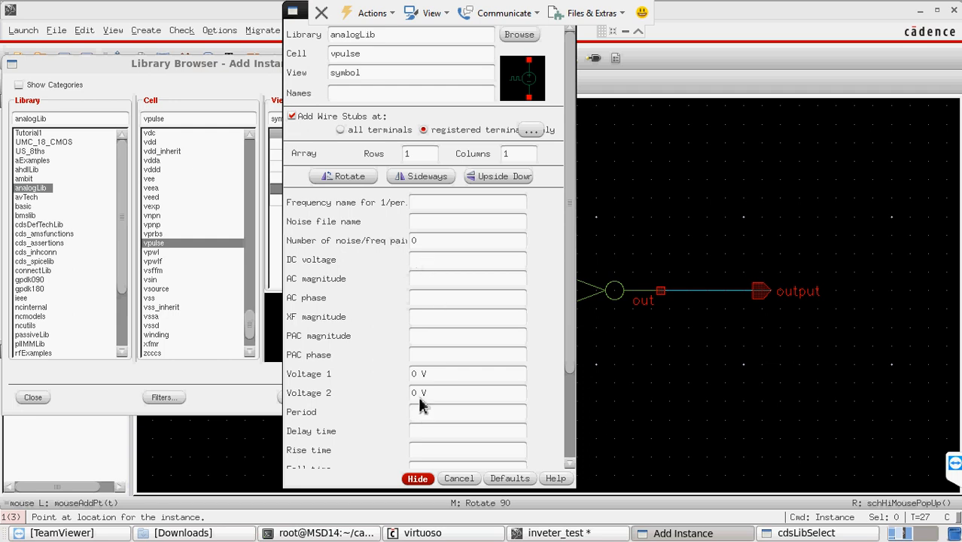
pyautogui.scroll(-1, 571, 344)
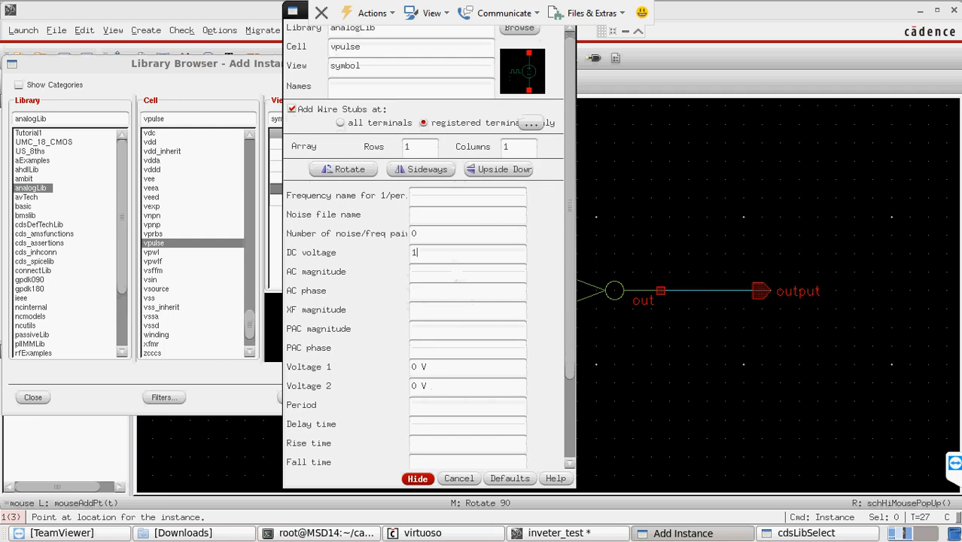
pyautogui.write('8')
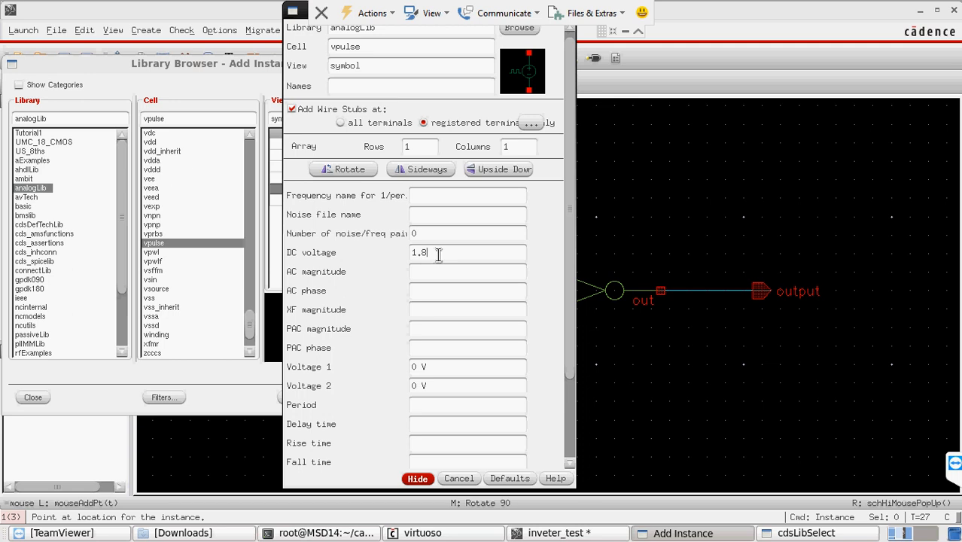
pyautogui.moveTo(438, 255); pyautogui.dragTo(408, 257)
pyautogui.moveTo(423, 255); pyautogui.dragTo(409, 256)
pyautogui.write('1')
pyautogui.click(416, 386)
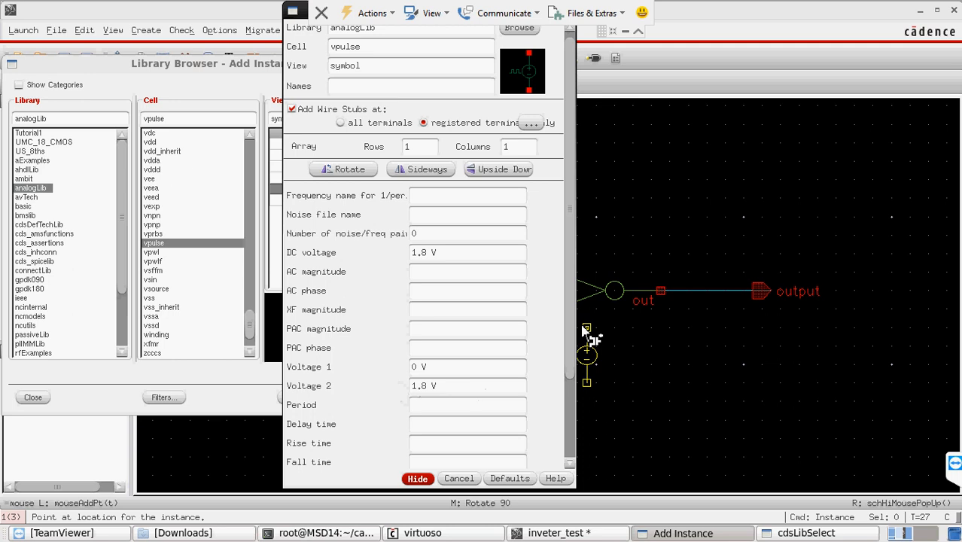
# Step: Set the pulse source's period to 20n and fill in its pulse width
pyautogui.click(442, 406)
pyautogui.scroll(-3, 442, 339)
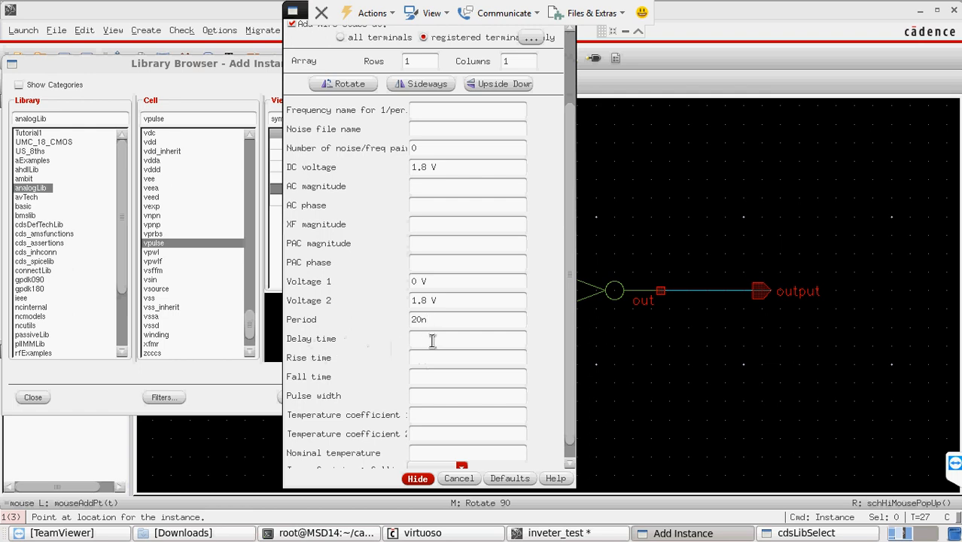
pyautogui.click(429, 398)
# Step: Place the pulse source just below the inverter's input wire
pyautogui.click(419, 481)
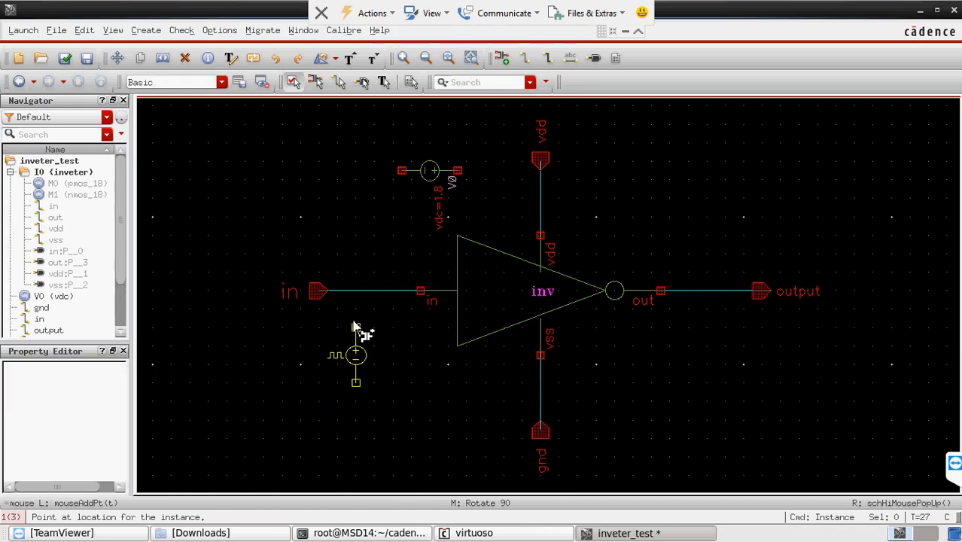
pyautogui.click(355, 319)
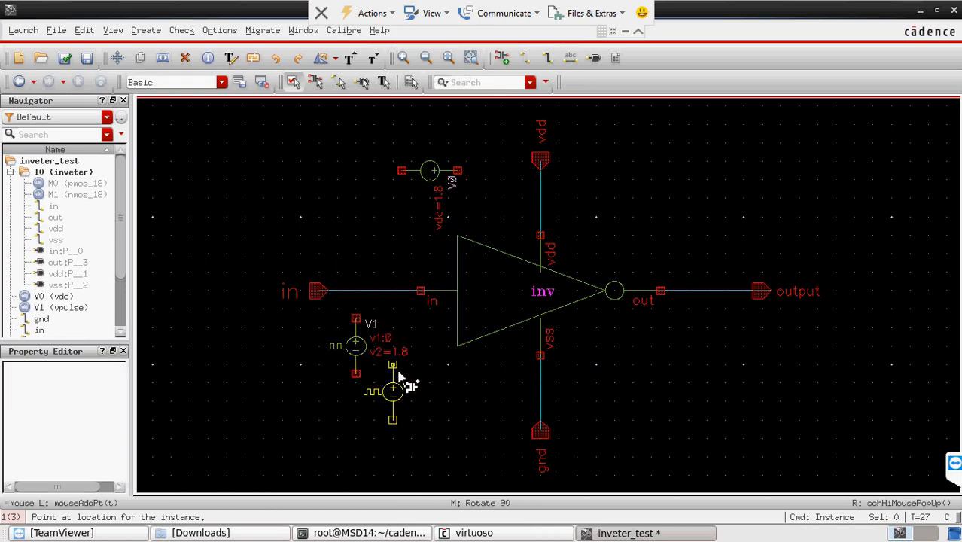
pyautogui.press('Escape')
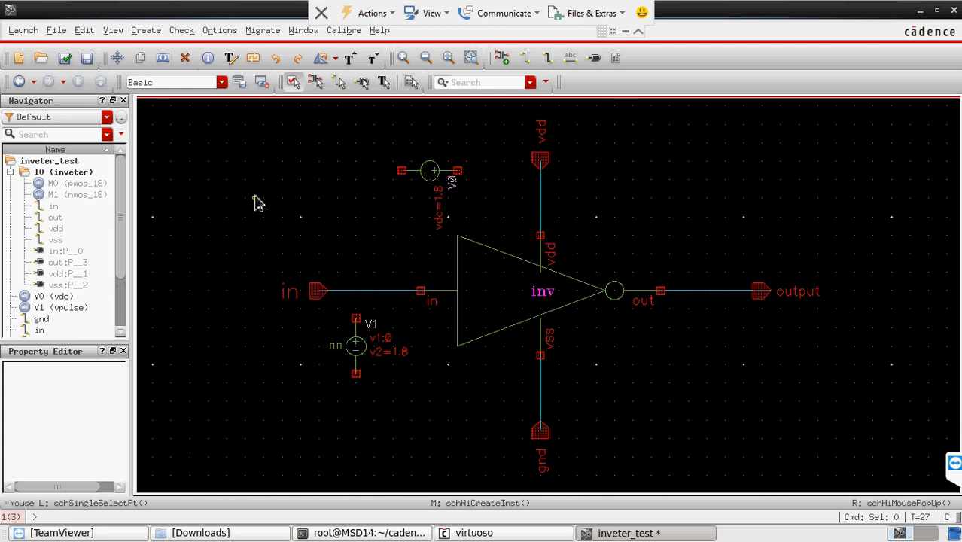
# Step: Place a gnd symbol from analogLib below the inverter, between the pulse source and the gnd pin
pyautogui.press('i')
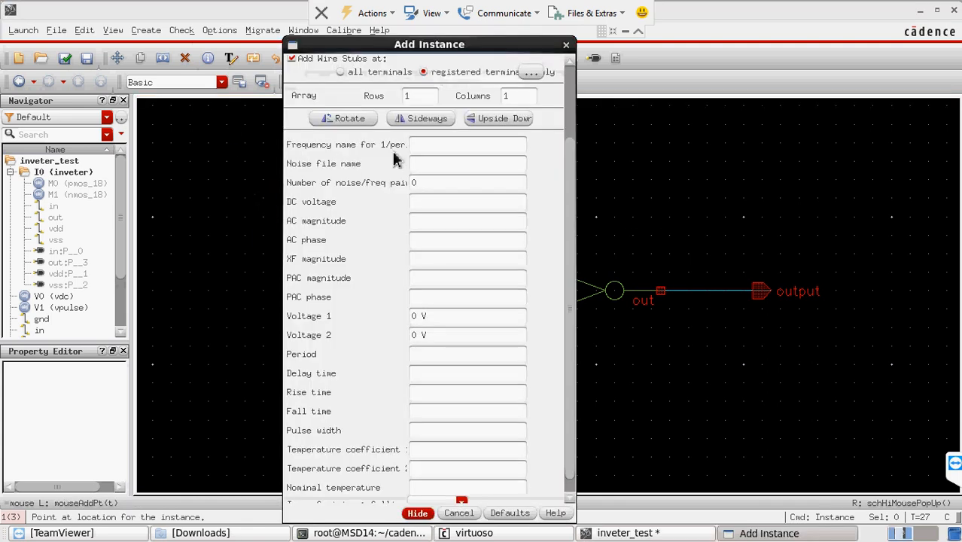
pyautogui.moveTo(571, 181); pyautogui.dragTo(575, 84)
pyautogui.click(521, 69)
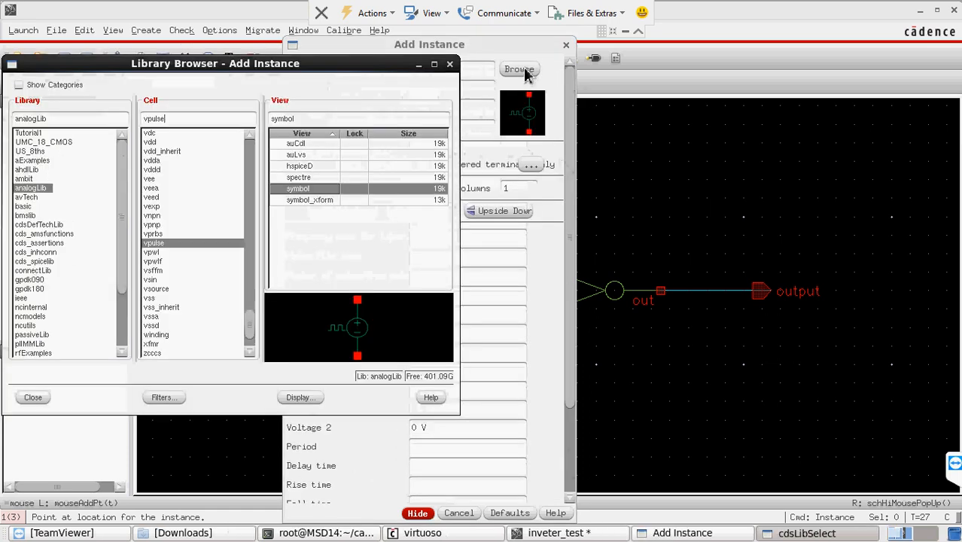
pyautogui.doubleClick(175, 119)
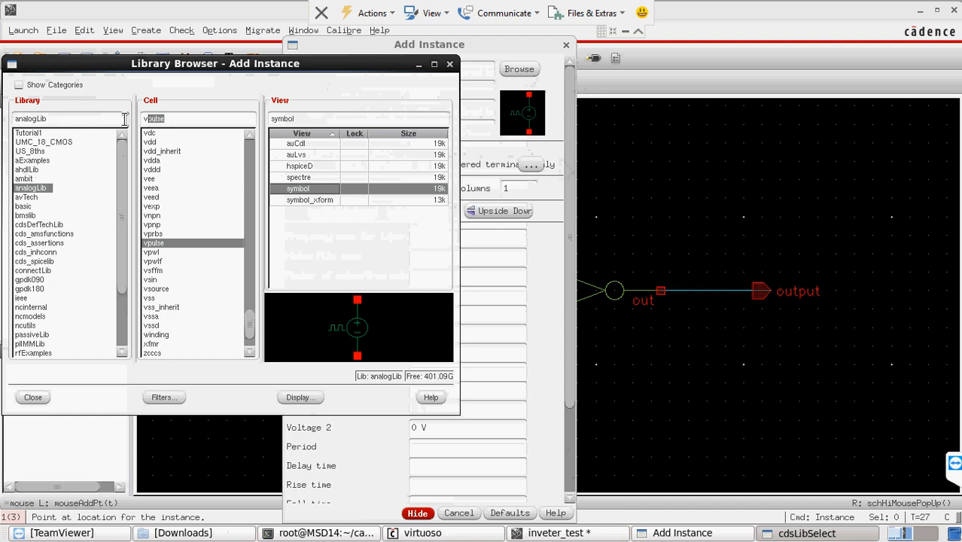
pyautogui.write('gn')
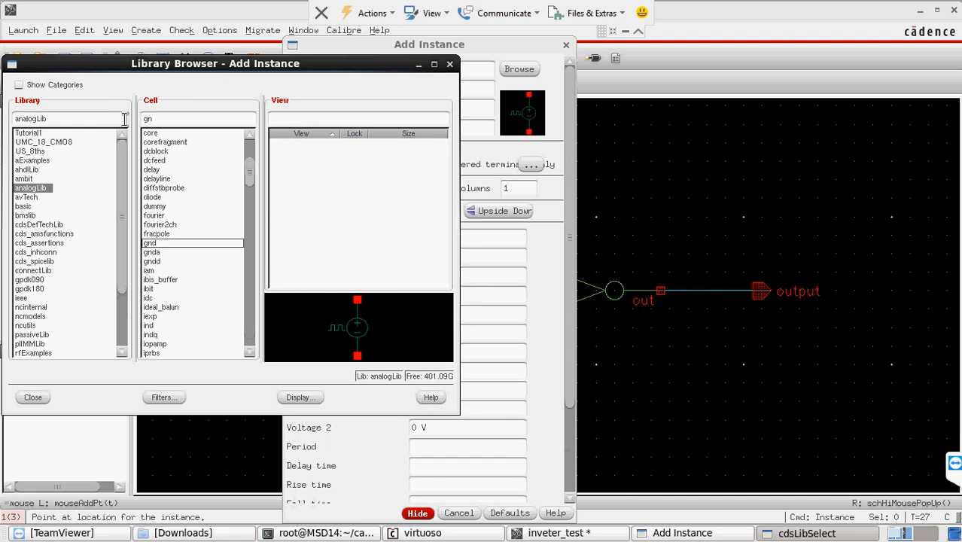
pyautogui.write('d')
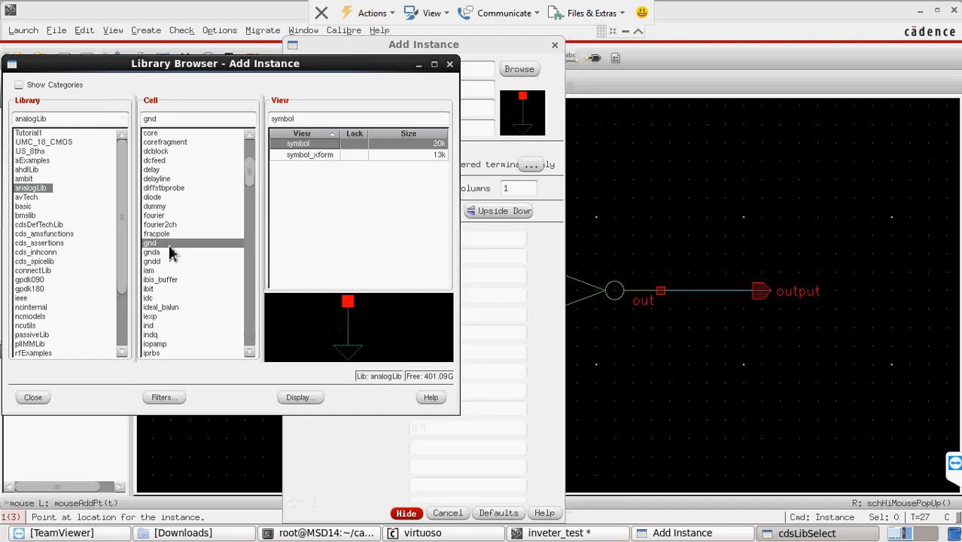
pyautogui.click(487, 281)
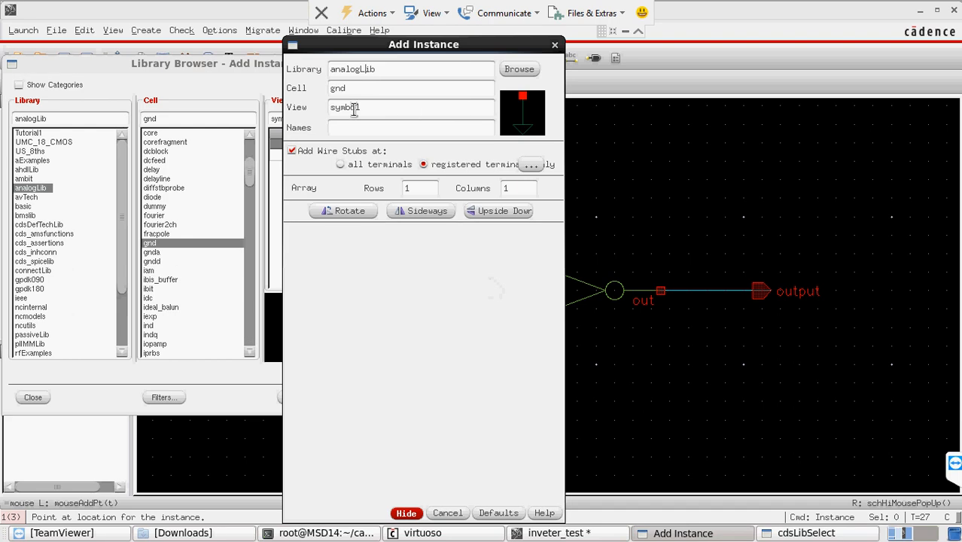
pyautogui.click(406, 513)
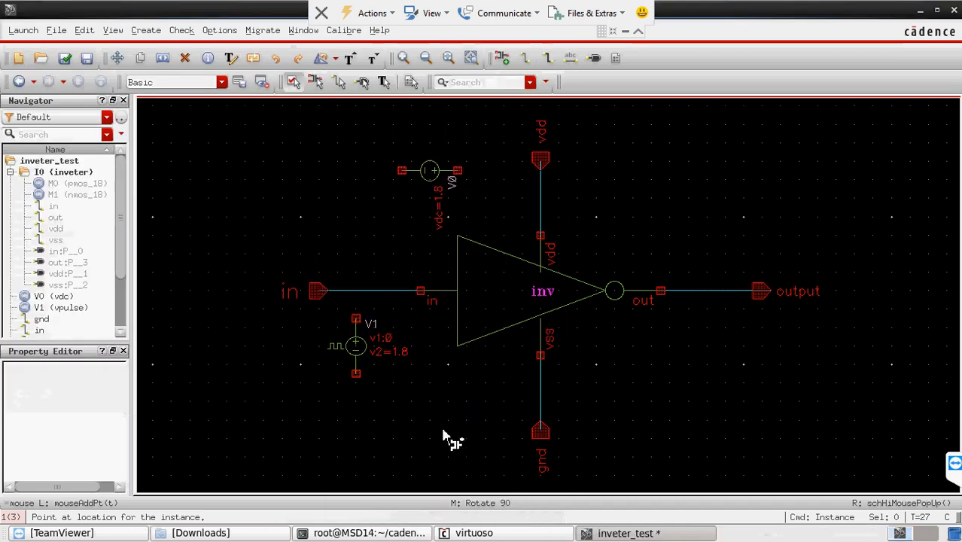
pyautogui.click(467, 403)
pyautogui.press('Escape')
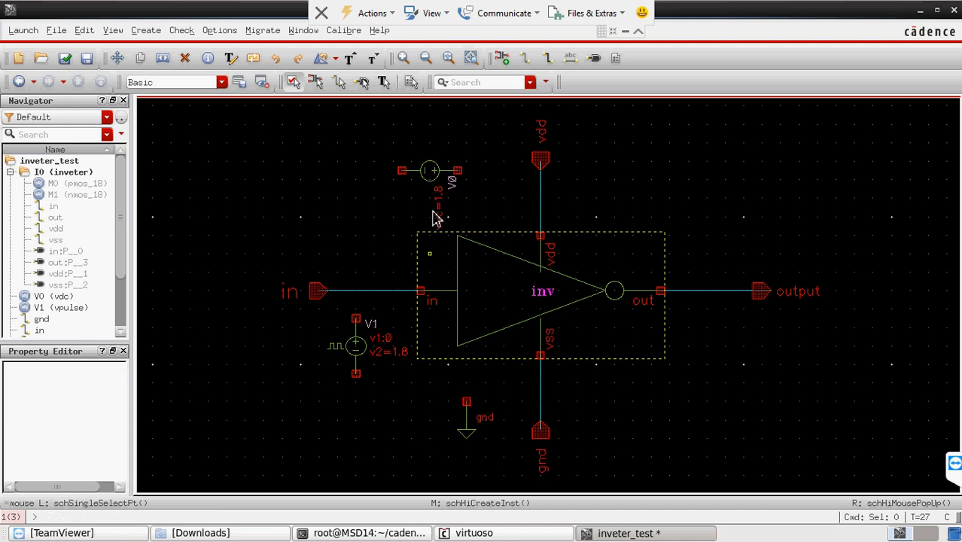
# Step: Wire the DC source's positive terminal to the vdd wire and the pulse source's positive terminal to the in wire
pyautogui.click(524, 58)
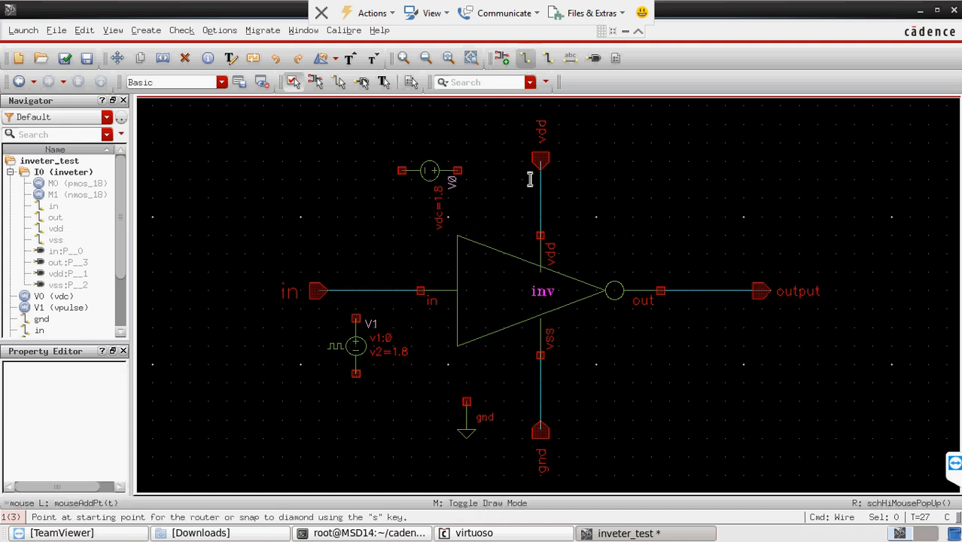
pyautogui.click(459, 171)
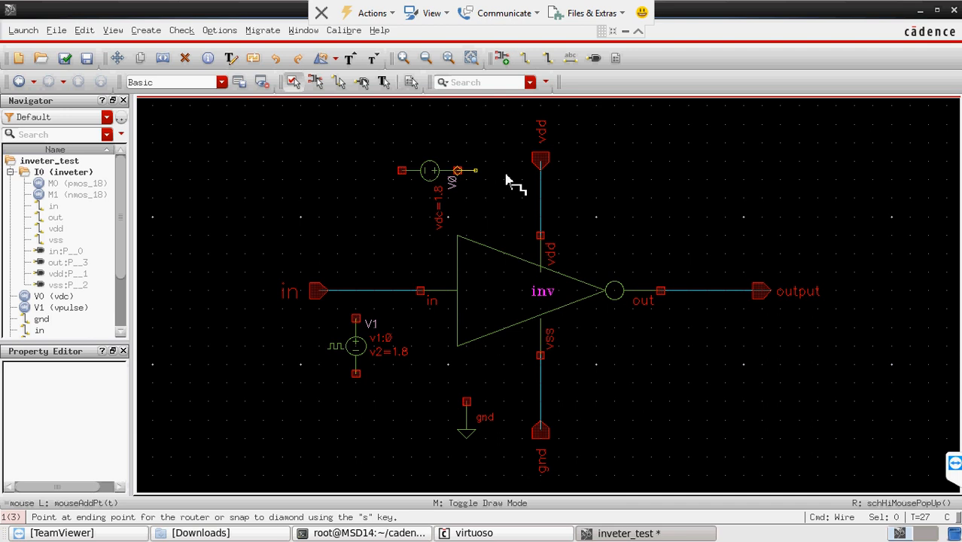
pyautogui.click(539, 179)
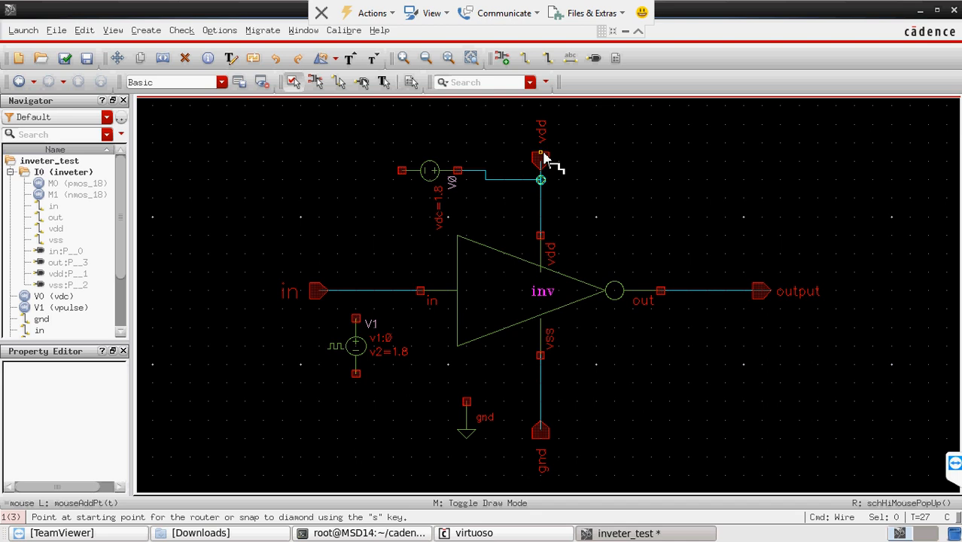
pyautogui.click(356, 319)
pyautogui.click(356, 291)
# Step: Wire the negative terminals of both sources to the ground symbol, and check and save the schematic
pyautogui.click(402, 170)
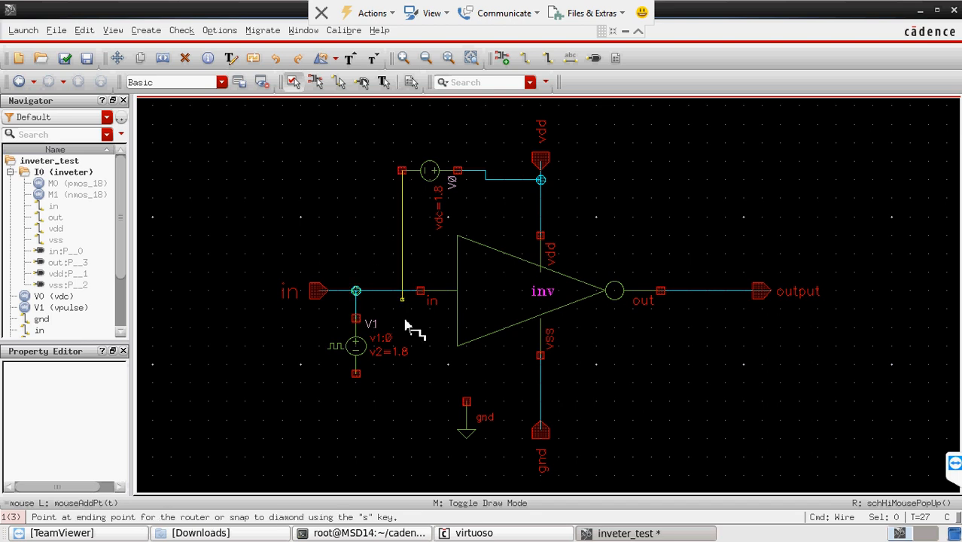
pyautogui.click(359, 375)
pyautogui.click(392, 375)
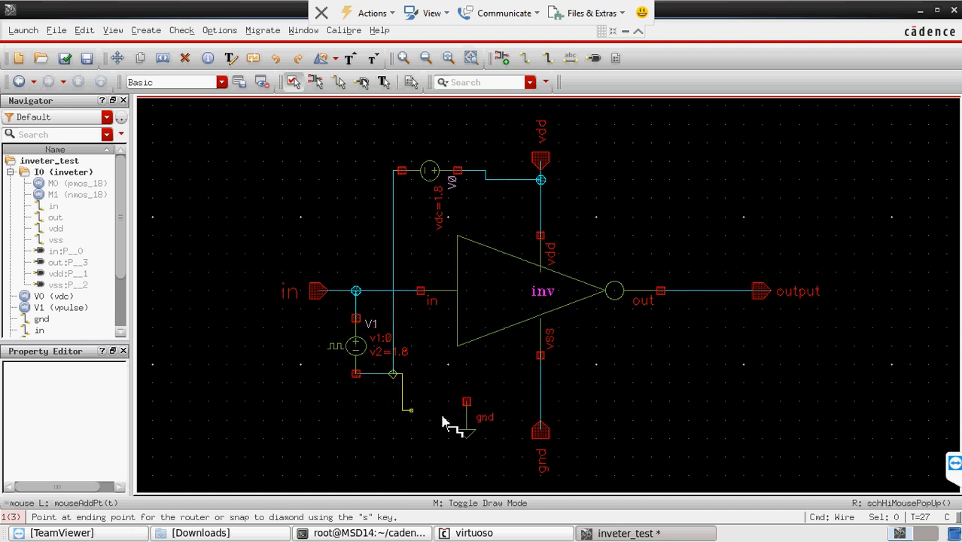
pyautogui.click(466, 403)
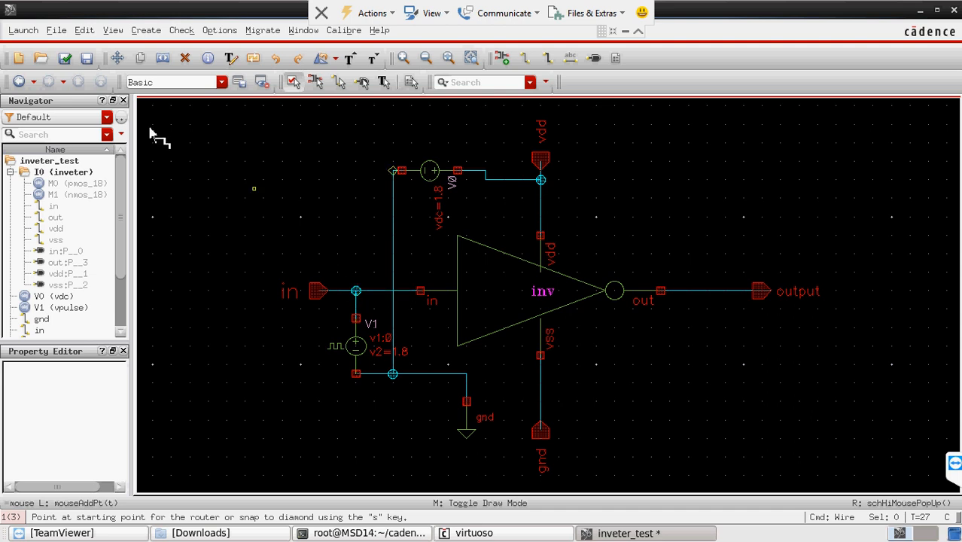
pyautogui.click(65, 59)
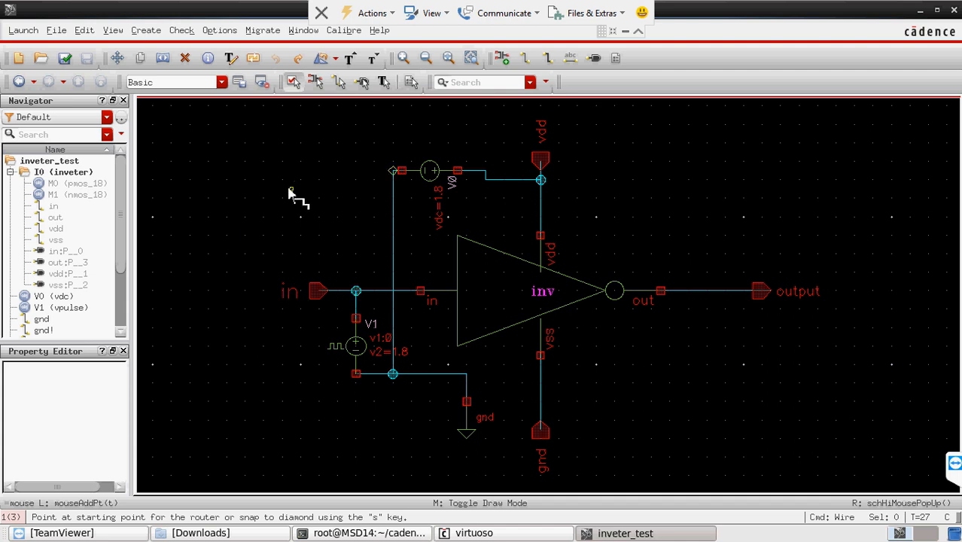
pyautogui.press('Escape')
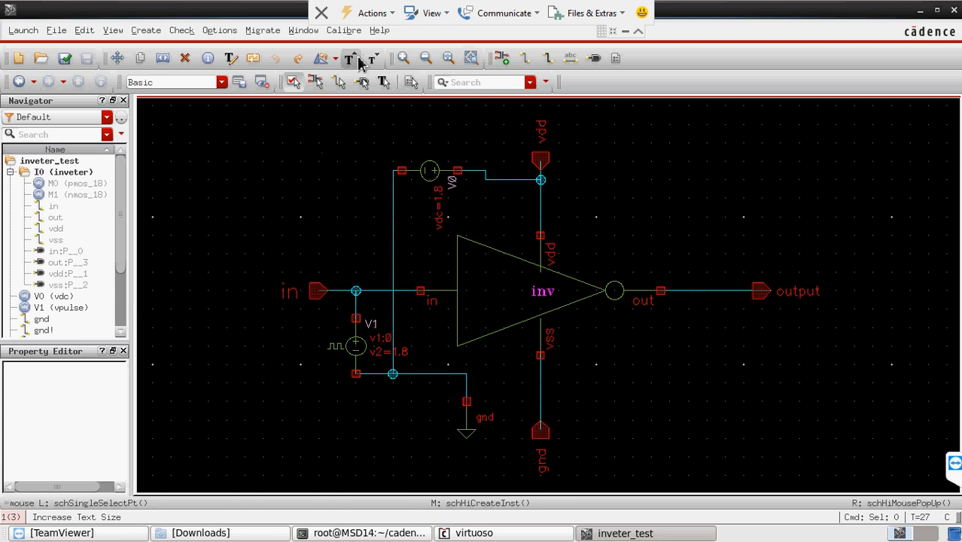
# Step: Adjust the text size of the in pin's label to a height of 0.15
pyautogui.click(290, 293)
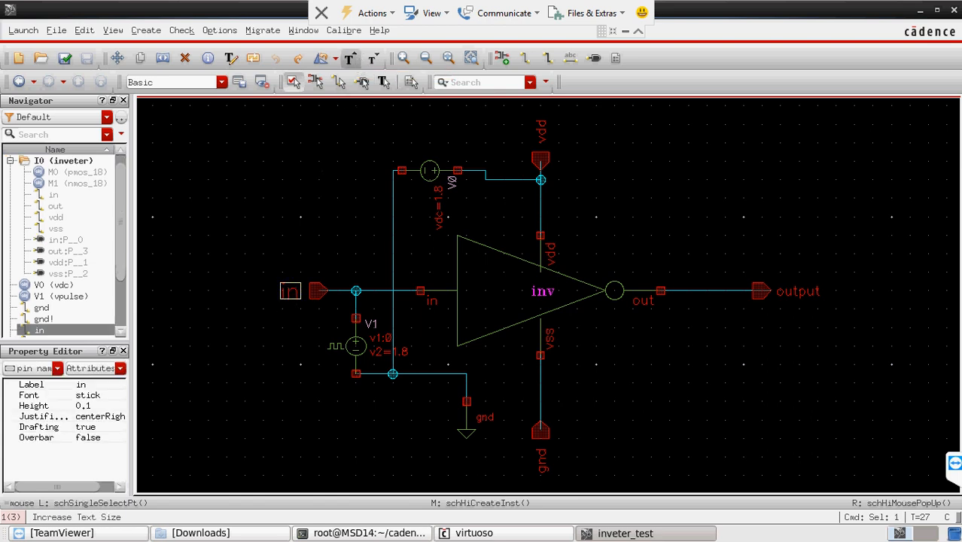
pyautogui.click(349, 58)
pyautogui.click(349, 58)
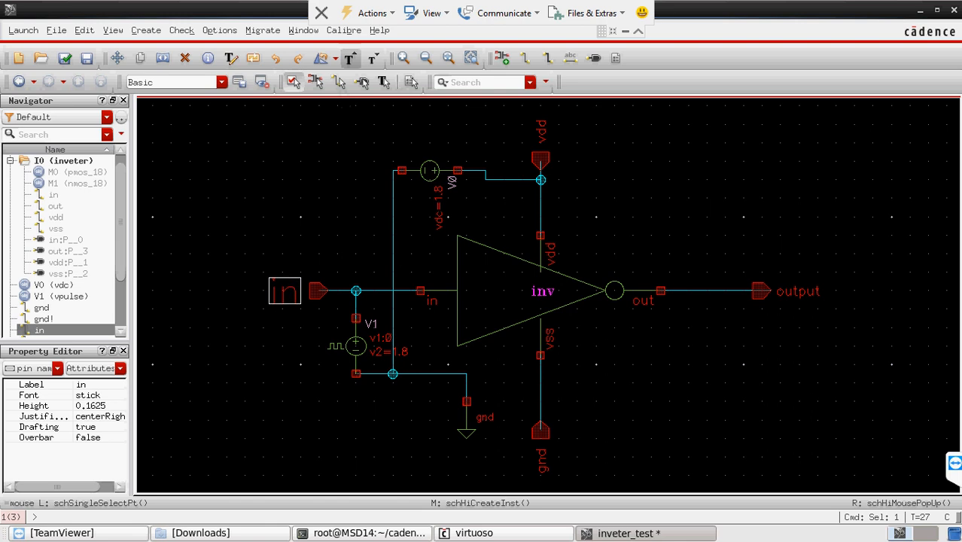
pyautogui.click(349, 58)
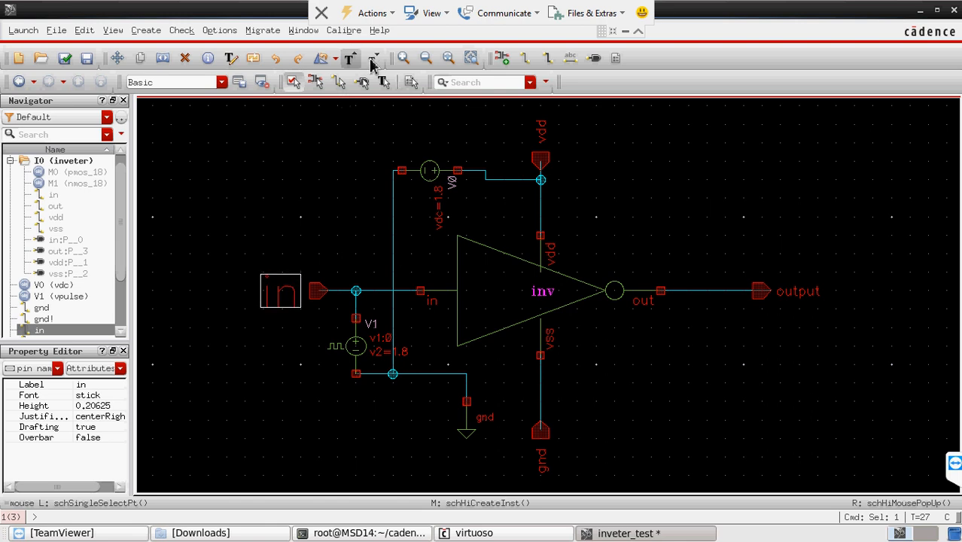
pyautogui.click(378, 59)
pyautogui.click(378, 59)
pyautogui.click(378, 59)
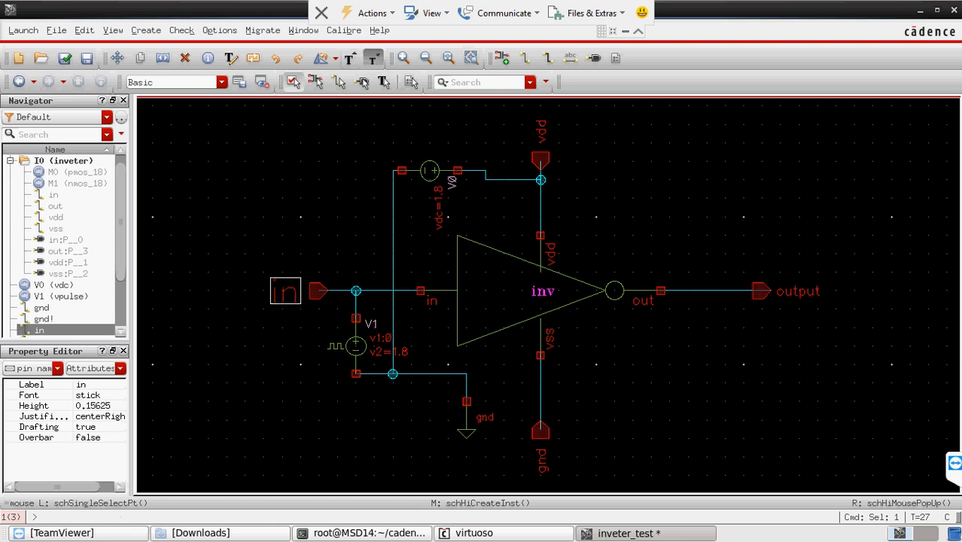
pyautogui.click(373, 58)
pyautogui.click(374, 58)
pyautogui.click(373, 58)
pyautogui.click(374, 57)
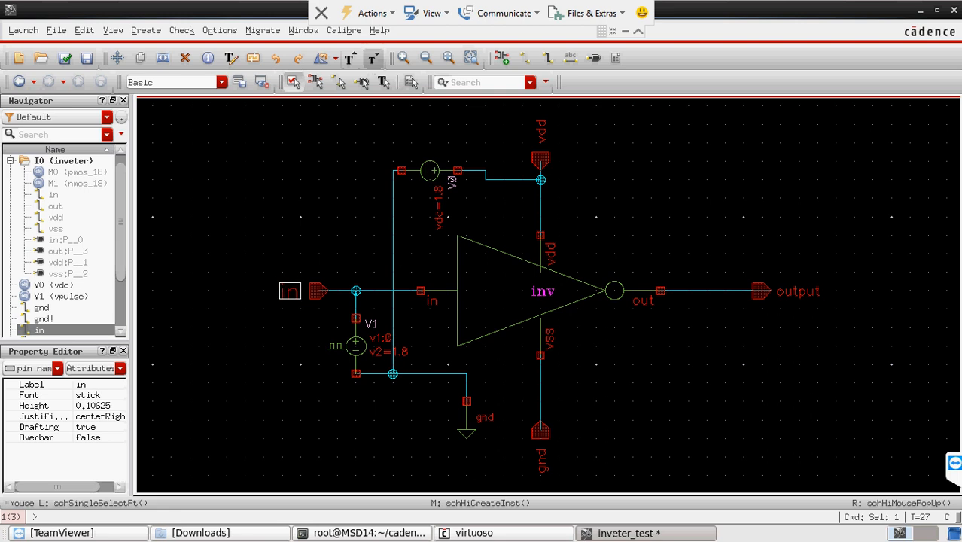
pyautogui.click(373, 58)
pyautogui.click(374, 58)
pyautogui.click(373, 58)
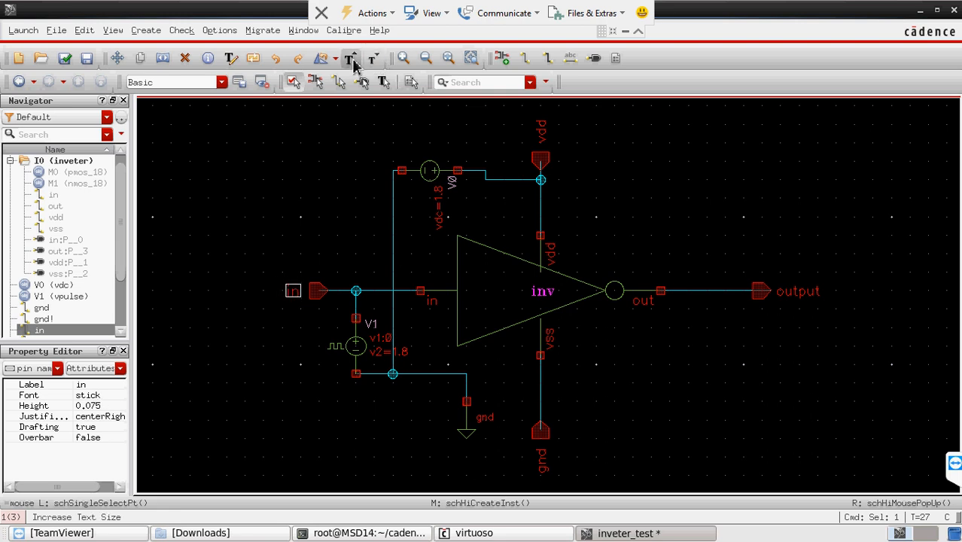
pyautogui.click(351, 59)
pyautogui.click(351, 58)
pyautogui.click(351, 59)
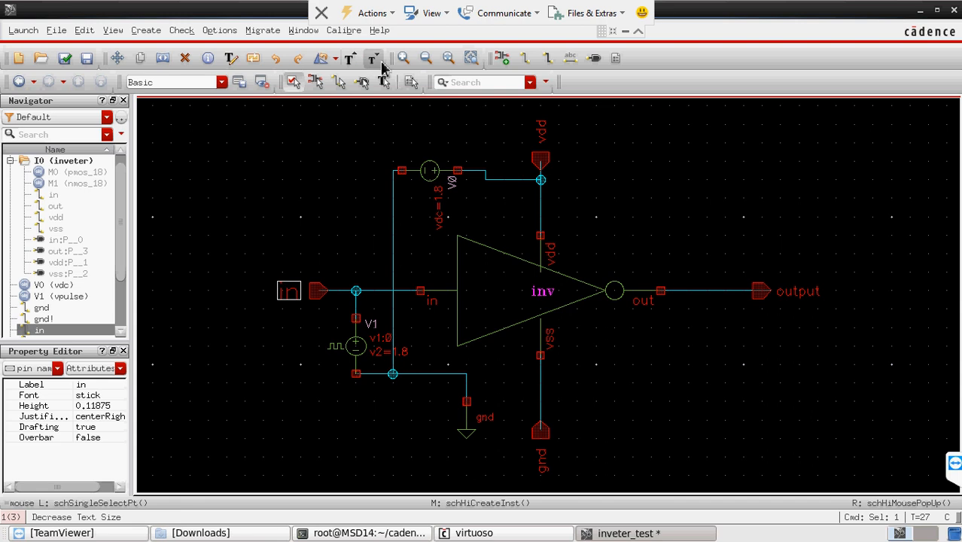
pyautogui.click(373, 58)
pyautogui.click(374, 58)
pyautogui.click(350, 58)
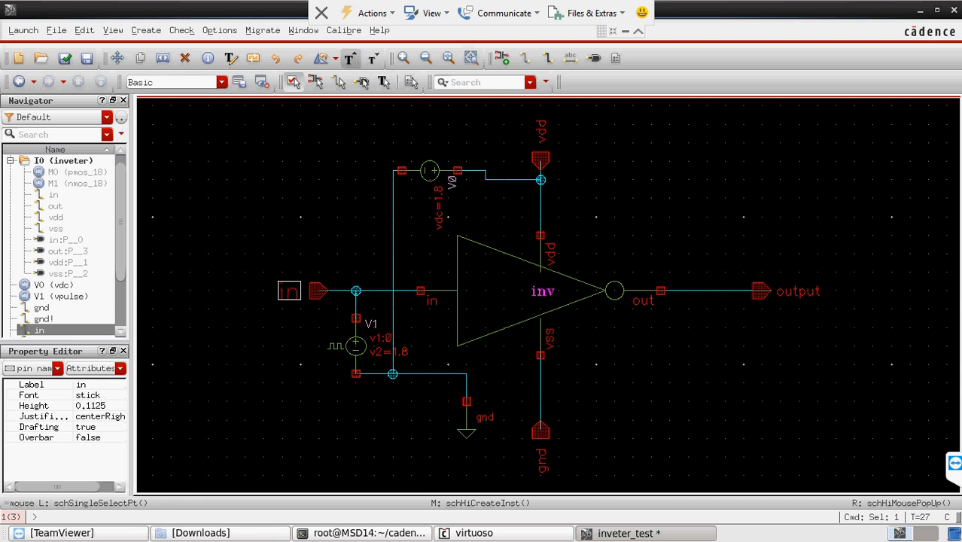
pyautogui.click(350, 58)
pyautogui.click(350, 58)
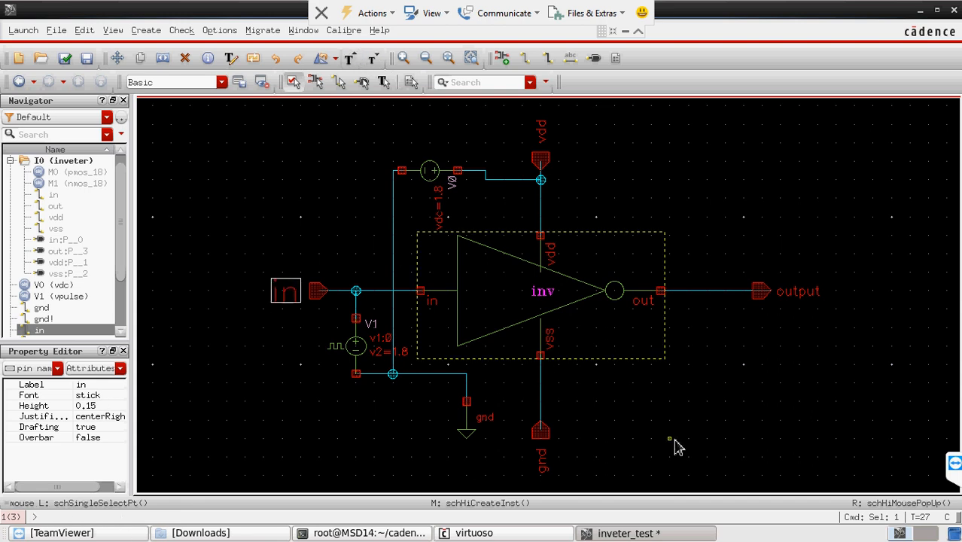
pyautogui.click(670, 402)
# Step: Enlarge the output pin's label to a text height of 0.1
pyautogui.click(798, 291)
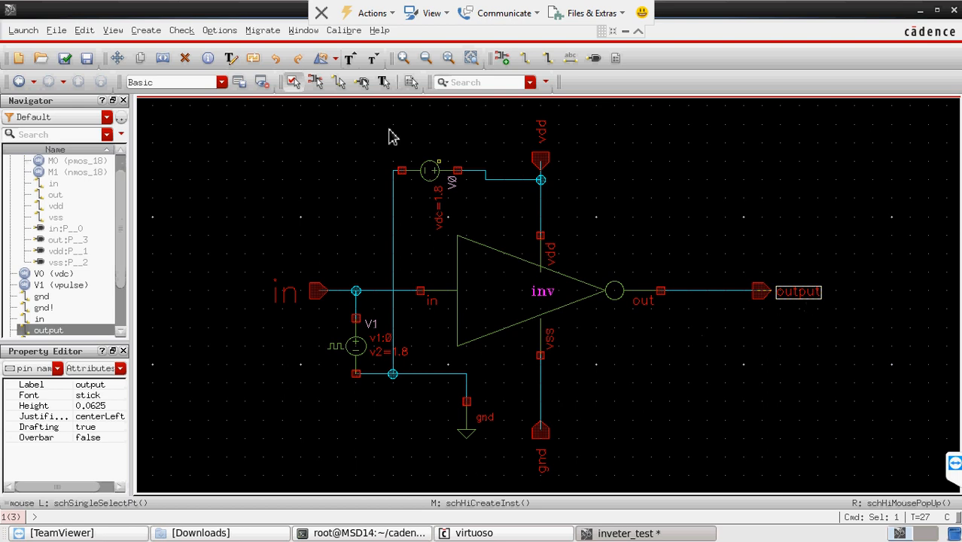
pyautogui.click(350, 58)
pyautogui.click(356, 60)
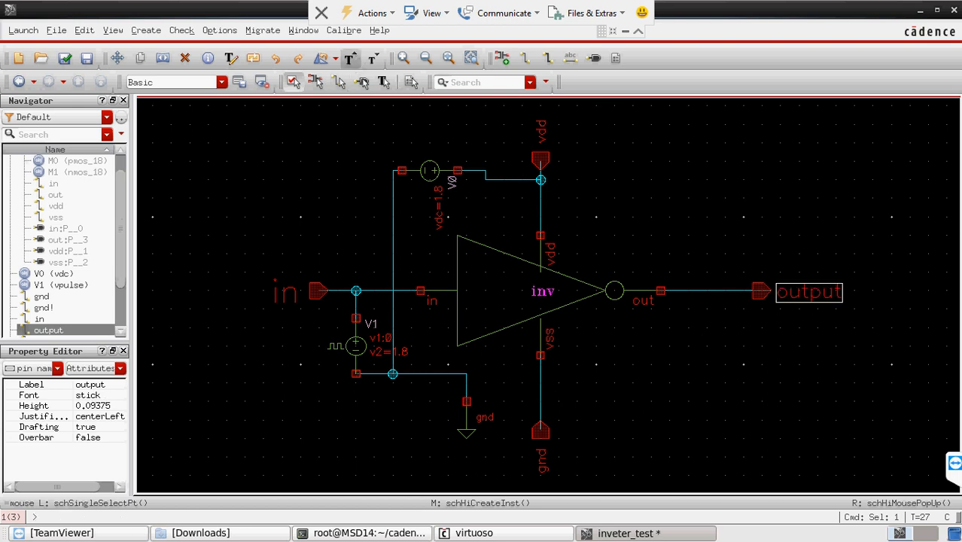
pyautogui.click(814, 335)
# Step: Change the font of the output pin's label to roman in its object properties
pyautogui.click(806, 293)
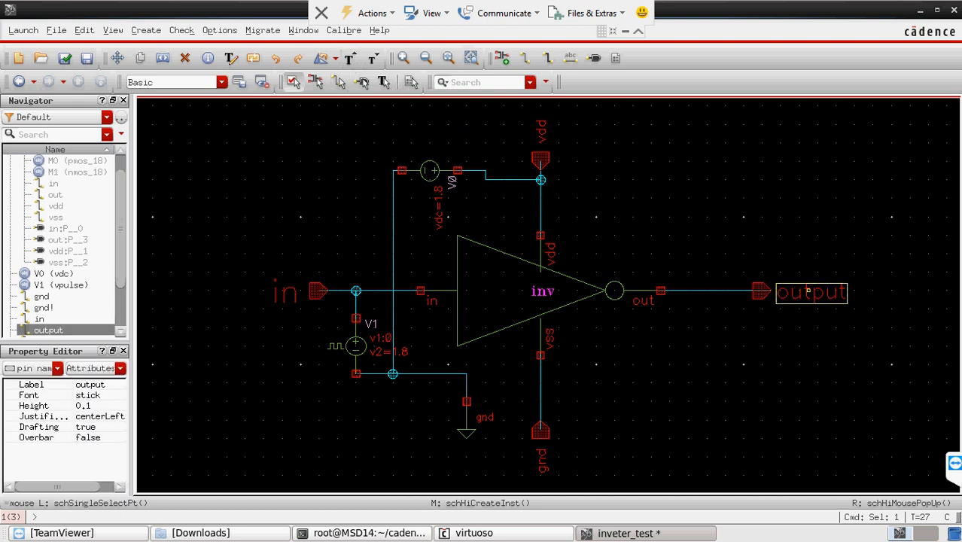
pyautogui.rightClick(807, 293)
pyautogui.click(828, 339)
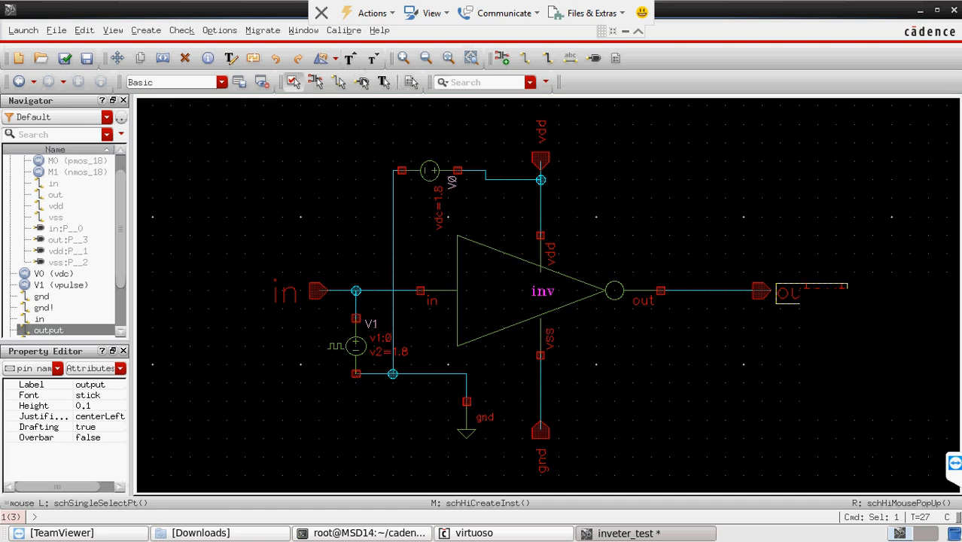
pyautogui.click(388, 145)
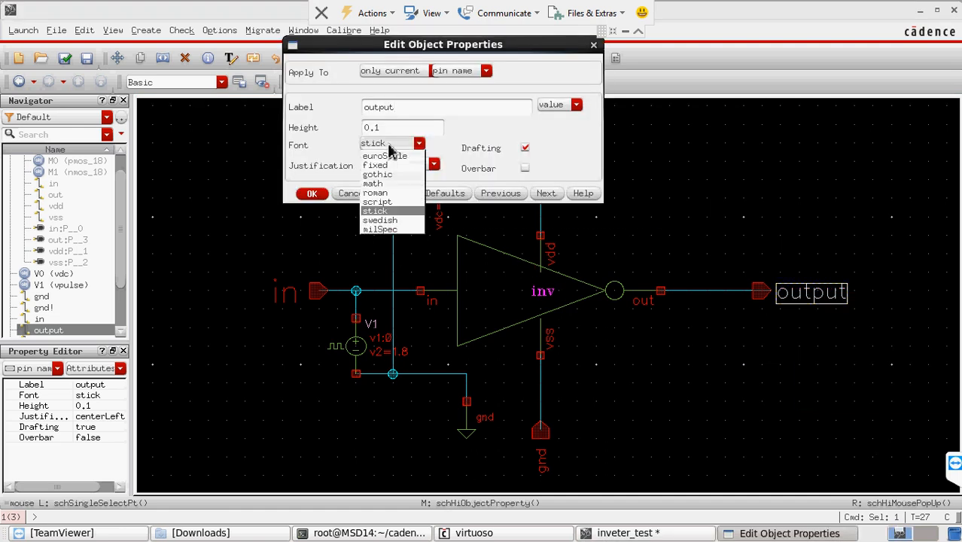
pyautogui.click(388, 194)
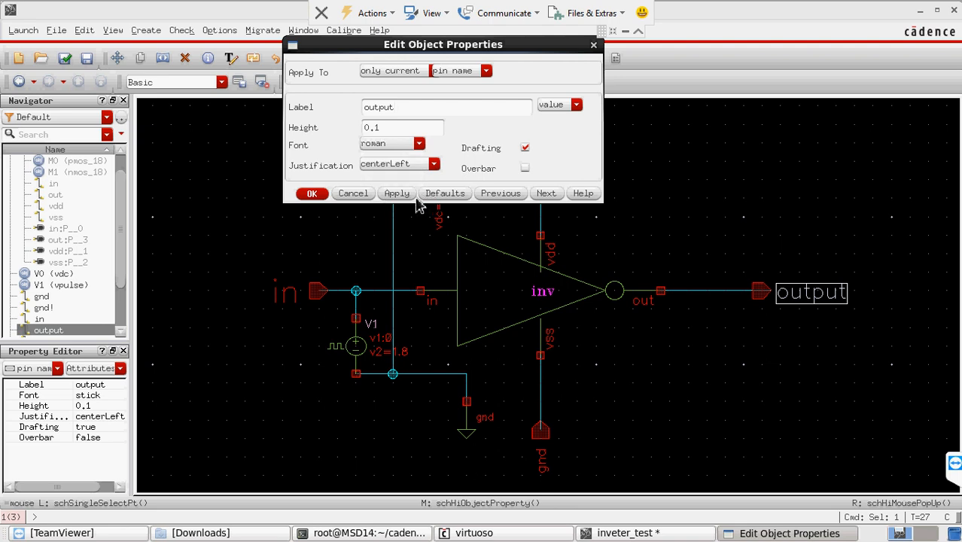
pyautogui.click(397, 194)
pyautogui.click(312, 193)
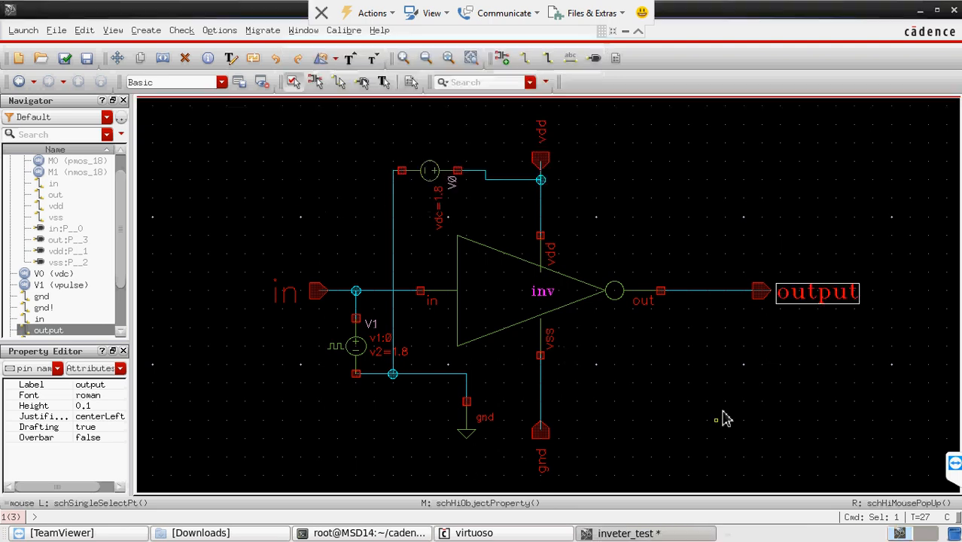
pyautogui.click(822, 339)
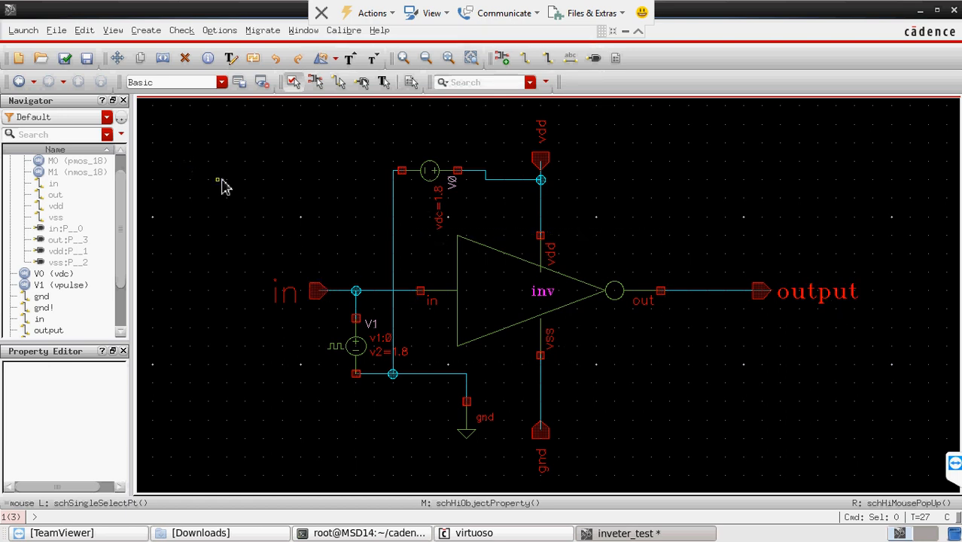
# Step: Check and save the schematic, and bring up the Virtuoso log to review the check messages
pyautogui.click(21, 31)
pyautogui.click(286, 187)
pyautogui.click(64, 60)
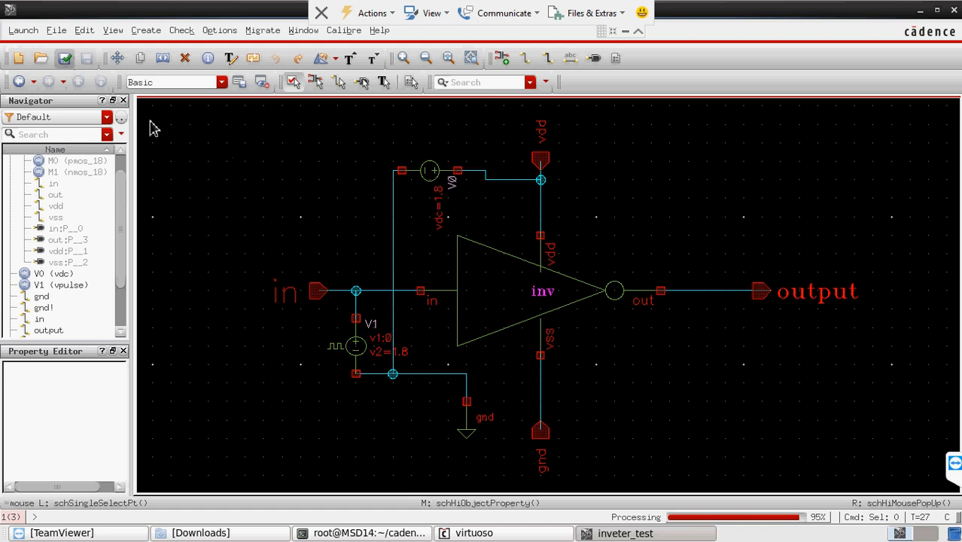
pyautogui.click(470, 533)
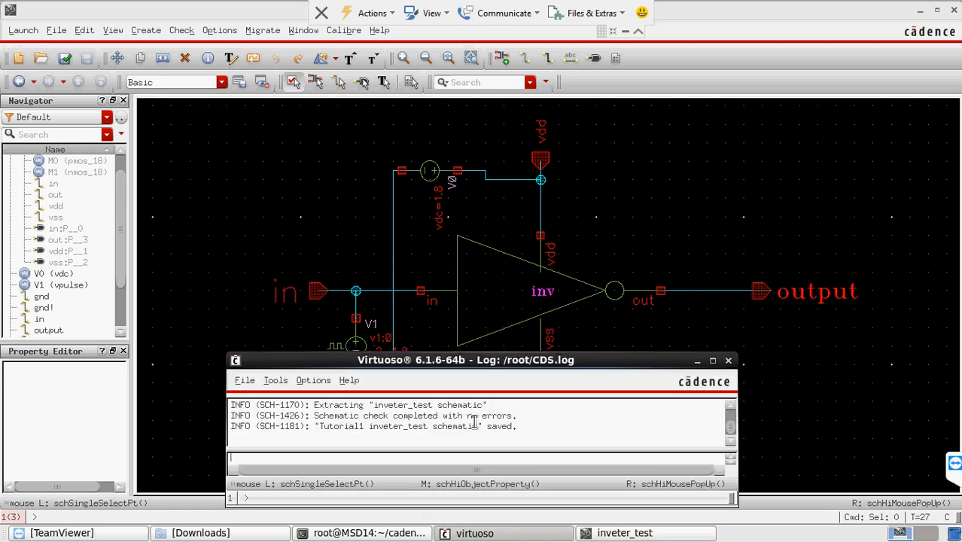
# Step: Launch ADE L for the inveter_test schematic and move its window up over the schematic
pyautogui.click(229, 268)
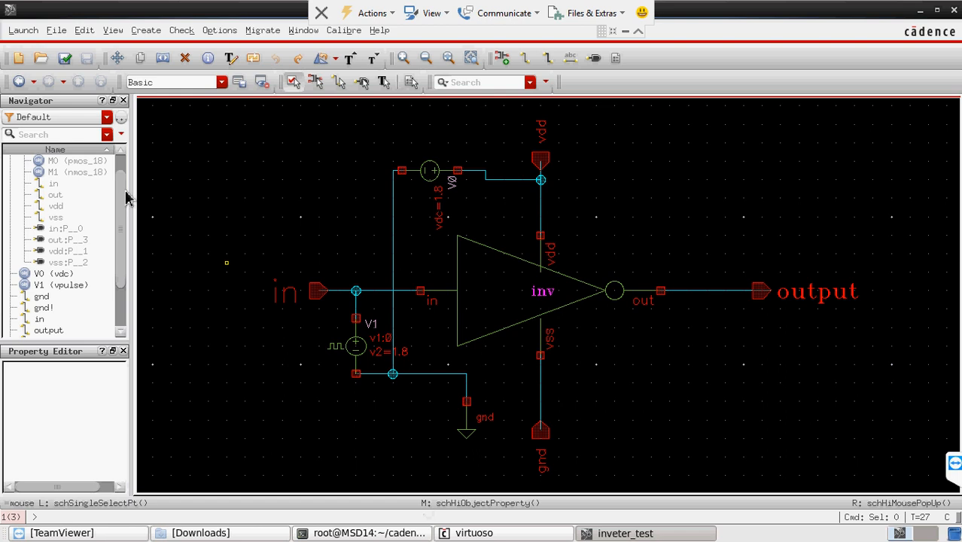
pyautogui.click(21, 31)
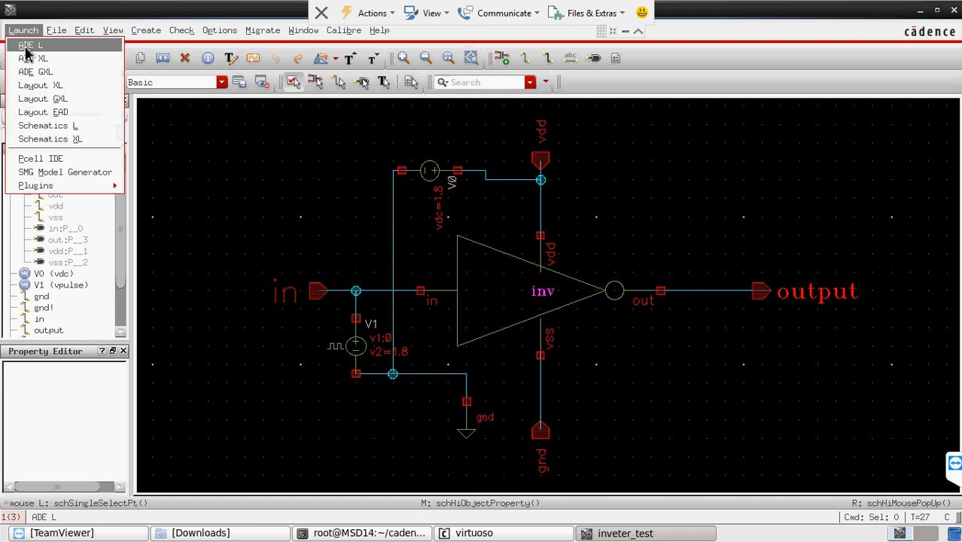
pyautogui.click(28, 46)
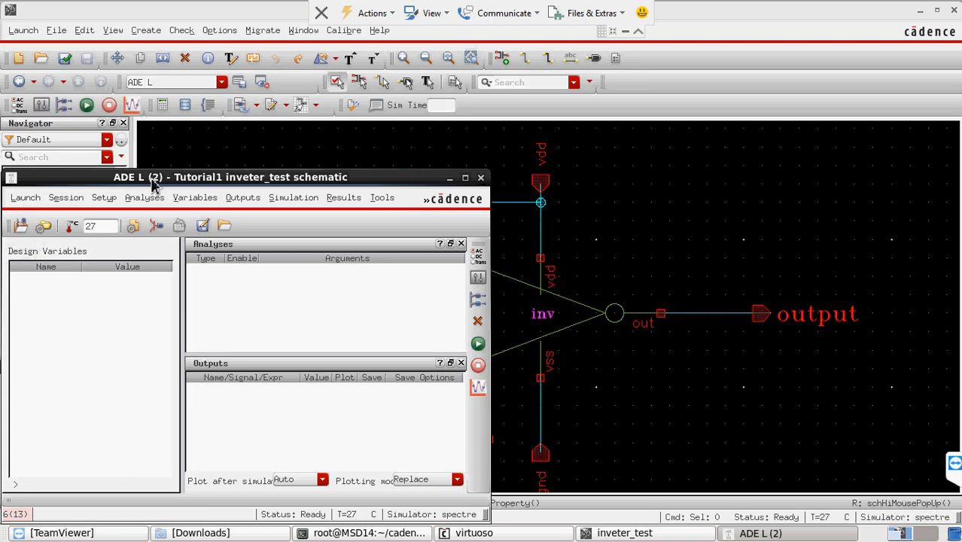
pyautogui.moveTo(153, 177); pyautogui.dragTo(223, 144)
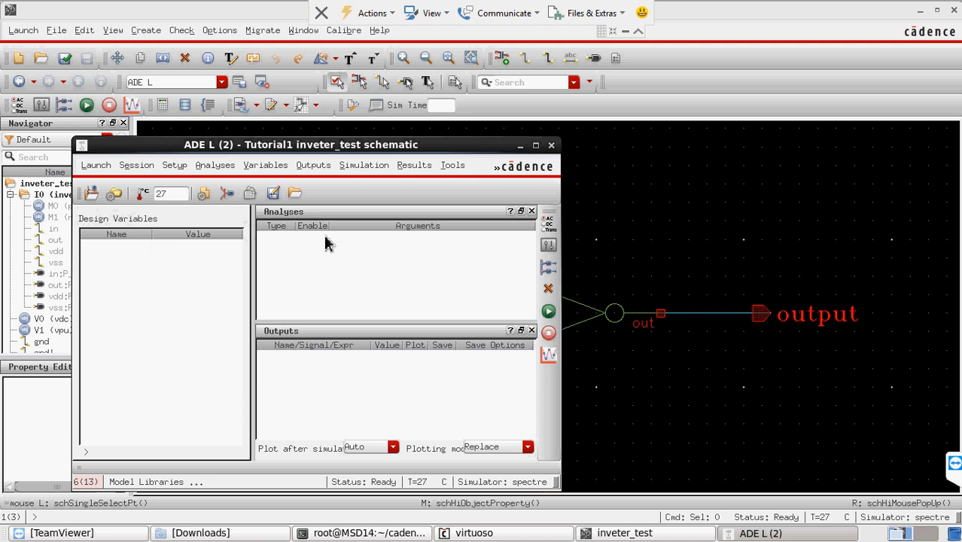
# Step: Set up a transient analysis with a stop time of 200n and conservative accuracy defaults
pyautogui.click(215, 165)
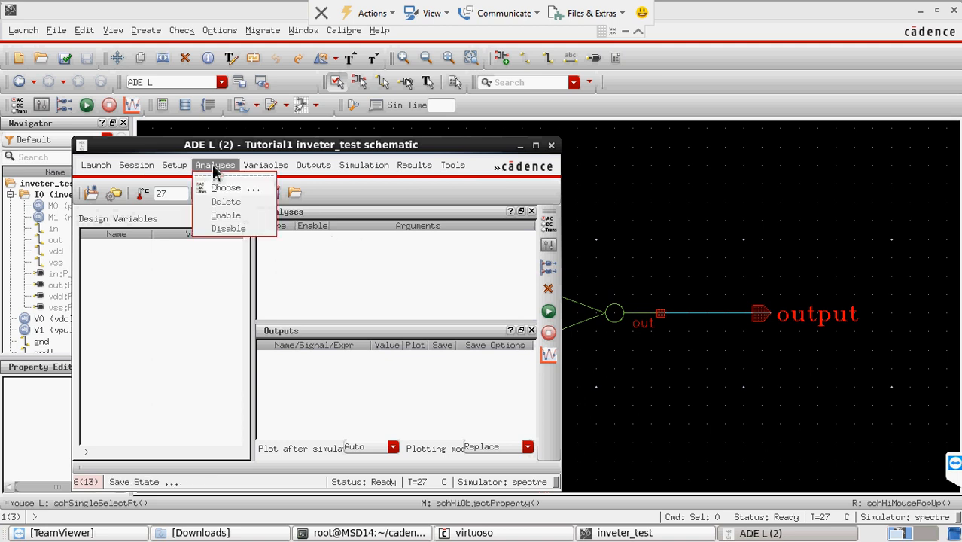
pyautogui.click(220, 188)
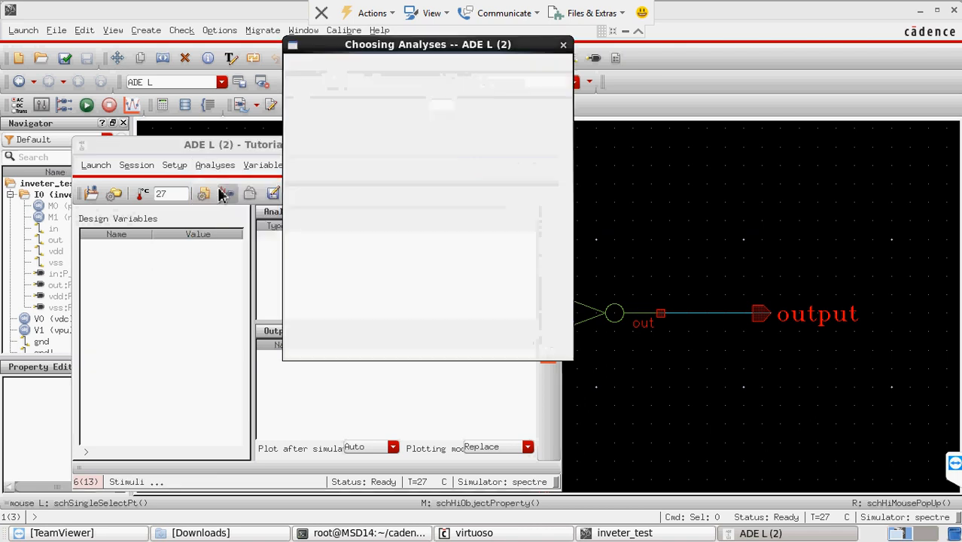
pyautogui.moveTo(376, 44); pyautogui.dragTo(371, 77)
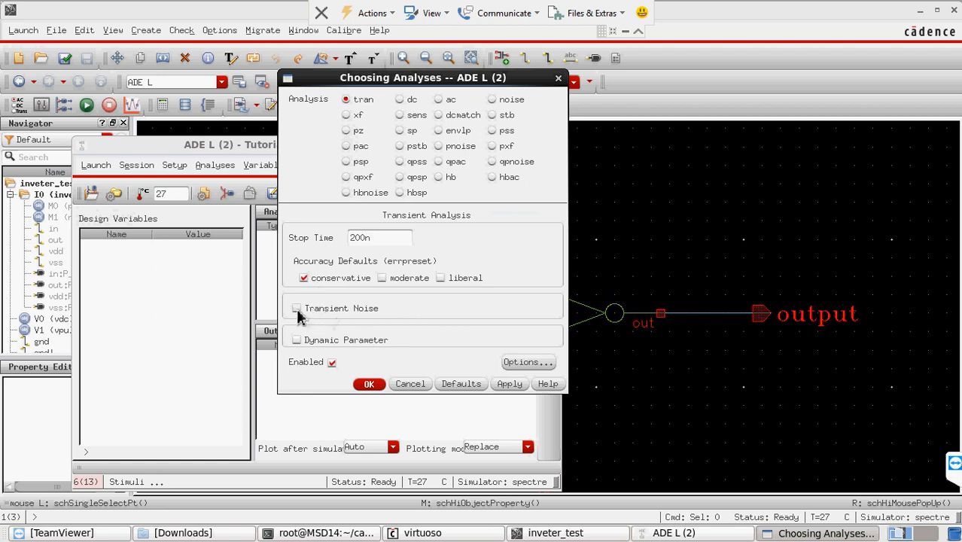
# Step: Expand the Transient Noise and Dynamic Parameter settings in turn to view them, switching each one off again
pyautogui.click(297, 310)
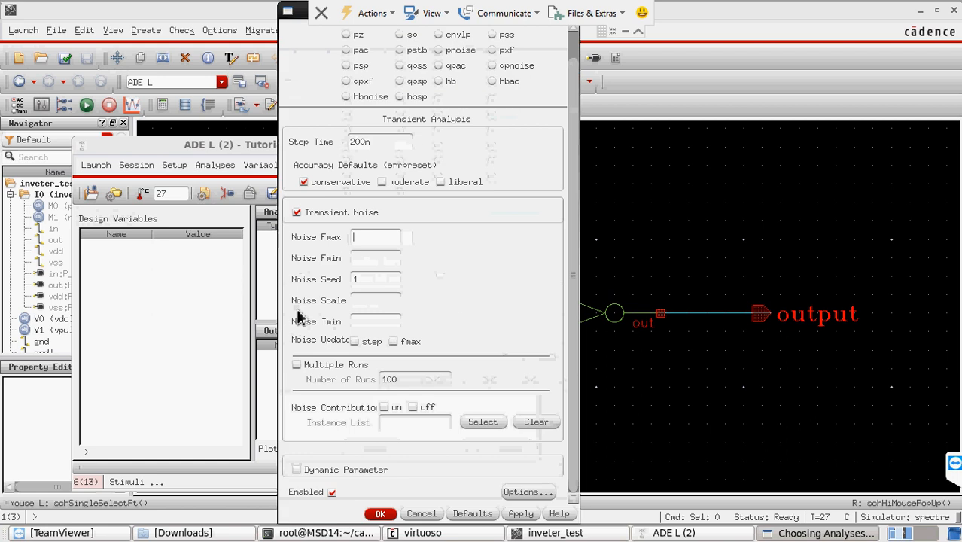
pyautogui.click(298, 214)
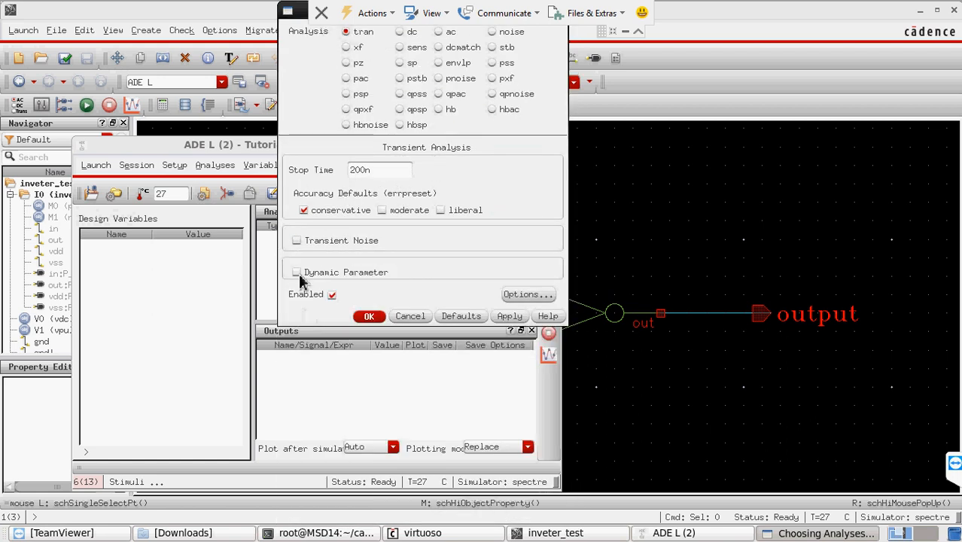
pyautogui.click(298, 274)
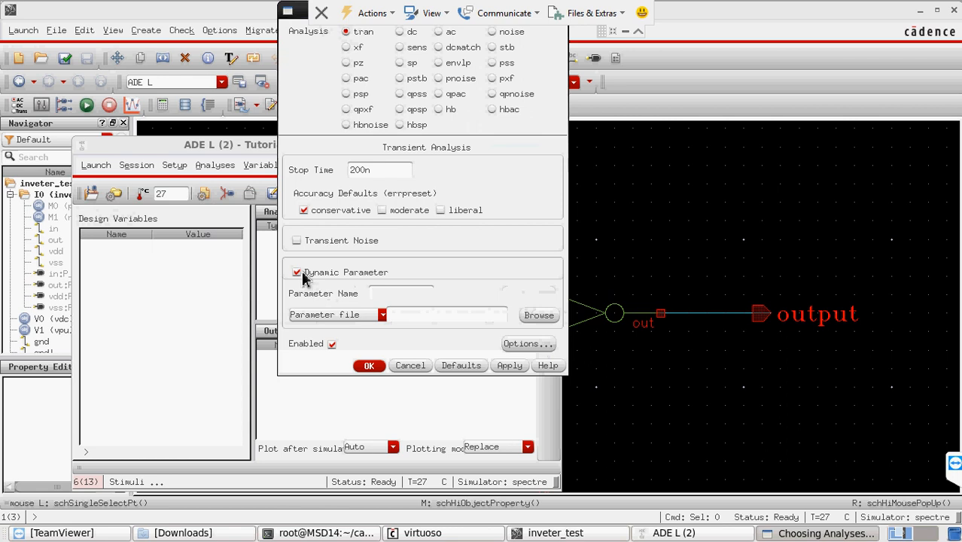
pyautogui.click(297, 272)
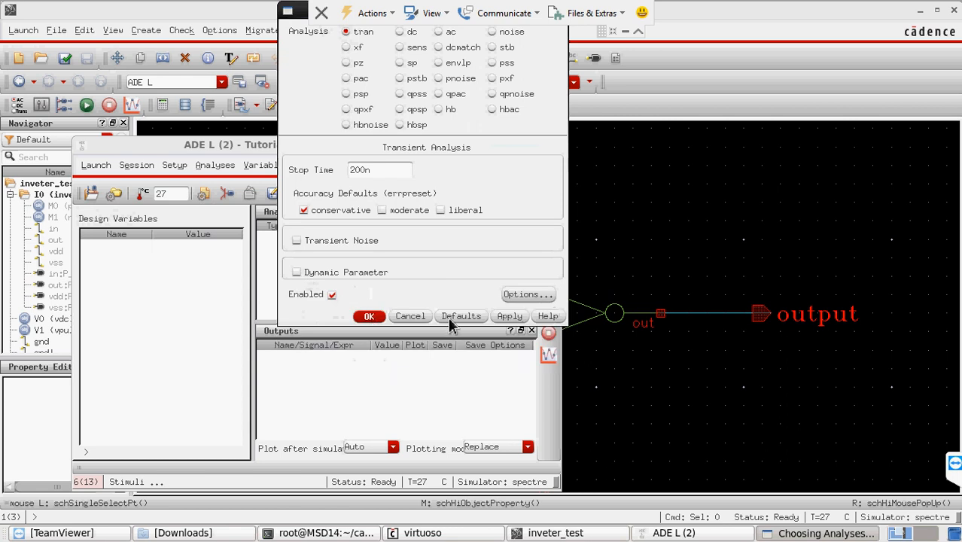
# Step: Apply the transient analysis and add an enabled dc analysis that saves the DC operating point
pyautogui.click(501, 319)
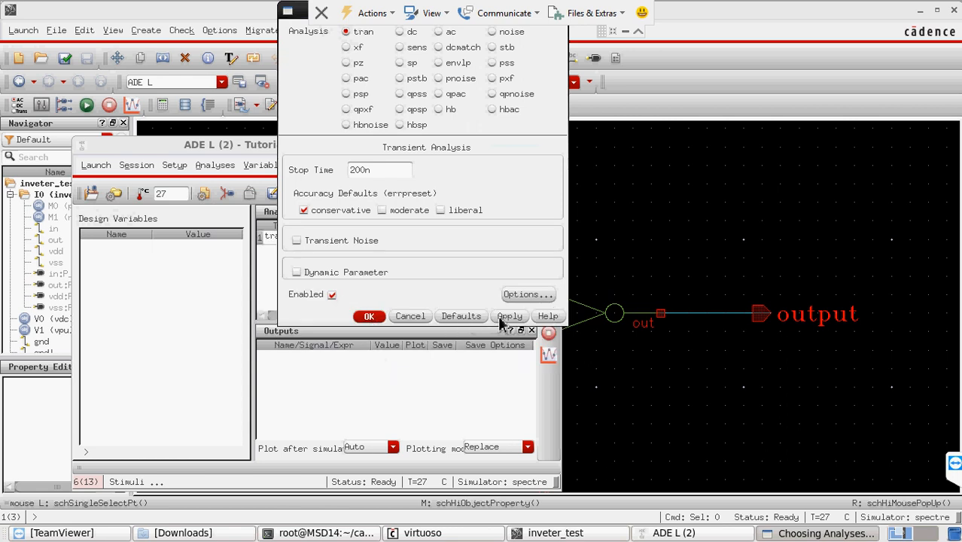
pyautogui.click(400, 33)
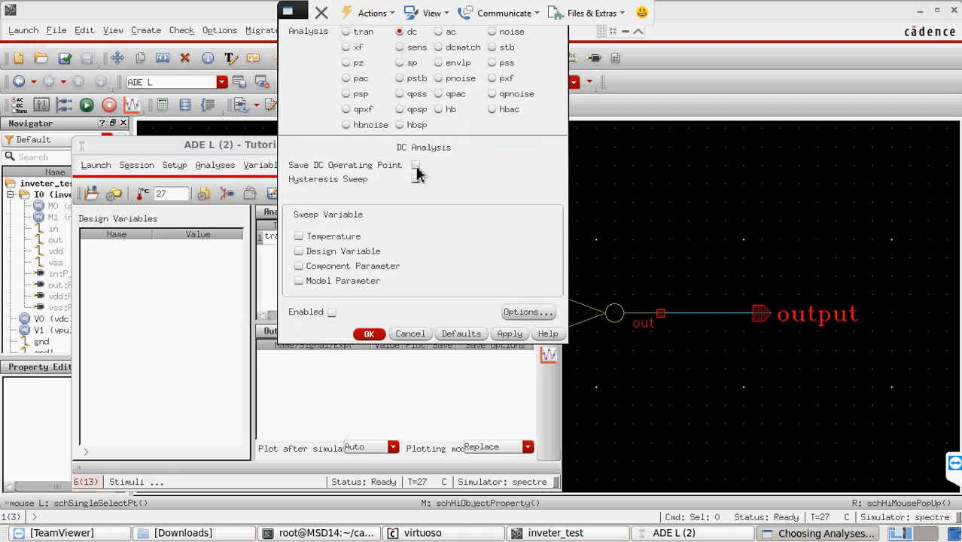
pyautogui.click(373, 334)
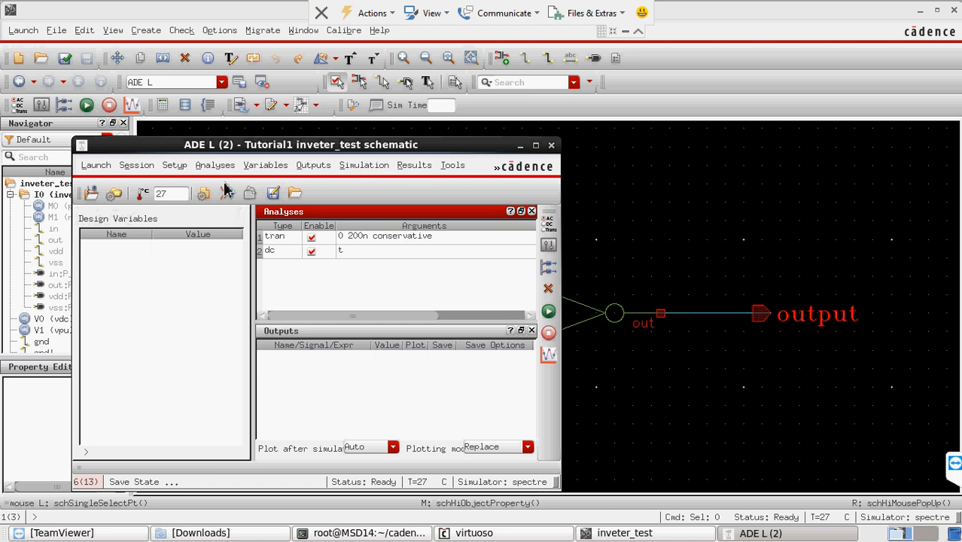
# Step: Open the Model Library Setup, enable the empty global model file entry and start browsing for its file
pyautogui.click(182, 168)
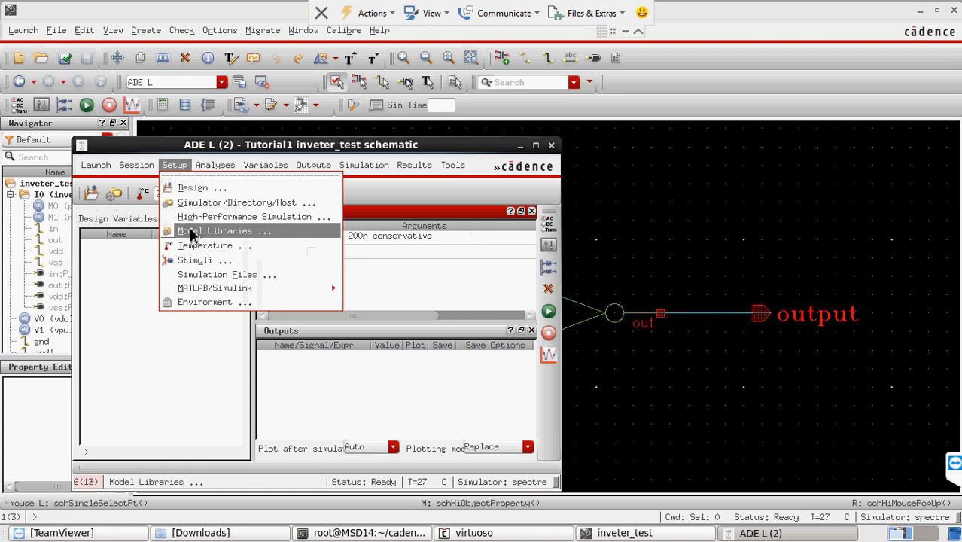
pyautogui.click(195, 232)
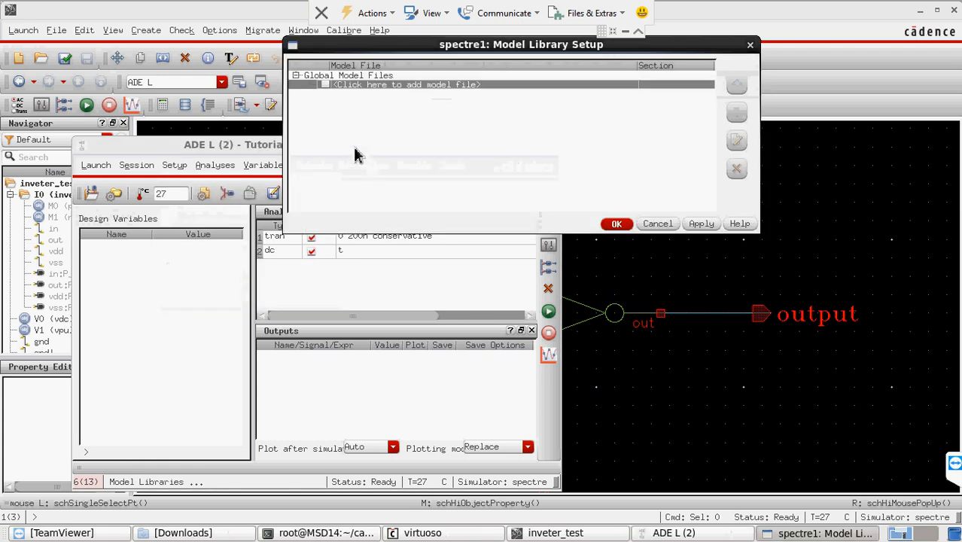
pyautogui.click(325, 85)
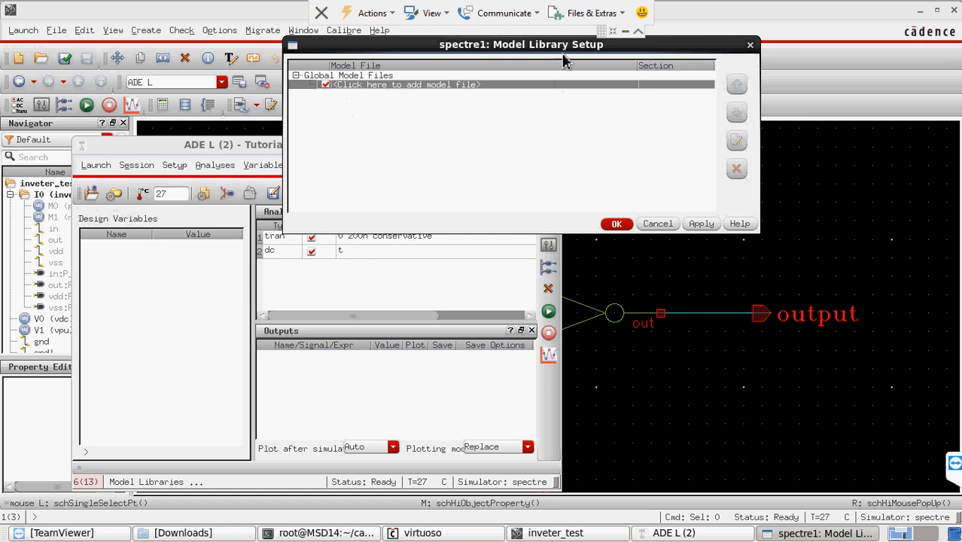
pyautogui.moveTo(560, 51); pyautogui.dragTo(553, 91)
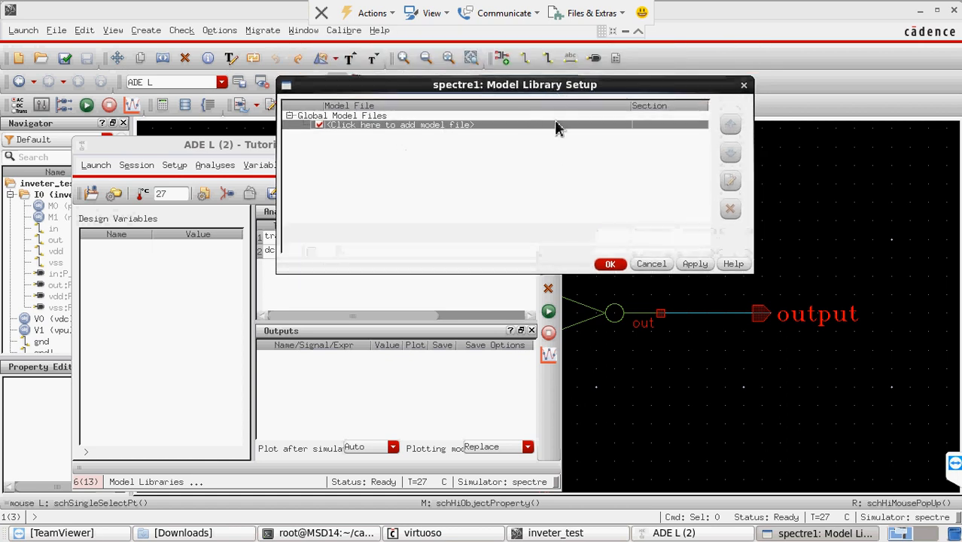
pyautogui.click(542, 125)
pyautogui.click(602, 125)
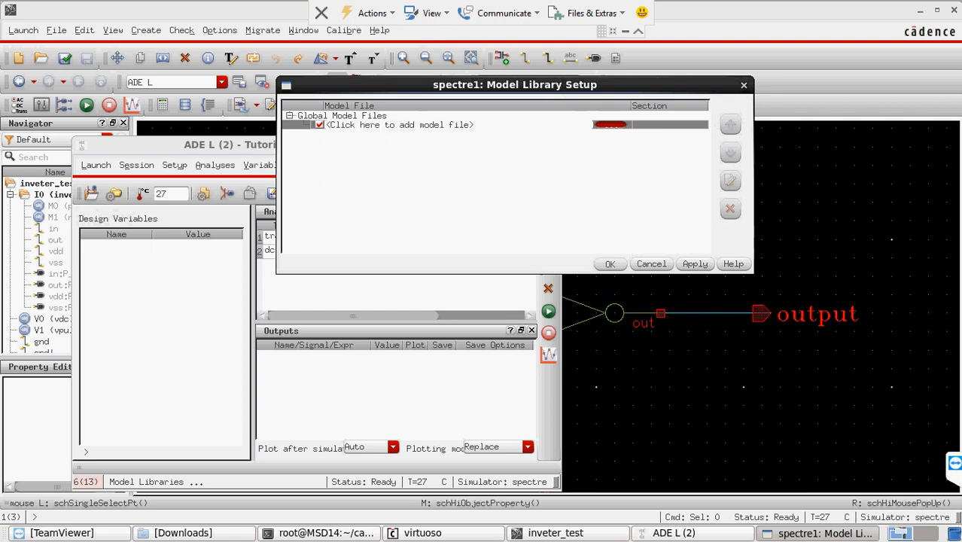
# Step: Add ts18sl_scl.lib from the scl_pdk design_kit/models/hspice folder as the global model file
pyautogui.doubleClick(388, 148)
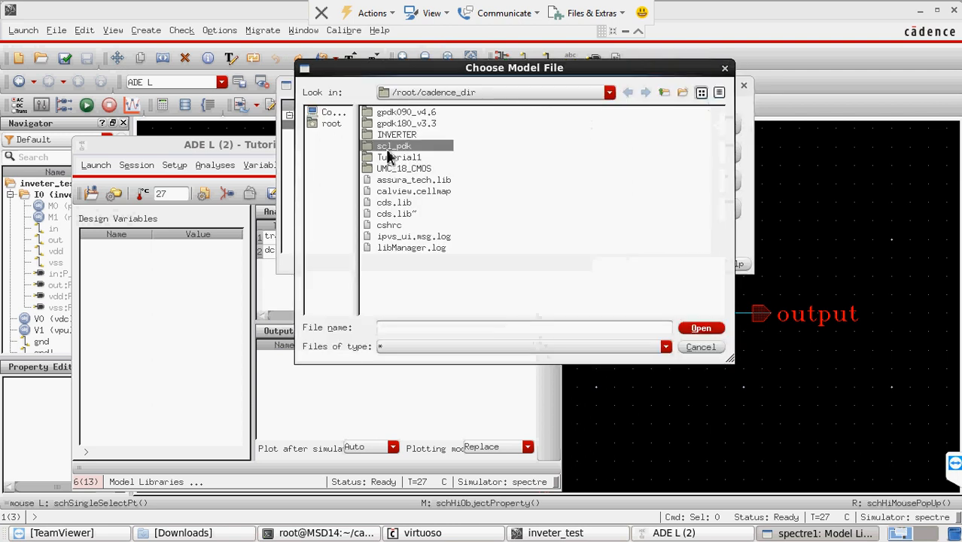
pyautogui.doubleClick(386, 113)
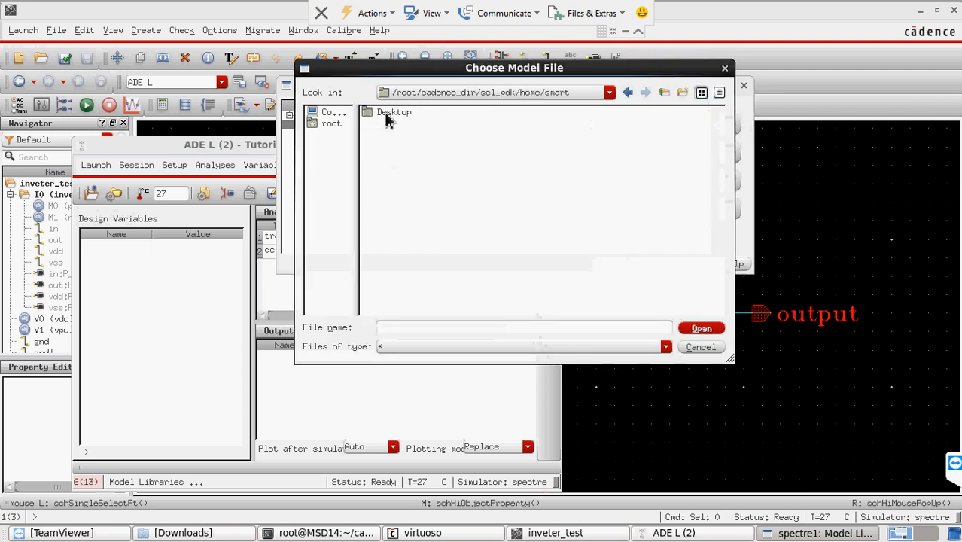
pyautogui.doubleClick(378, 113)
pyautogui.doubleClick(386, 112)
pyautogui.doubleClick(404, 113)
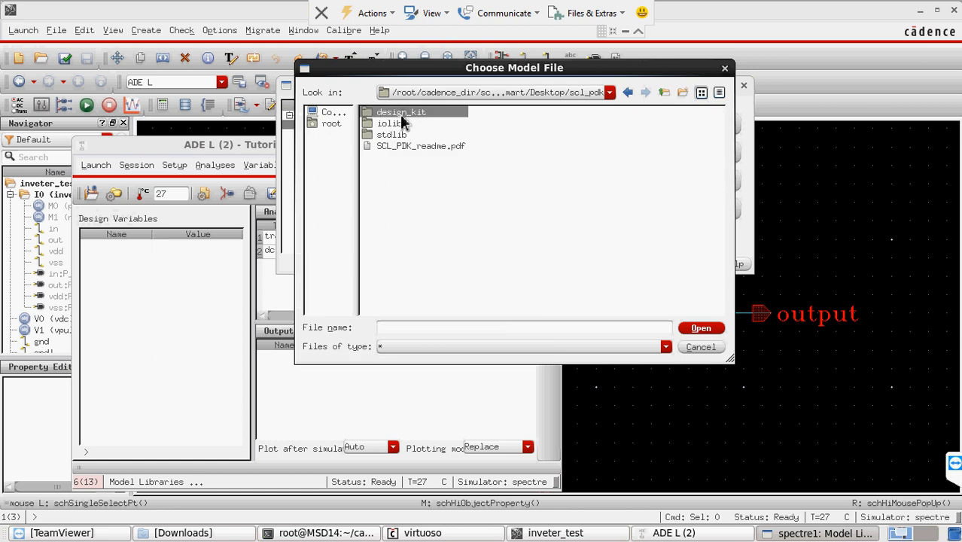
pyautogui.click(399, 137)
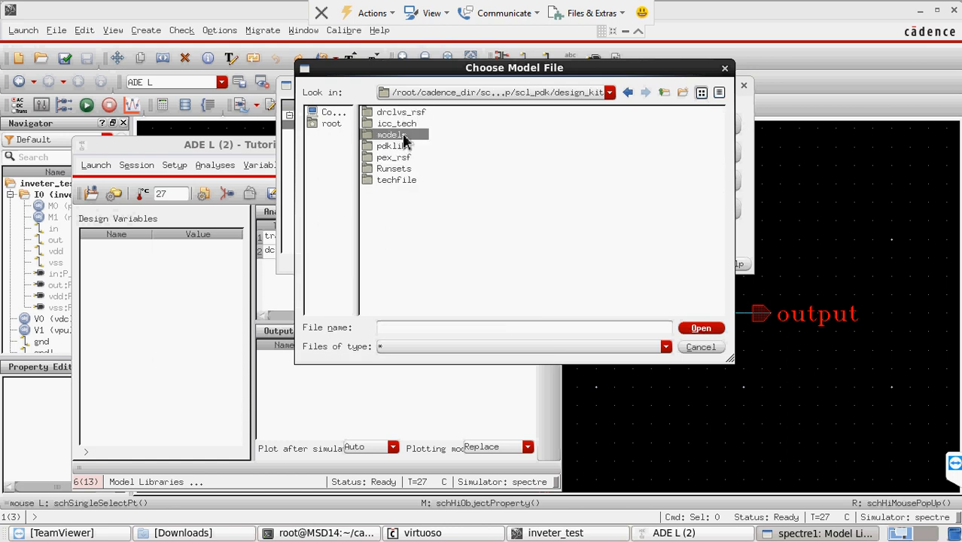
pyautogui.doubleClick(392, 137)
pyautogui.click(393, 124)
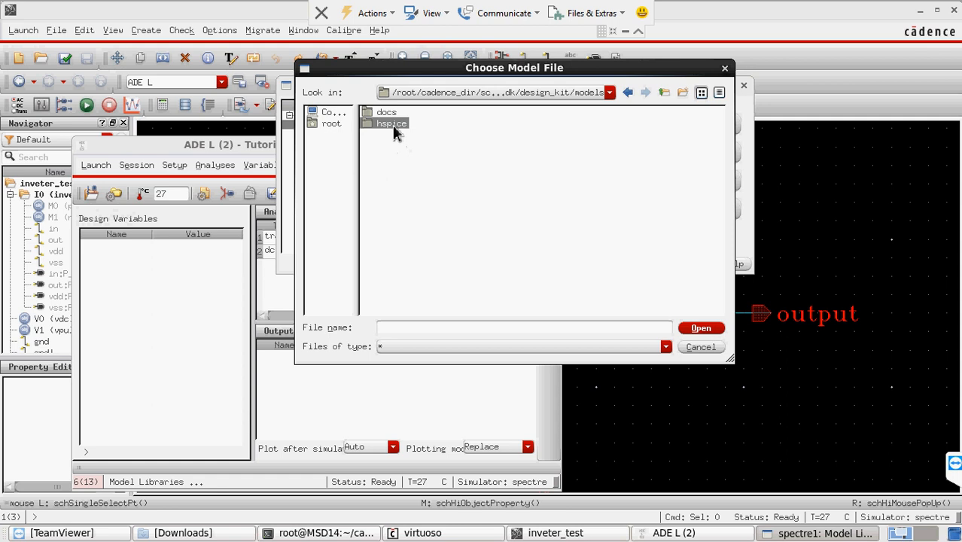
pyautogui.doubleClick(393, 124)
pyautogui.click(412, 112)
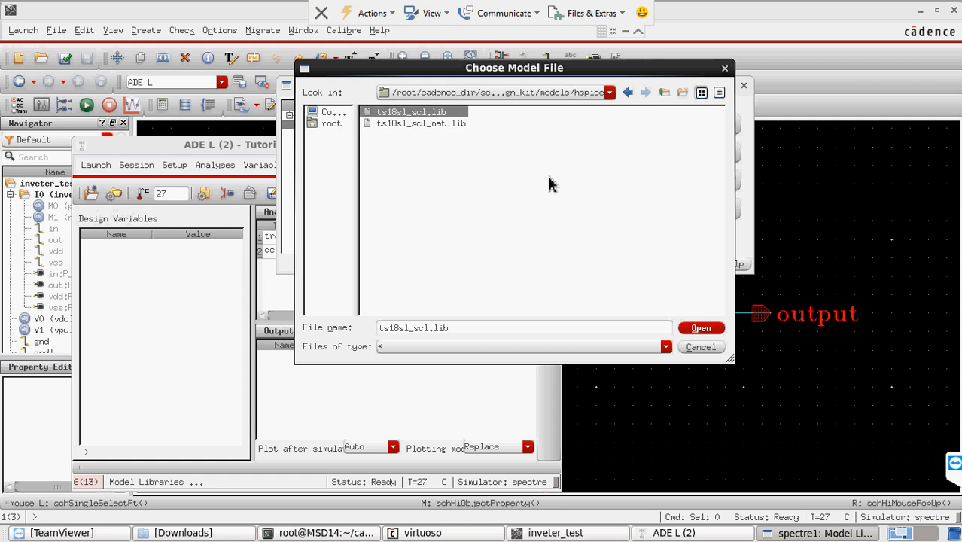
pyautogui.click(696, 329)
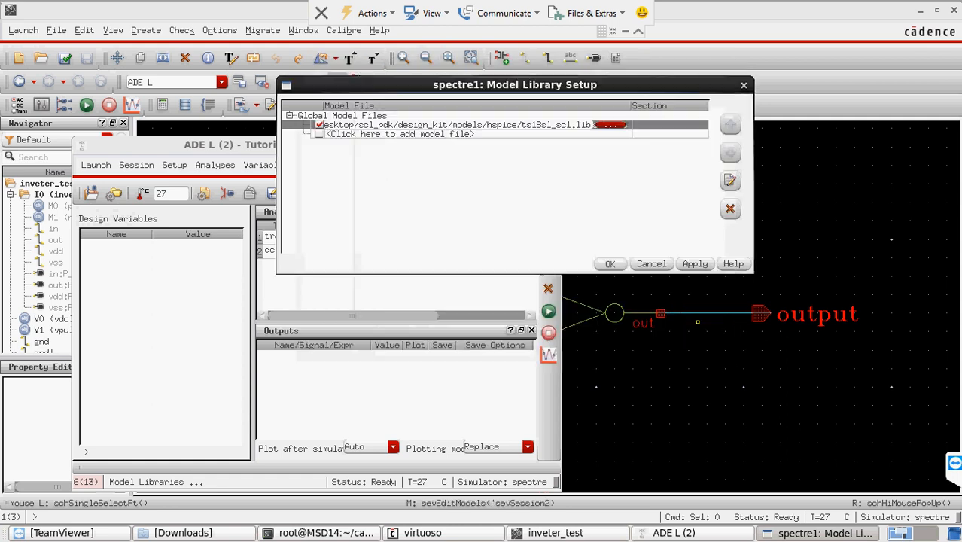
# Step: Set the section of the ts18sl_scl.lib model file to tt_18 and accept the model library setup
pyautogui.click(681, 126)
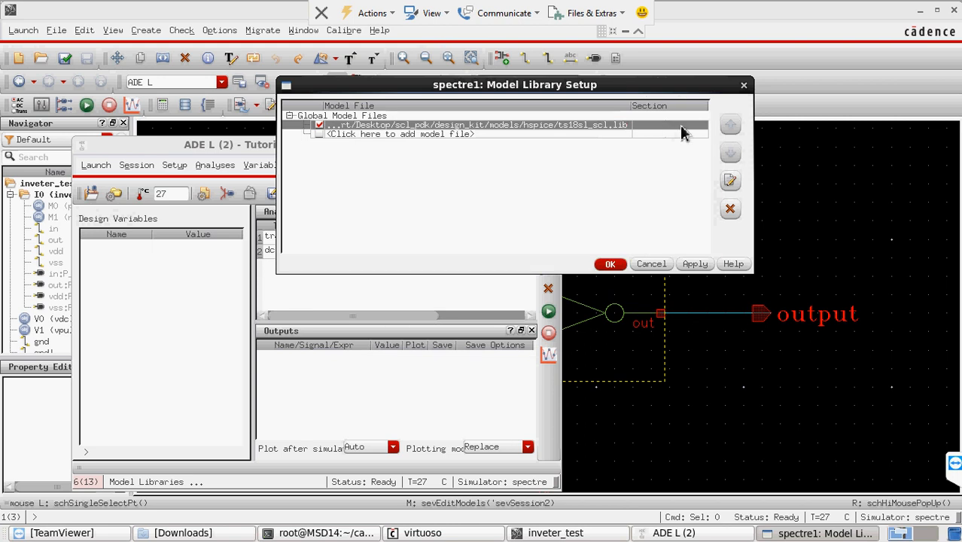
pyautogui.click(703, 127)
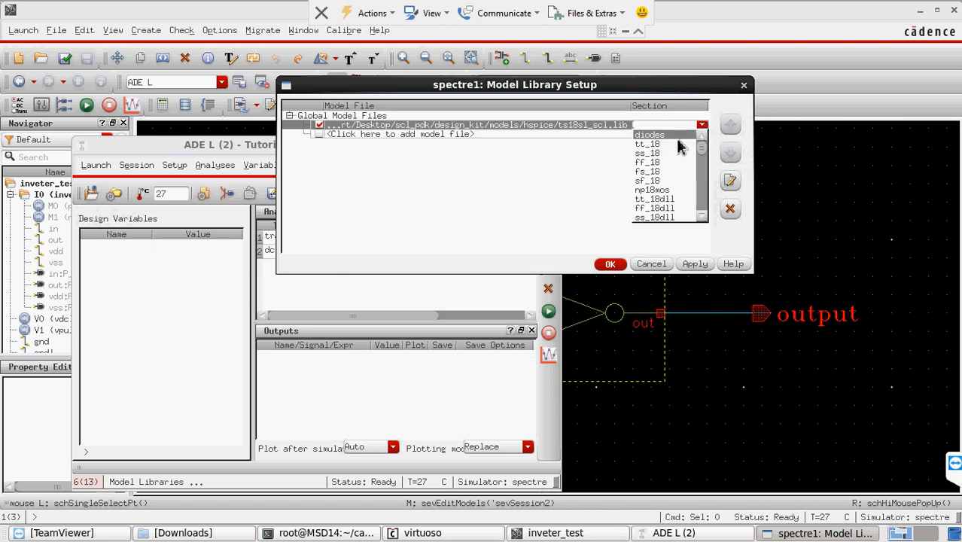
pyautogui.click(669, 146)
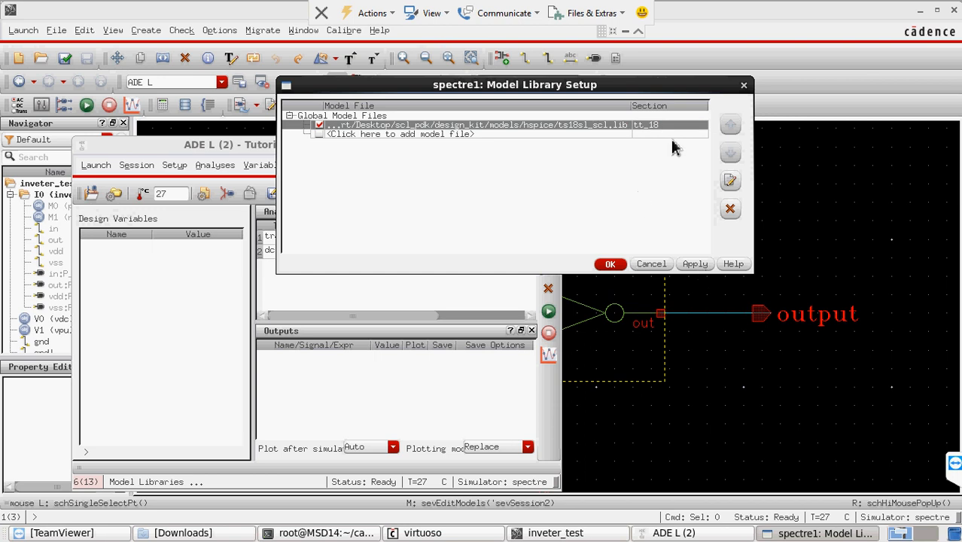
pyautogui.click(611, 264)
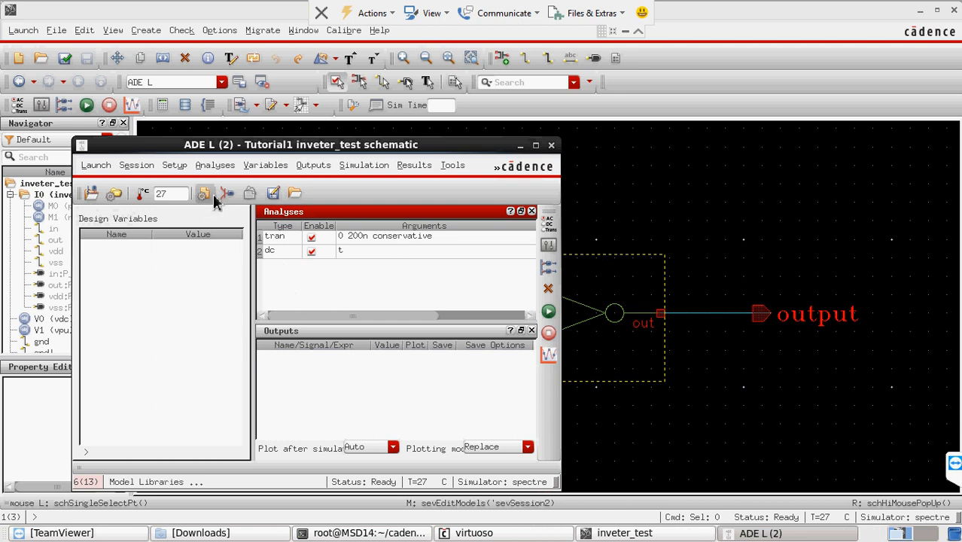
# Step: Select the output and in nets on the schematic as the outputs to plot
pyautogui.click(317, 167)
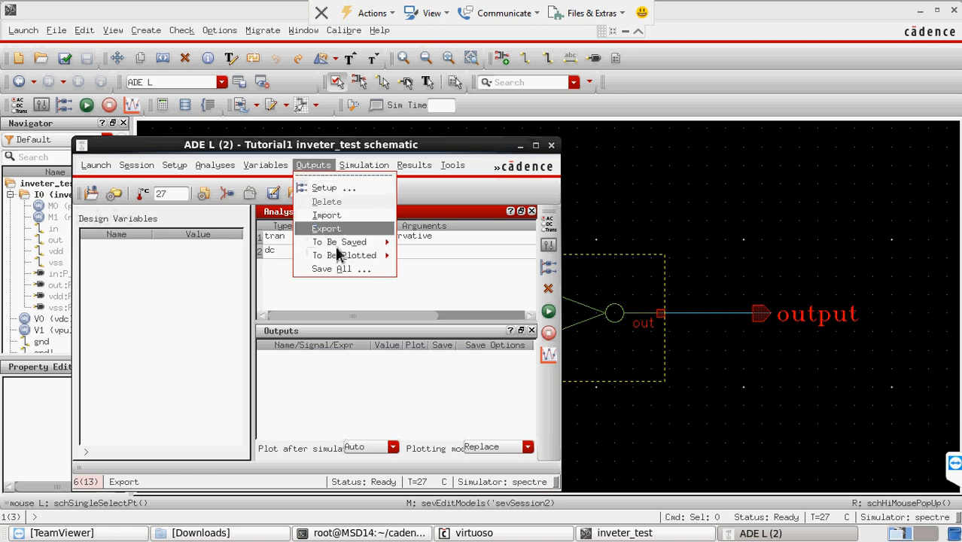
pyautogui.moveTo(337, 258)
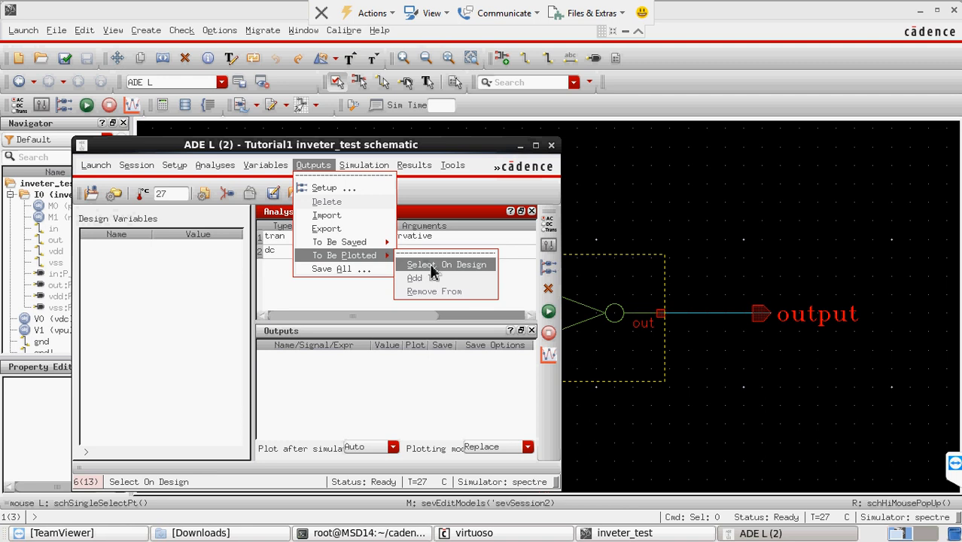
pyautogui.click(432, 267)
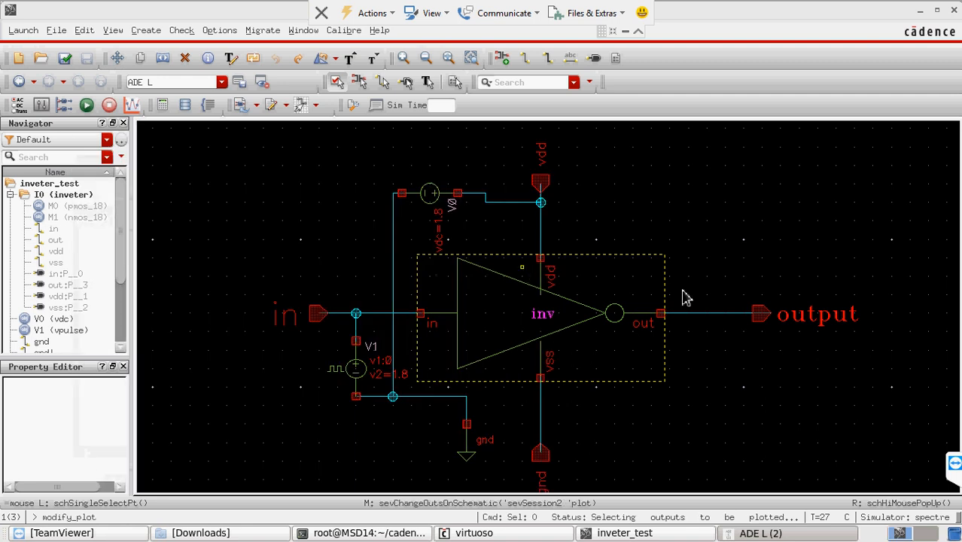
pyautogui.click(712, 314)
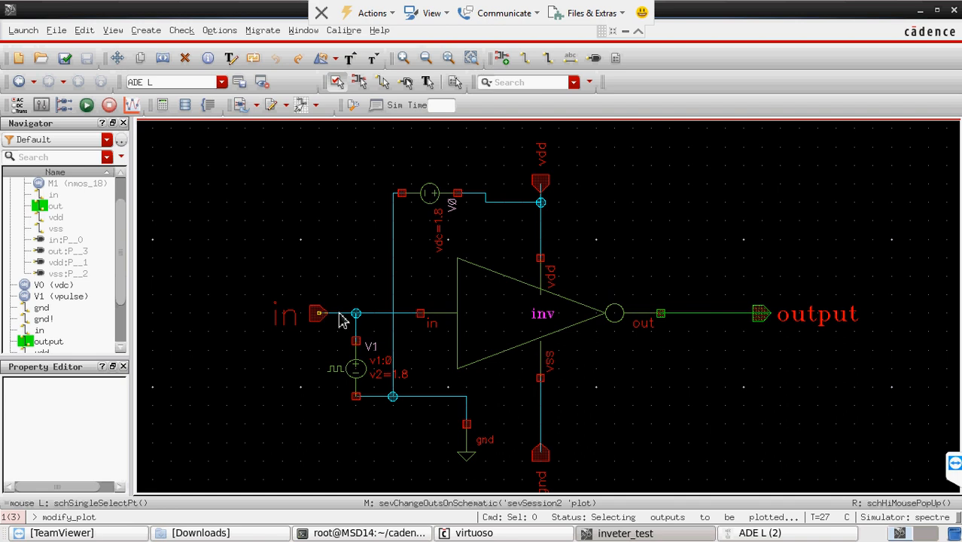
pyautogui.click(368, 313)
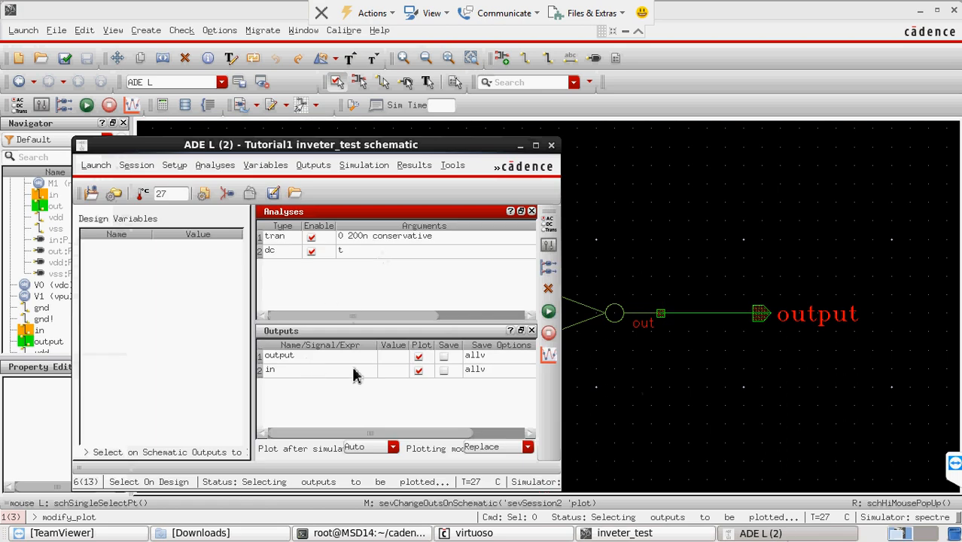
# Step: Move the in signal above output in the outputs list and run the simulation
pyautogui.click(304, 371)
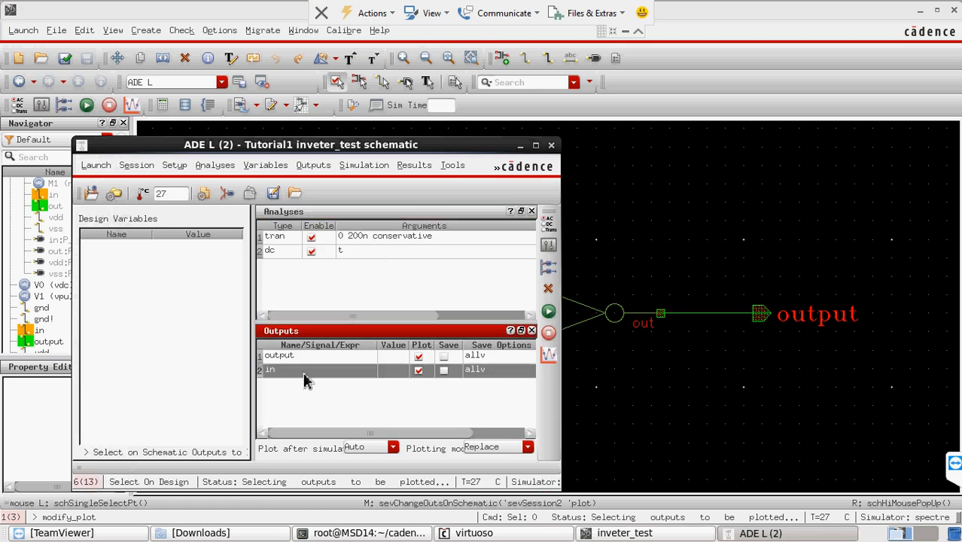
pyautogui.moveTo(303, 372); pyautogui.dragTo(303, 355)
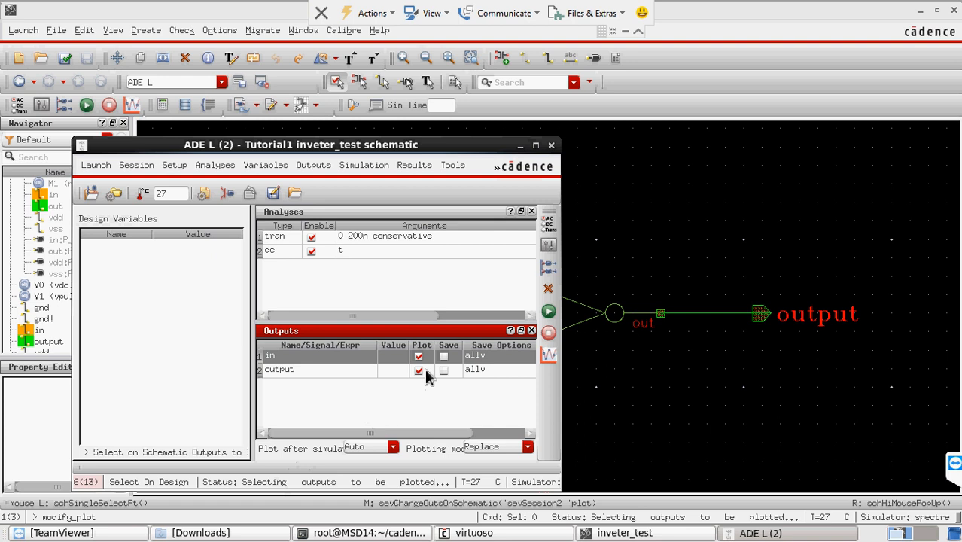
pyautogui.click(554, 314)
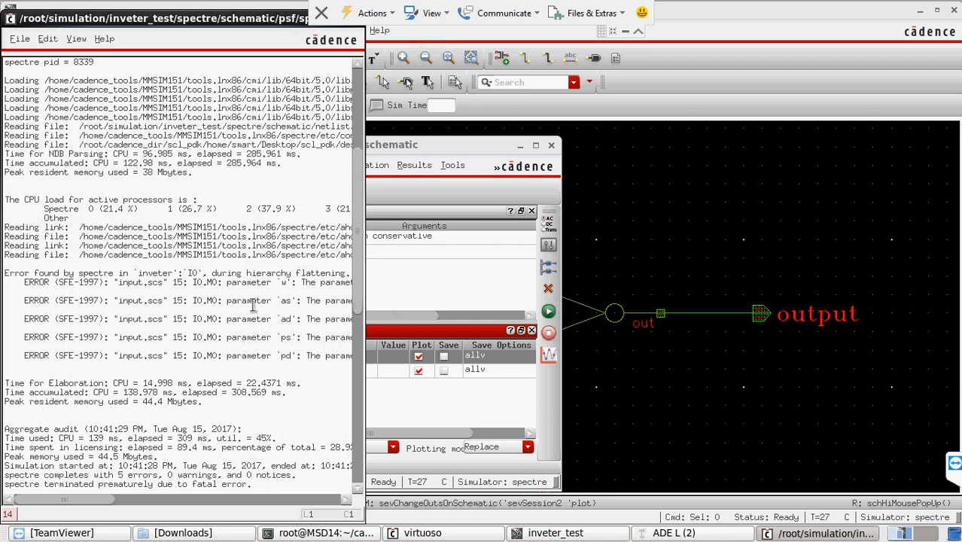
# Step: Descend into the schematic view of the inverter instance I0 in the current tab
pyautogui.click(404, 289)
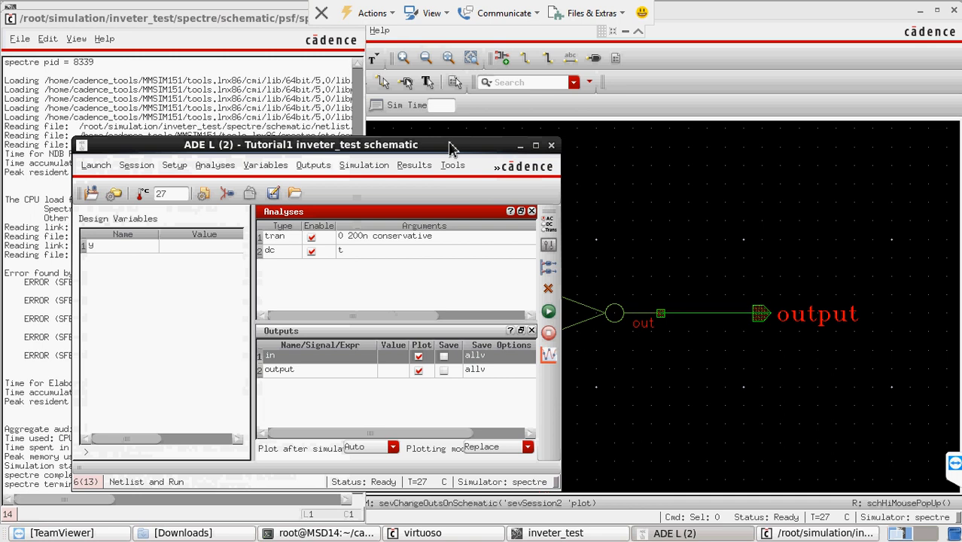
pyautogui.click(634, 238)
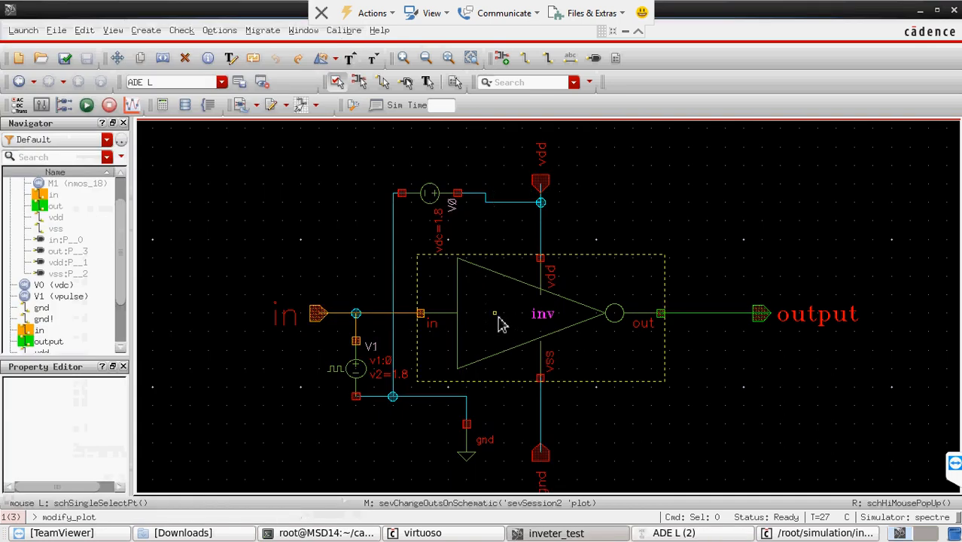
pyautogui.press('e')
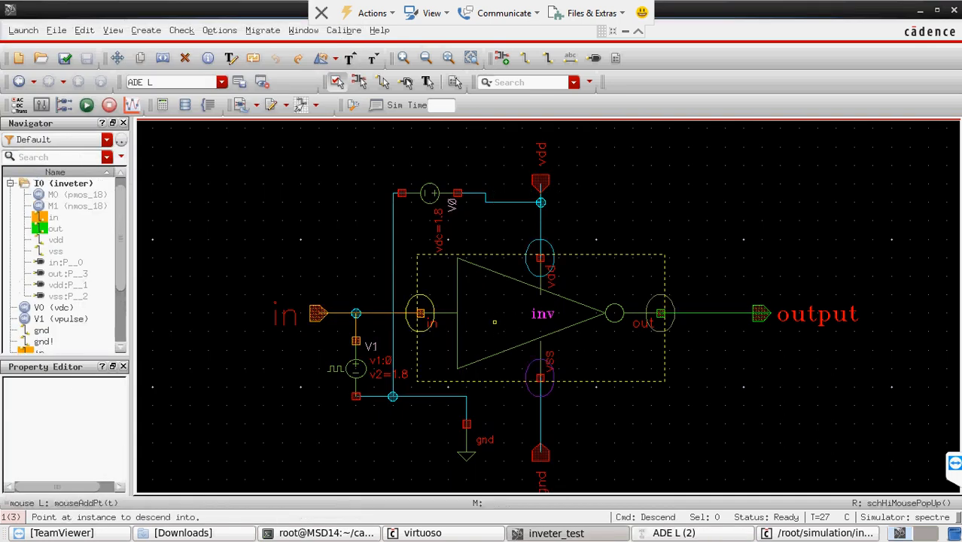
pyautogui.press('Escape')
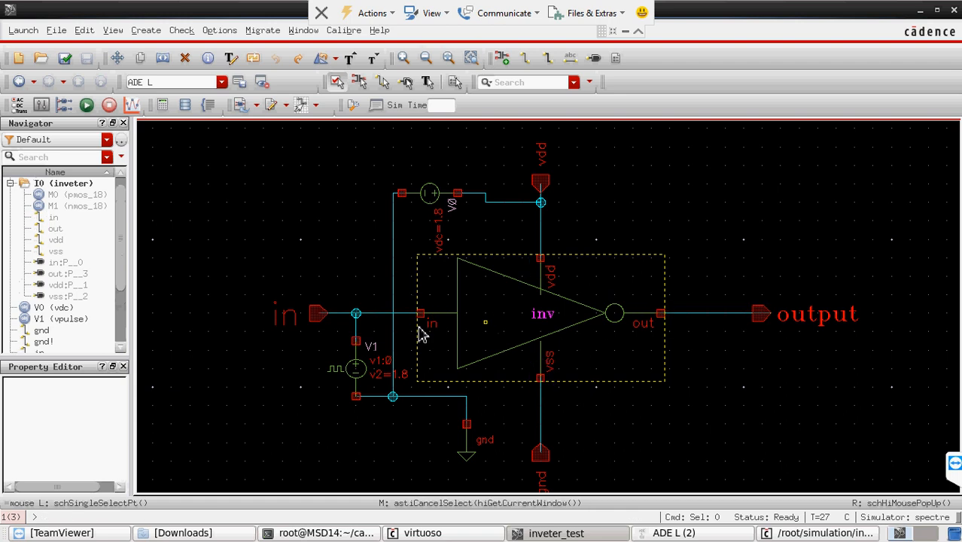
pyautogui.click(509, 316)
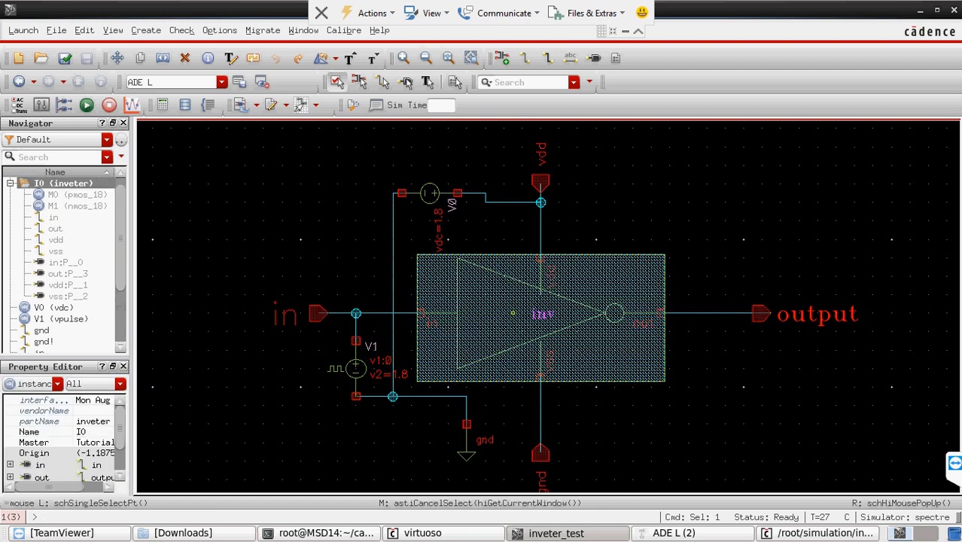
pyautogui.click(725, 424)
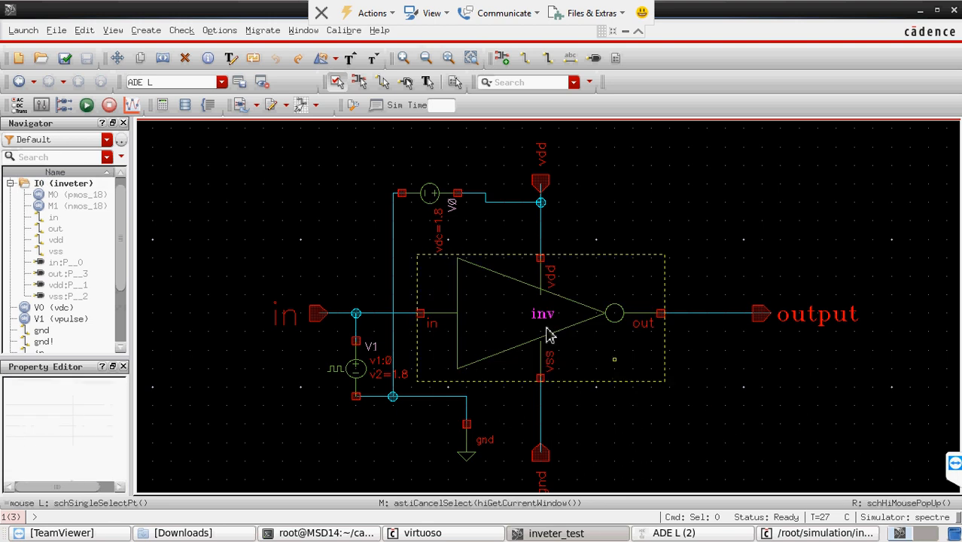
pyautogui.doubleClick(509, 316)
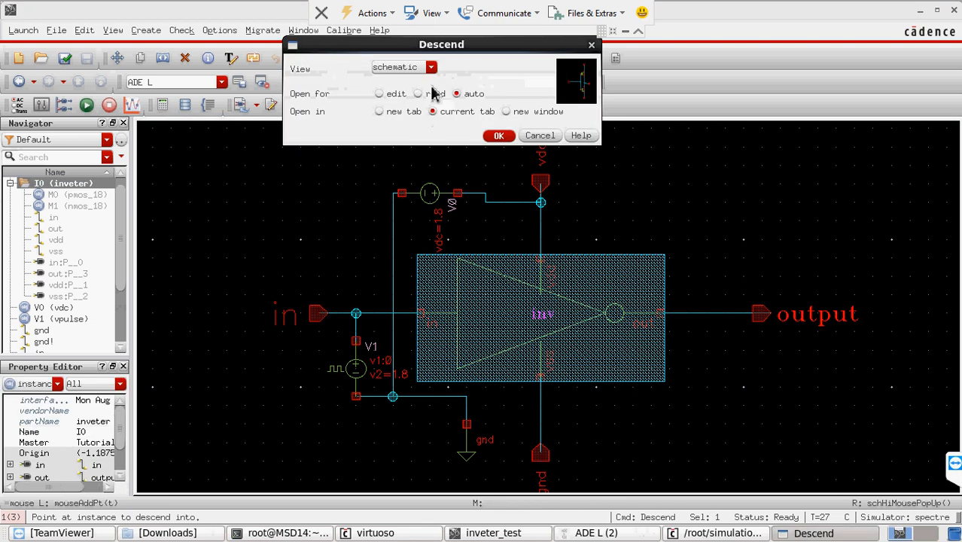
pyautogui.click(498, 136)
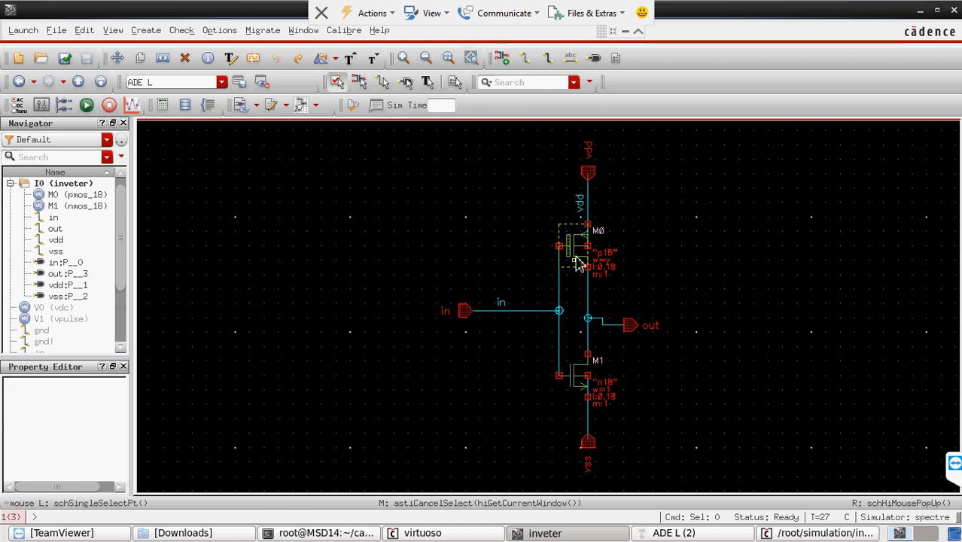
# Step: Set the gate width of the PMOS transistor M0 to 1 in its properties
pyautogui.click(577, 264)
pyautogui.rightClick(577, 263)
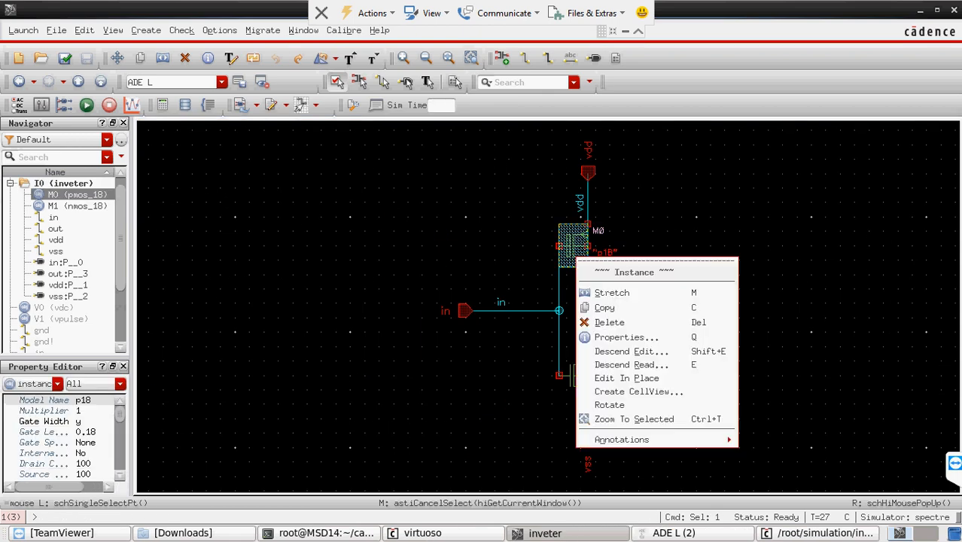
pyautogui.click(624, 338)
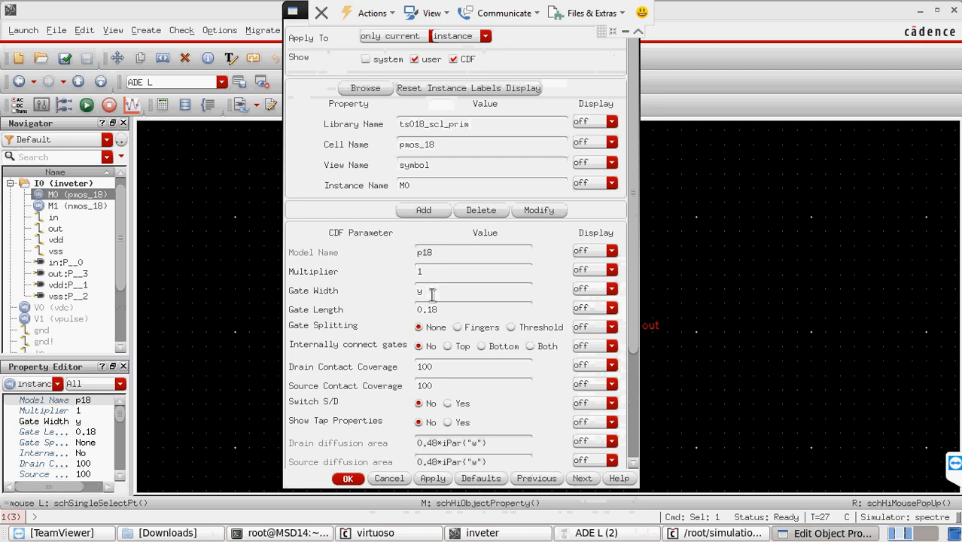
pyautogui.click(421, 291)
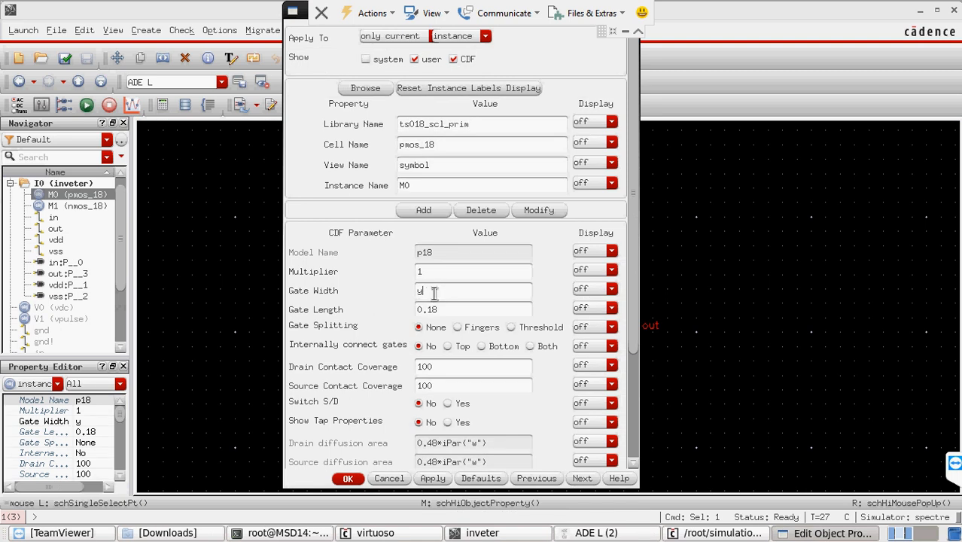
pyautogui.moveTo(435, 294); pyautogui.dragTo(397, 296)
pyautogui.write('1')
pyautogui.click(437, 481)
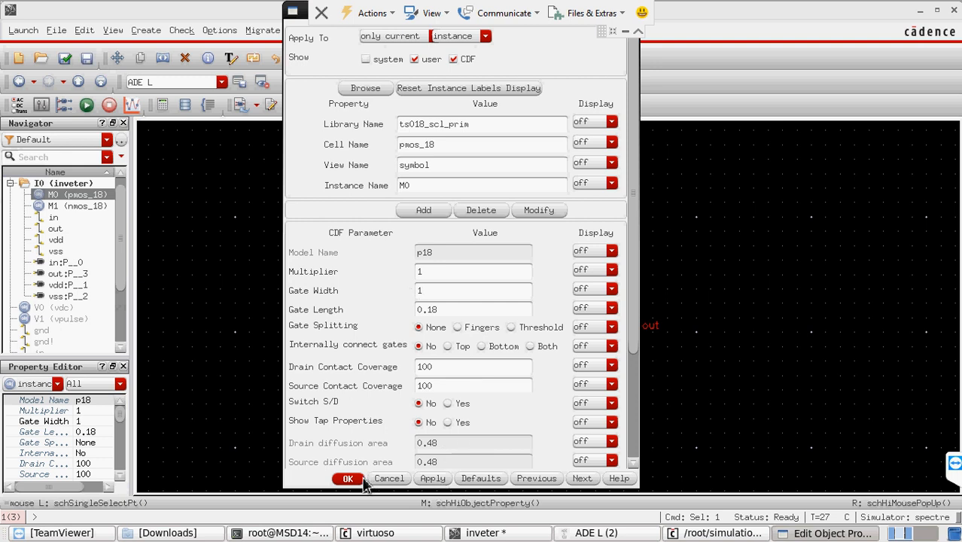
pyautogui.click(348, 478)
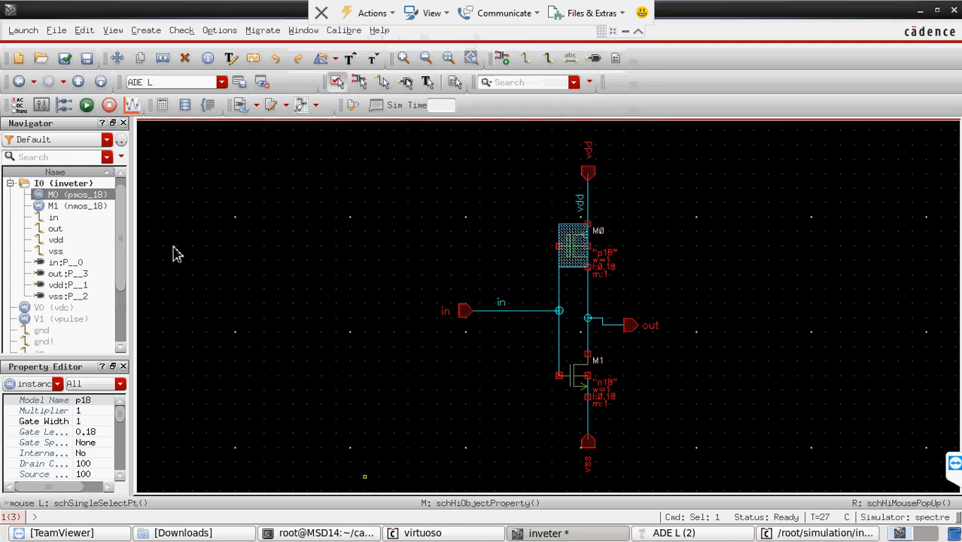
# Step: Check and save the inveter schematic and return to the inveter_test schematic
pyautogui.click(71, 64)
pyautogui.click(290, 257)
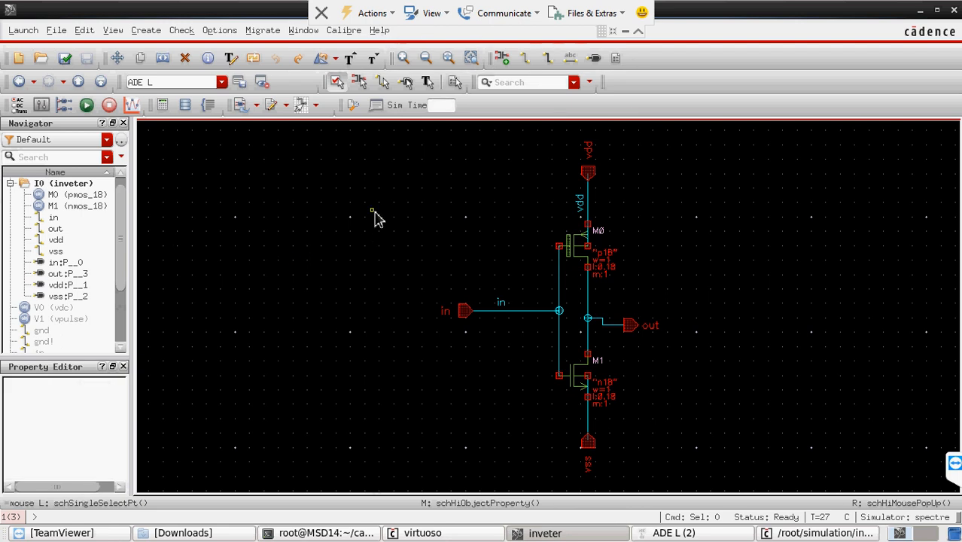
pyautogui.press('b')
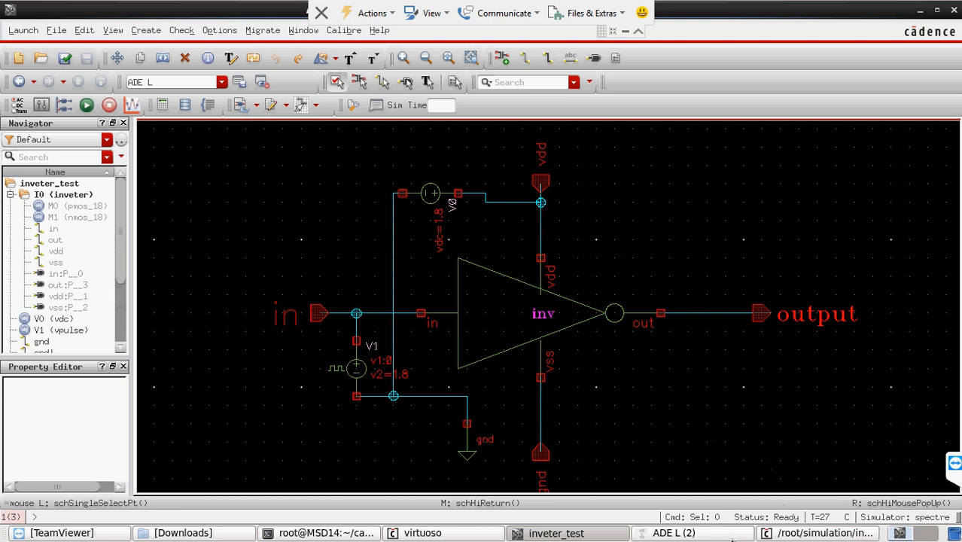
# Step: Delete the design variable y from the ADE L session
pyautogui.click(733, 535)
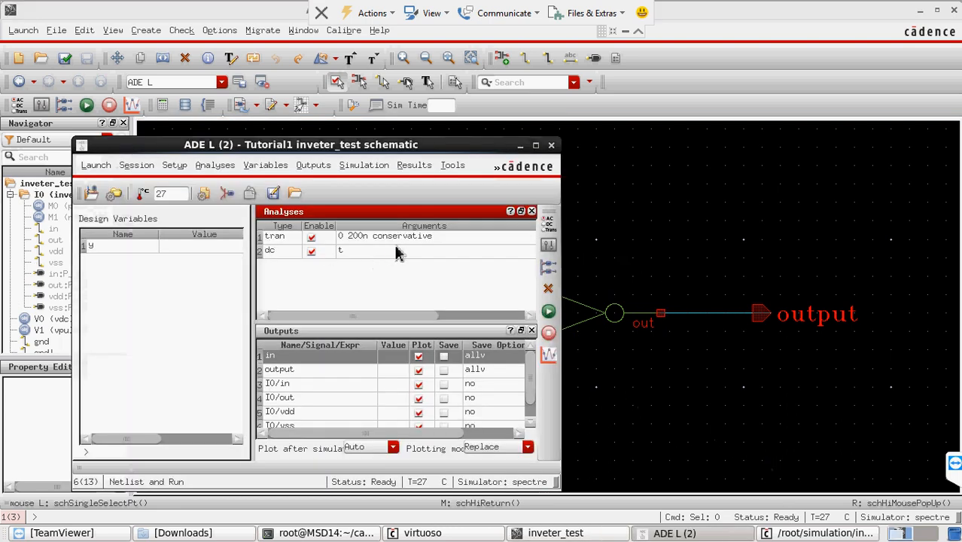
pyautogui.click(147, 251)
pyautogui.rightClick(143, 225)
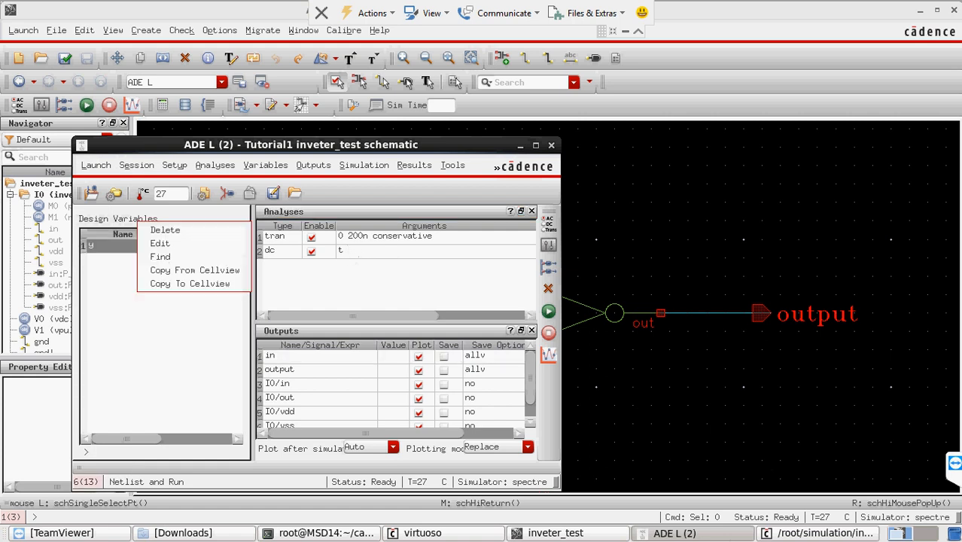
pyautogui.click(169, 229)
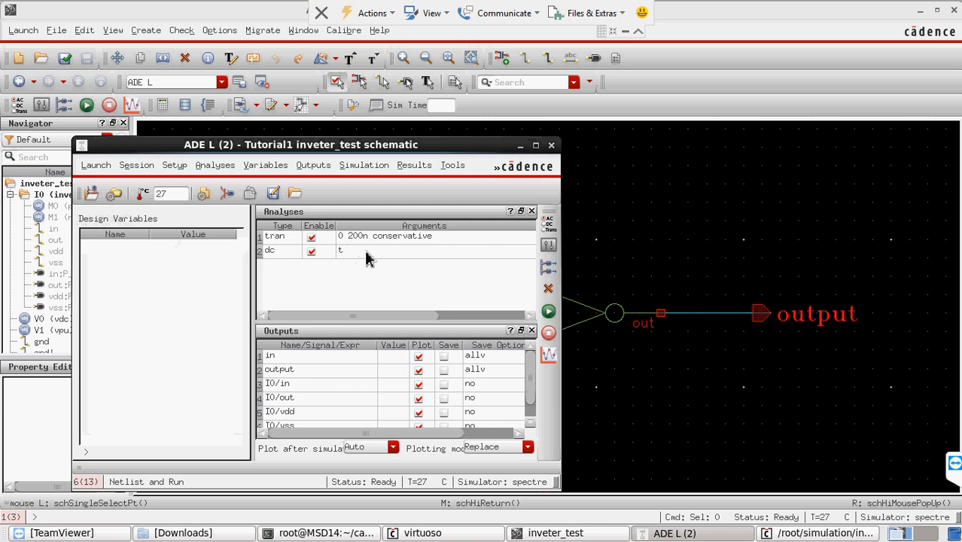
pyautogui.click(266, 166)
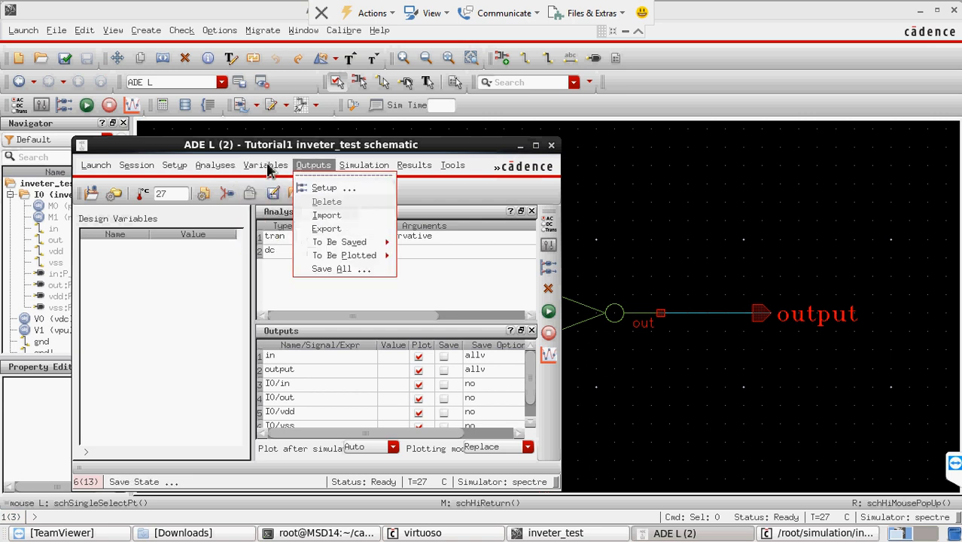
pyautogui.moveTo(270, 171)
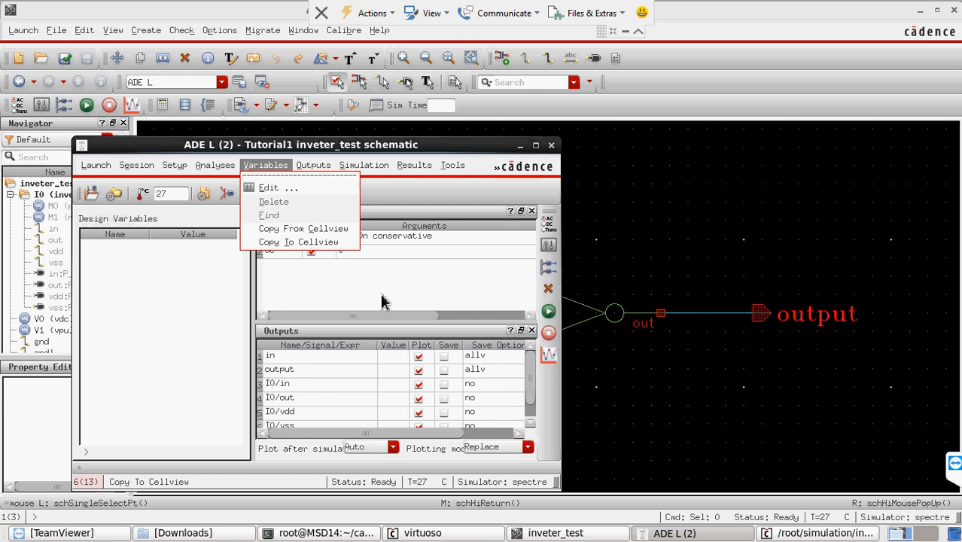
pyautogui.click(411, 290)
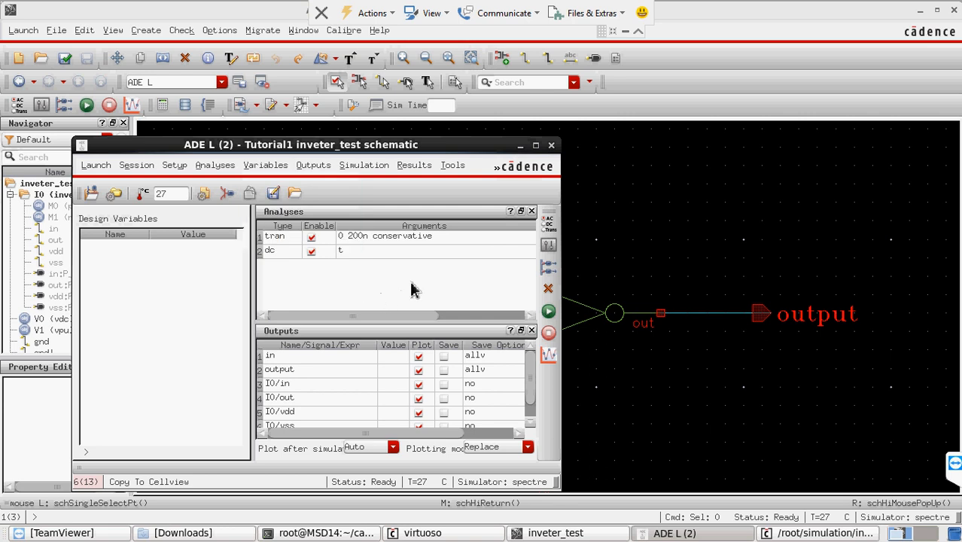
# Step: Delete the extra outputs I0/in, I0/out, I0/vdd and I0/vss from the outputs list
pyautogui.click(312, 388)
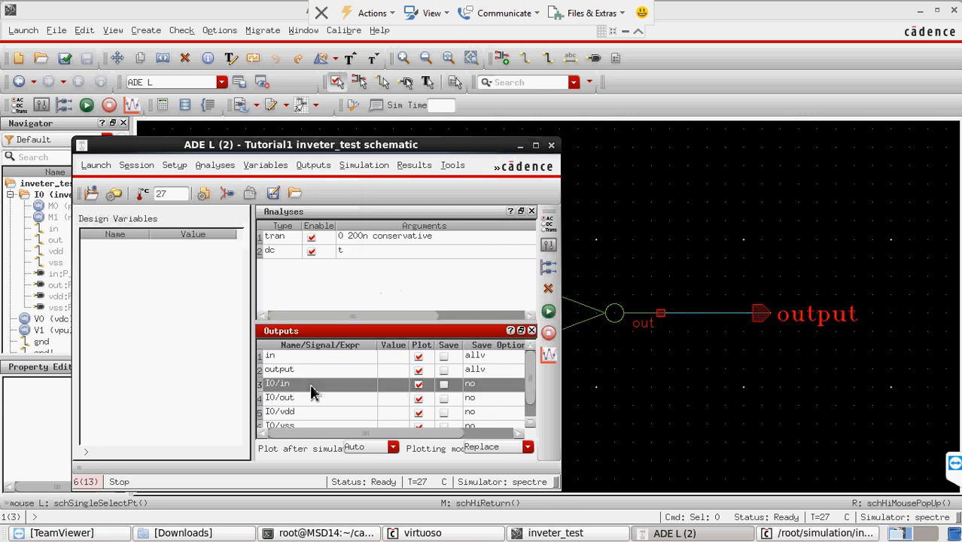
pyautogui.click(548, 288)
pyautogui.click(548, 288)
pyautogui.click(548, 288)
pyautogui.click(548, 288)
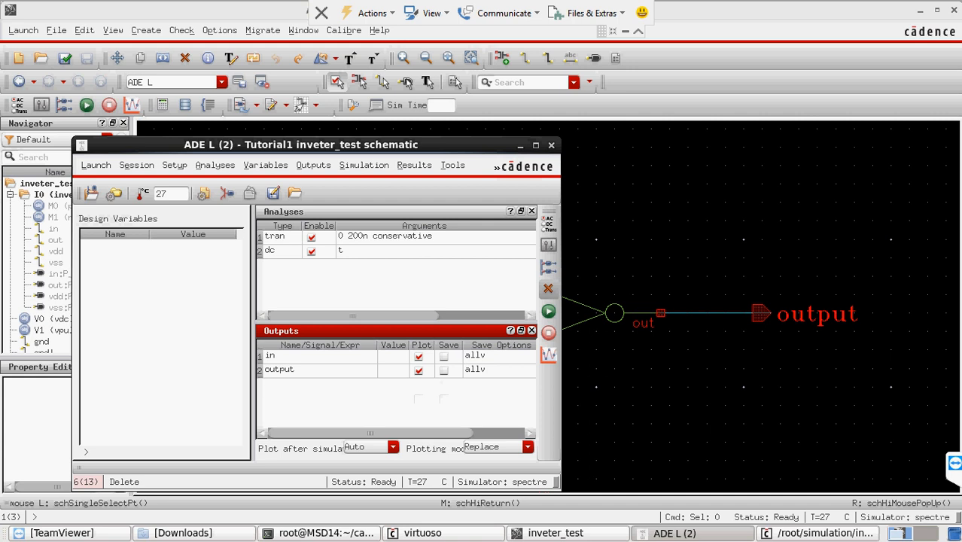
# Step: Rerun the simulation and view the in and output transient traces in separate strips
pyautogui.click(549, 314)
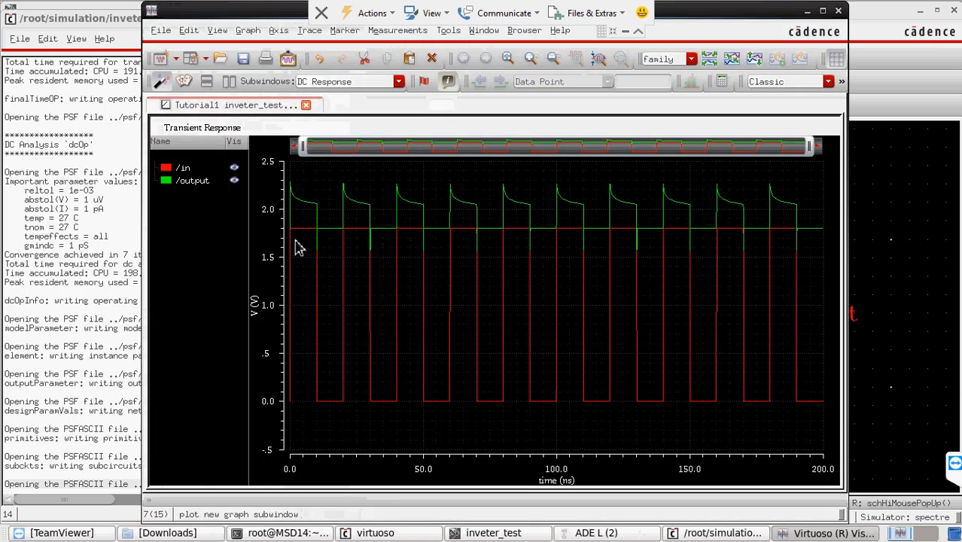
pyautogui.click(709, 58)
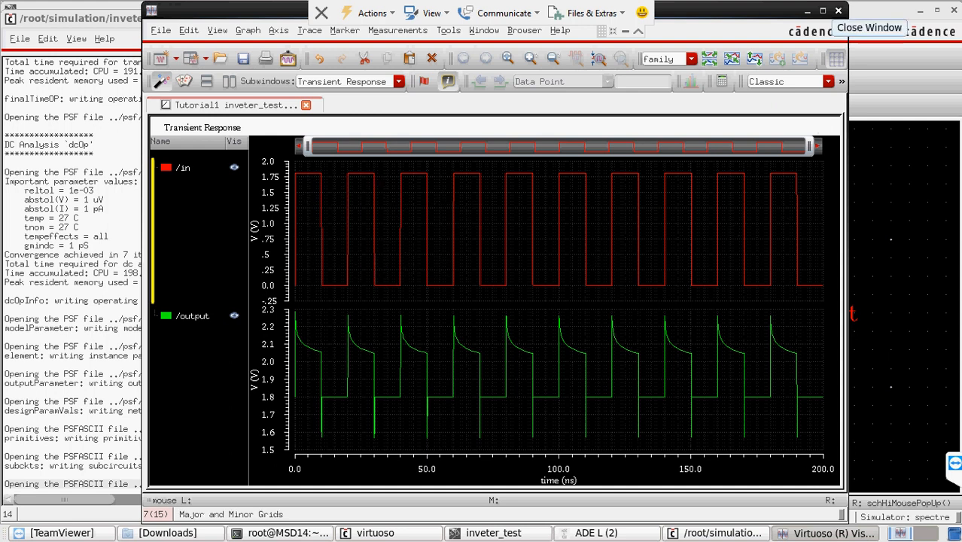
pyautogui.click(837, 10)
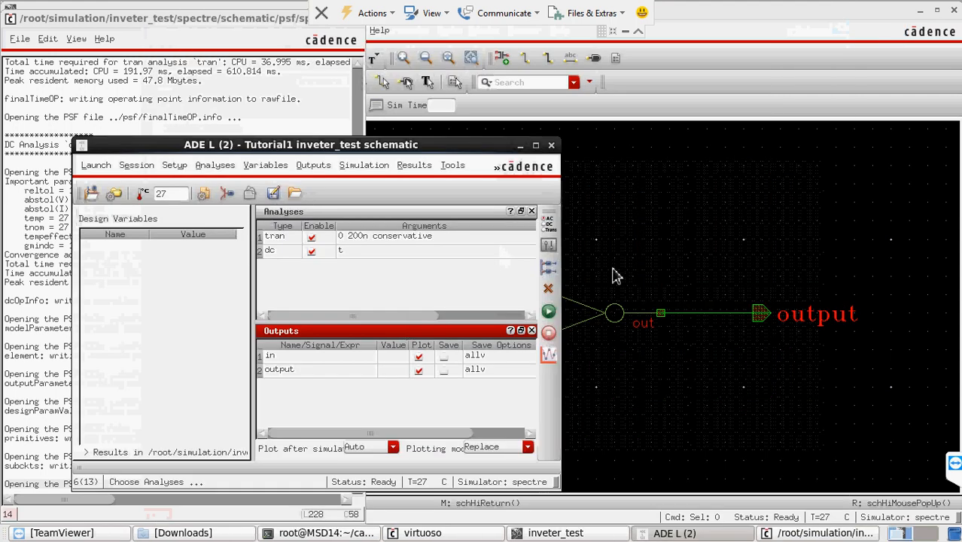
# Step: Clear the DC voltage of the input pulse source V1, then check and save the inveter_test schematic
pyautogui.click(620, 231)
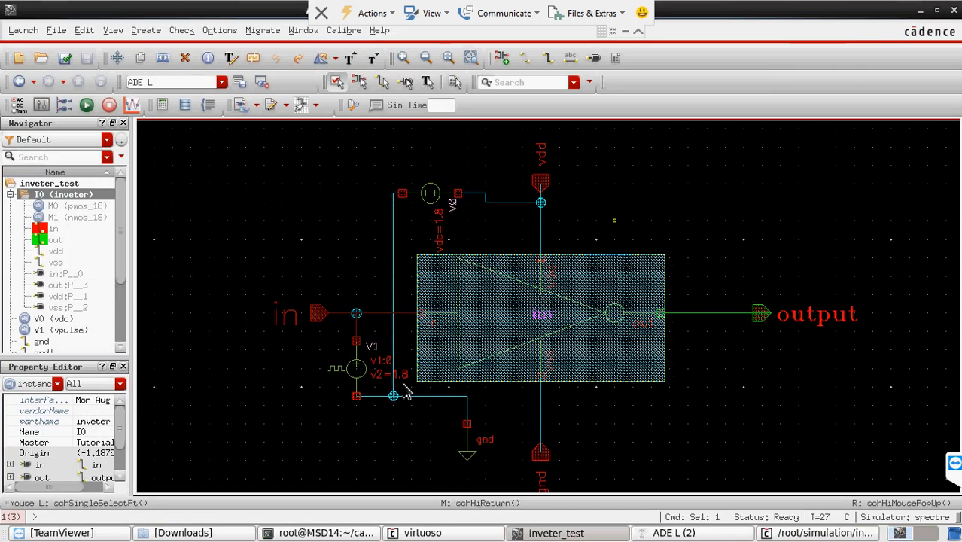
pyautogui.click(278, 398)
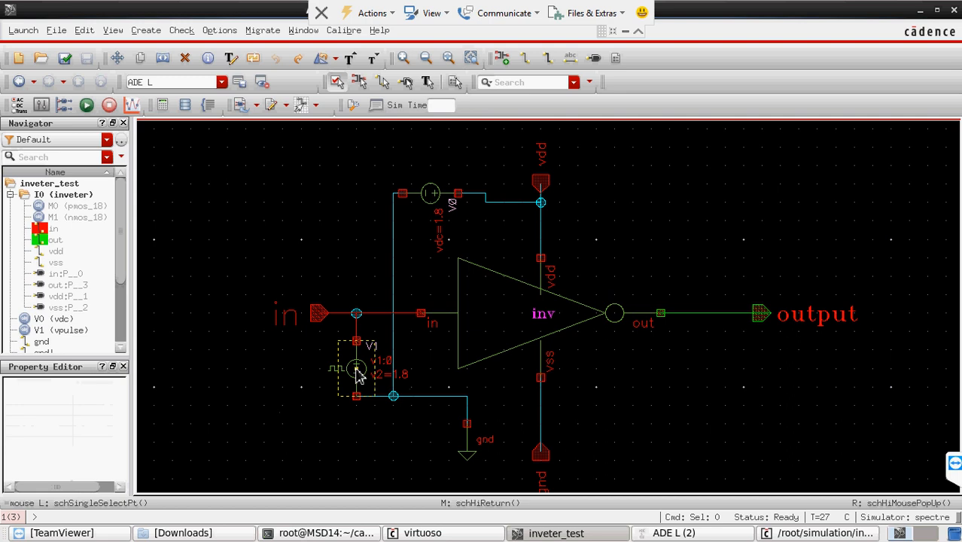
pyautogui.rightClick(358, 376)
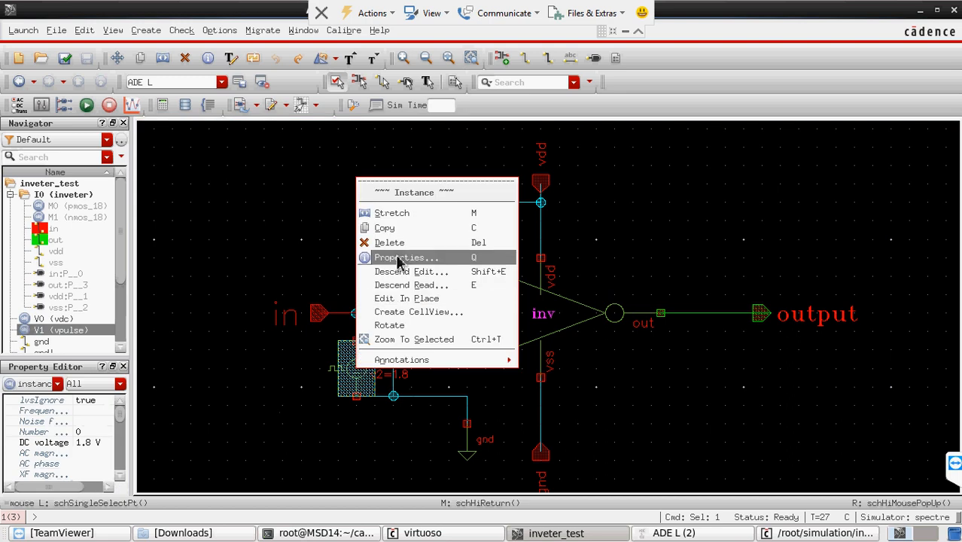
pyautogui.click(399, 259)
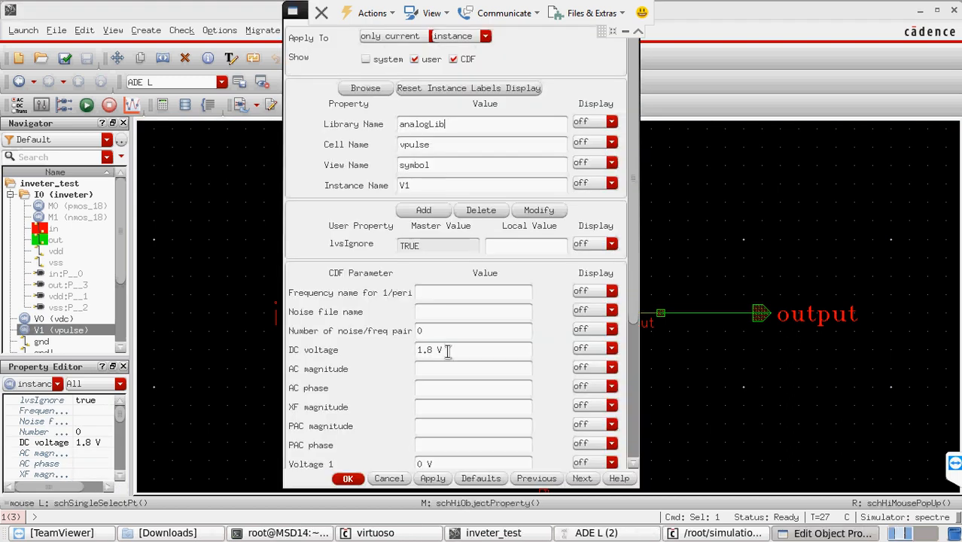
pyautogui.scroll(-5, 450, 367)
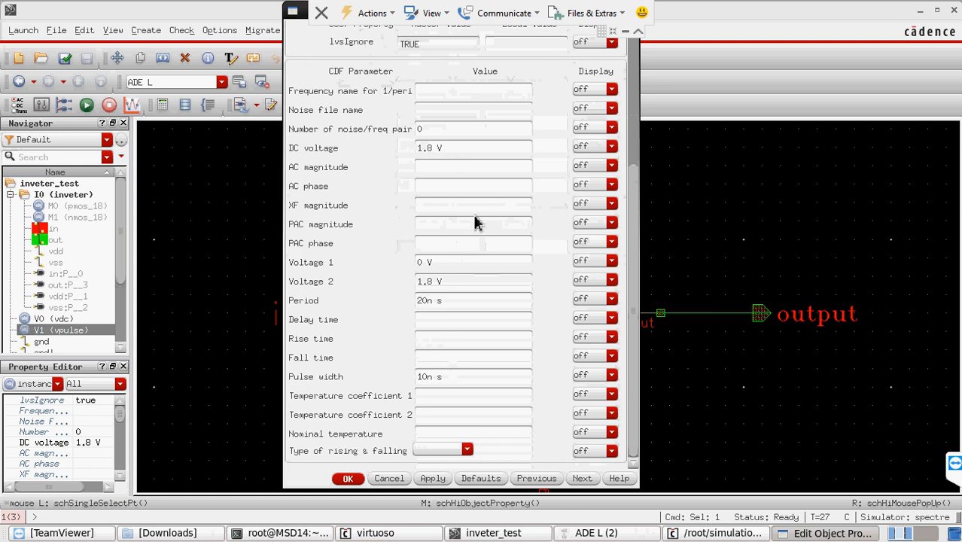
pyautogui.moveTo(456, 147); pyautogui.dragTo(388, 154)
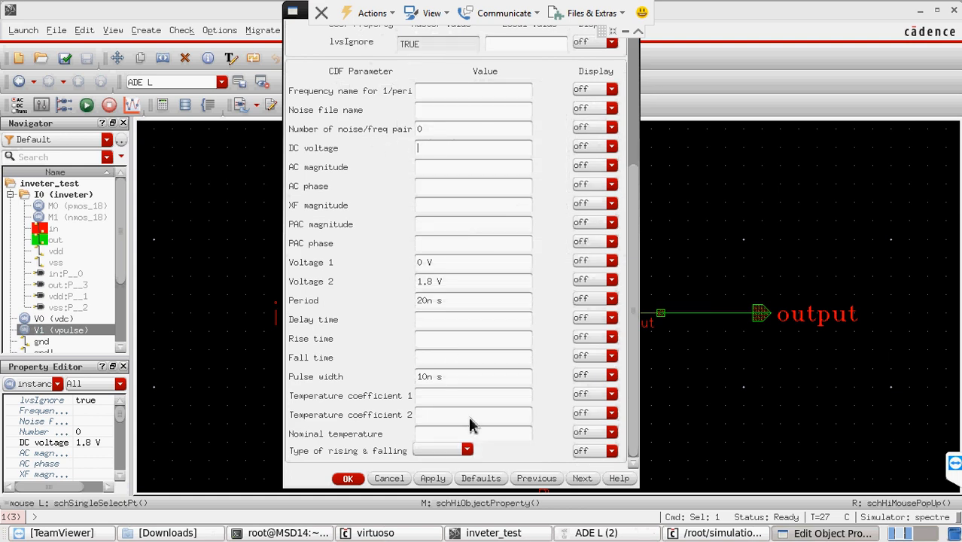
pyautogui.click(430, 478)
pyautogui.click(347, 479)
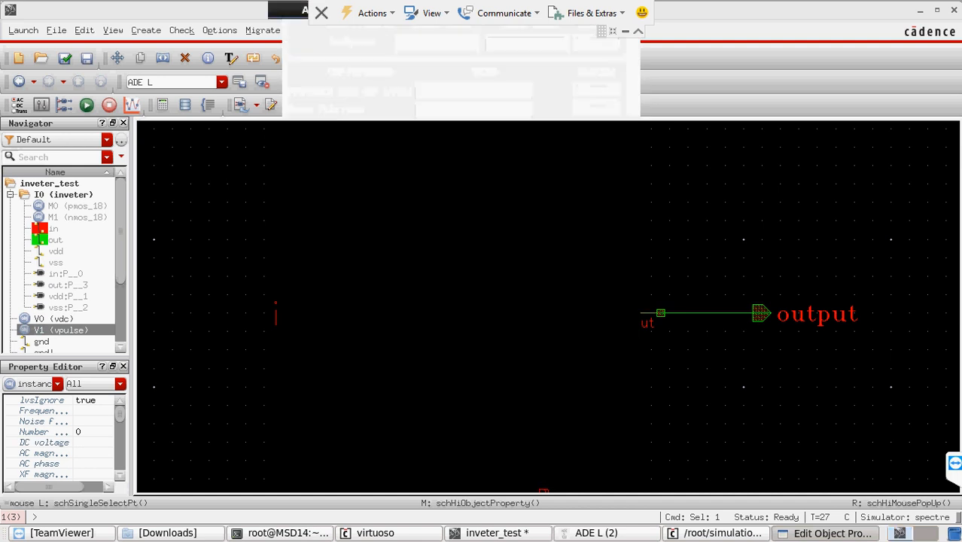
pyautogui.click(66, 59)
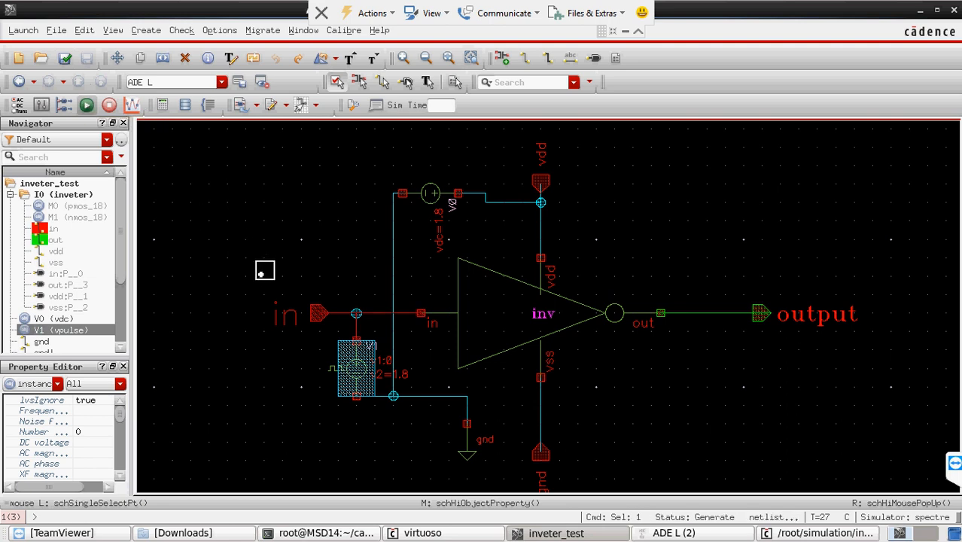
# Step: Rerun the simulation, split the in and output transient traces into separate strips, and compare them with the schematic
pyautogui.click(730, 535)
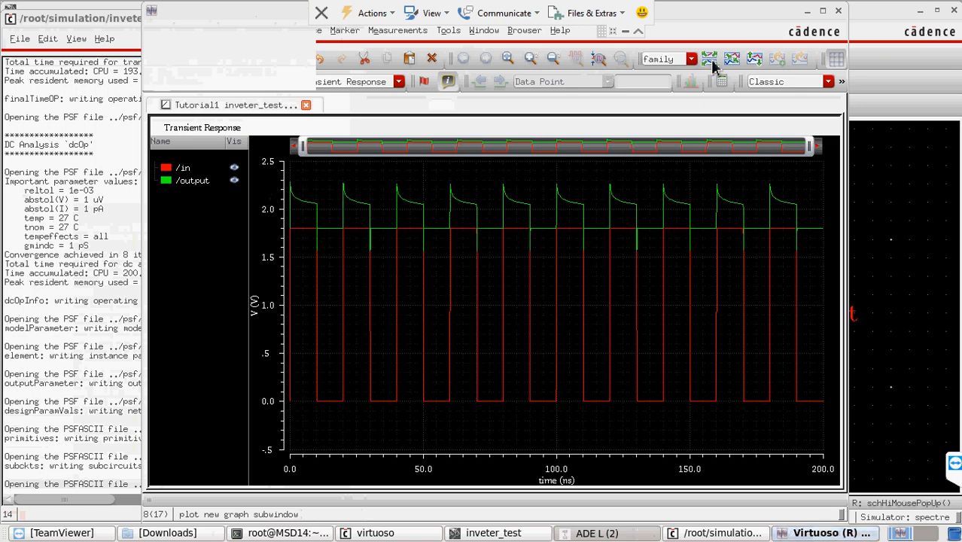
pyautogui.click(711, 60)
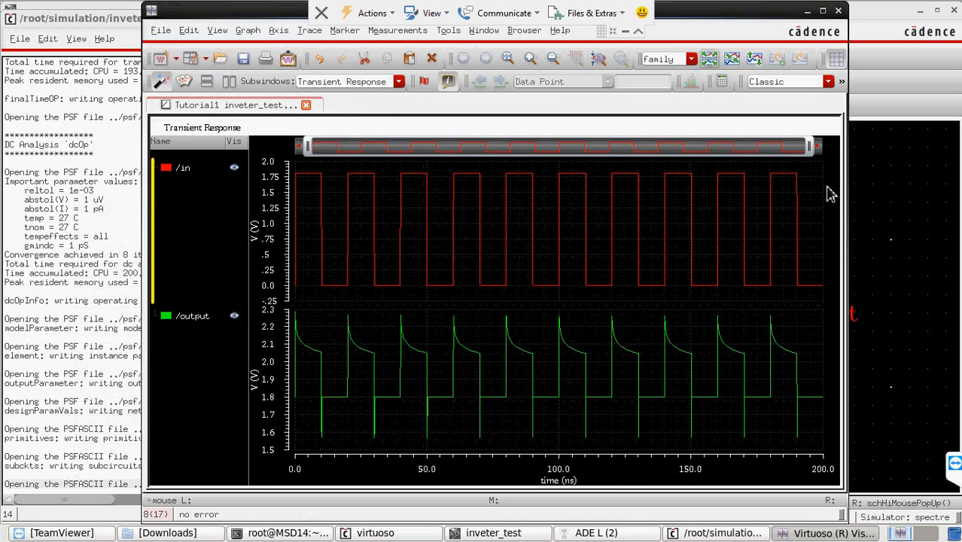
pyautogui.click(880, 226)
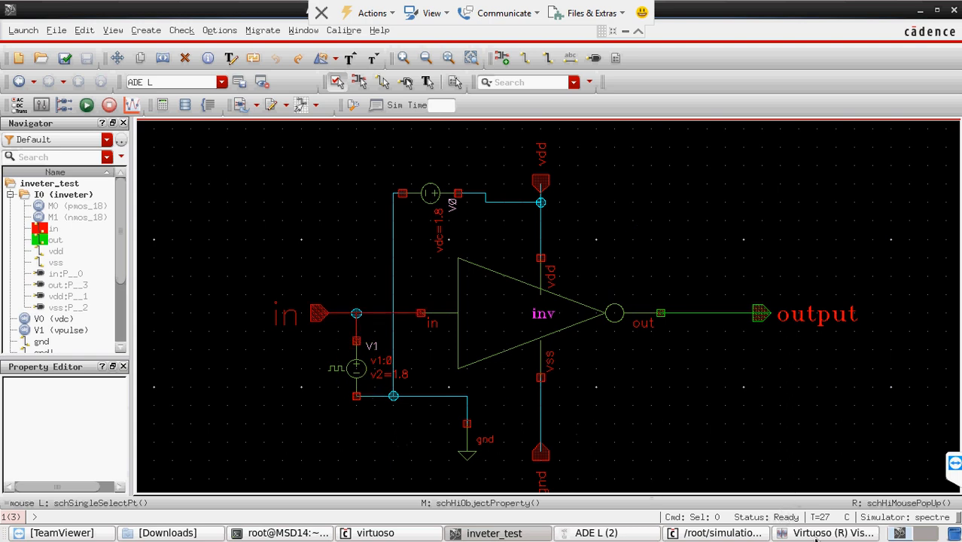
pyautogui.click(827, 533)
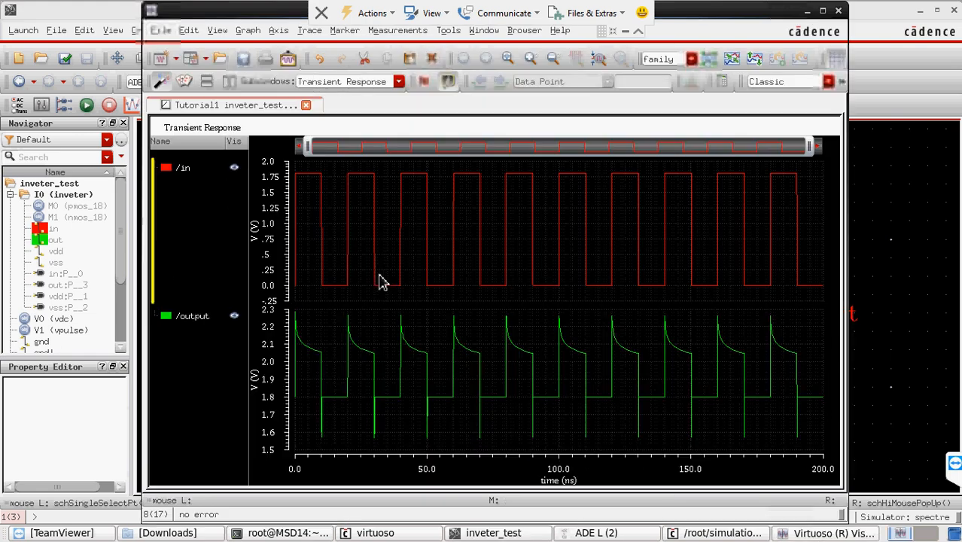
pyautogui.click(910, 278)
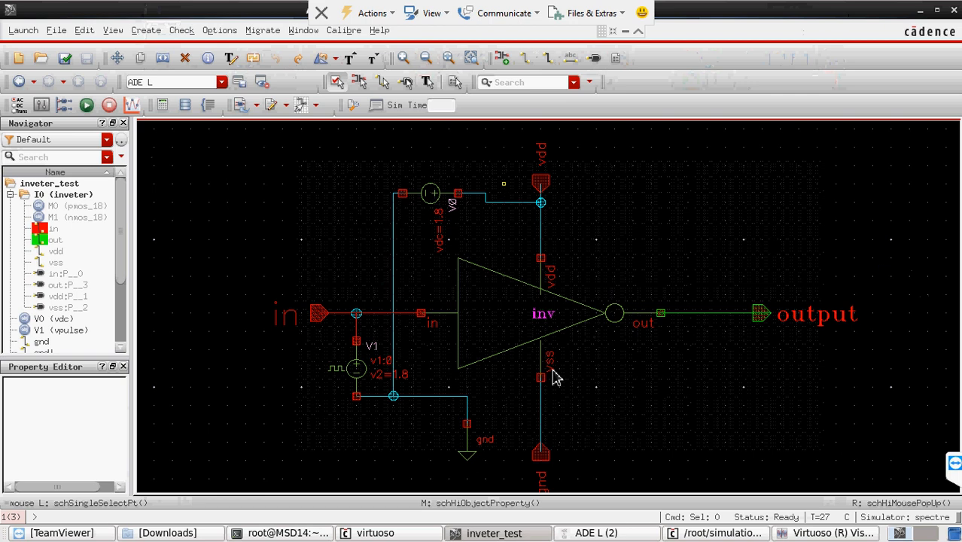
# Step: Print the DC operating points of the inverter instance I0 from the simulation results
pyautogui.click(623, 535)
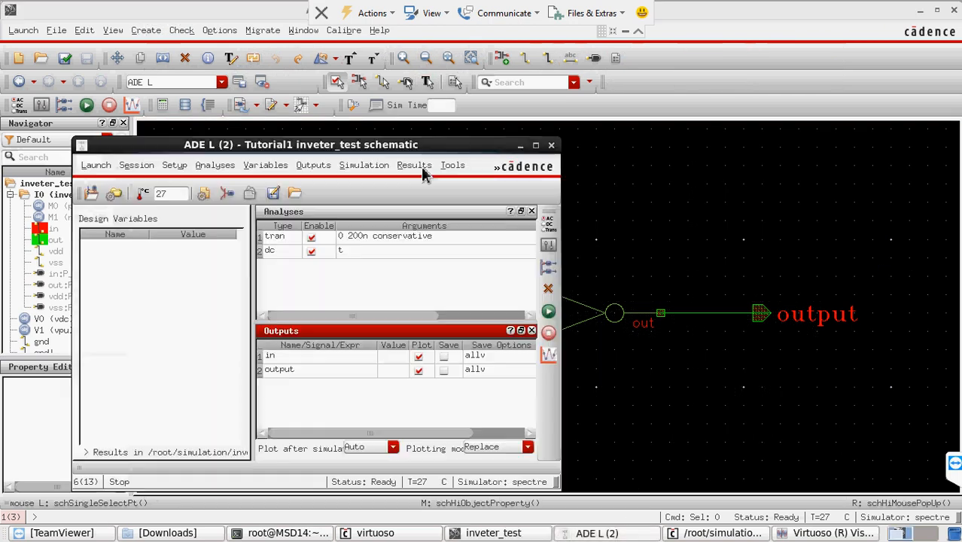
pyautogui.click(413, 166)
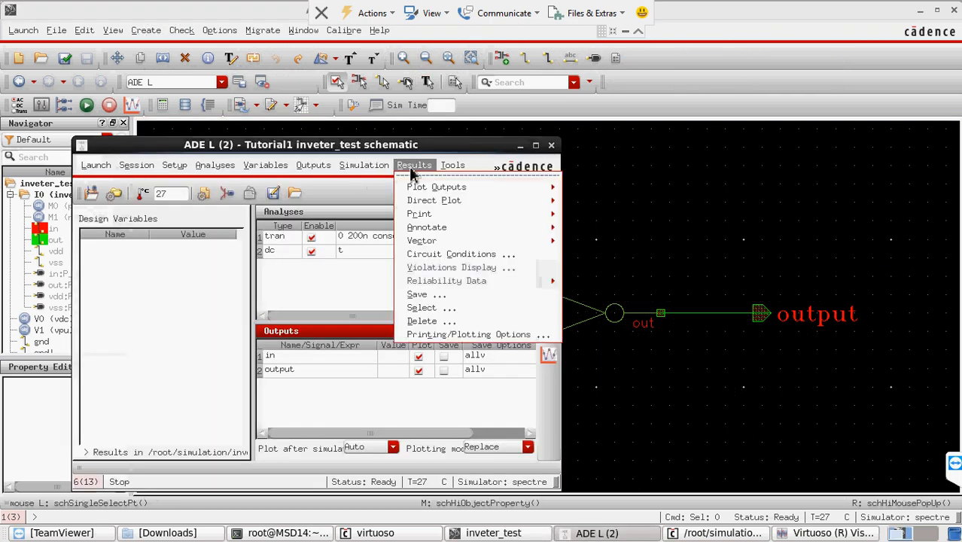
pyautogui.moveTo(426, 202)
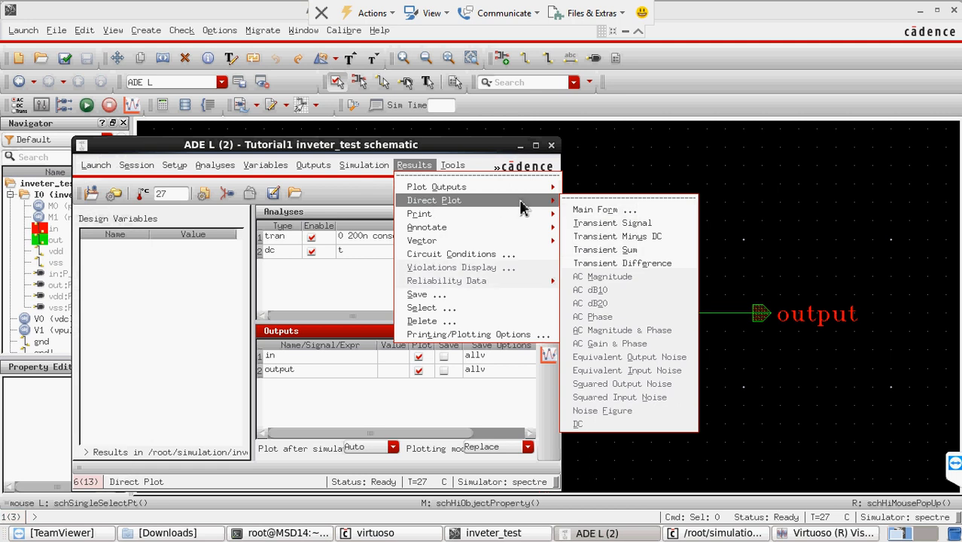
pyautogui.moveTo(490, 215)
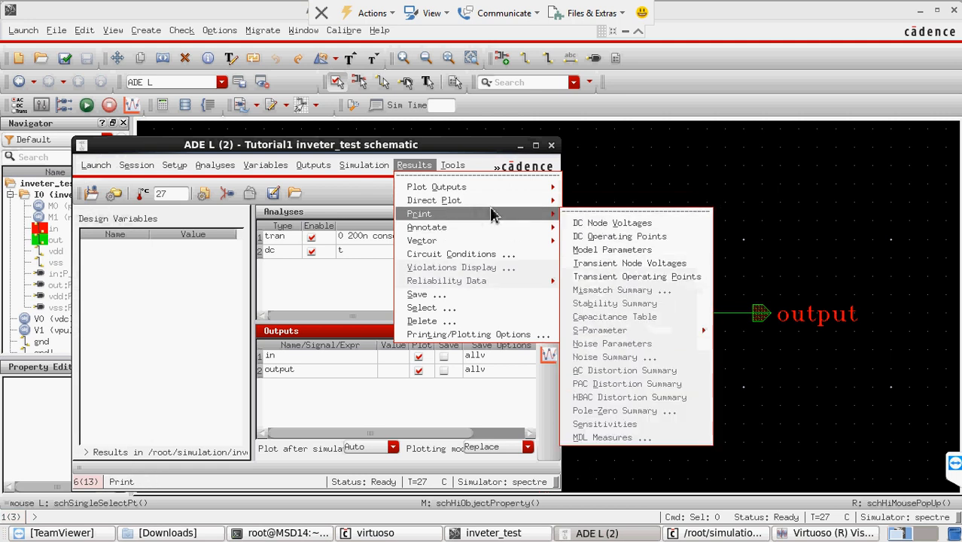
pyautogui.click(604, 238)
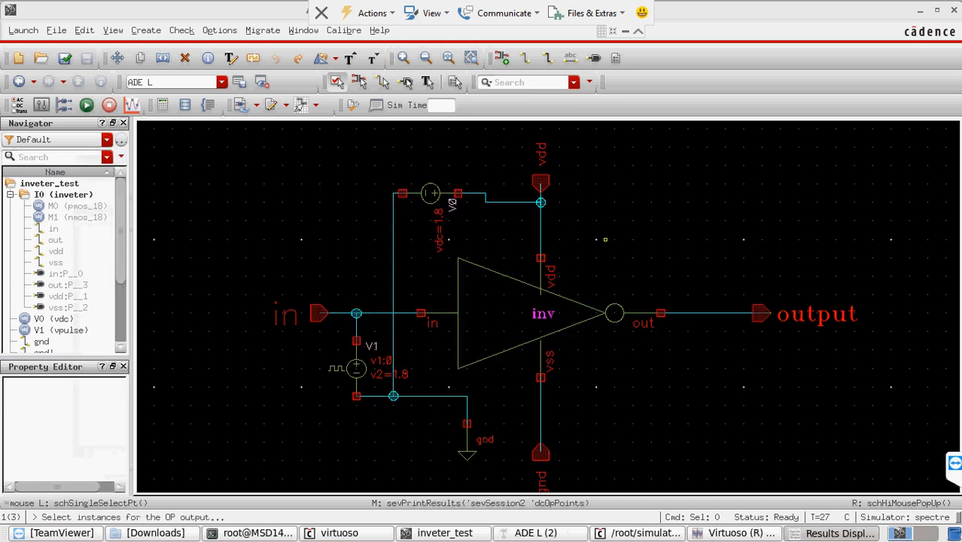
pyautogui.click(522, 301)
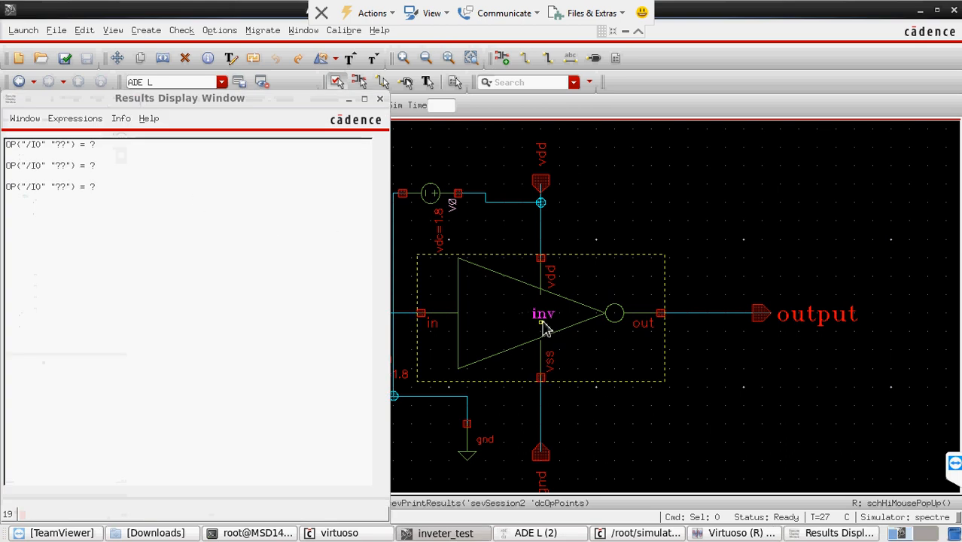
# Step: Descend into the inverter instance's schematic view for editing in the current tab
pyautogui.rightClick(542, 322)
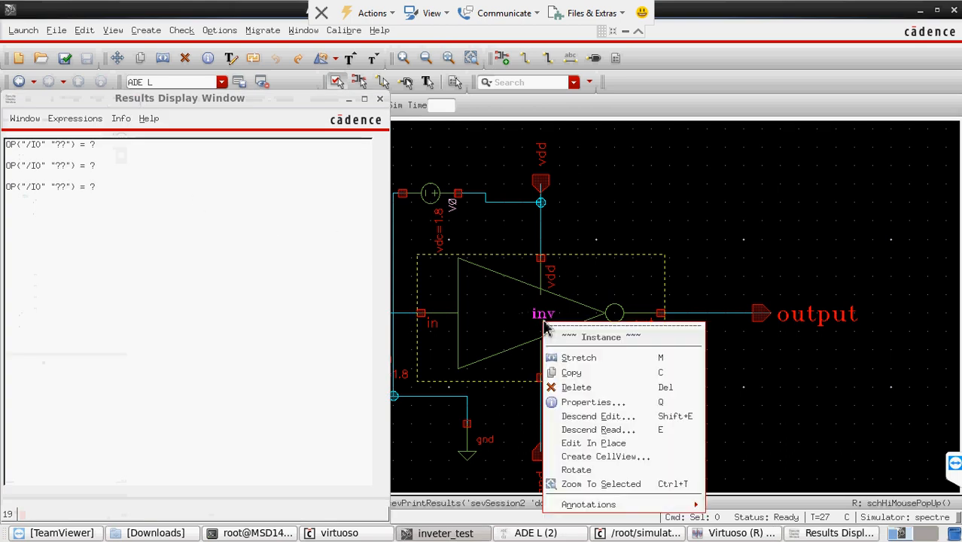
pyautogui.click(586, 417)
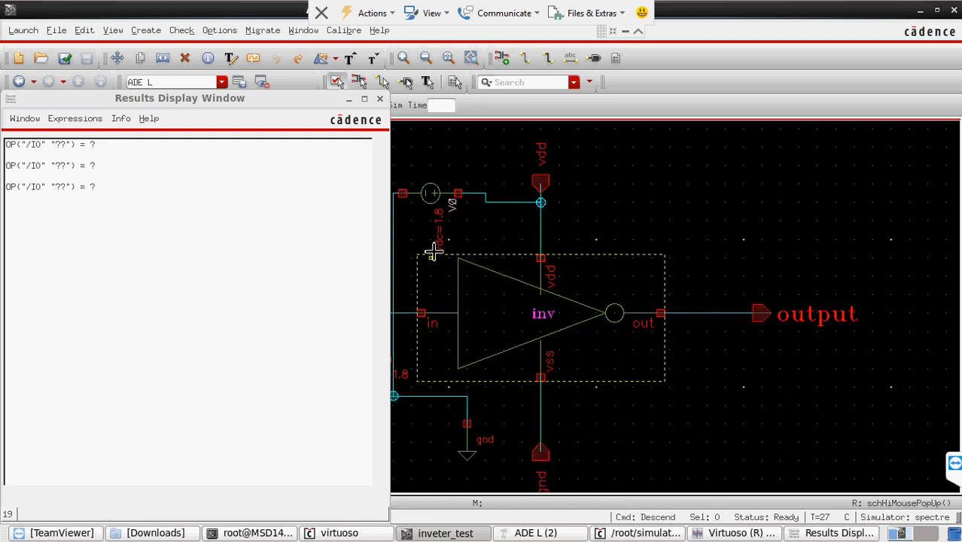
pyautogui.click(527, 303)
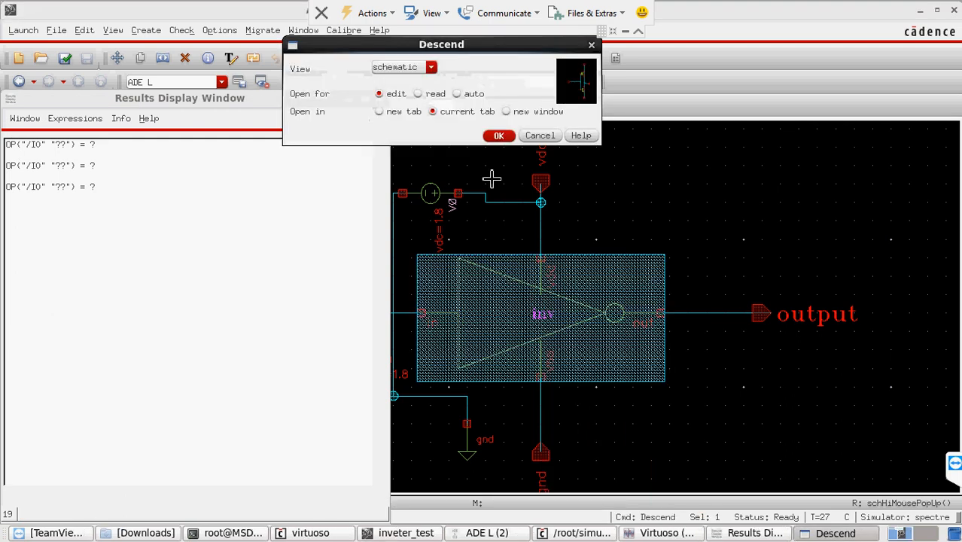
pyautogui.click(512, 139)
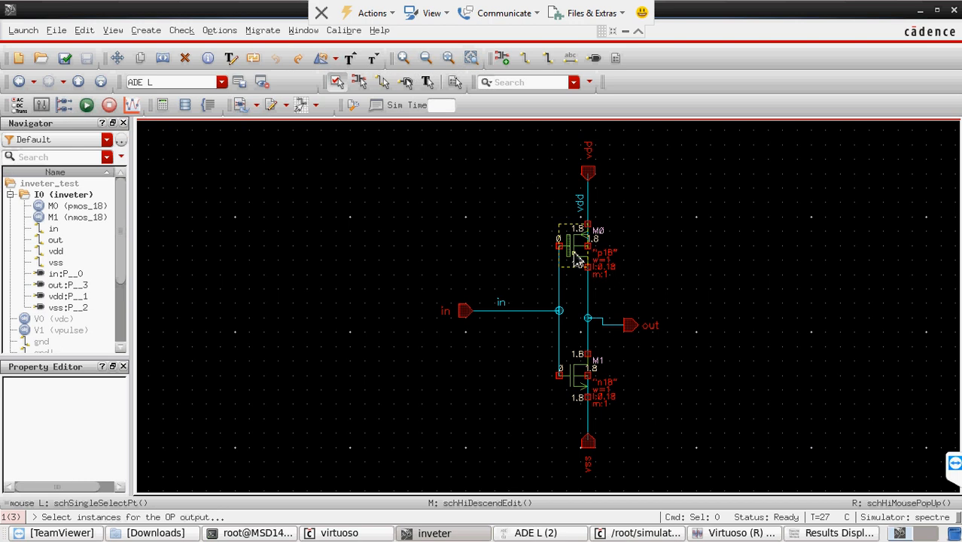
# Step: Close the Results Display Window and annotate the inverter schematic with DC operating points
pyautogui.click(796, 533)
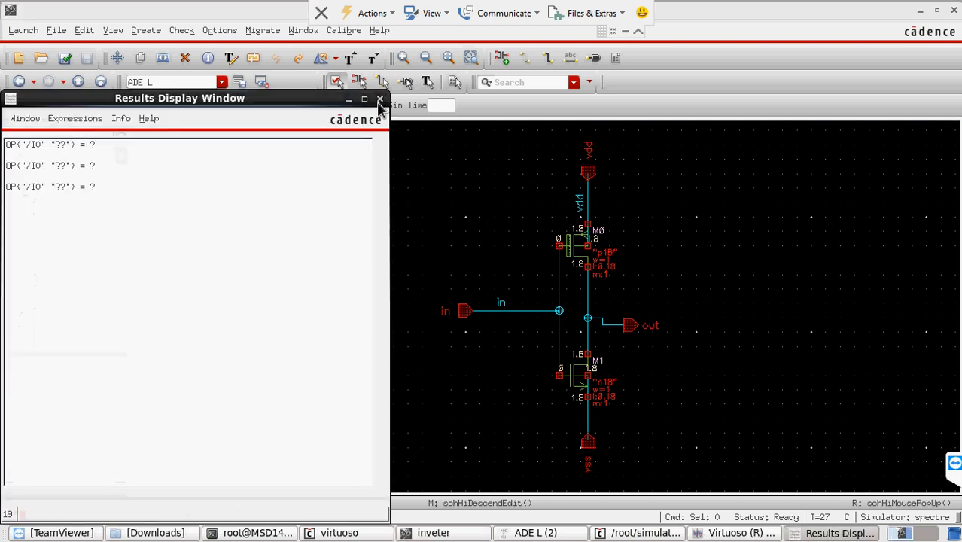
pyautogui.click(379, 100)
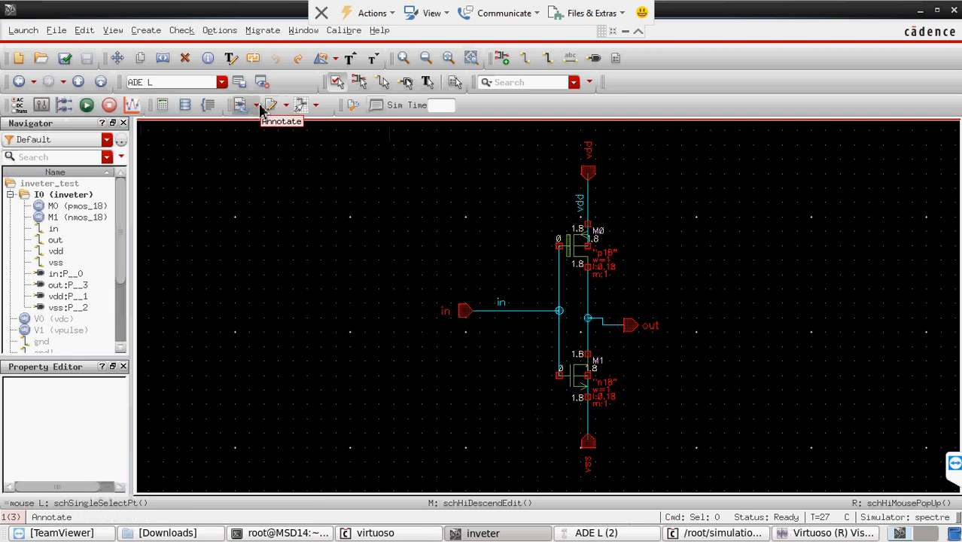
pyautogui.click(258, 105)
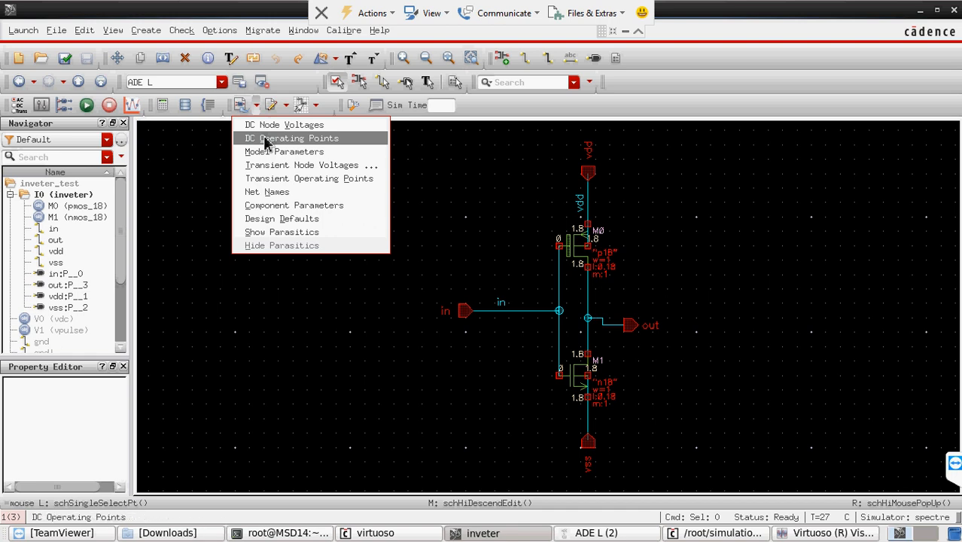
pyautogui.click(265, 143)
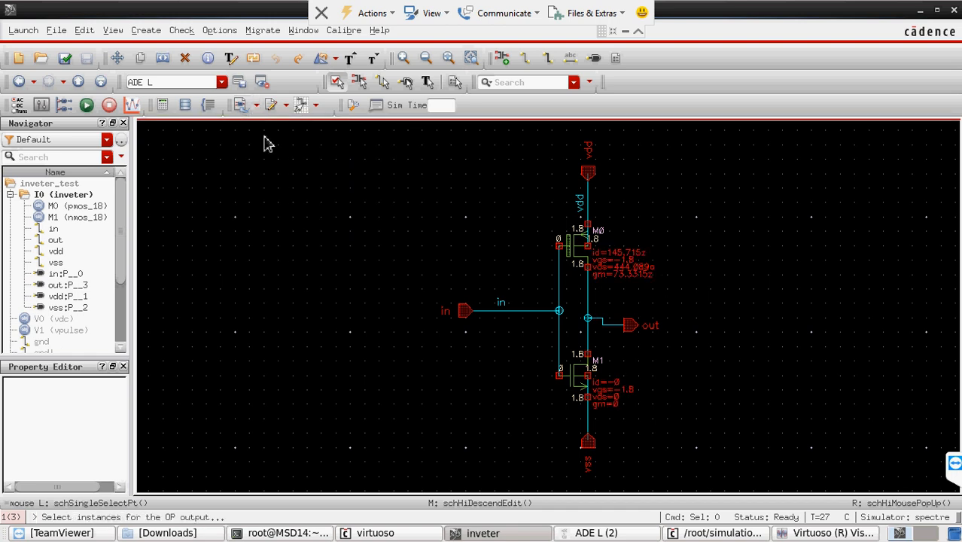
# Step: Print the DC operating points of the PMOS transistor M0 and review the whole parameter list
pyautogui.click(581, 248)
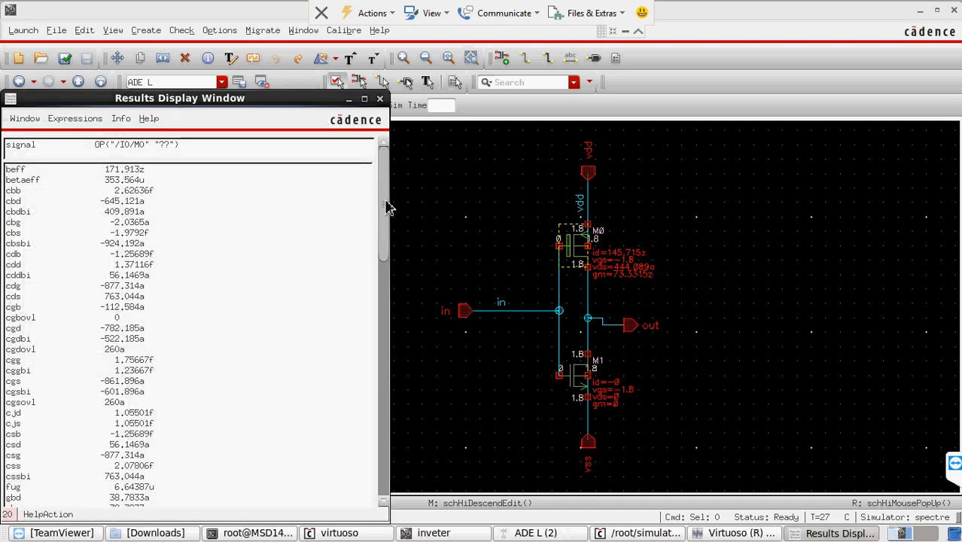
pyautogui.moveTo(385, 204); pyautogui.dragTo(387, 465)
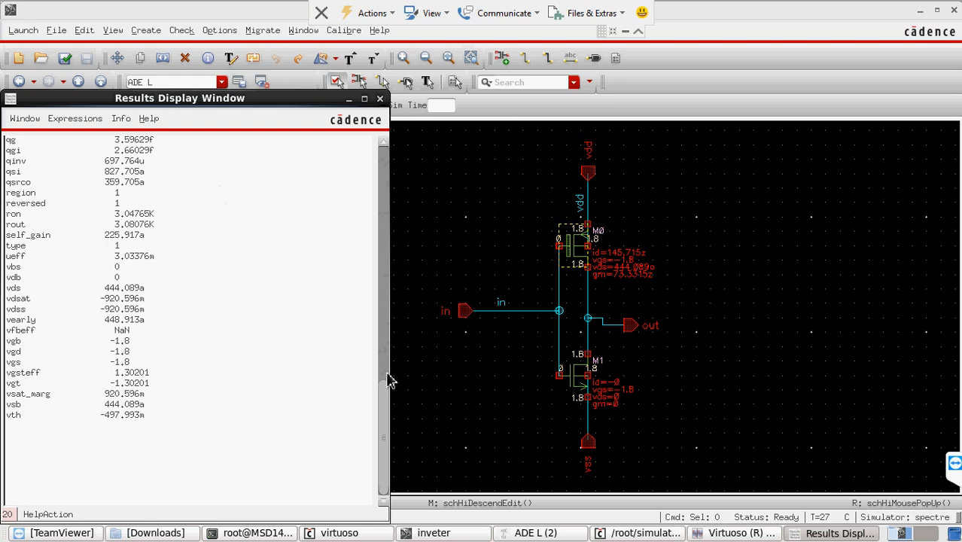
pyautogui.moveTo(387, 404); pyautogui.dragTo(384, 137)
pyautogui.moveTo(389, 205); pyautogui.dragTo(392, 137)
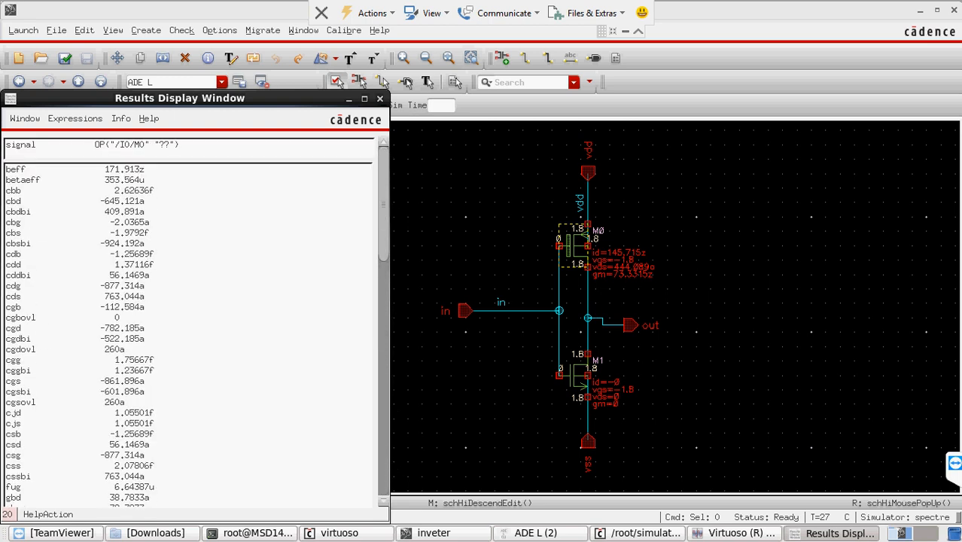
# Step: Print the DC operating points of the NMOS transistor M1, review its parameters, and close the results window
pyautogui.click(578, 385)
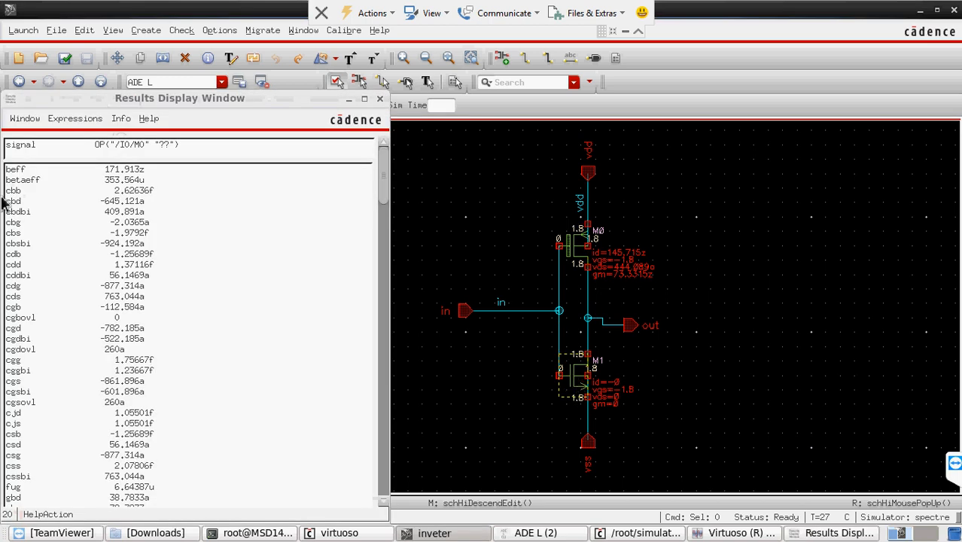
pyautogui.scroll(-5, 143, 274)
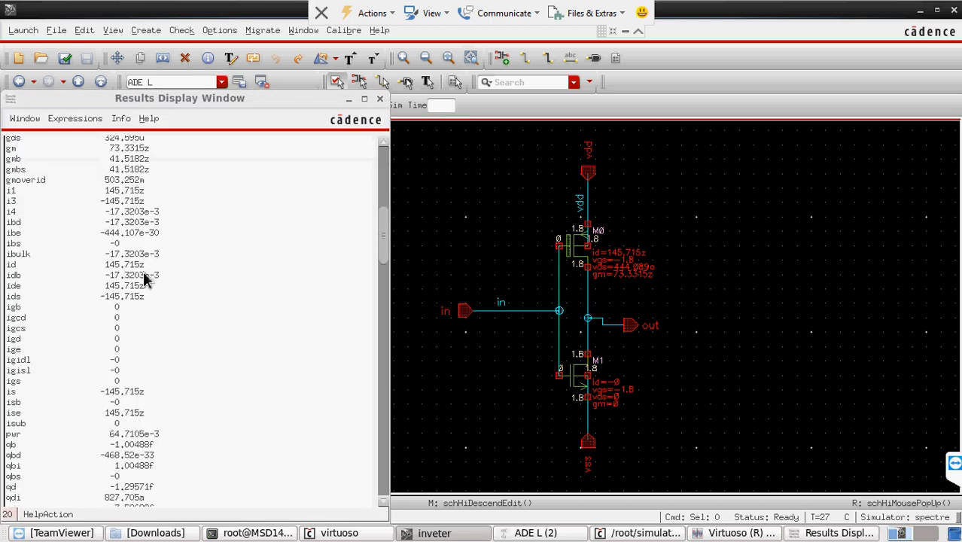
pyautogui.scroll(-15, 145, 278)
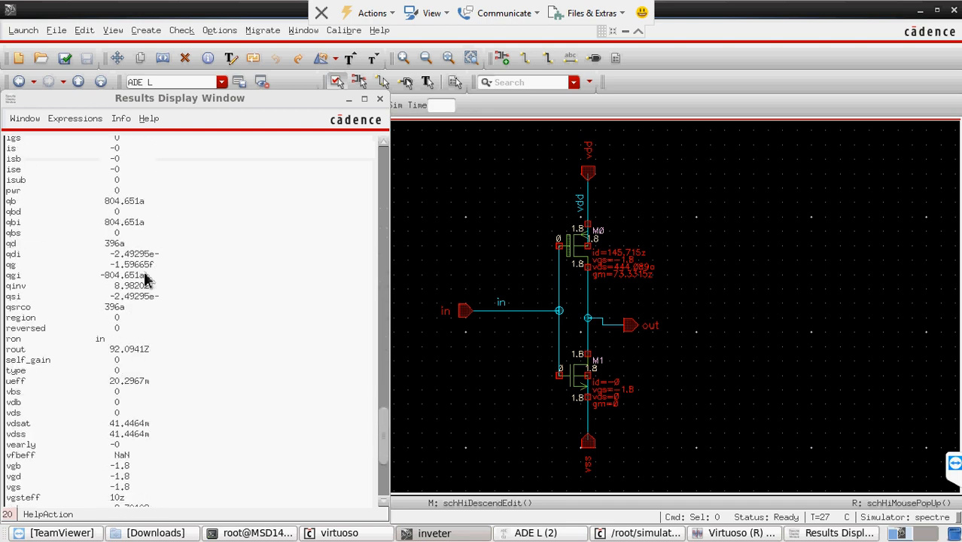
pyautogui.scroll(-5, 145, 279)
pyautogui.scroll(1, 145, 279)
pyautogui.scroll(1, 145, 279)
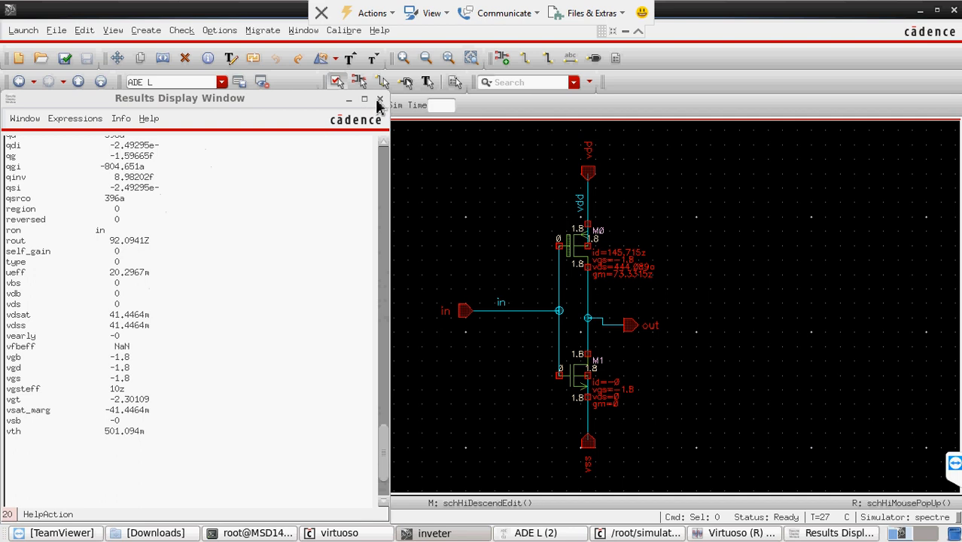
pyautogui.click(380, 100)
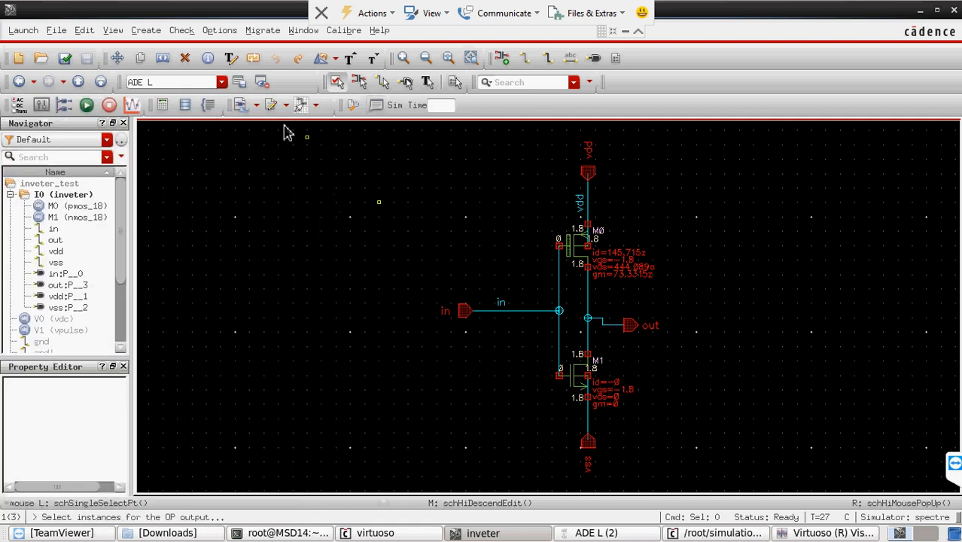
pyautogui.click(256, 105)
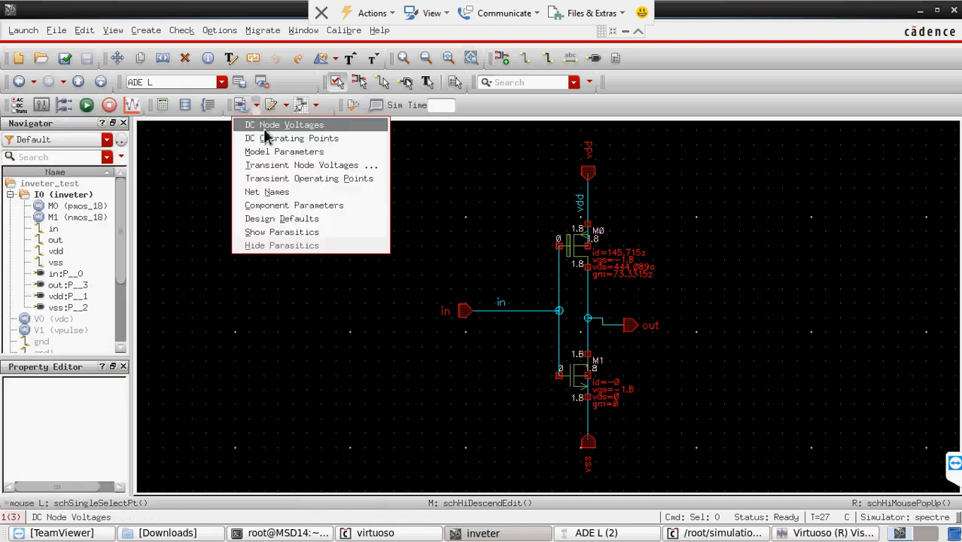
pyautogui.click(350, 143)
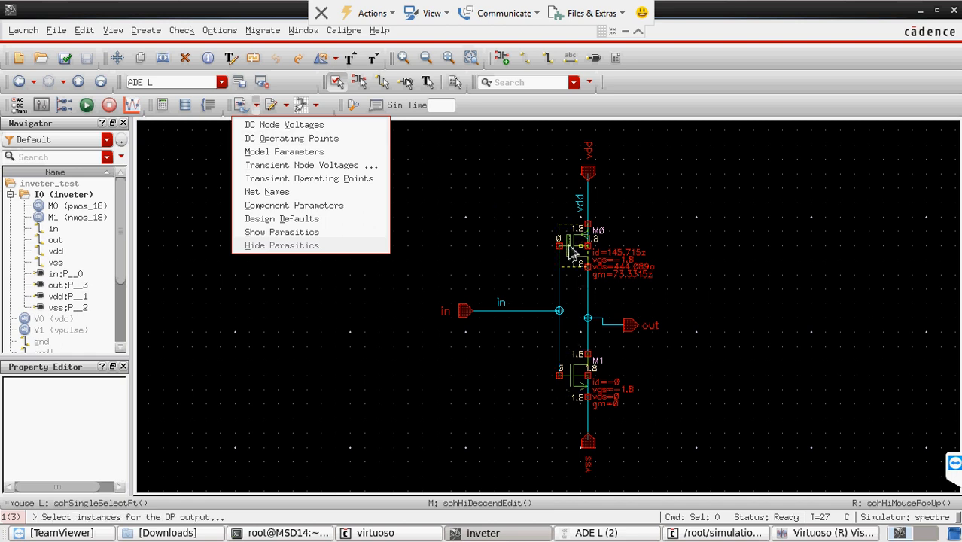
pyautogui.click(482, 238)
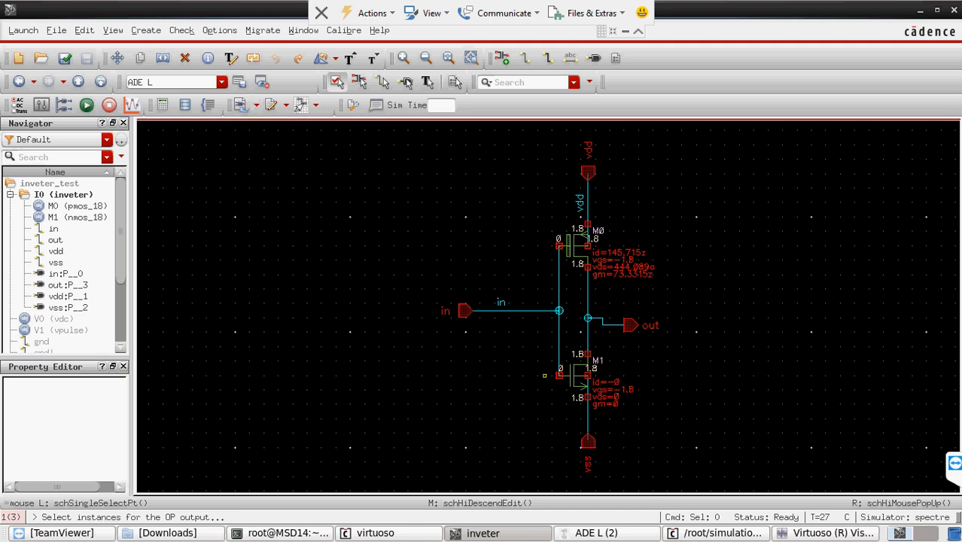
# Step: Print the DC operating points of PMOS transistor M0 again, review the list down to vth, and close the results window
pyautogui.click(636, 535)
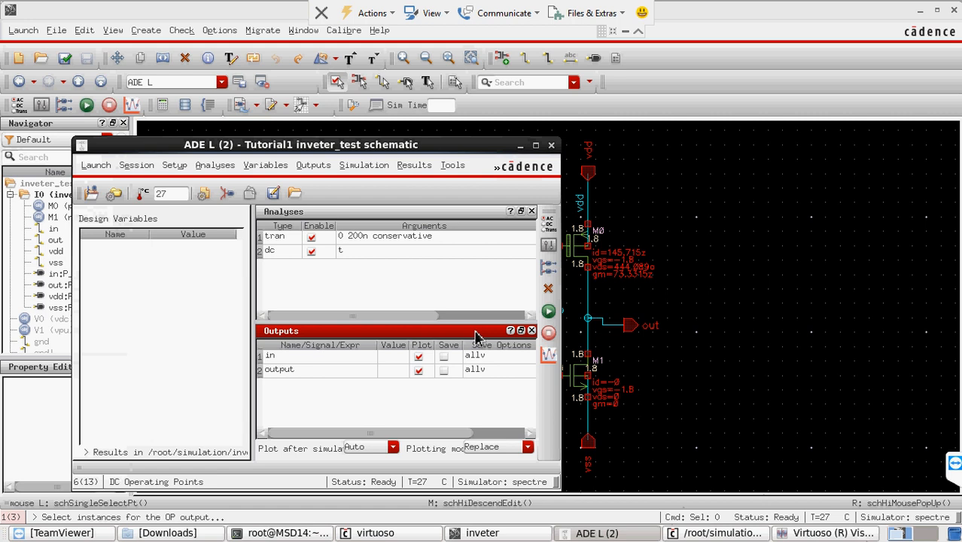
pyautogui.click(413, 165)
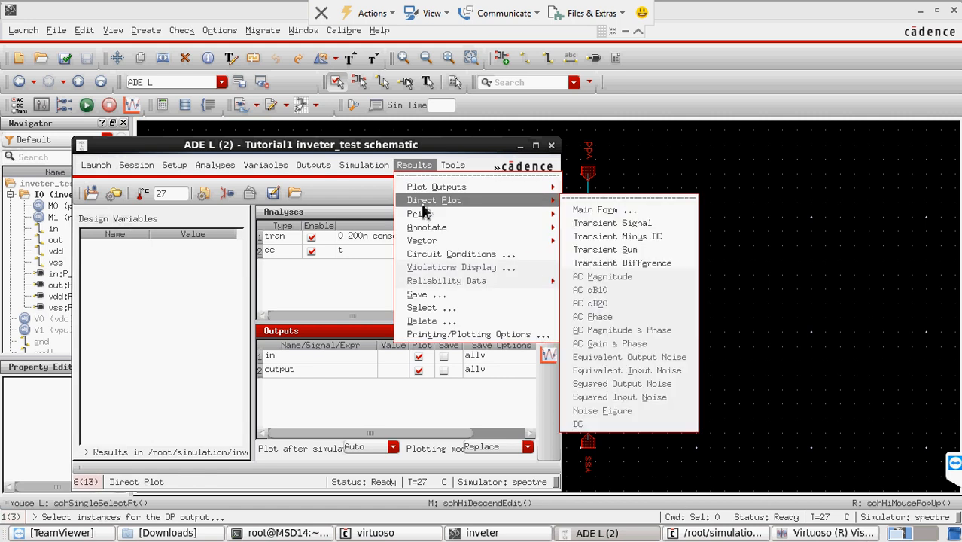
pyautogui.moveTo(442, 218)
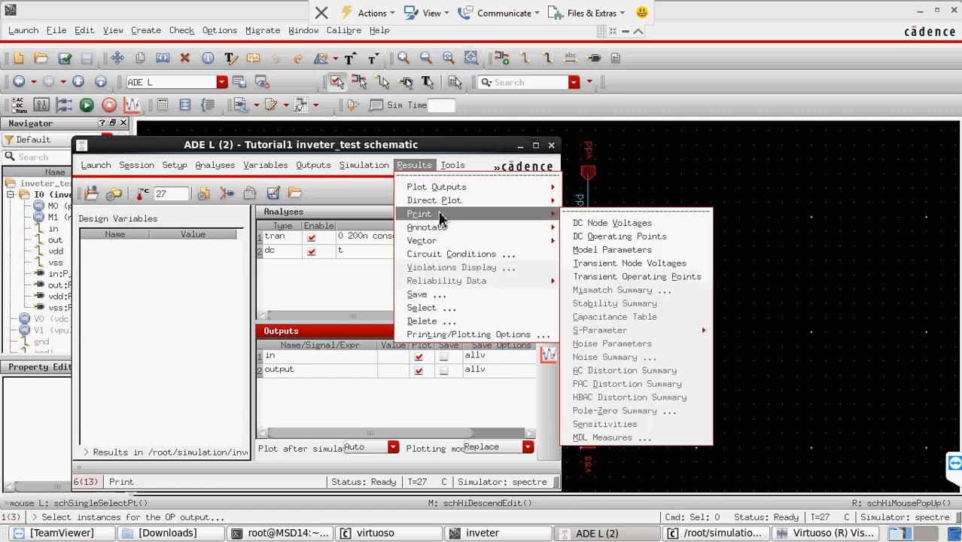
pyautogui.click(615, 237)
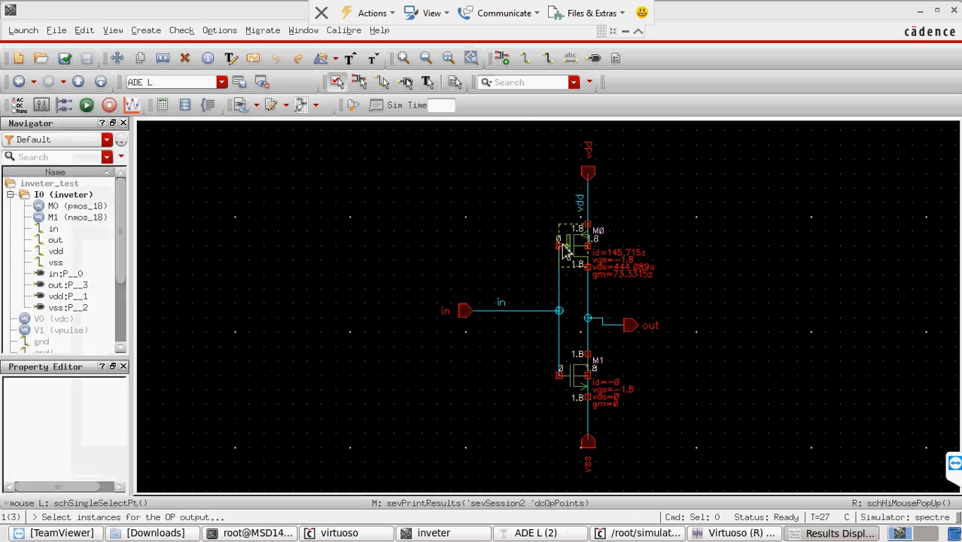
pyautogui.click(569, 250)
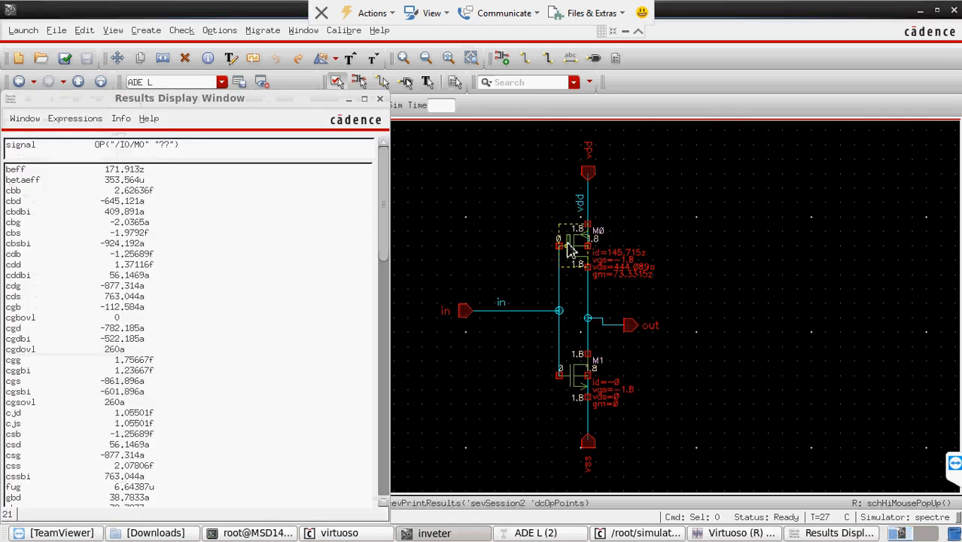
pyautogui.scroll(-5, 169, 297)
pyautogui.scroll(-5, 262, 236)
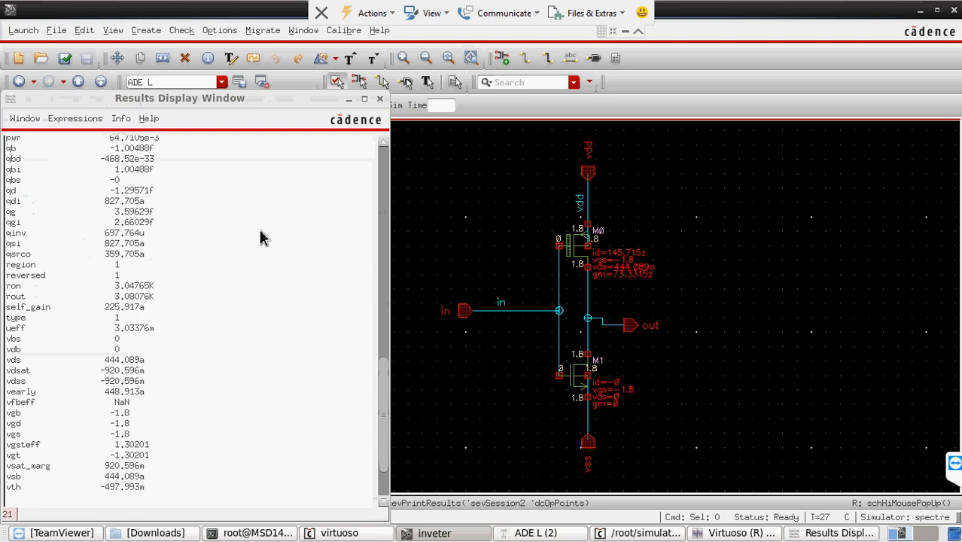
pyautogui.click(379, 100)
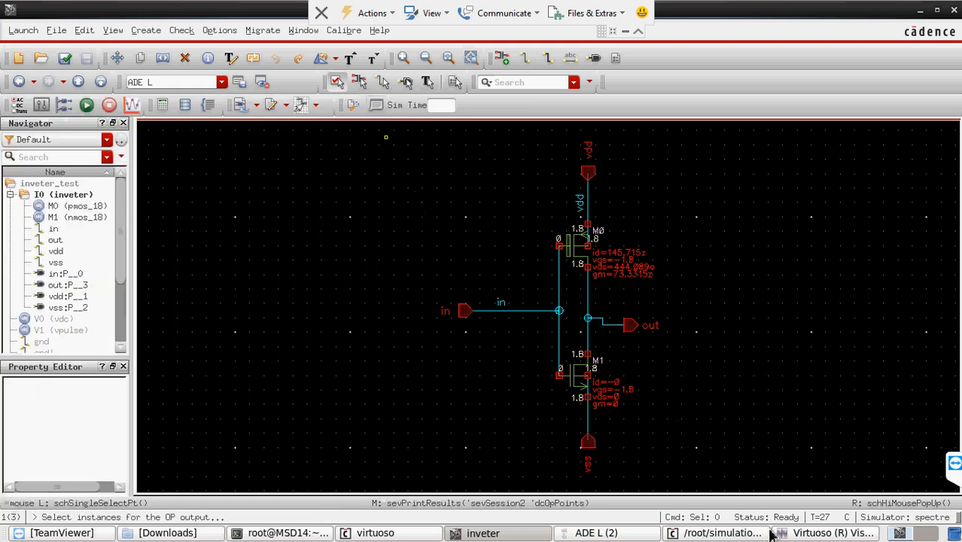
# Step: Close the old waveform window and rerun the simulation with only the transient analysis enabled
pyautogui.click(802, 536)
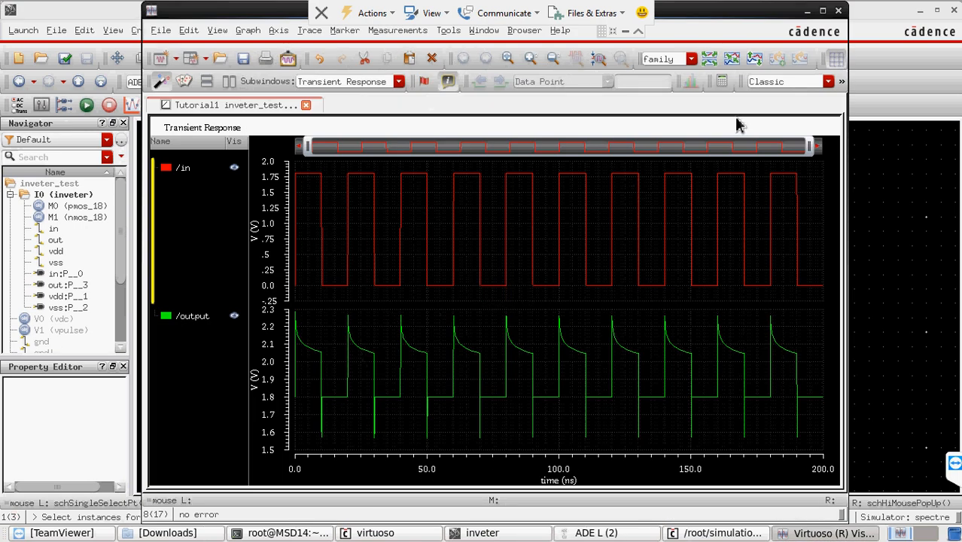
pyautogui.click(841, 12)
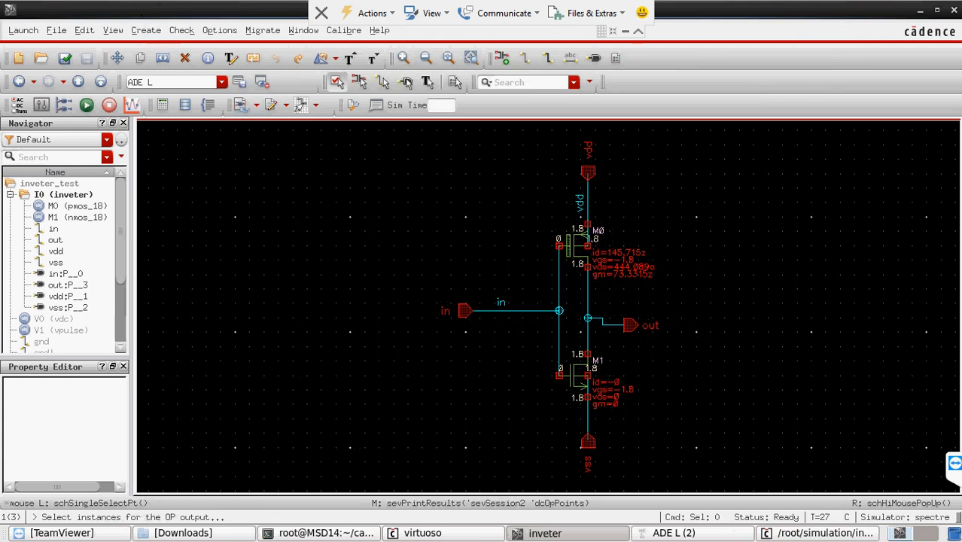
pyautogui.click(674, 532)
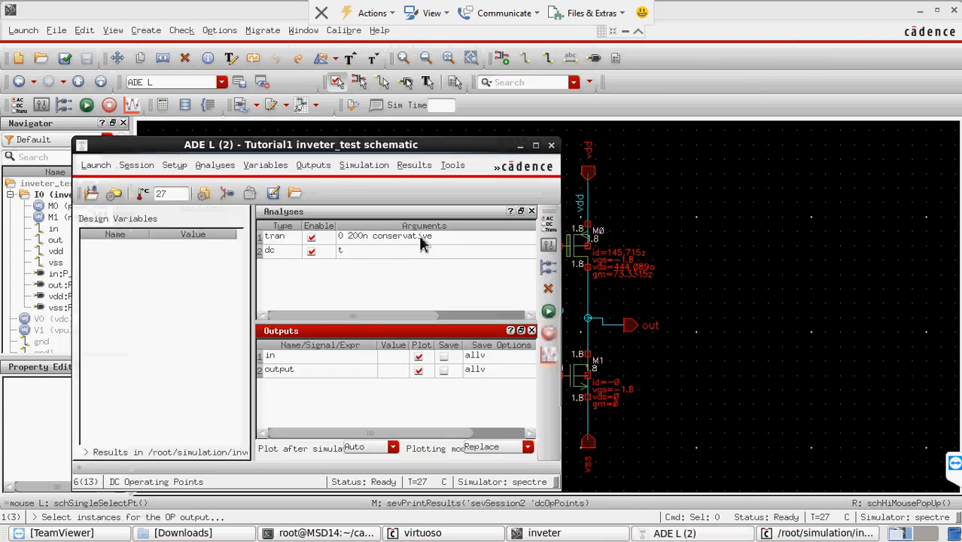
pyautogui.click(312, 252)
pyautogui.click(547, 311)
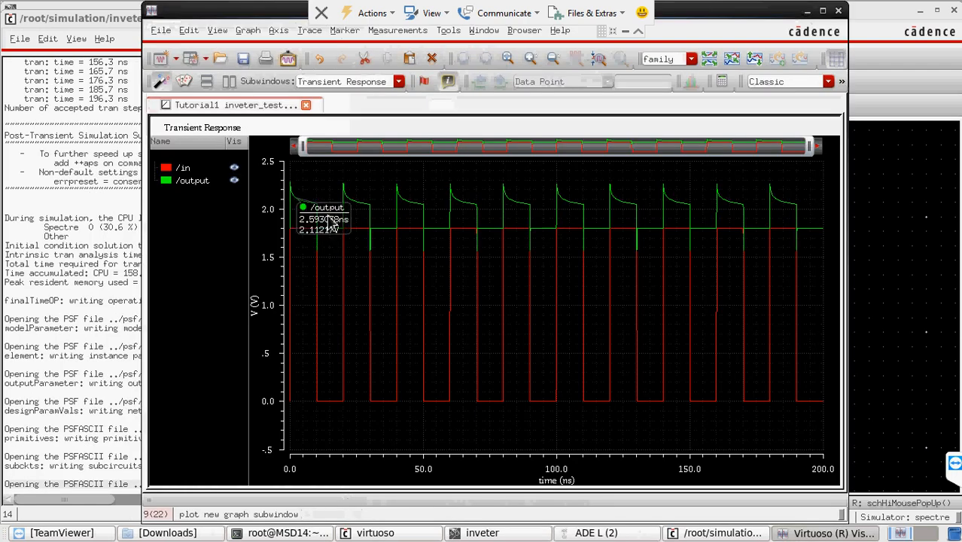
# Step: Return to the inverter schematic, print the operating points of NMOS transistor M1, and close the results window
pyautogui.click(888, 268)
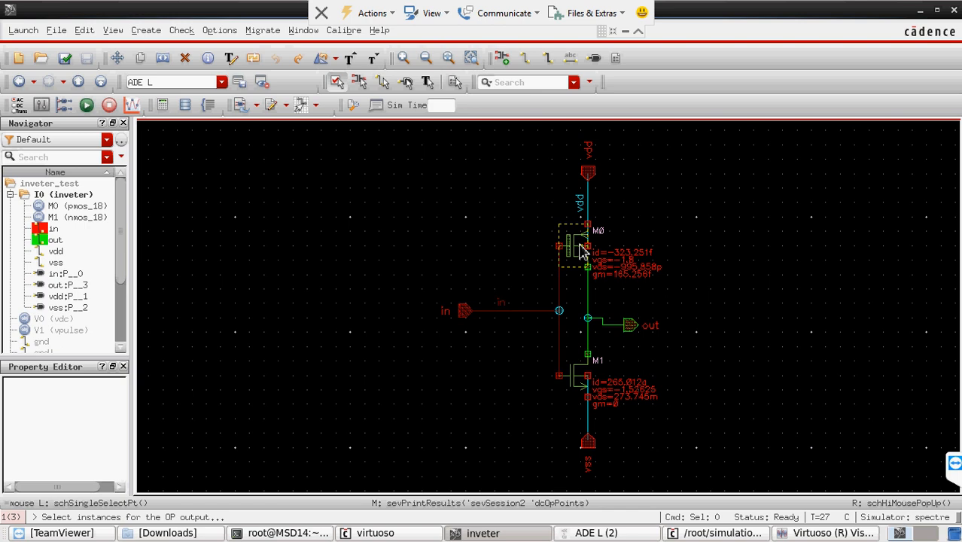
pyautogui.click(584, 384)
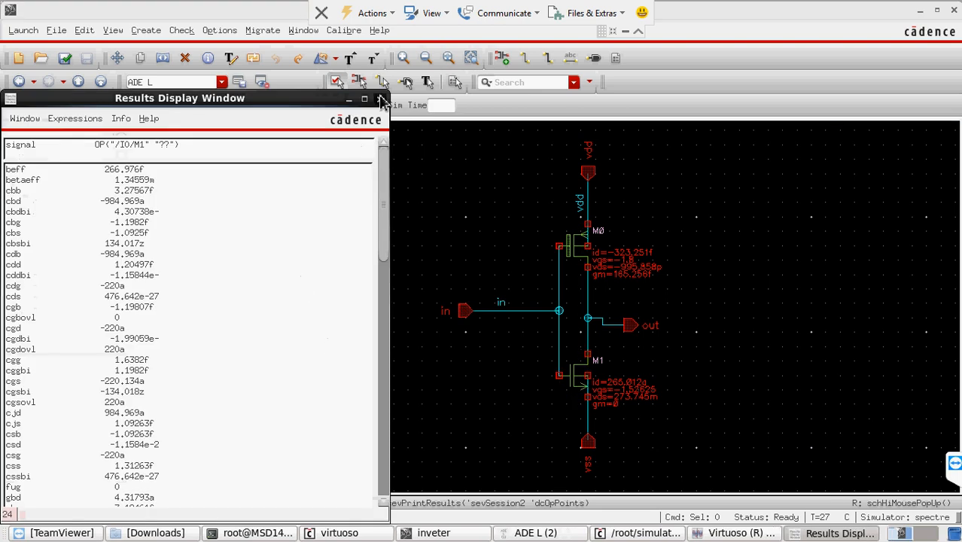
pyautogui.click(381, 101)
# Step: Rerun the transient simulation with the accuracy default set to moderate and split the waveforms into separate strips
pyautogui.click(804, 536)
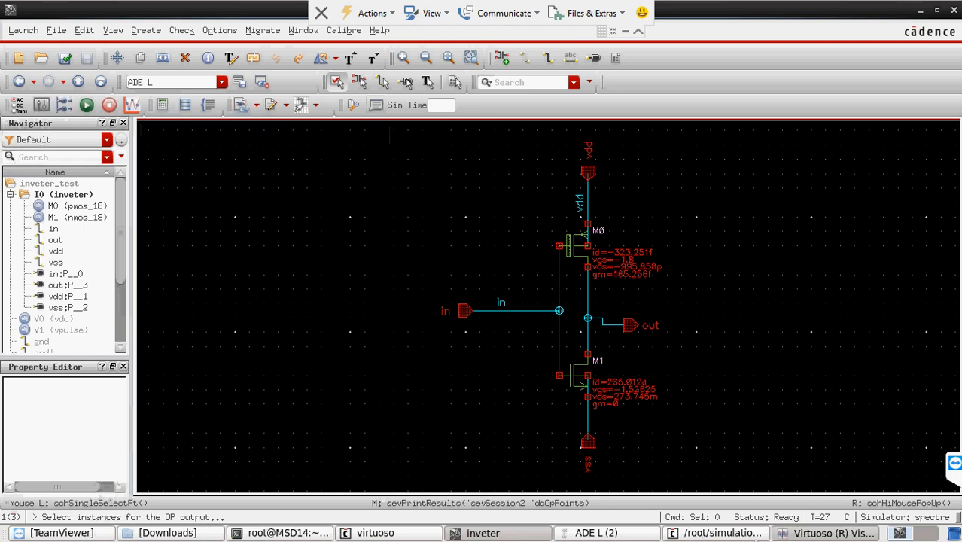
pyautogui.click(626, 535)
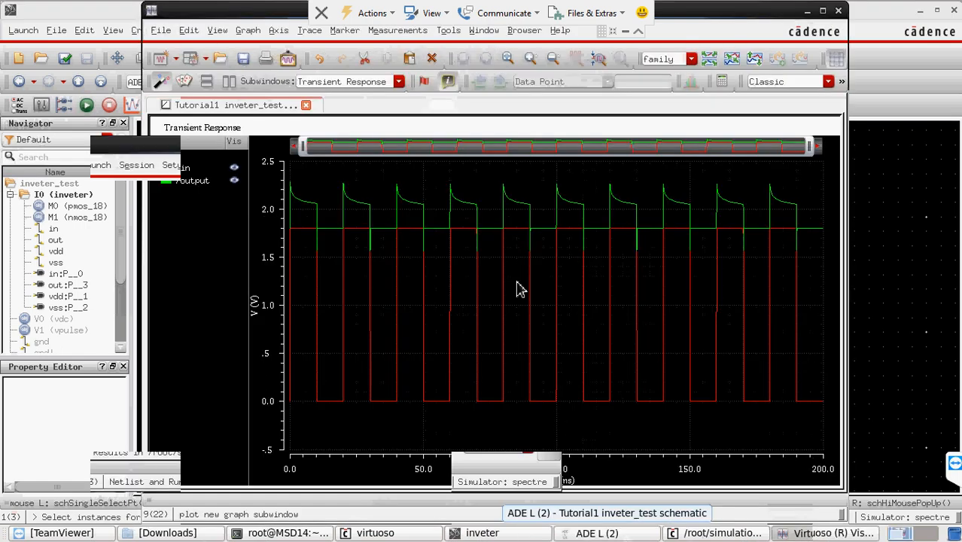
pyautogui.doubleClick(361, 238)
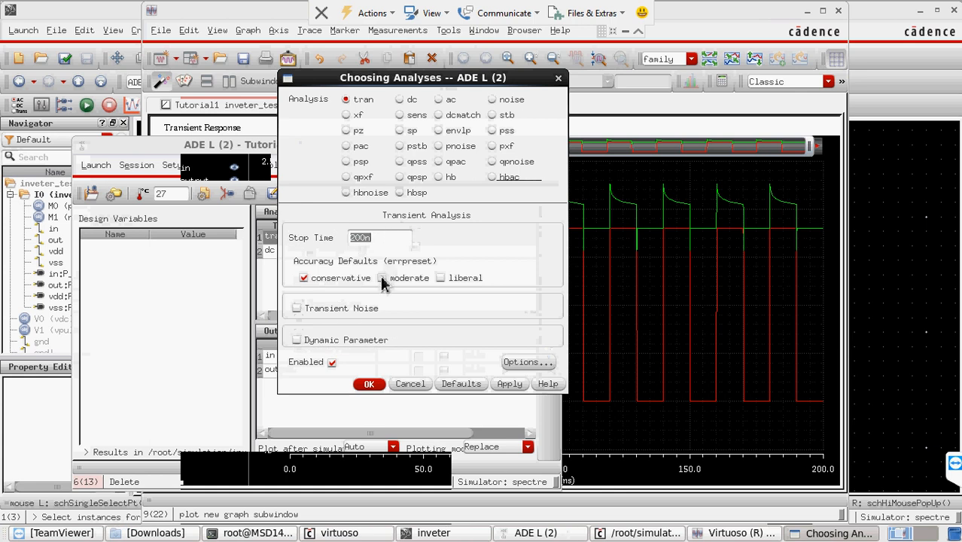
pyautogui.click(382, 278)
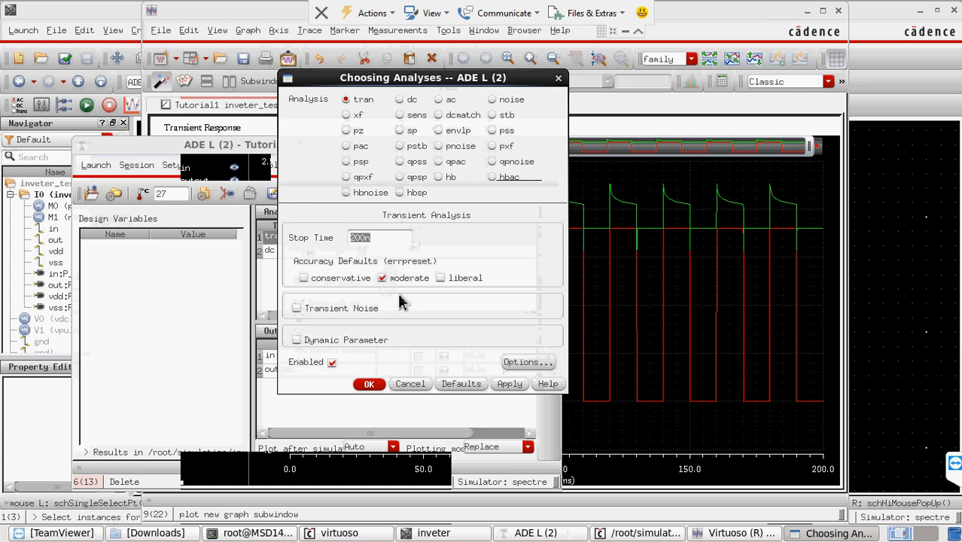
pyautogui.click(502, 384)
pyautogui.click(370, 383)
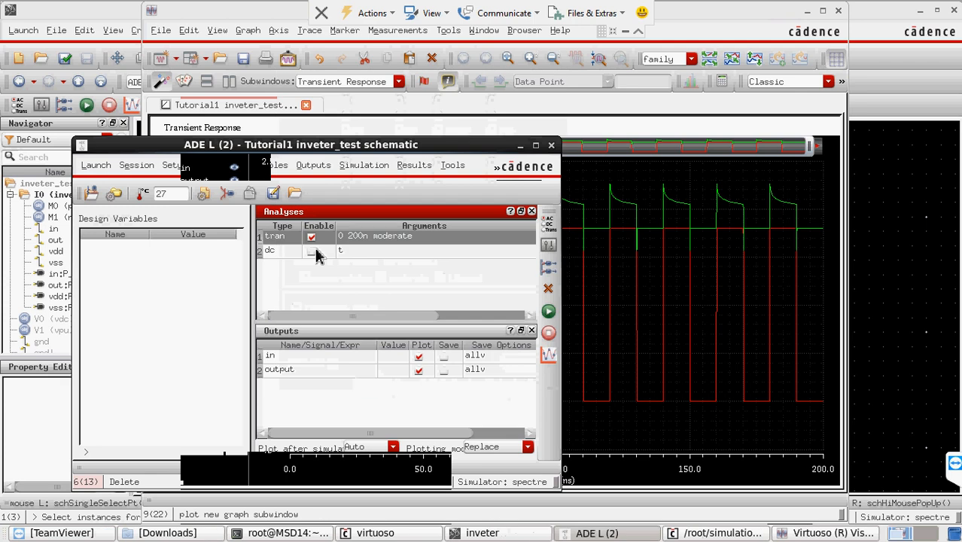
pyautogui.click(548, 310)
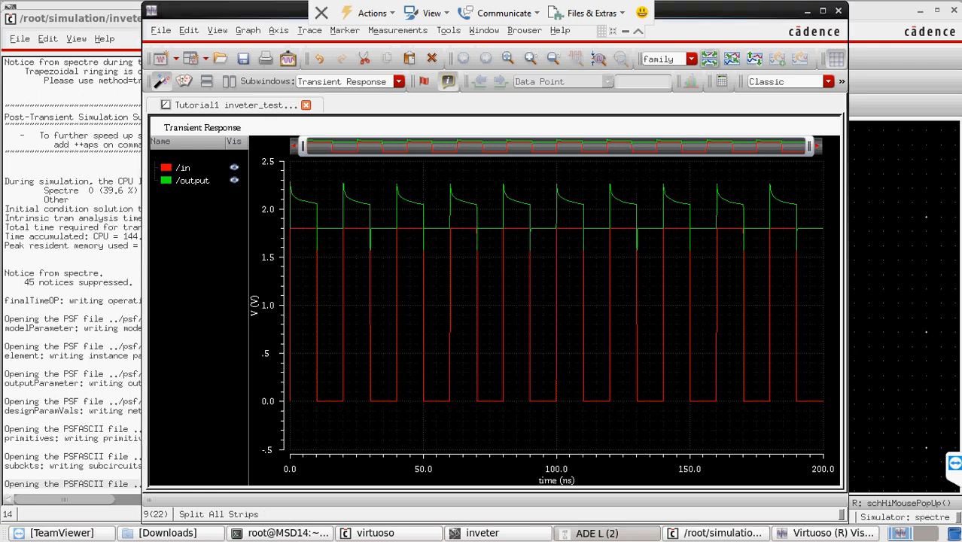
pyautogui.click(711, 60)
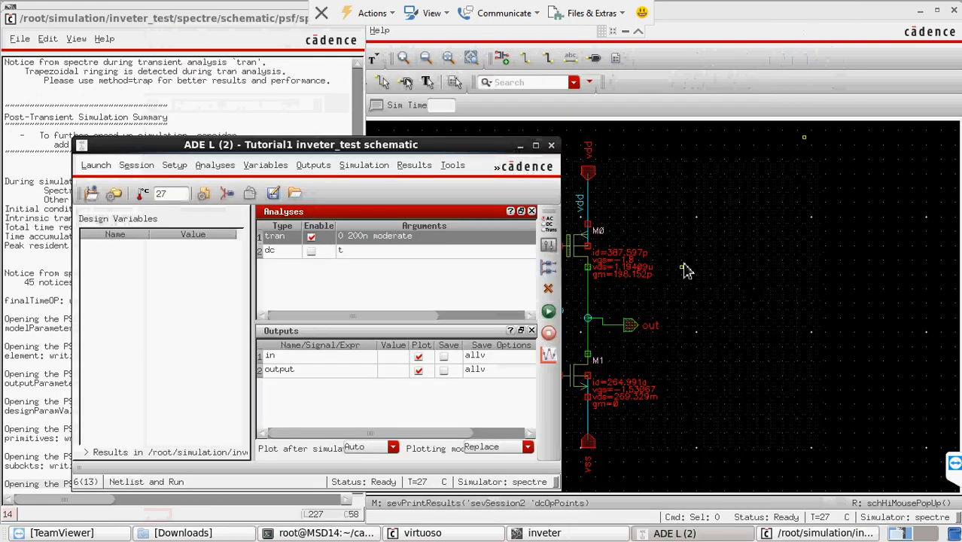
pyautogui.click(613, 26)
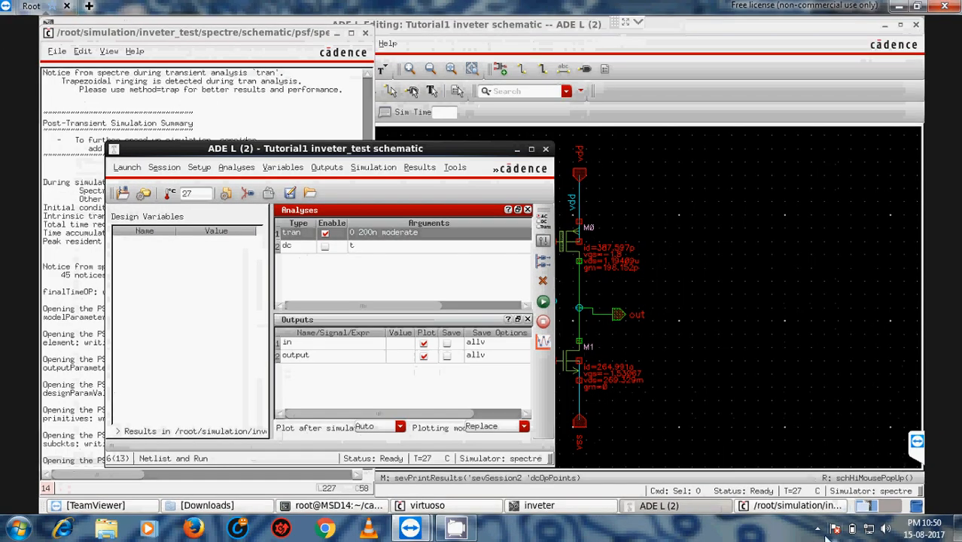
pyautogui.click(819, 530)
pyautogui.rightClick(838, 454)
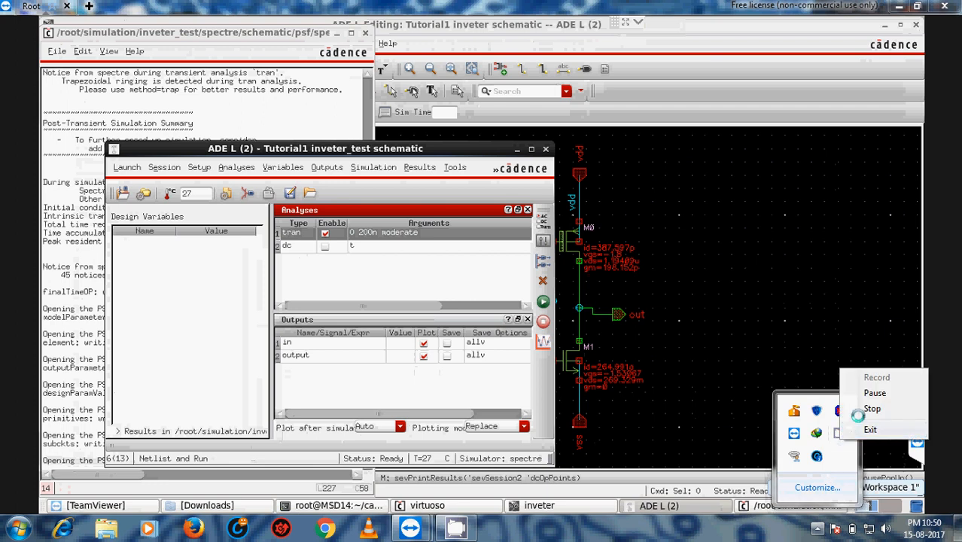
pyautogui.click(863, 374)
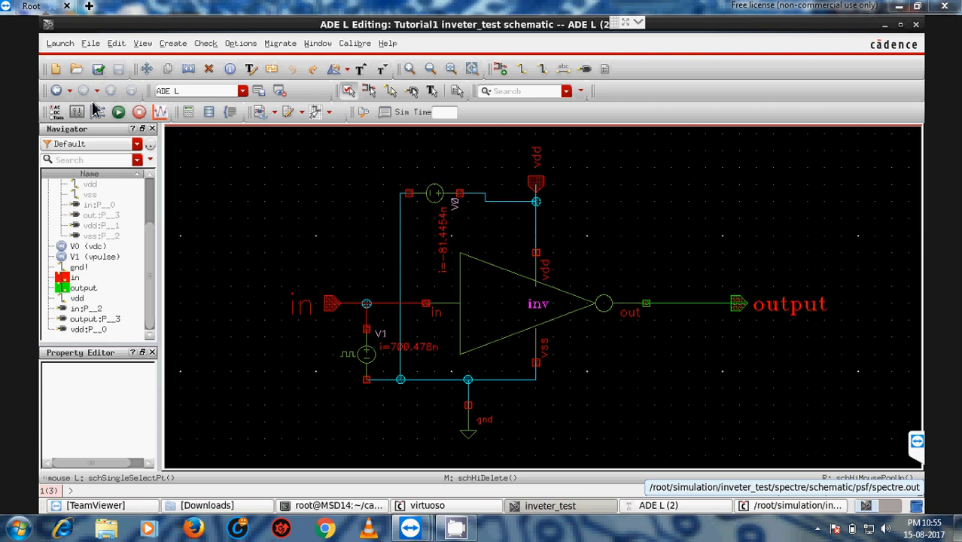
# Step: Check and save the inveter_test schematic, and rerun the simulation with the dc analysis enabled, plotting each signal in its own strip
pyautogui.click(97, 71)
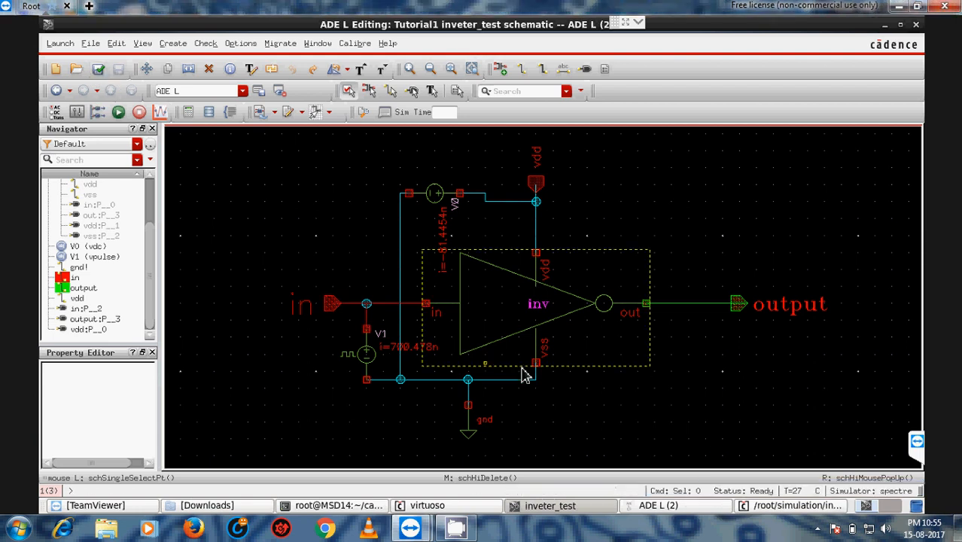
pyautogui.click(659, 505)
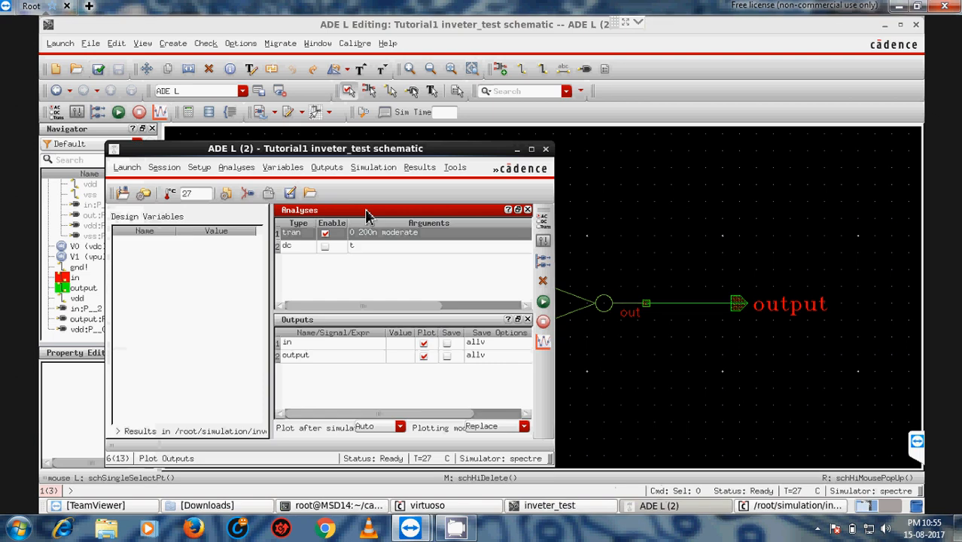
pyautogui.click(325, 247)
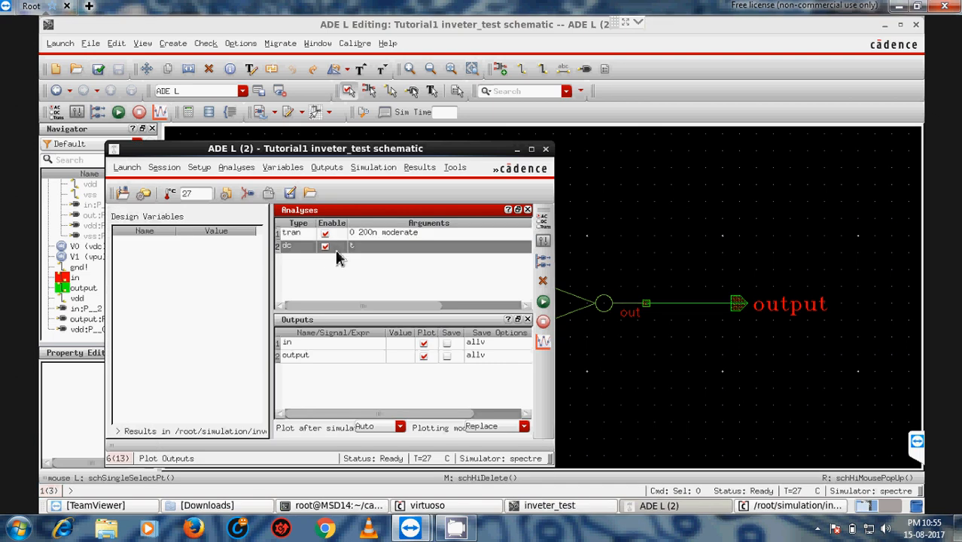
pyautogui.click(543, 303)
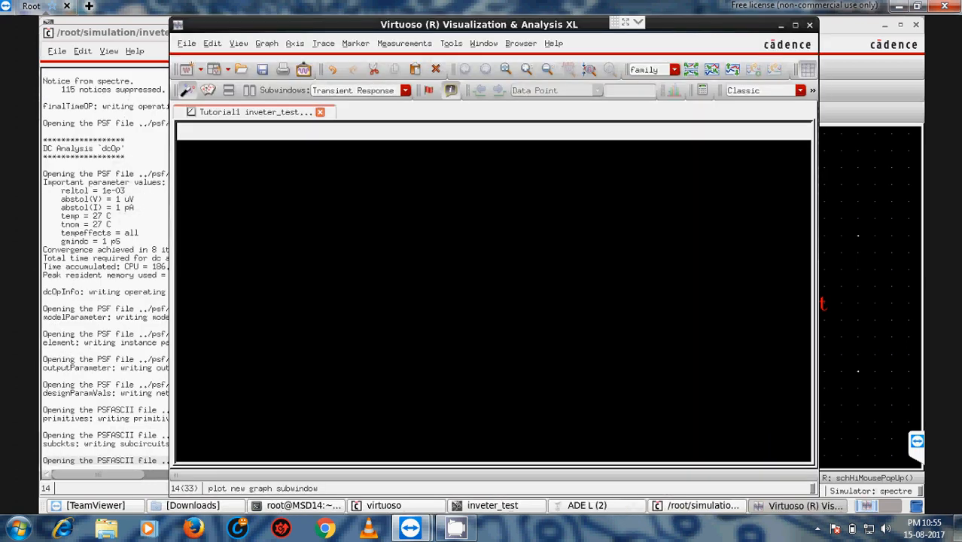
pyautogui.click(691, 70)
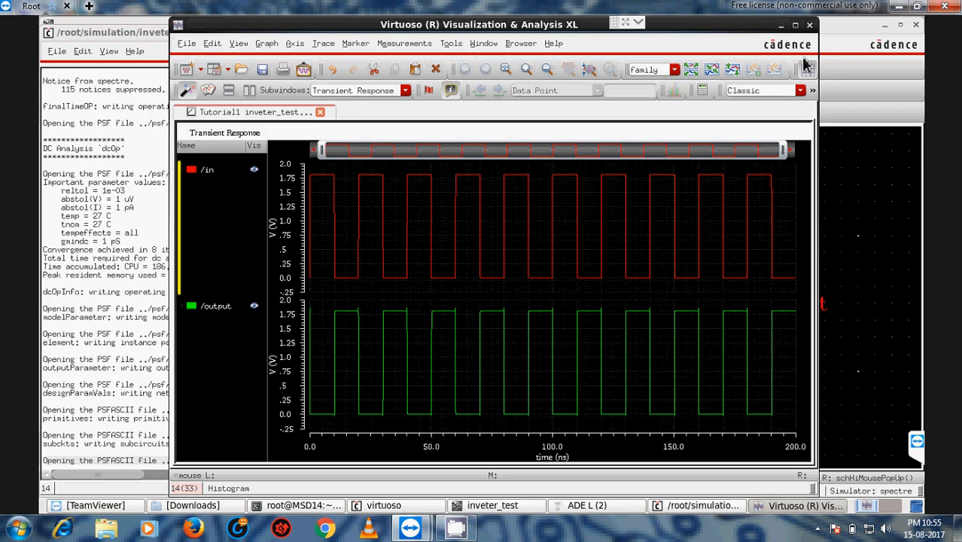
# Step: Return to the bench schematic and descend into the inverter instance's schematic view in auto mode in the current tab
pyautogui.click(856, 209)
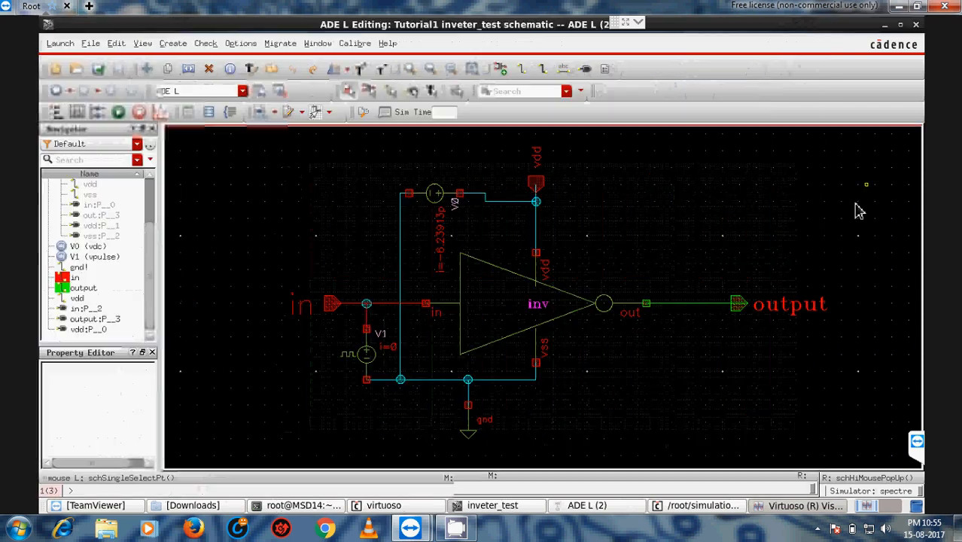
pyautogui.click(527, 295)
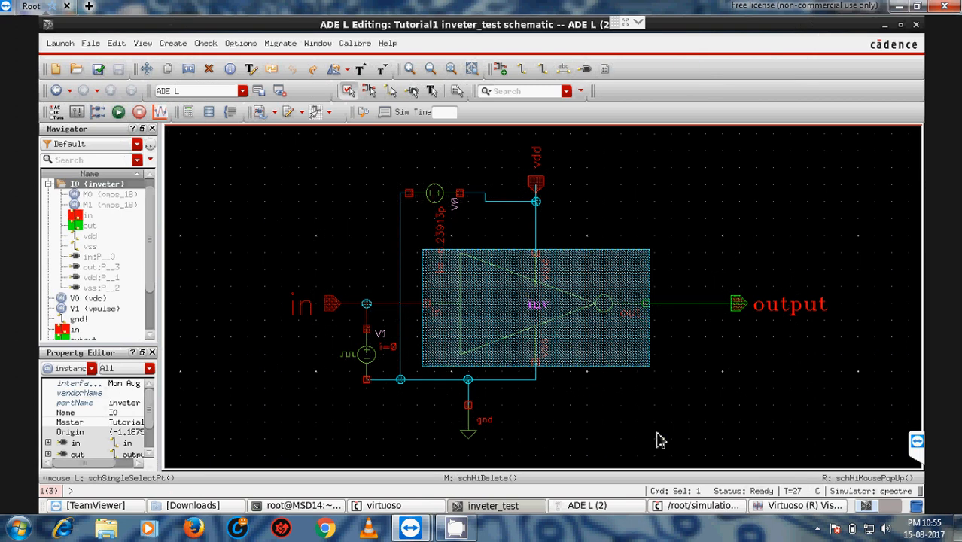
pyautogui.click(632, 423)
pyautogui.press('e')
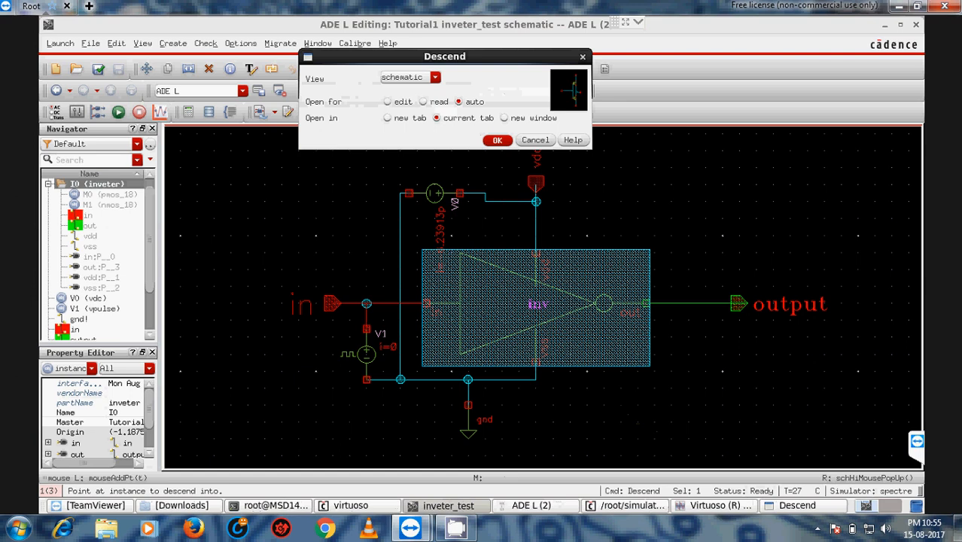
pyautogui.click(497, 140)
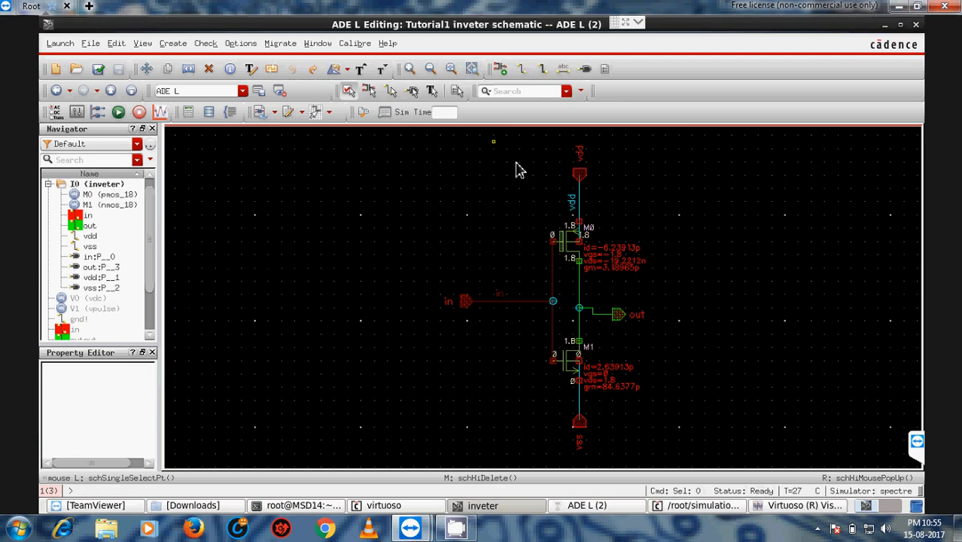
# Step: Annotate the DC operating points on the inverter schematic and examine them at transistors M0 and M1
pyautogui.click(610, 509)
pyautogui.click(610, 510)
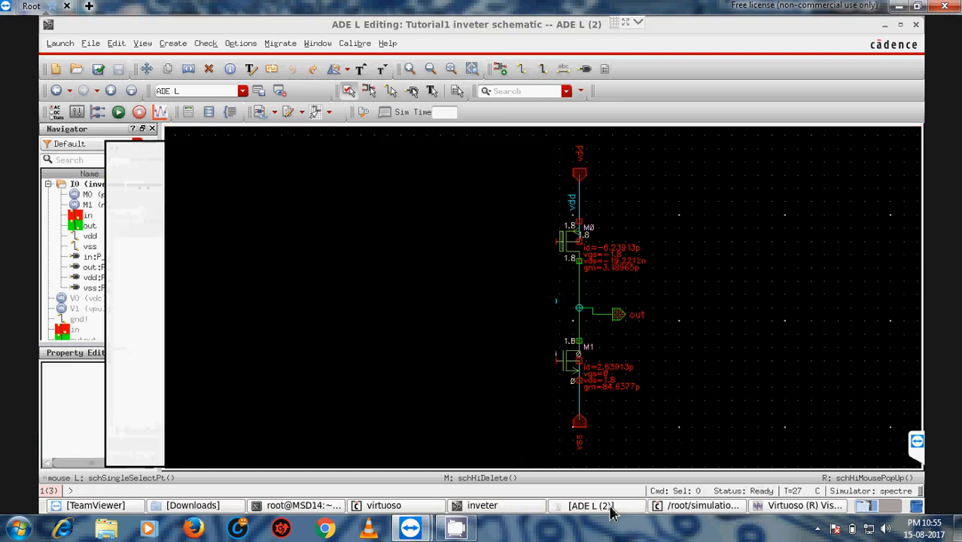
pyautogui.click(275, 113)
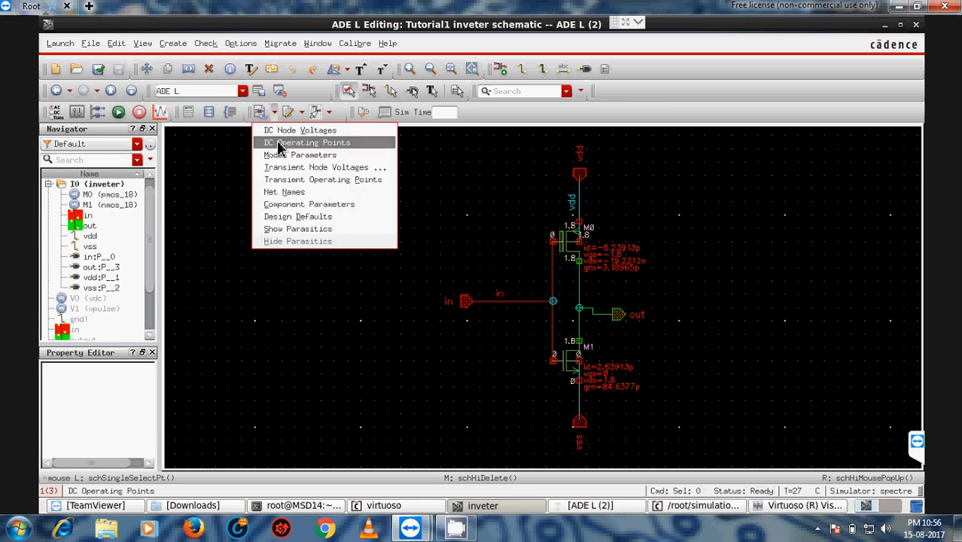
pyautogui.click(278, 144)
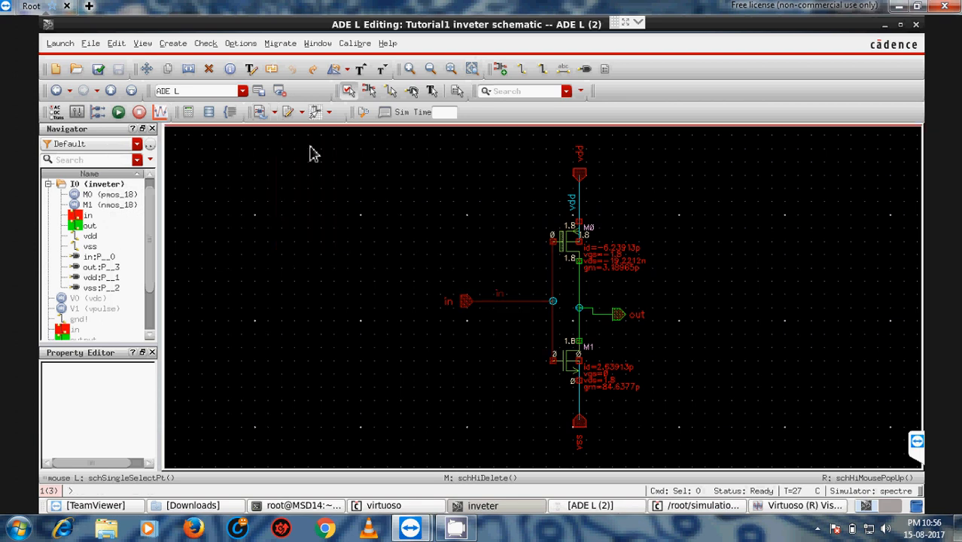
pyautogui.click(570, 250)
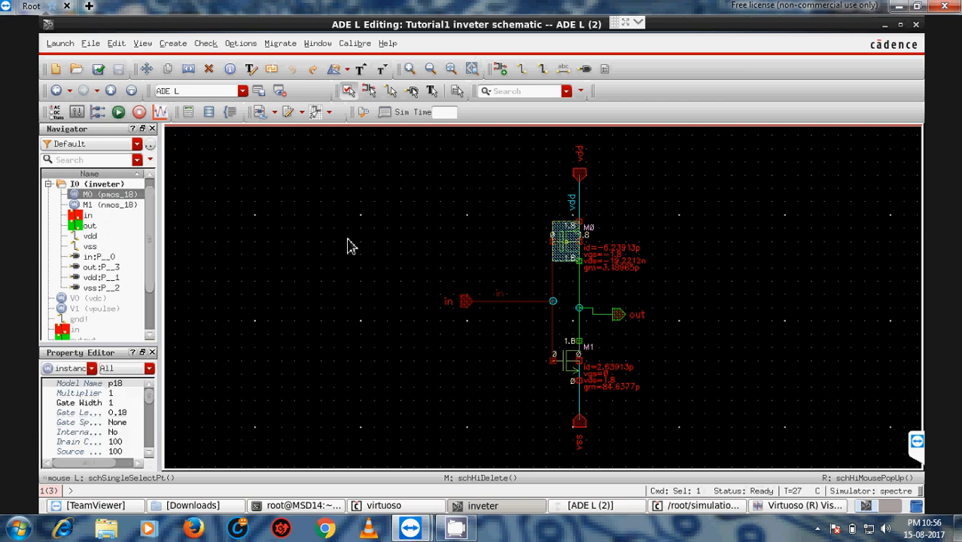
pyautogui.click(573, 368)
pyautogui.click(407, 280)
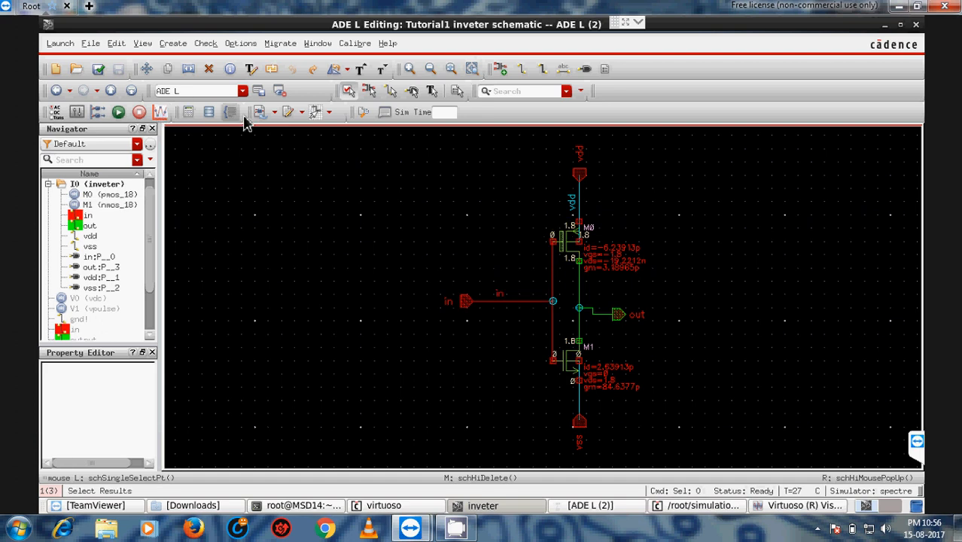
pyautogui.click(275, 111)
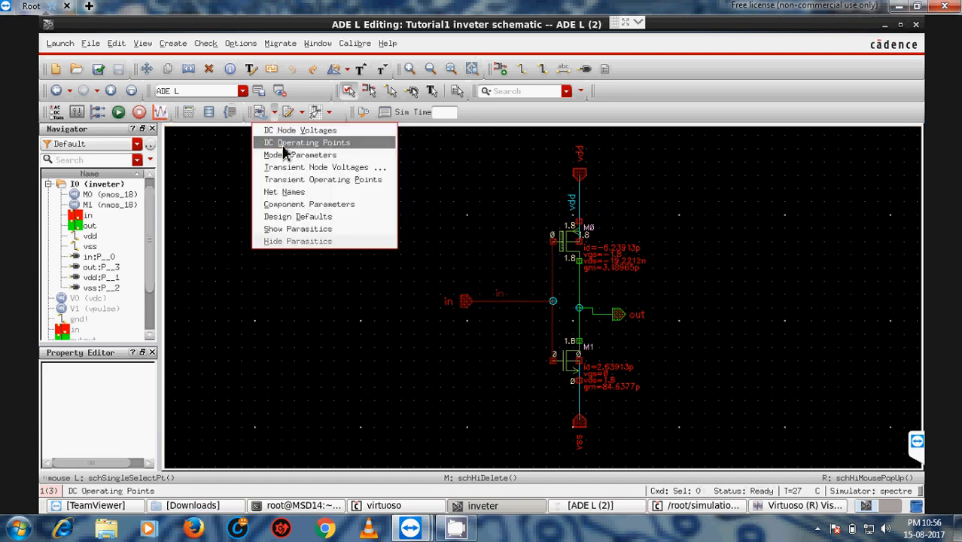
pyautogui.click(285, 144)
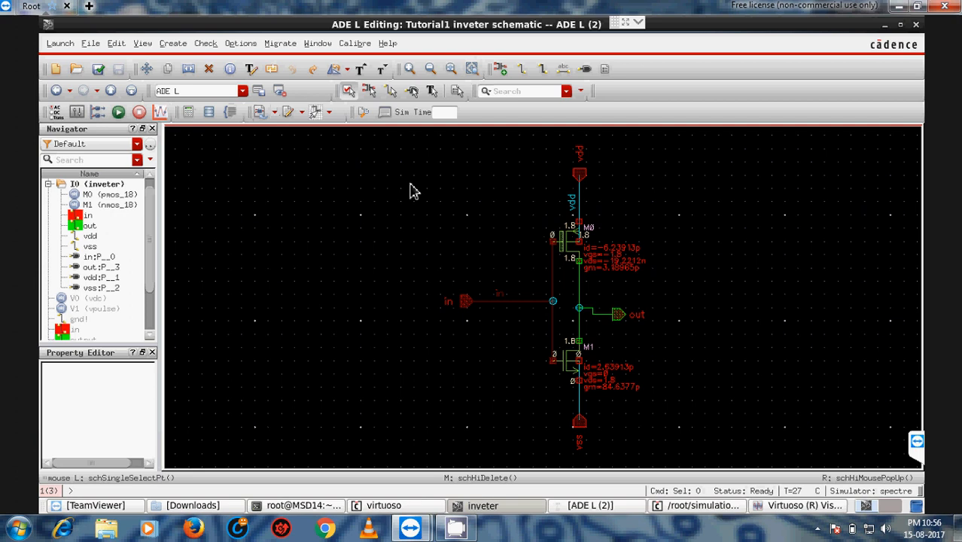
pyautogui.click(569, 240)
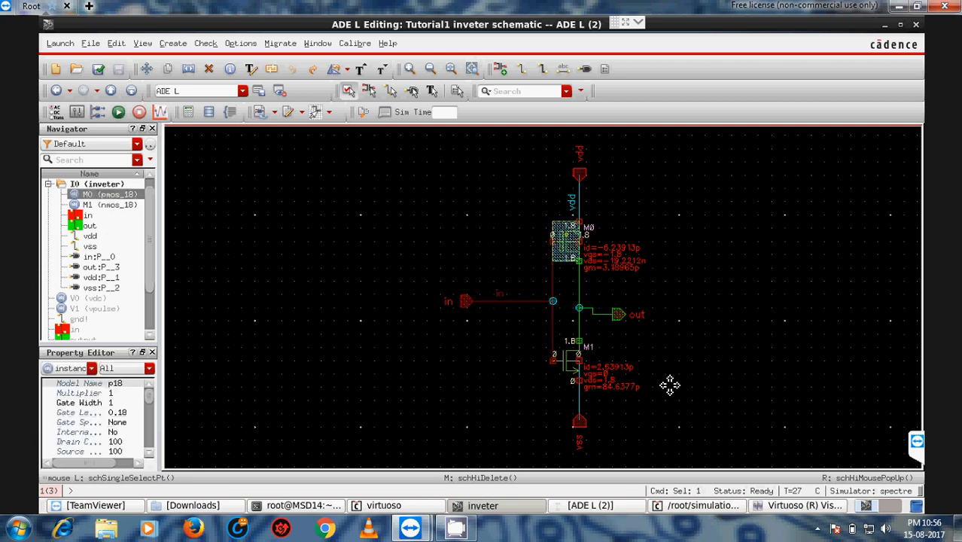
pyautogui.click(647, 311)
pyautogui.click(648, 399)
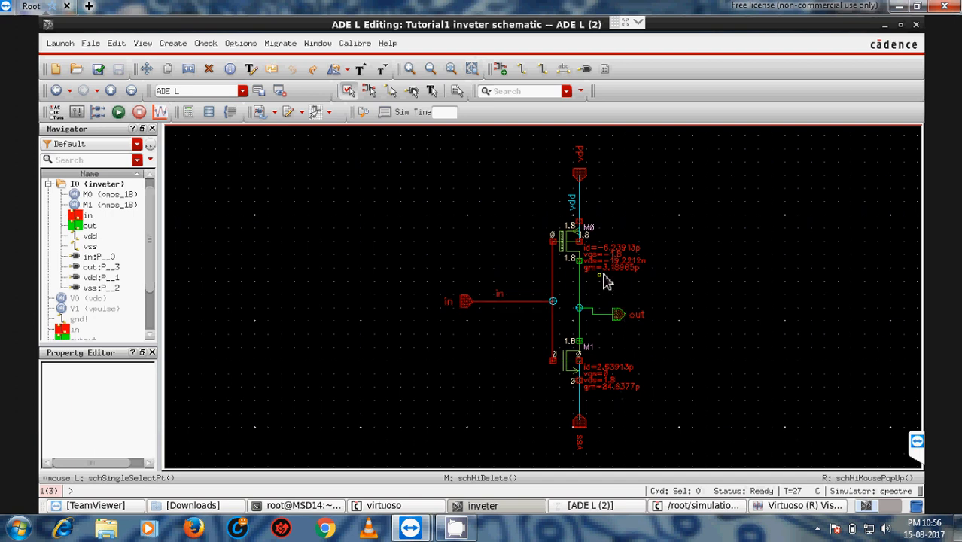
# Step: Review the transient waveforms of in and output, and close the plot window
pyautogui.click(791, 509)
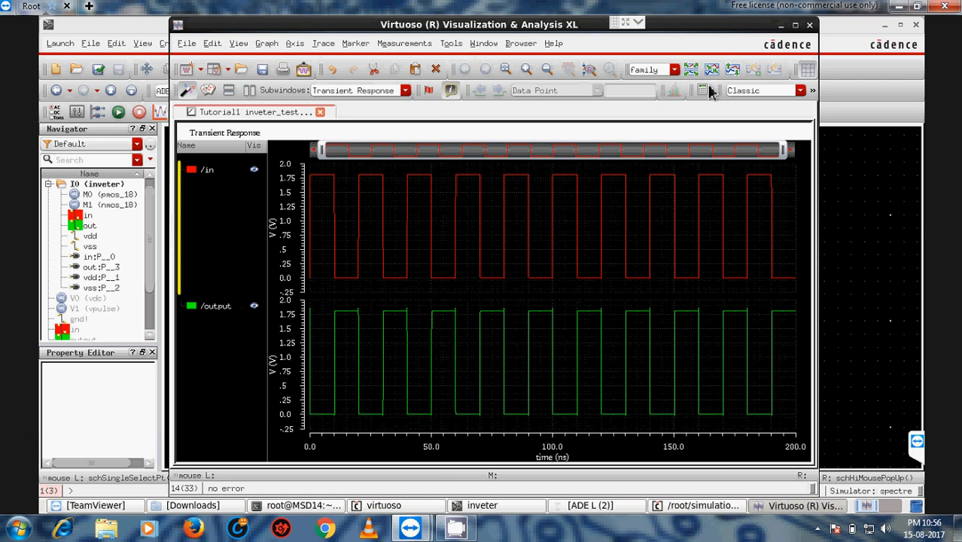
pyautogui.click(810, 26)
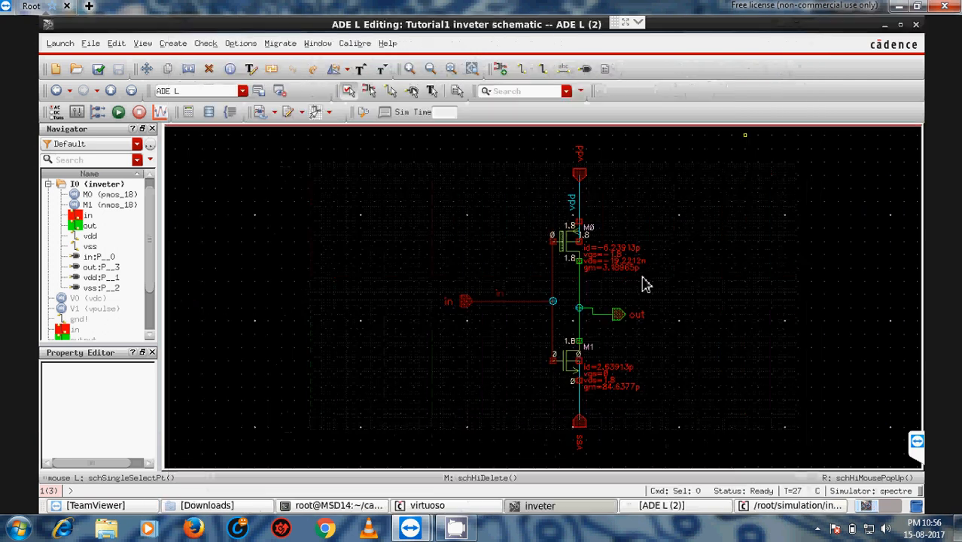
pyautogui.click(681, 509)
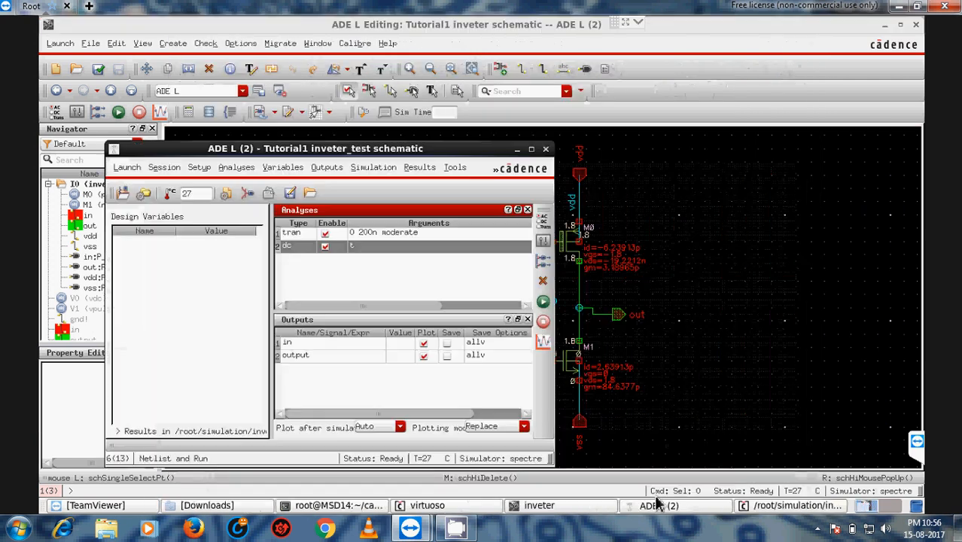
pyautogui.click(702, 327)
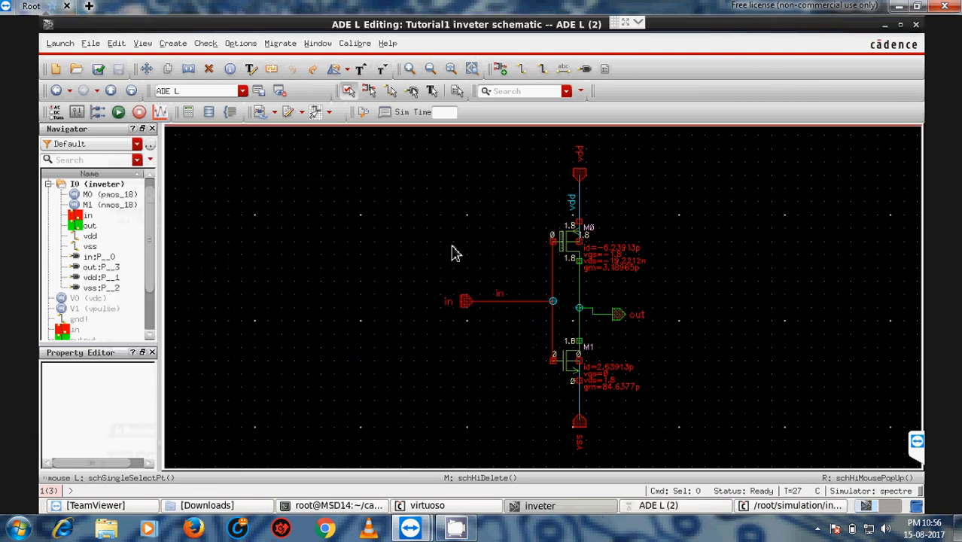
# Step: Back in the inveter_test bench, set pulse source V1's DC voltage to the variable x, and check and save the schematic
pyautogui.hotkey('ctrl', 'e')
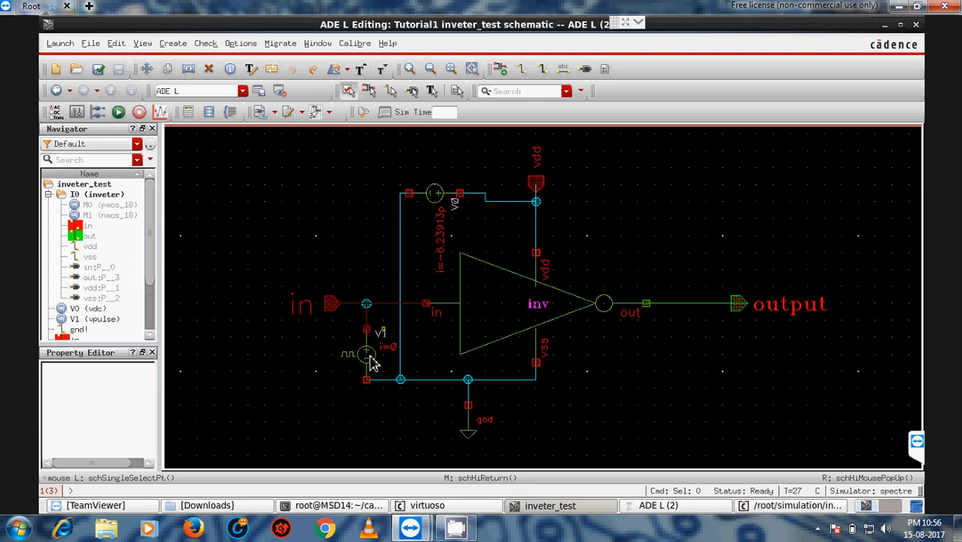
pyautogui.click(371, 363)
pyautogui.rightClick(369, 360)
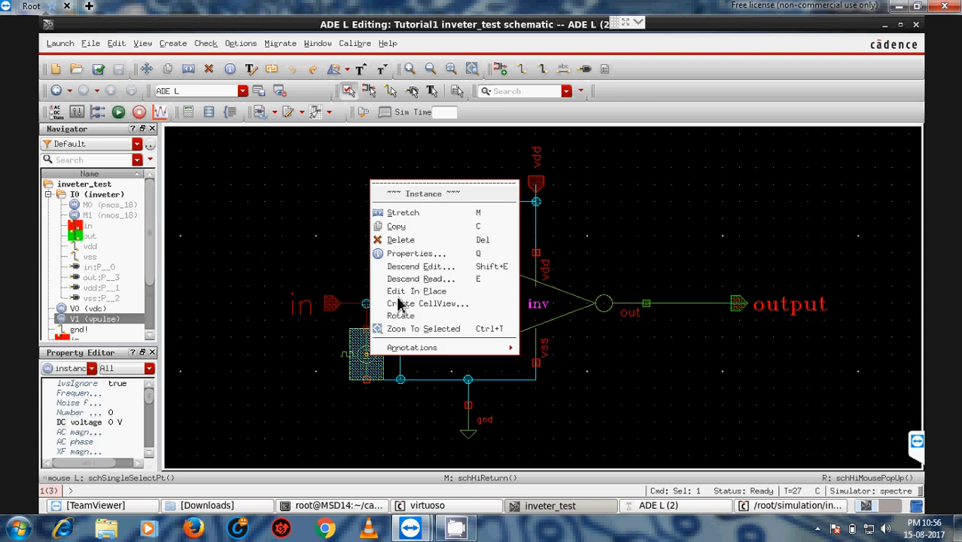
pyautogui.click(415, 255)
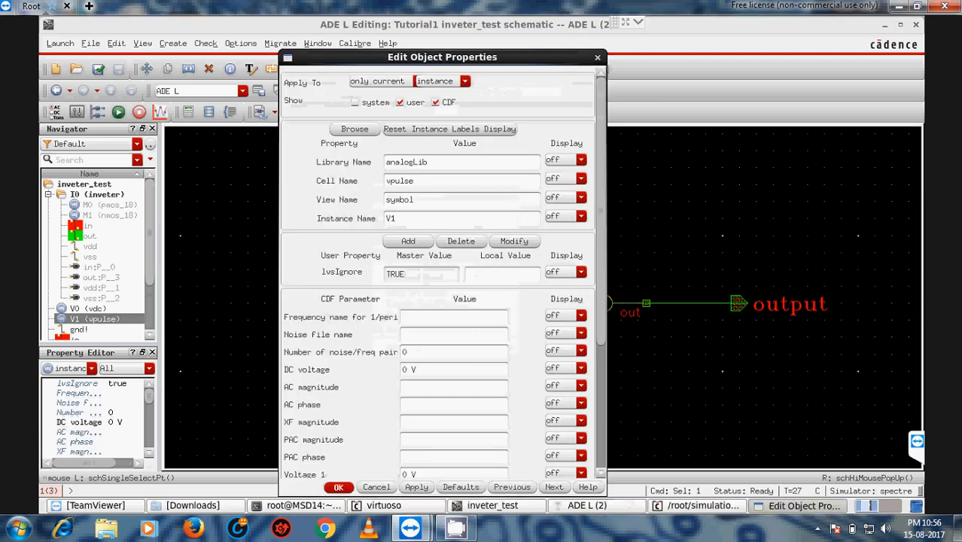
pyautogui.doubleClick(399, 370)
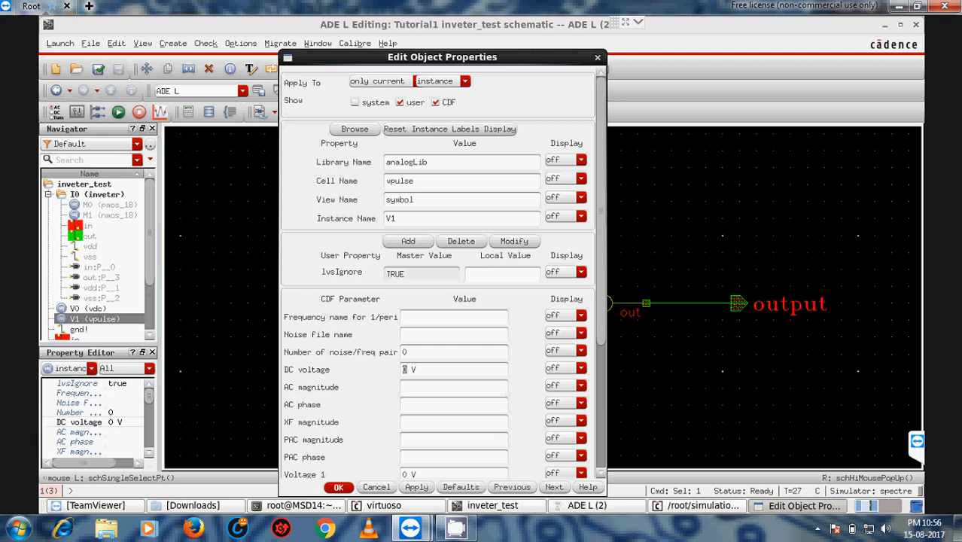
pyautogui.click(417, 487)
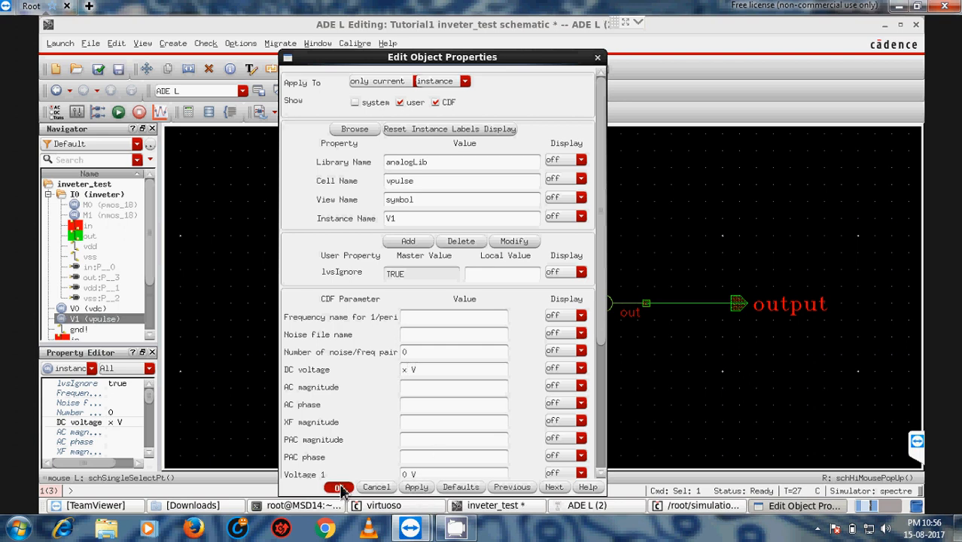
pyautogui.click(338, 488)
pyautogui.click(188, 197)
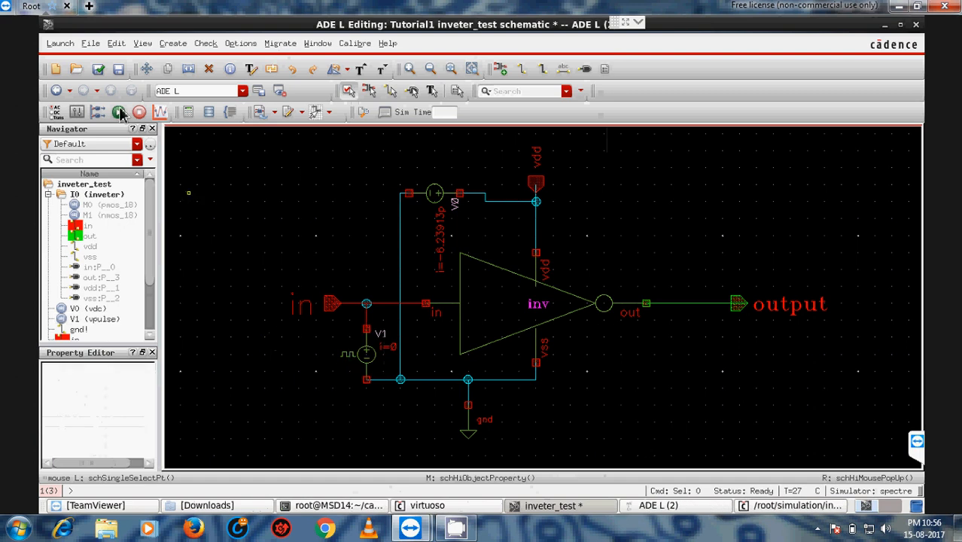
pyautogui.click(101, 74)
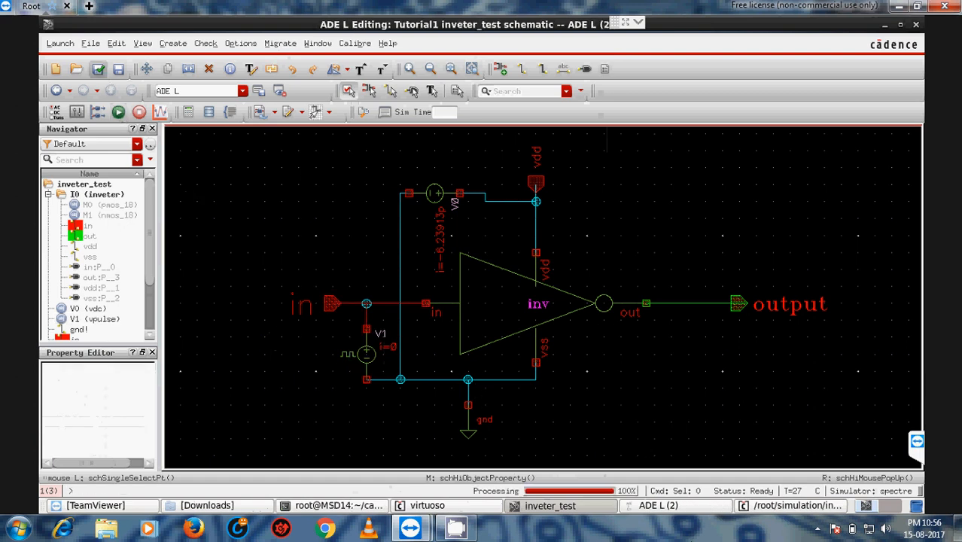
# Step: Add a design variable x with the value 1.8 to the ADE L session
pyautogui.click(705, 511)
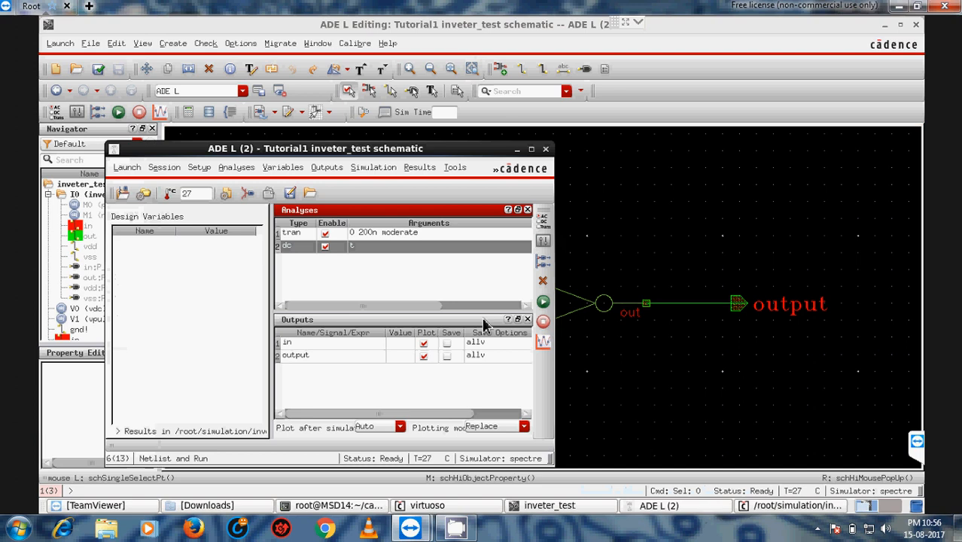
pyautogui.click(272, 169)
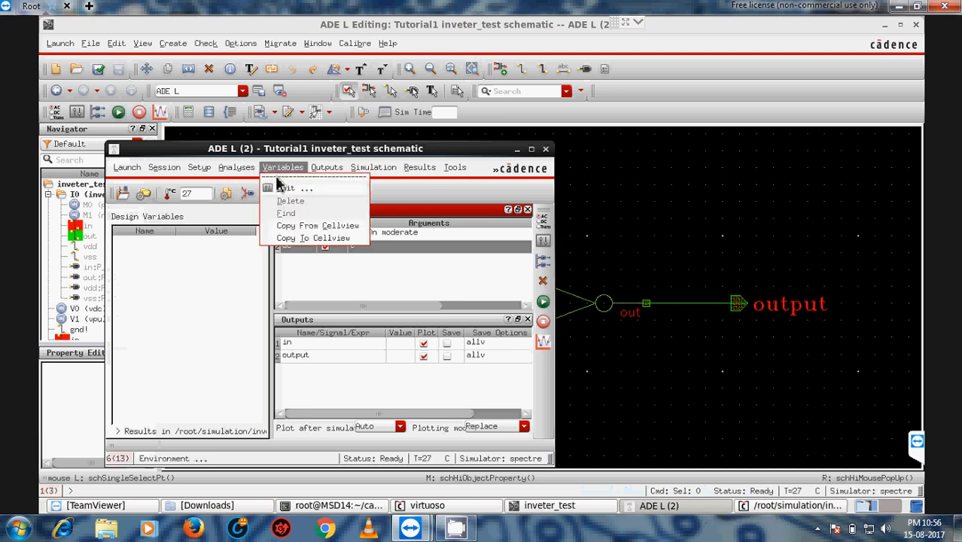
pyautogui.click(278, 190)
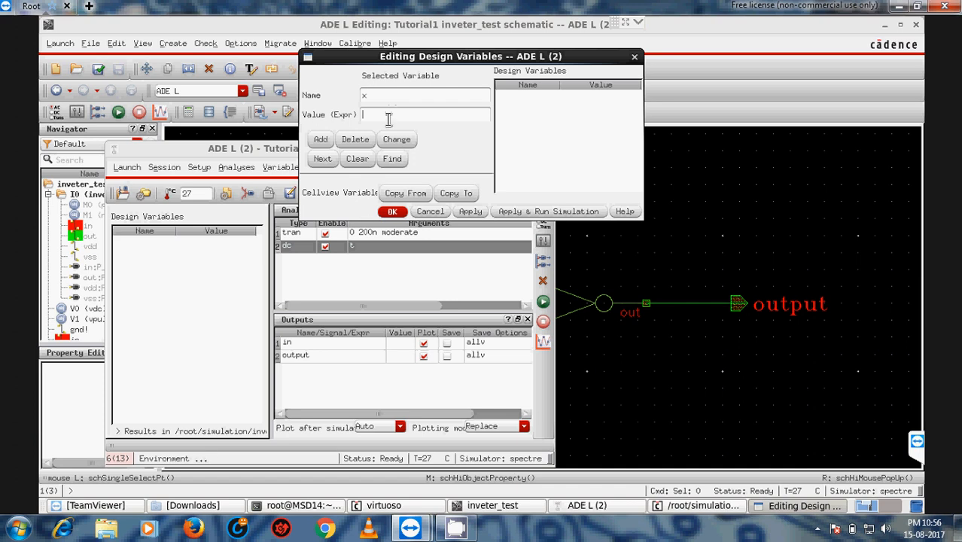
pyautogui.write('8')
pyautogui.click(328, 141)
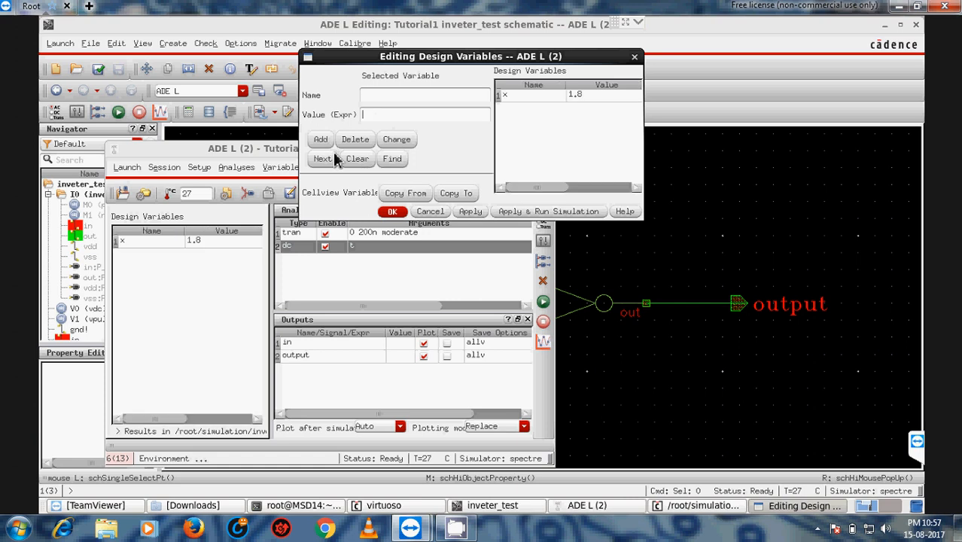
# Step: Accept the design variables and set the dc analysis to sweep the design variable x
pyautogui.click(392, 211)
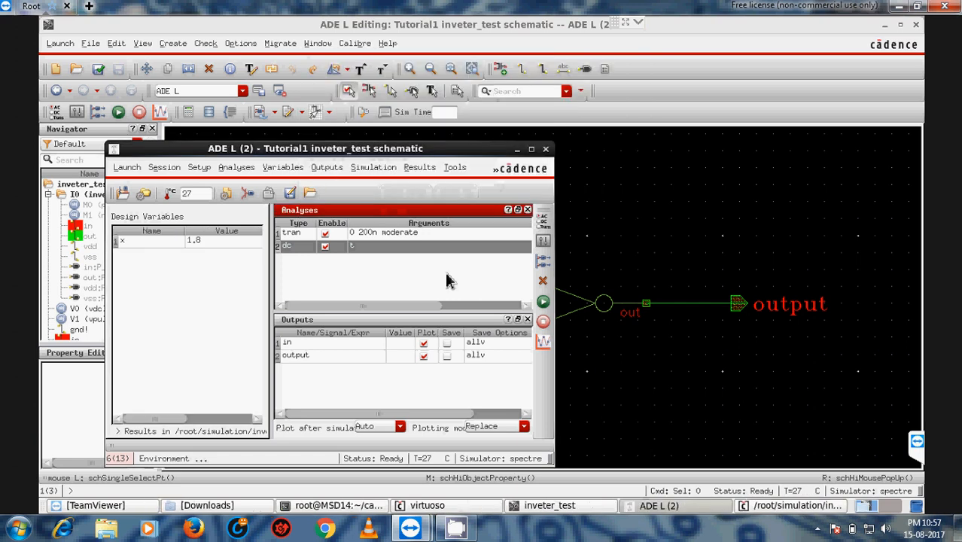
pyautogui.doubleClick(371, 255)
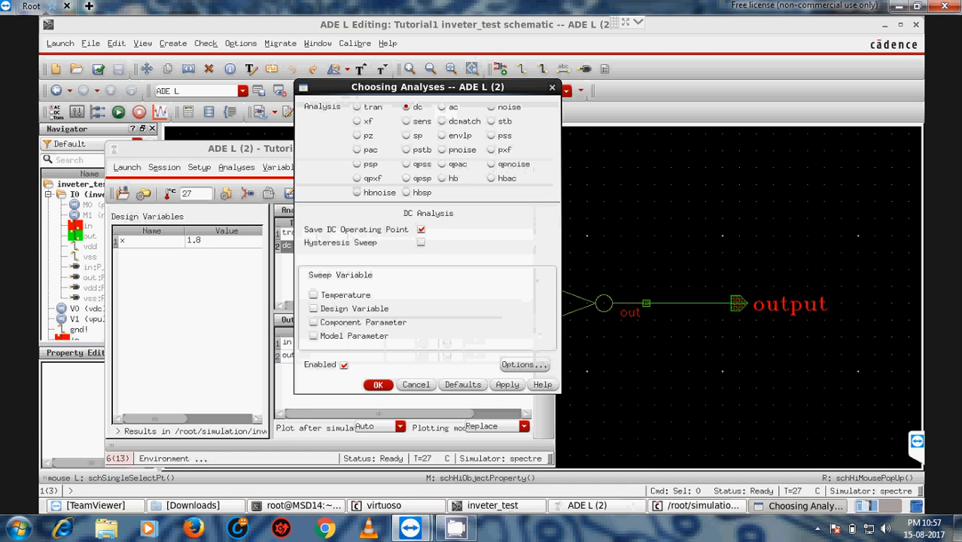
pyautogui.click(315, 309)
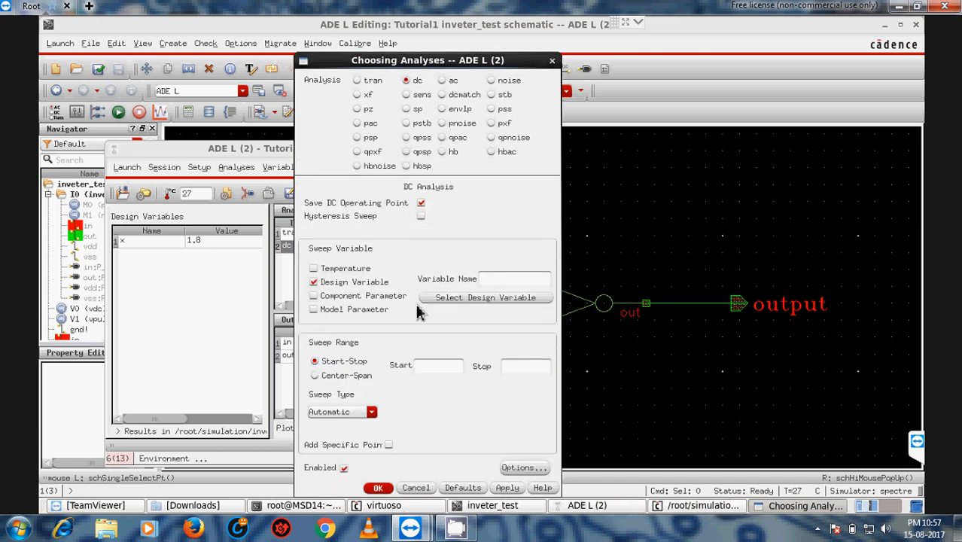
pyautogui.click(459, 298)
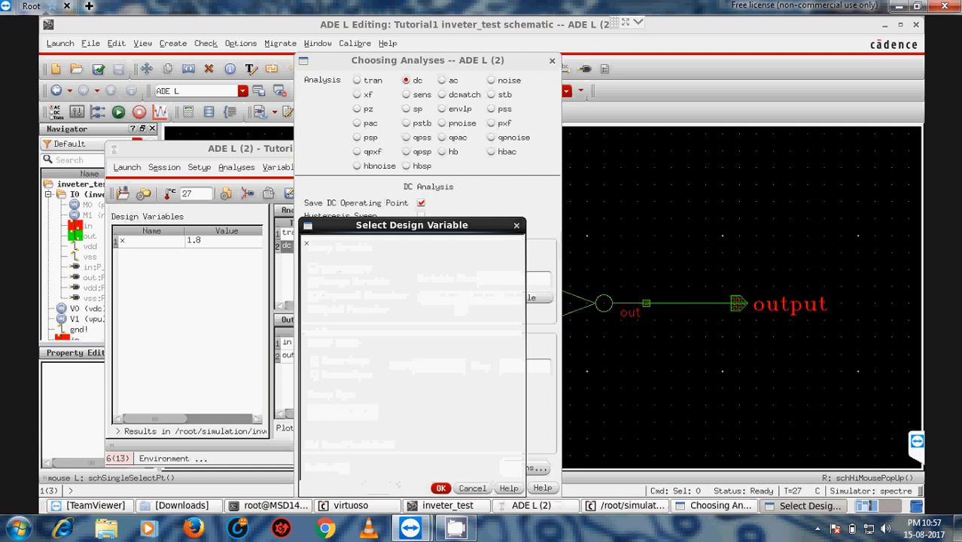
pyautogui.click(319, 243)
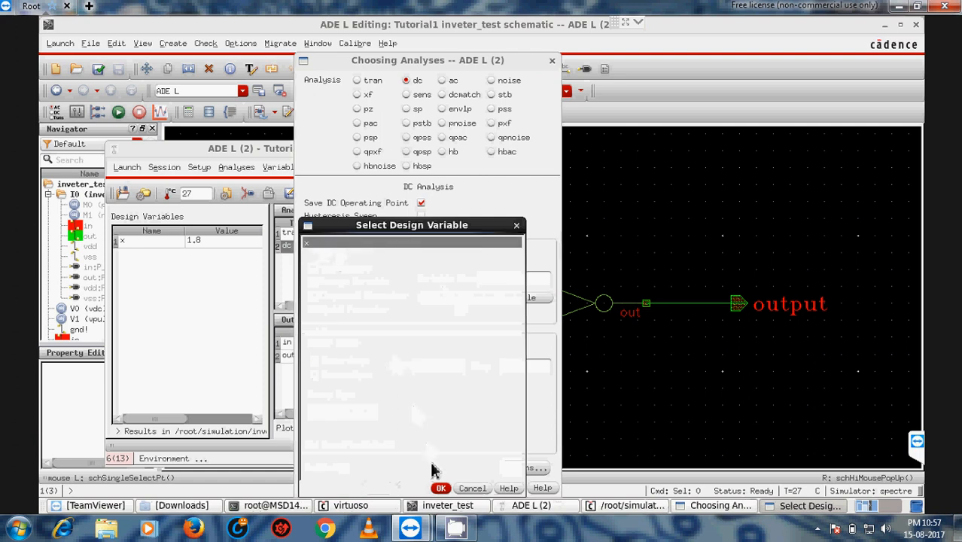
pyautogui.click(441, 488)
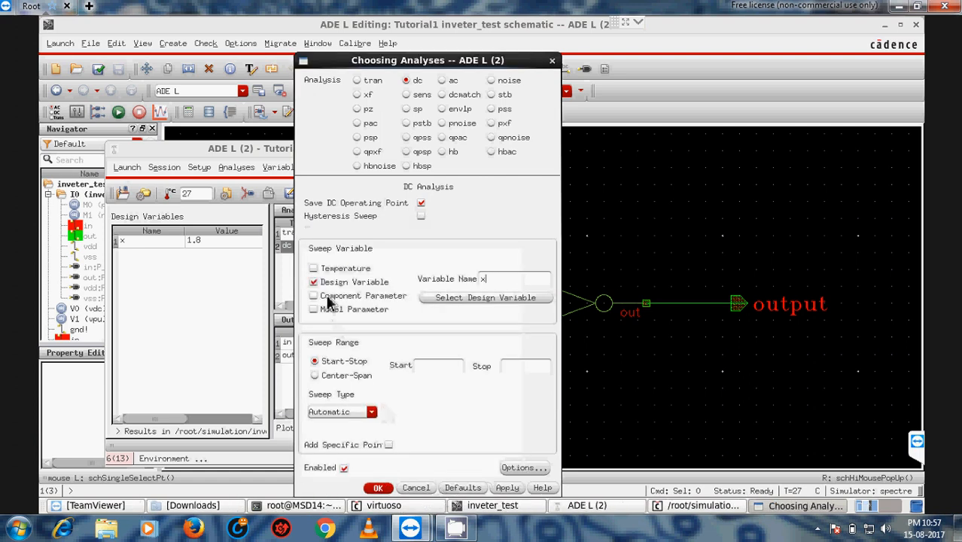
pyautogui.click(490, 282)
# Step: Set the dc sweep range to start at 0 and stop at 1.8, and accept the analysis setup
pyautogui.click(439, 366)
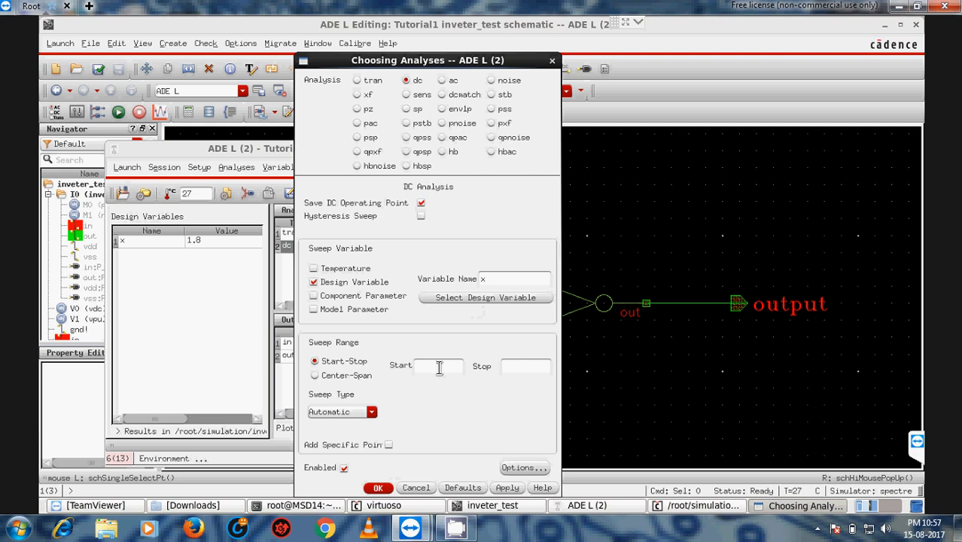
pyautogui.write('0')
pyautogui.click(523, 369)
pyautogui.write('1.8')
pyautogui.click(379, 488)
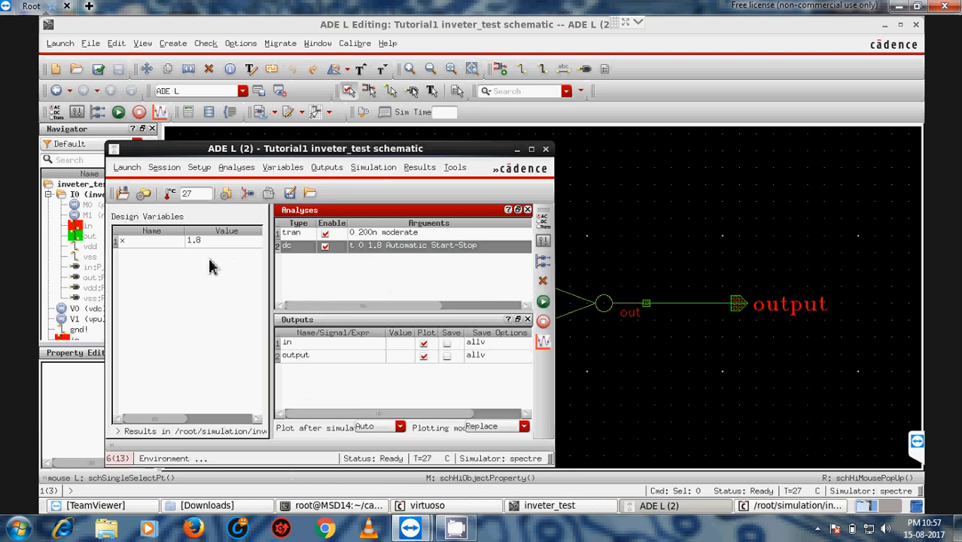
# Step: Run the simulation with the tran and dc analyses and maximize the resulting waveform window
pyautogui.moveTo(279, 143); pyautogui.dragTo(295, 130)
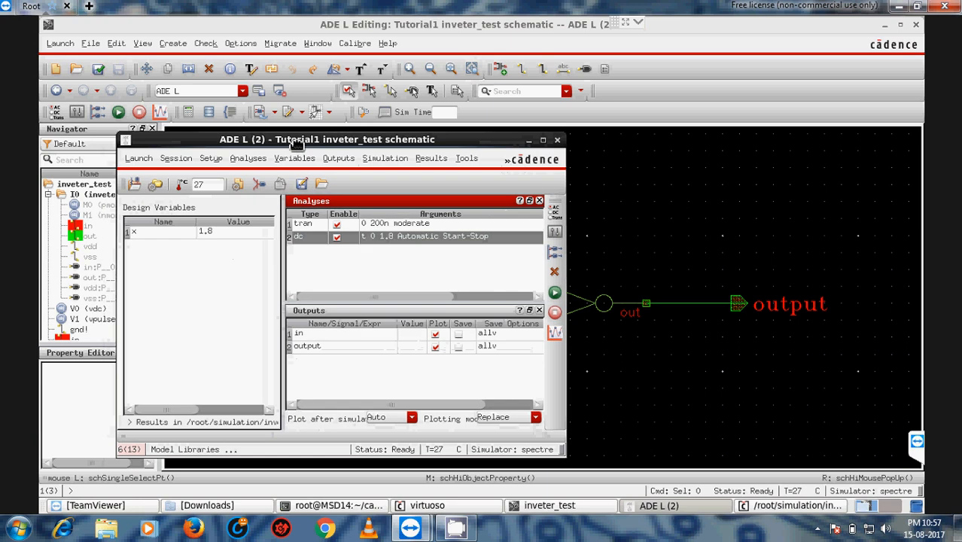
pyautogui.click(558, 288)
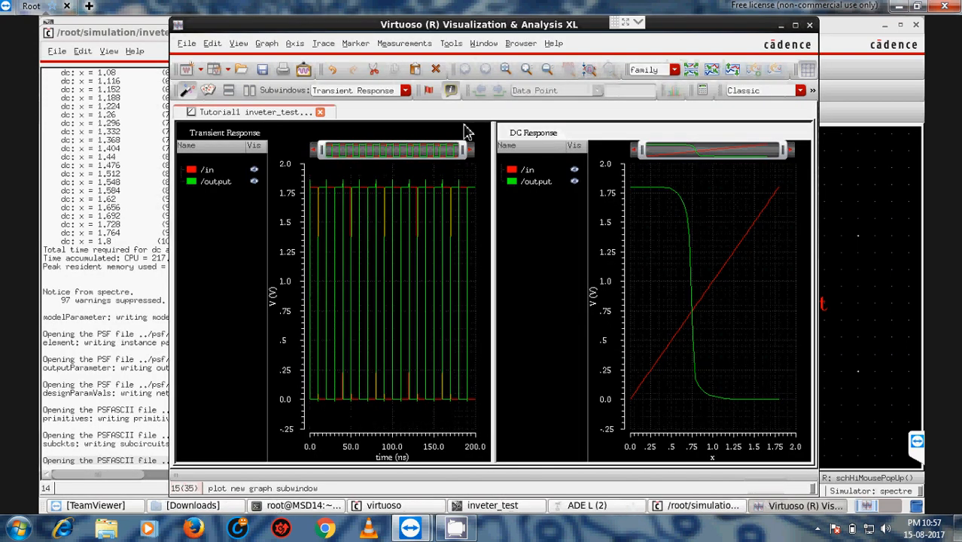
pyautogui.click(796, 26)
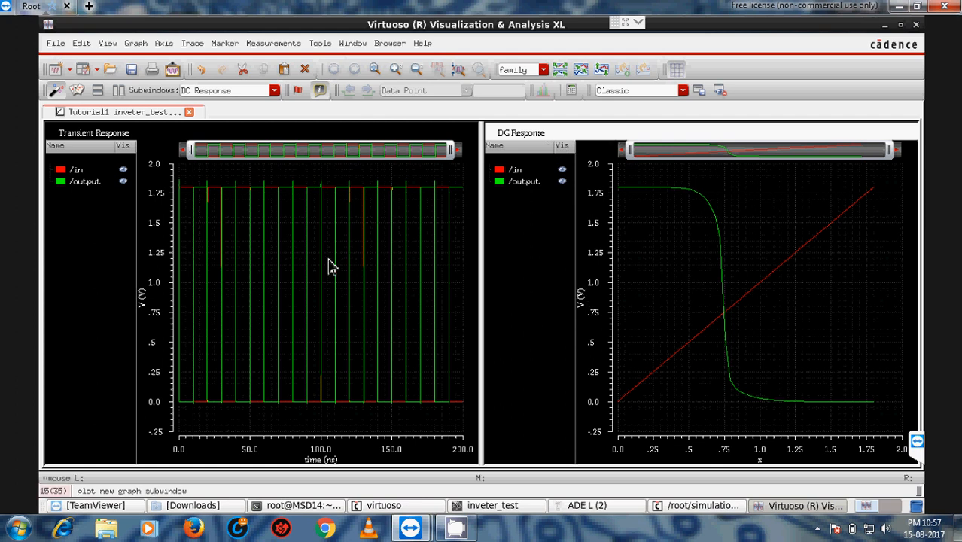
# Step: Split the /in and /output traces of the Transient Response graph into separate strips
pyautogui.click(334, 227)
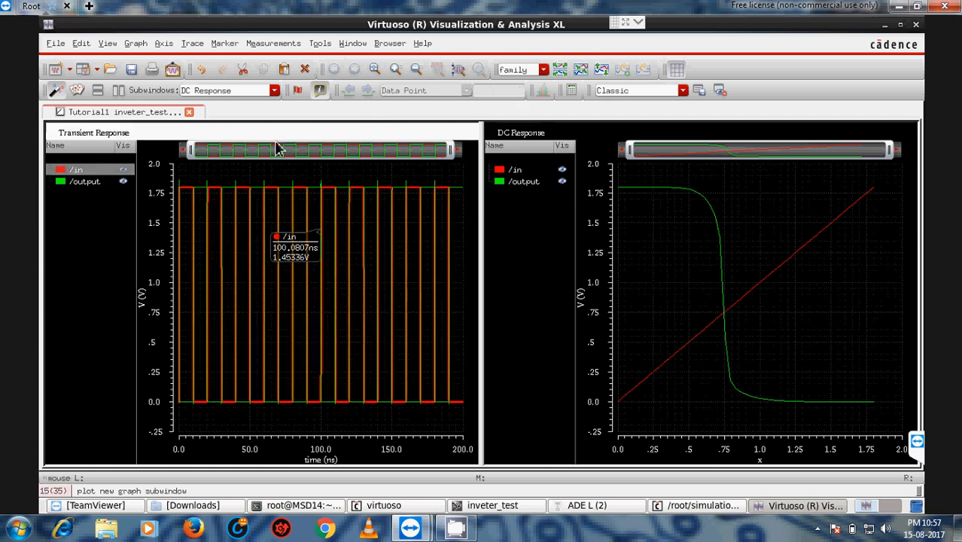
pyautogui.click(560, 69)
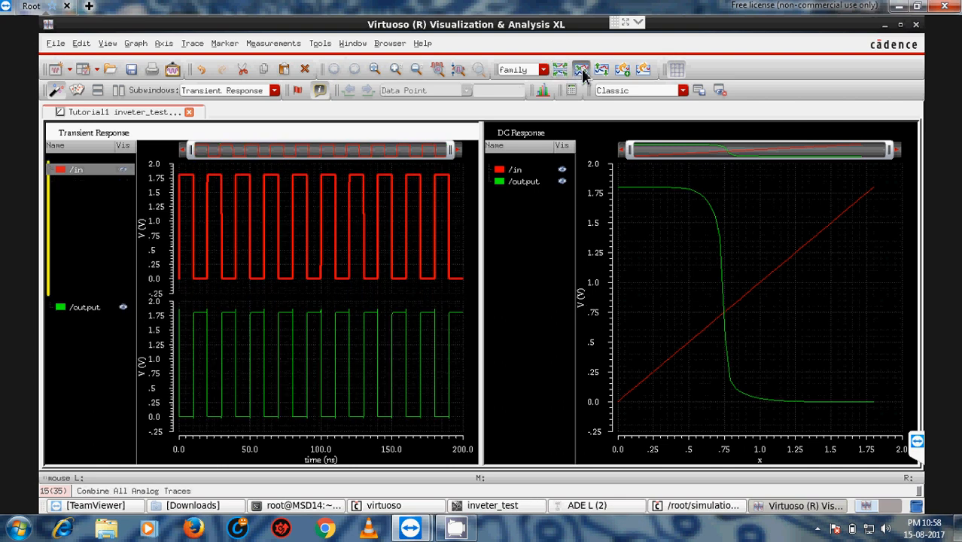
pyautogui.click(580, 69)
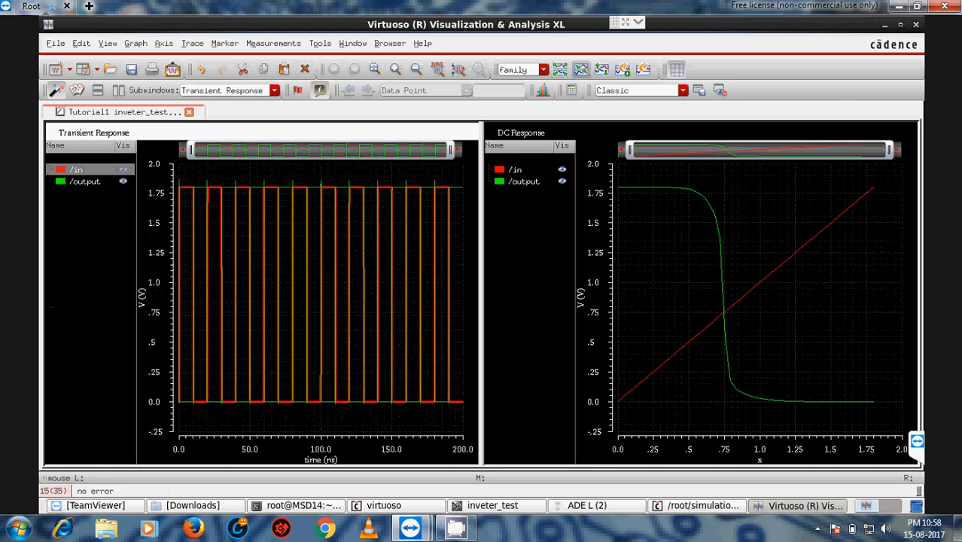
pyautogui.click(560, 70)
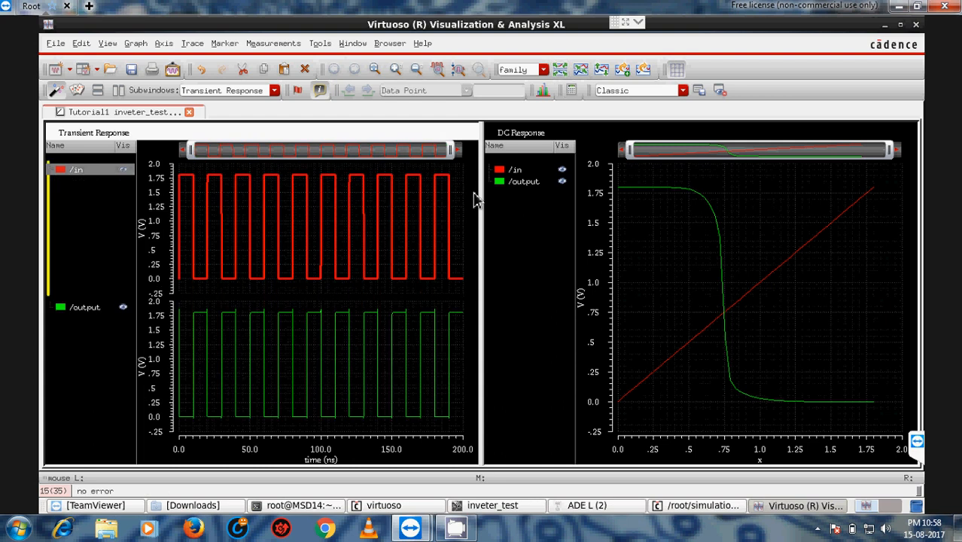
pyautogui.click(506, 294)
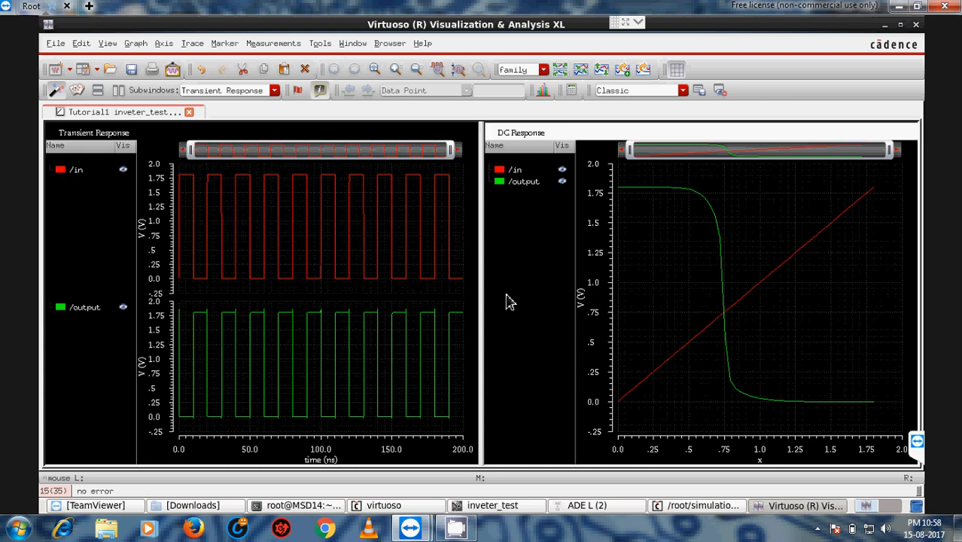
# Step: Set the transient /in trace to a solid line of Thick width and apply it
pyautogui.doubleClick(285, 202)
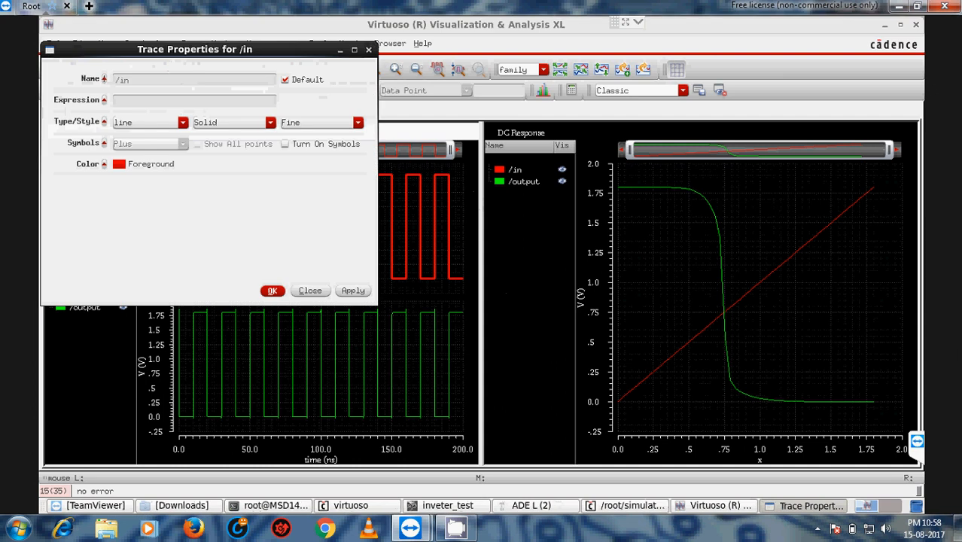
pyautogui.click(152, 128)
pyautogui.click(152, 128)
pyautogui.click(152, 127)
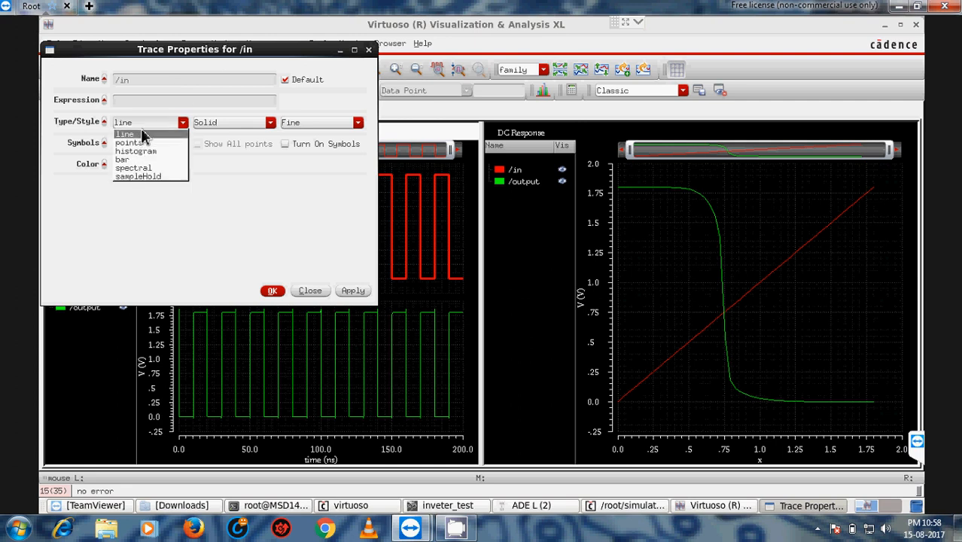
pyautogui.click(143, 135)
pyautogui.click(223, 127)
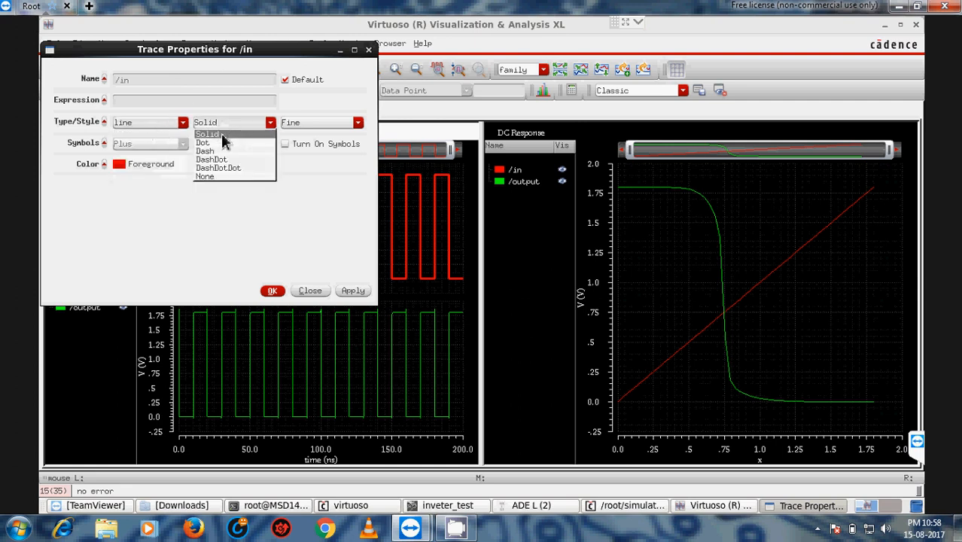
pyautogui.click(307, 125)
pyautogui.click(310, 126)
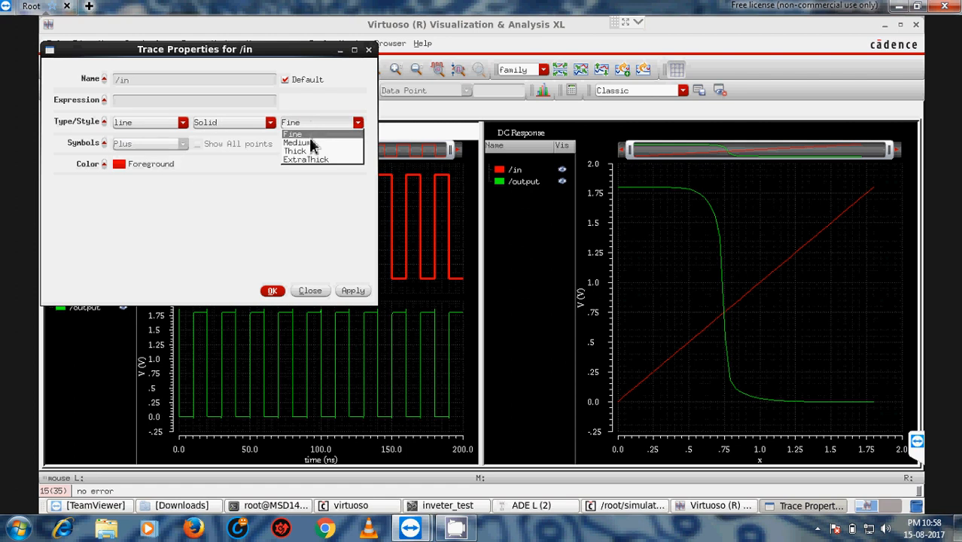
pyautogui.click(308, 151)
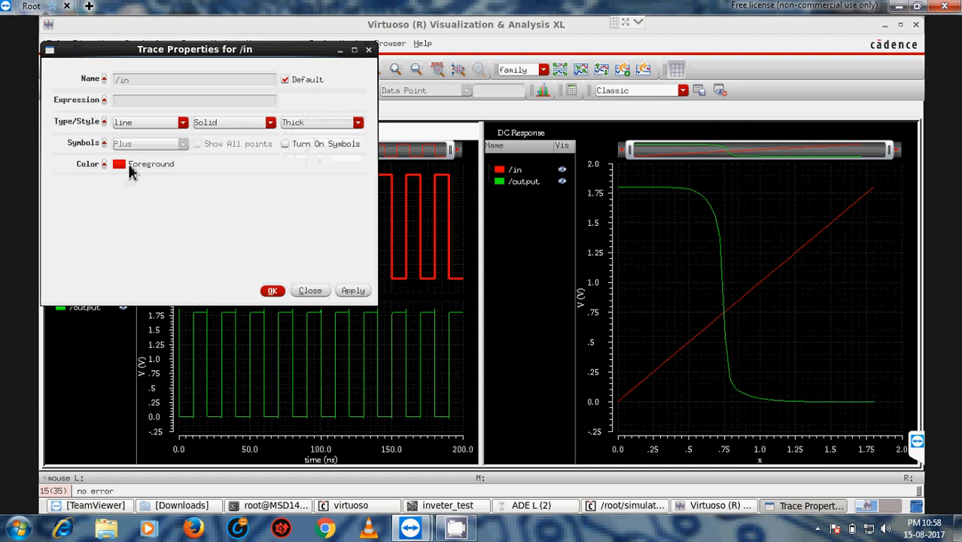
pyautogui.click(354, 292)
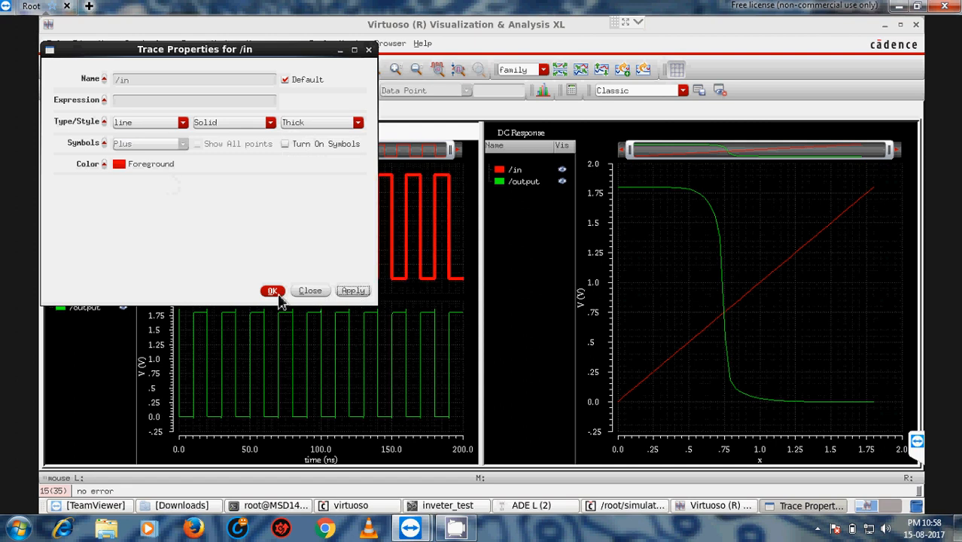
pyautogui.click(278, 294)
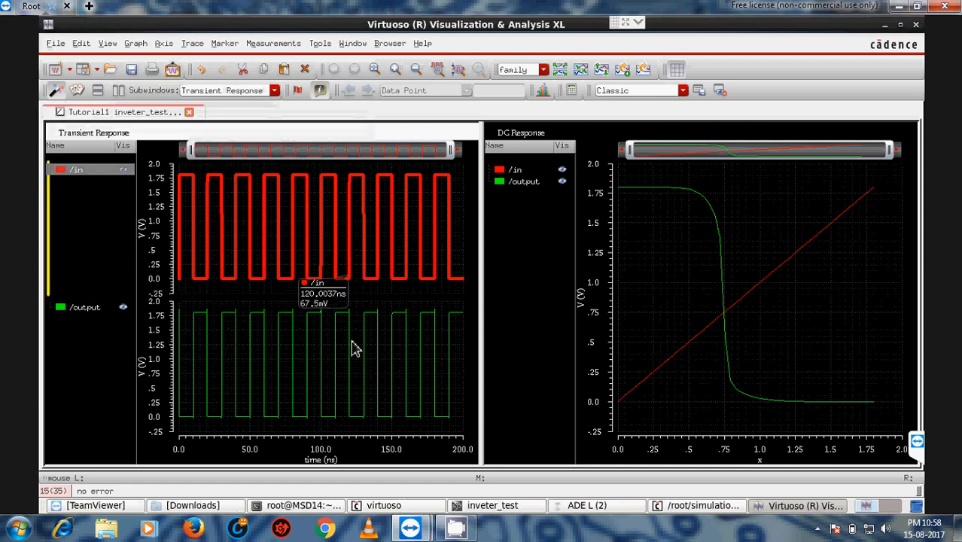
pyautogui.click(353, 336)
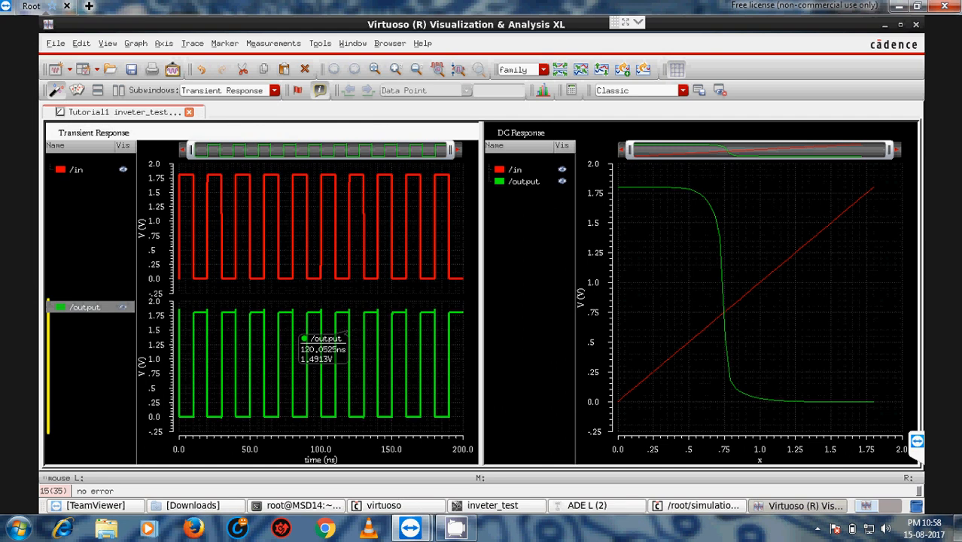
pyautogui.doubleClick(347, 354)
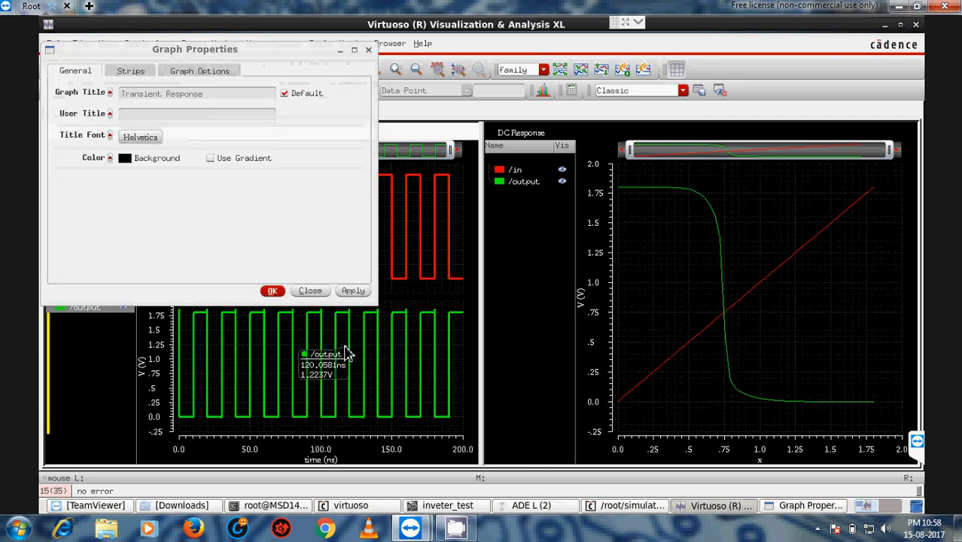
pyautogui.click(368, 50)
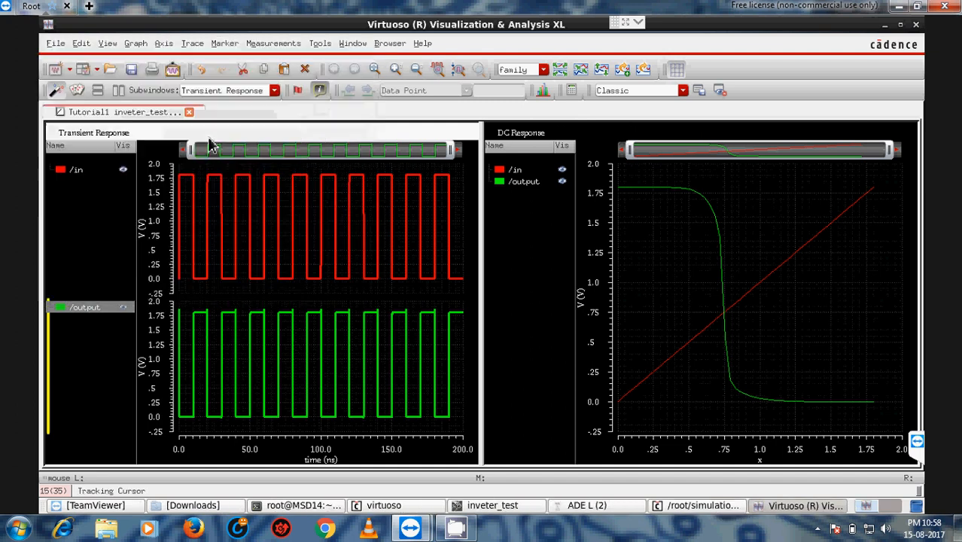
# Step: Set the transient /output trace's line width to Medium and its foreground colour to light yellow
pyautogui.doubleClick(337, 362)
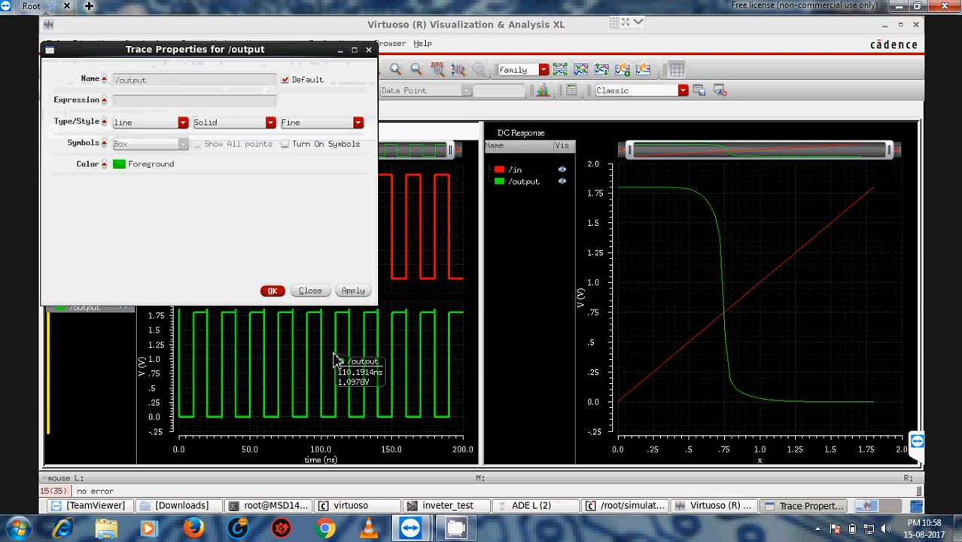
pyautogui.click(301, 124)
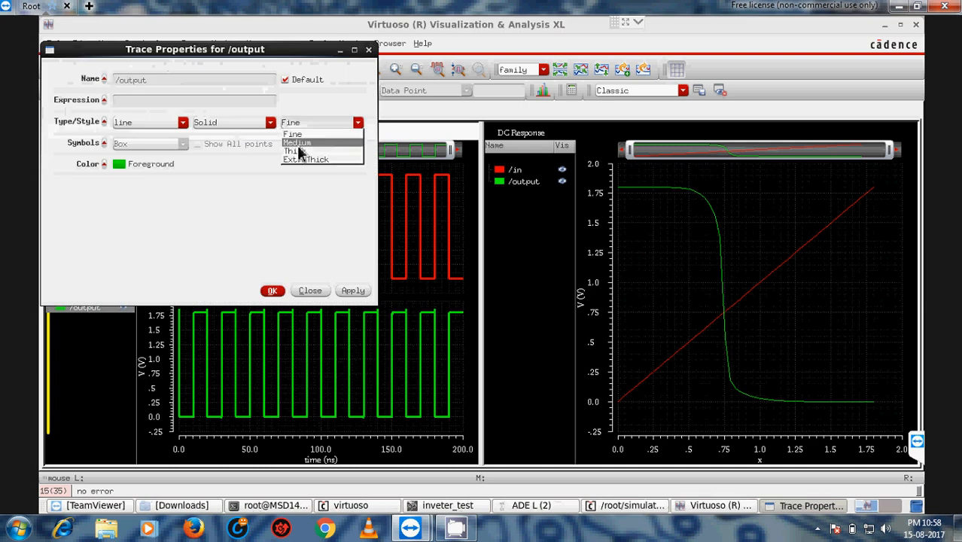
pyautogui.click(298, 145)
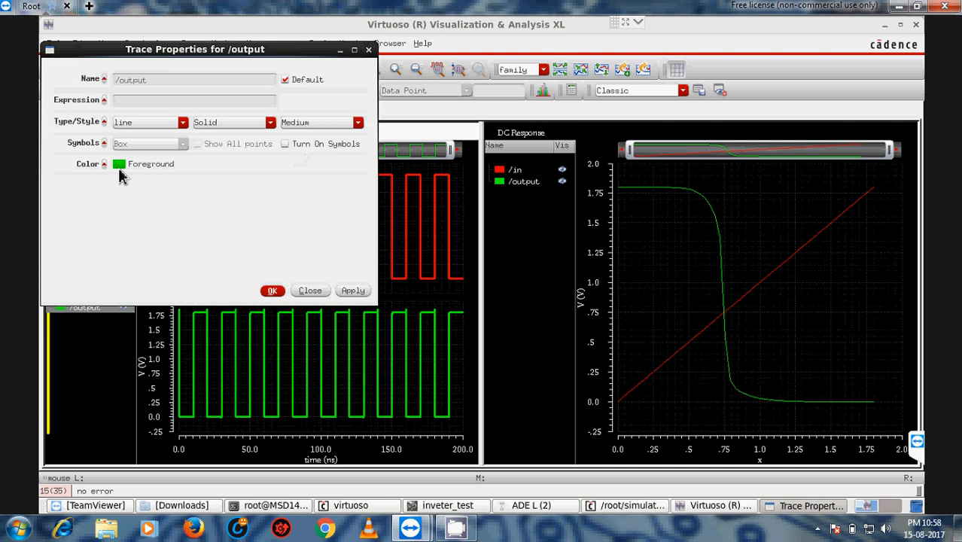
pyautogui.click(120, 168)
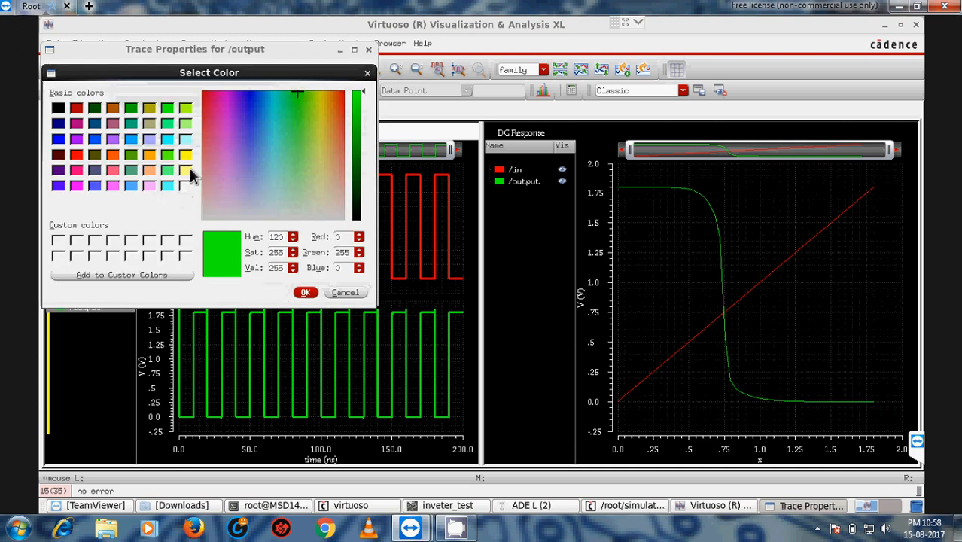
pyautogui.click(187, 172)
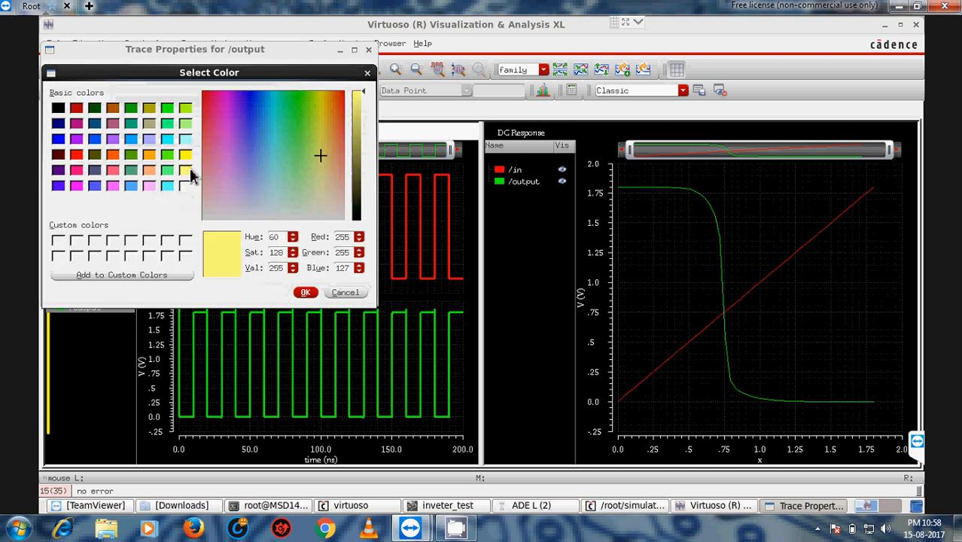
pyautogui.click(305, 292)
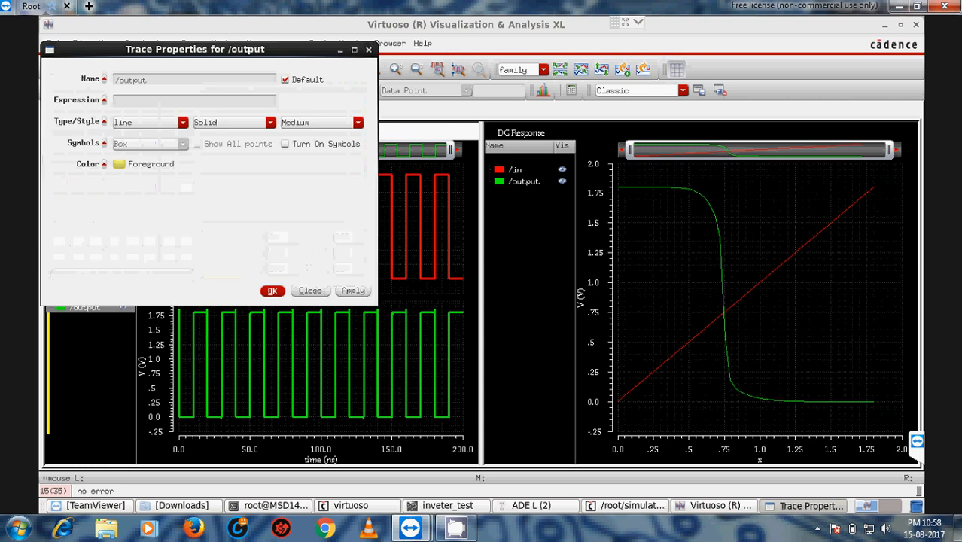
pyautogui.click(352, 290)
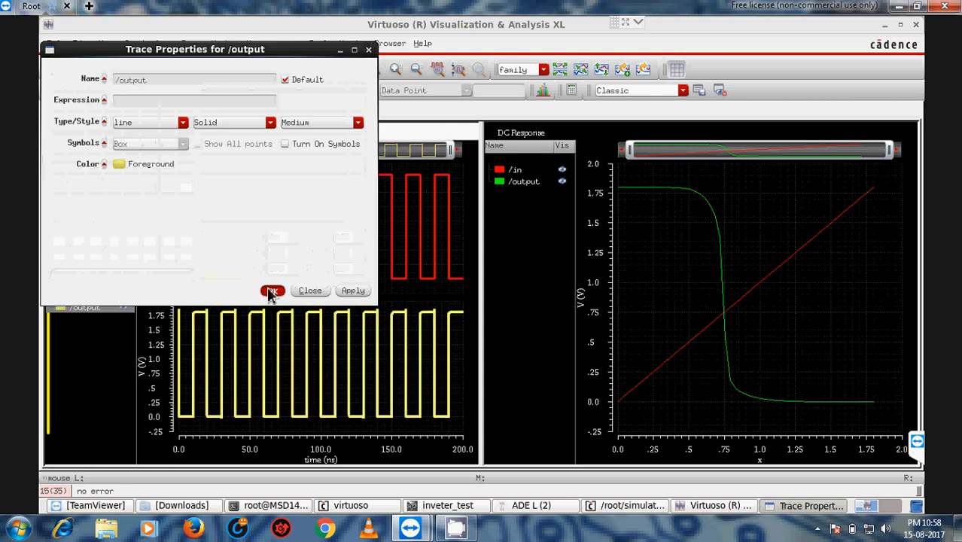
pyautogui.click(273, 291)
# Step: Inspect the /in trace near the origin of the DC Response graph
pyautogui.click(648, 308)
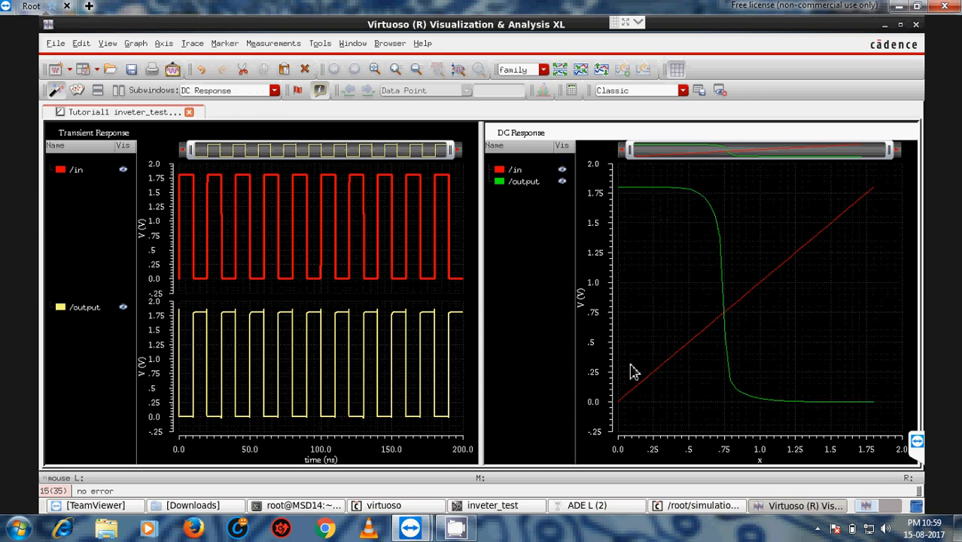
pyautogui.moveTo(627, 401)
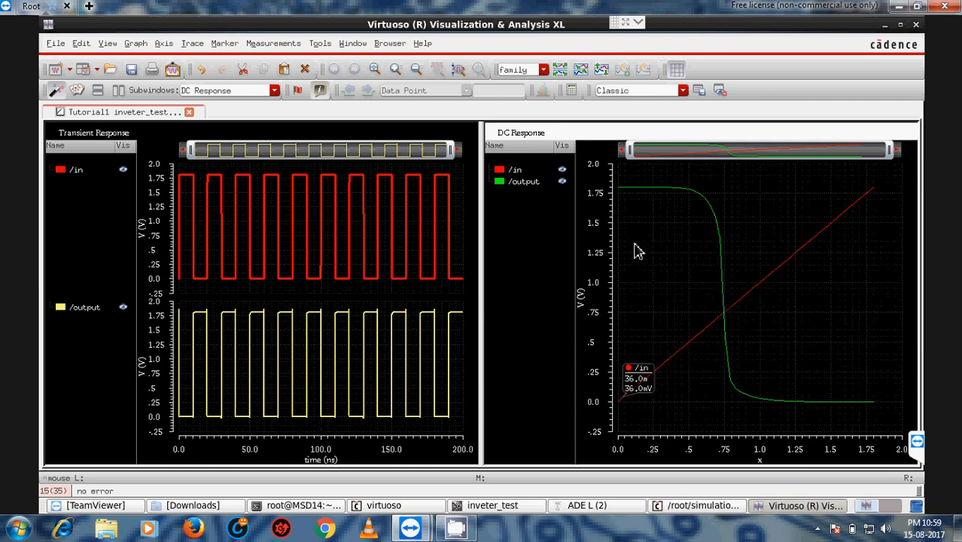
# Step: Open the waveform Calculator from the graph window and maximize it
pyautogui.moveTo(619, 188)
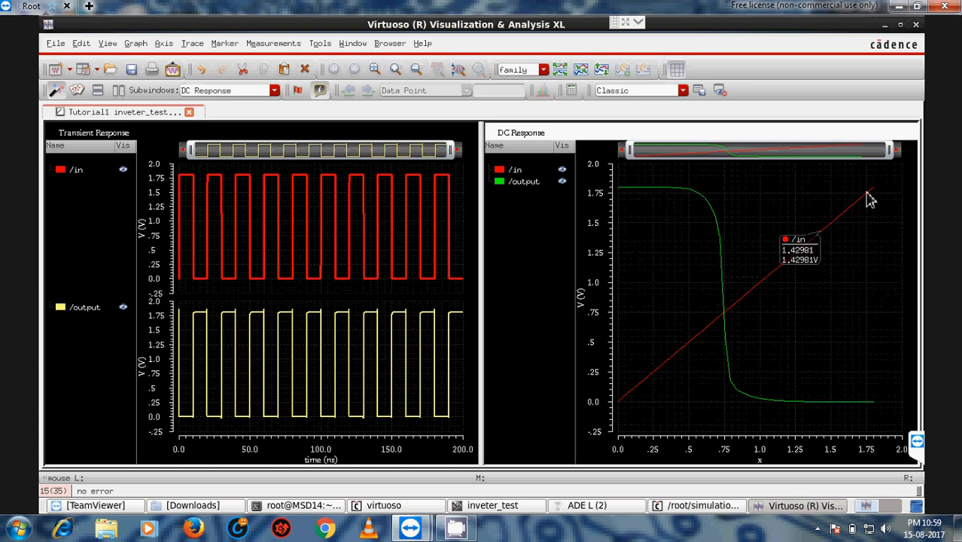
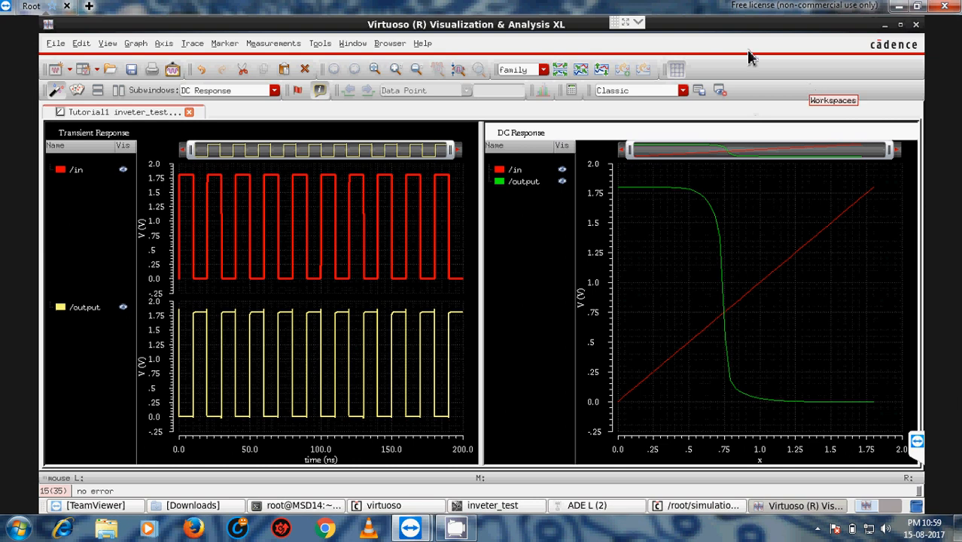
pyautogui.click(320, 43)
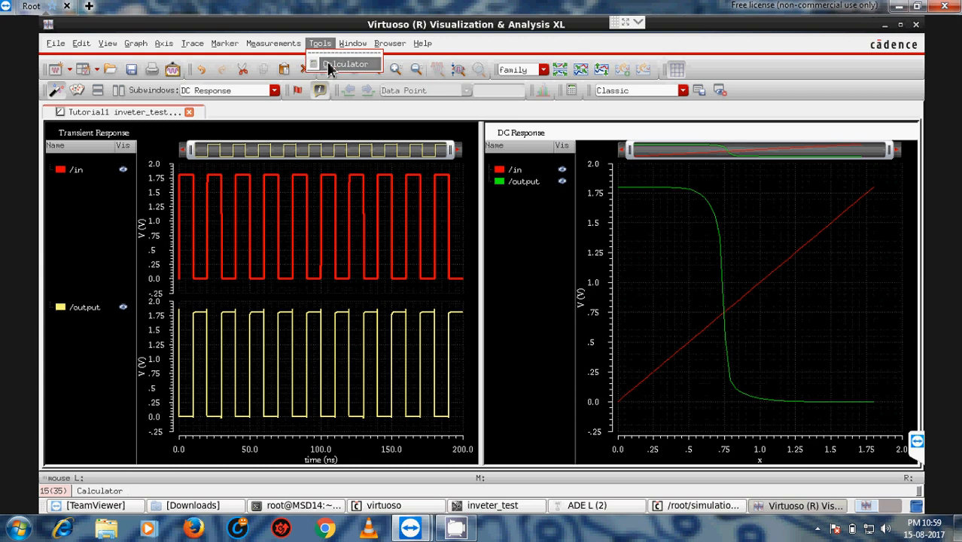
pyautogui.click(331, 65)
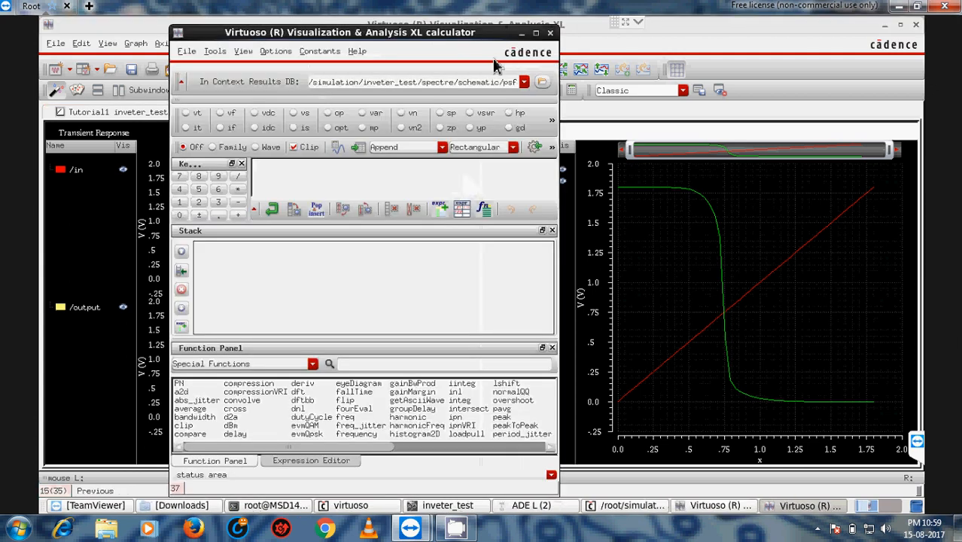
pyautogui.click(535, 33)
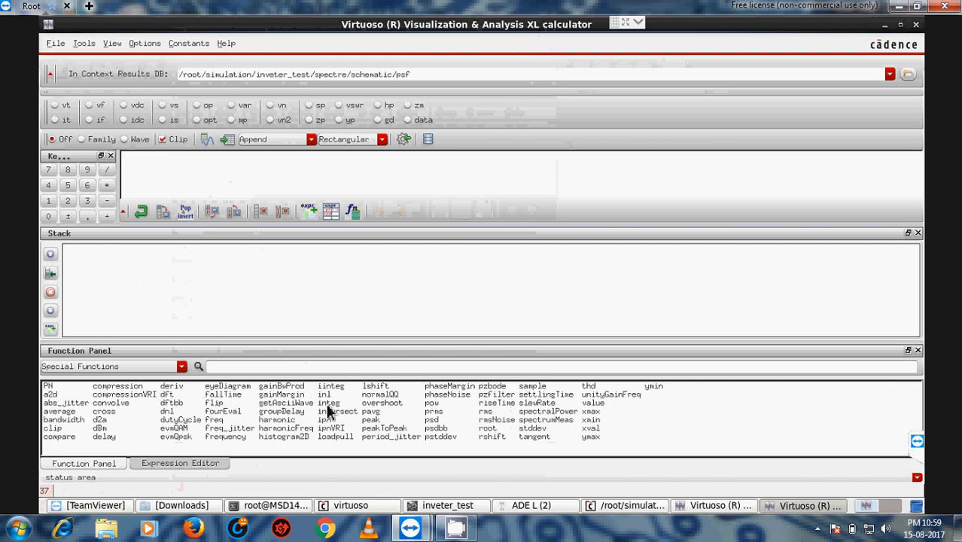
# Step: List all calculator functions, search them for "delay", and open the delay function's settings
pyautogui.click(95, 370)
pyautogui.click(69, 376)
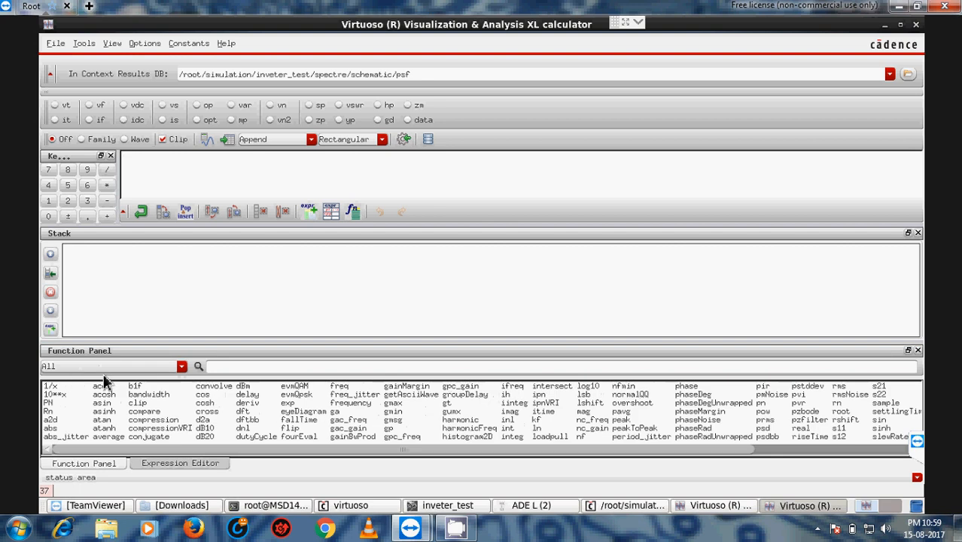
pyautogui.click(235, 368)
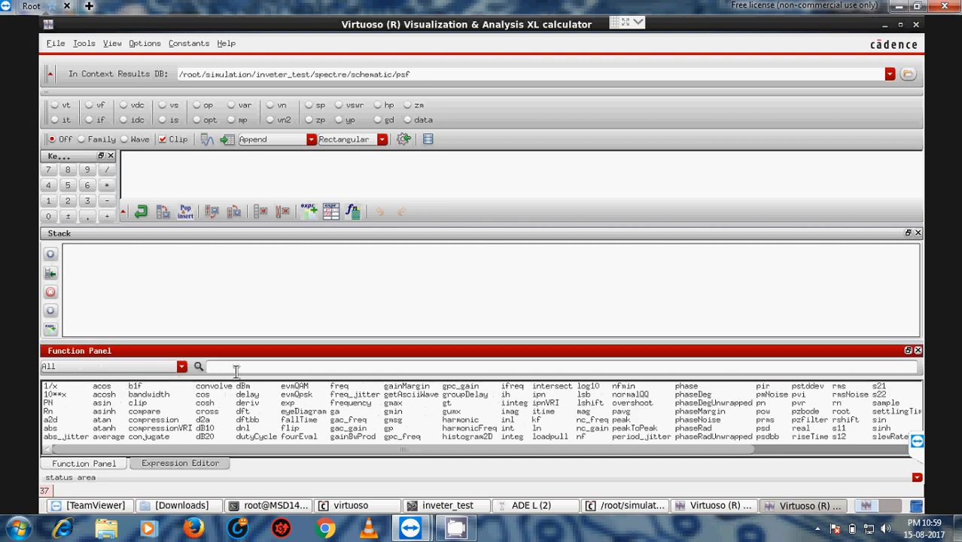
pyautogui.write('delay')
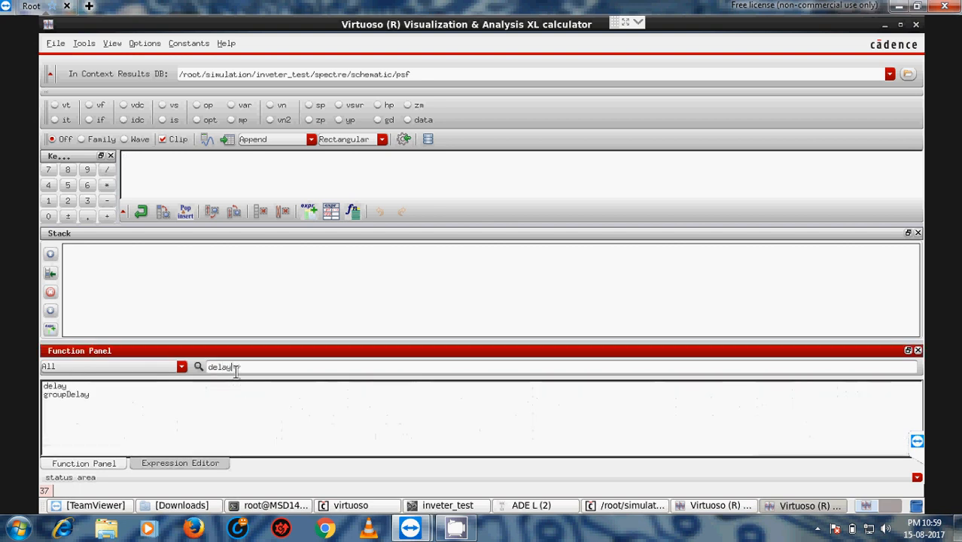
pyautogui.click(63, 386)
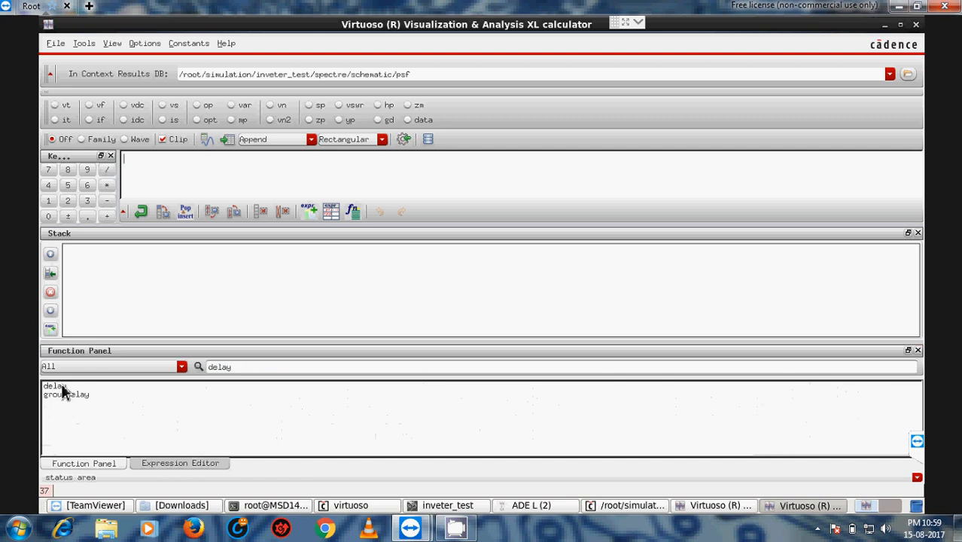
pyautogui.doubleClick(61, 386)
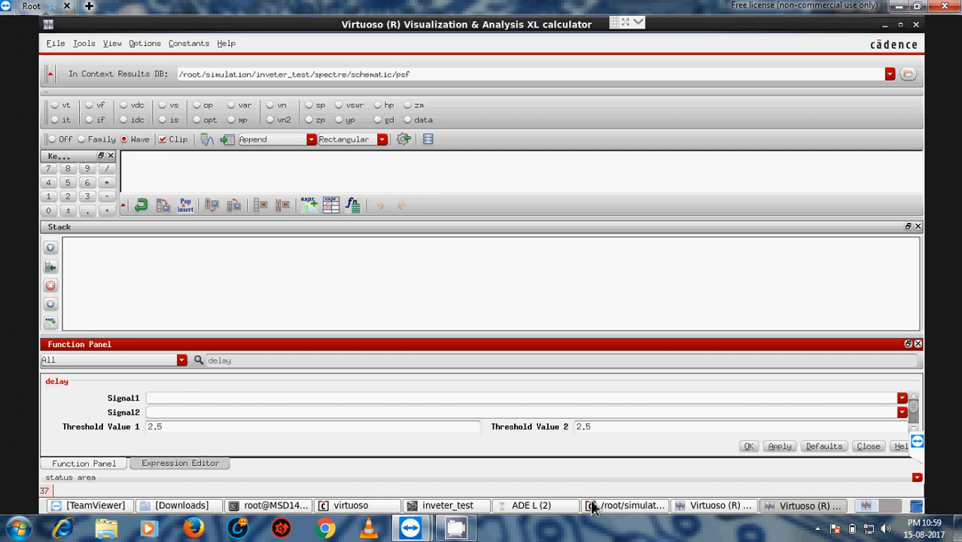
# Step: Assign the /in trace of the Transient Response graph to Signal1 of the delay function
pyautogui.click(682, 506)
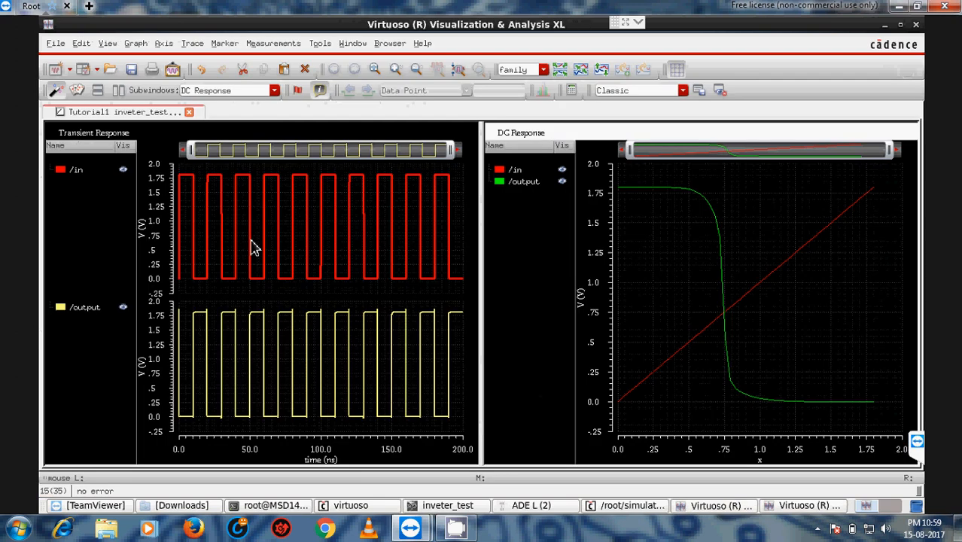
pyautogui.click(188, 181)
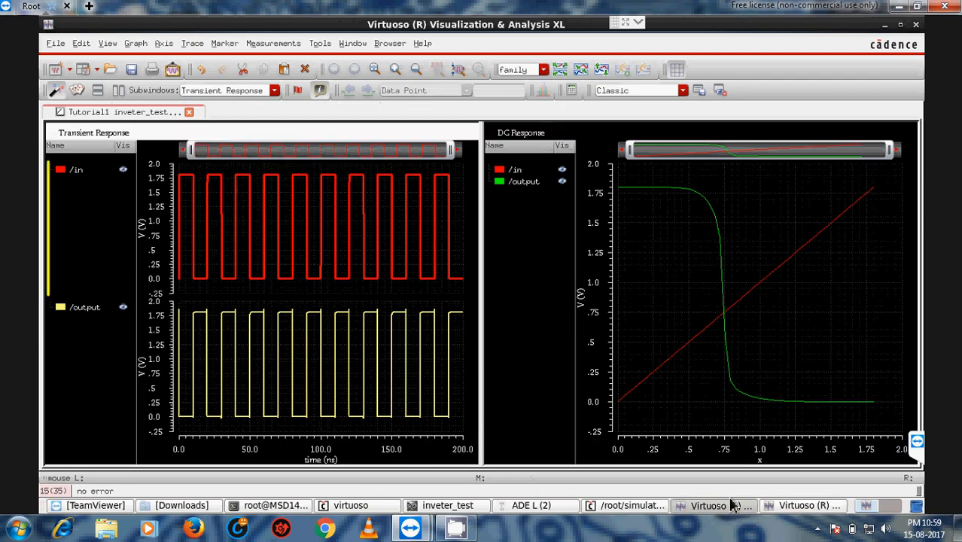
pyautogui.click(804, 505)
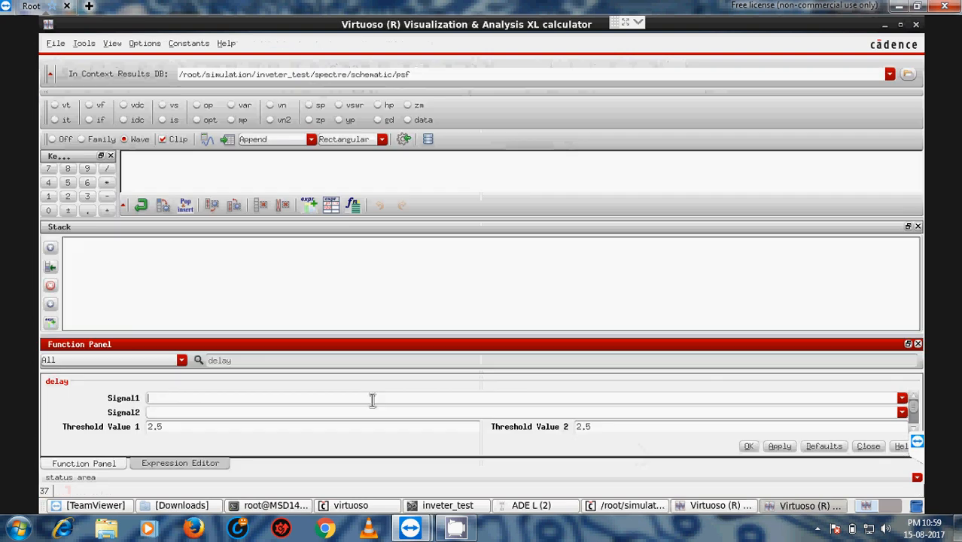
pyautogui.click(713, 505)
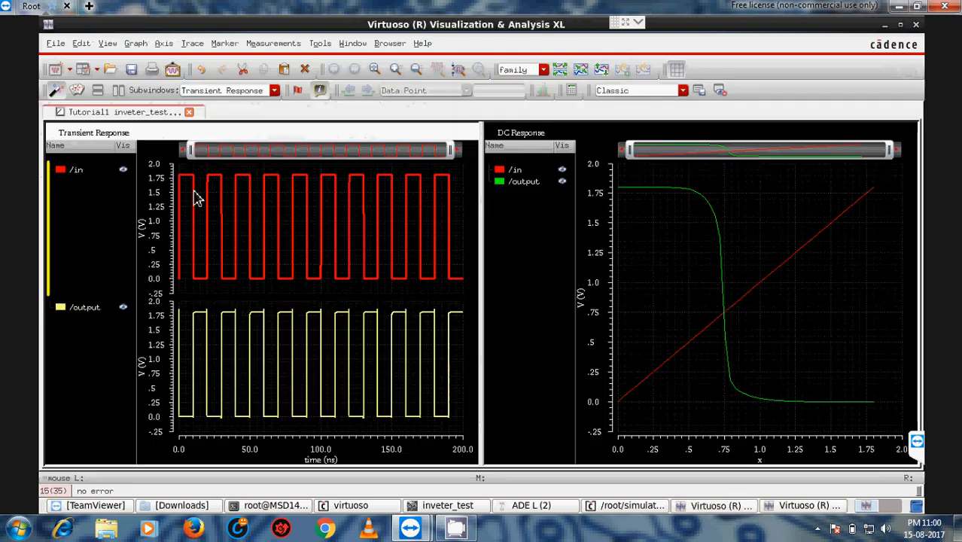
pyautogui.click(187, 177)
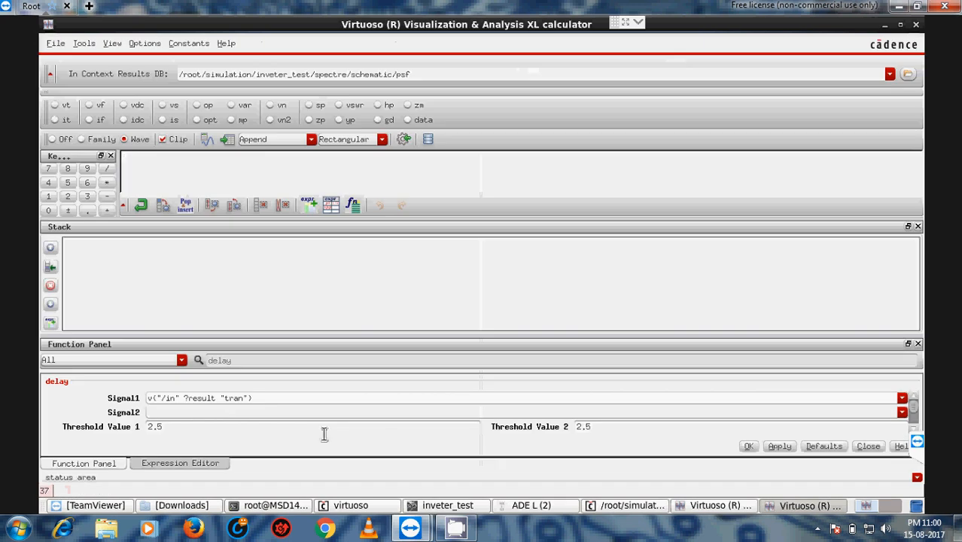
# Step: Assign the /output trace of the Transient Response graph to Signal2 of the delay function
pyautogui.click(218, 415)
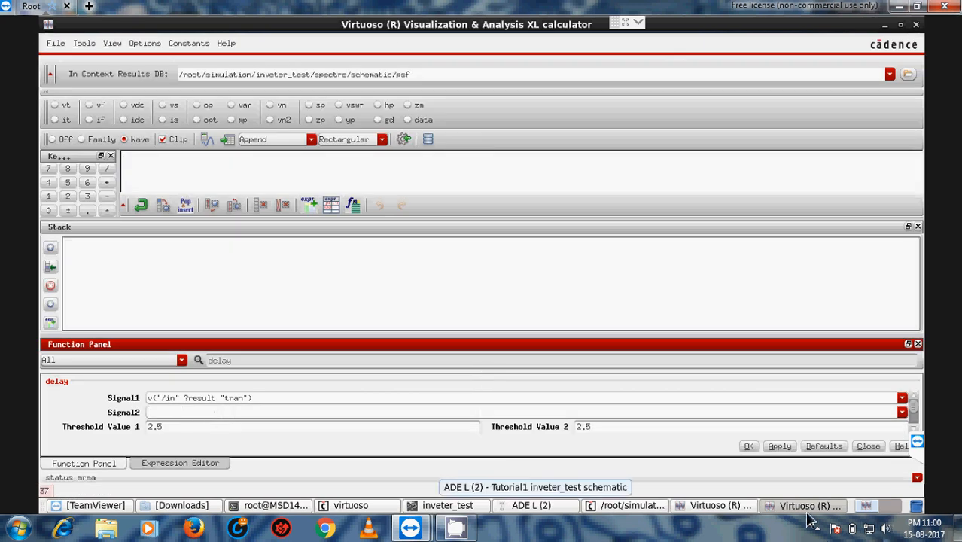
pyautogui.click(708, 508)
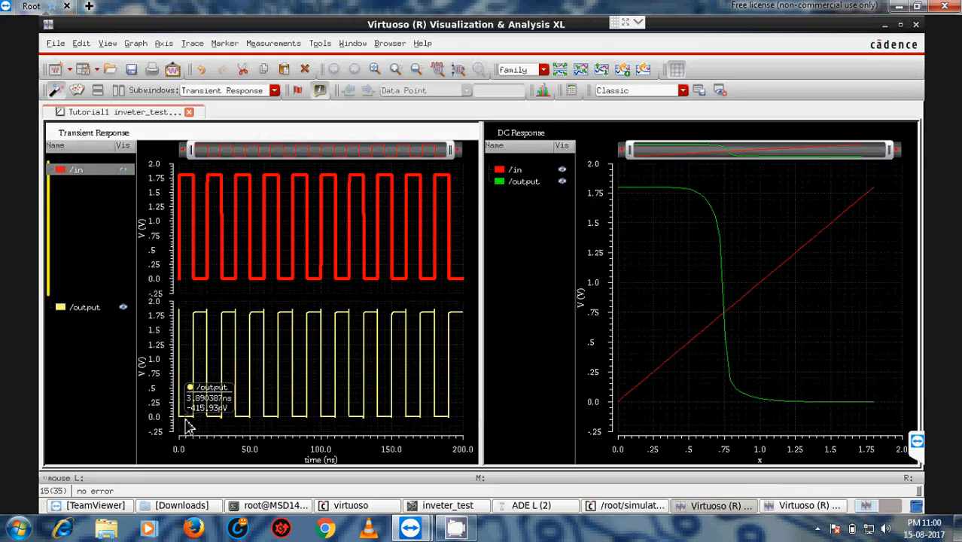
pyautogui.click(188, 425)
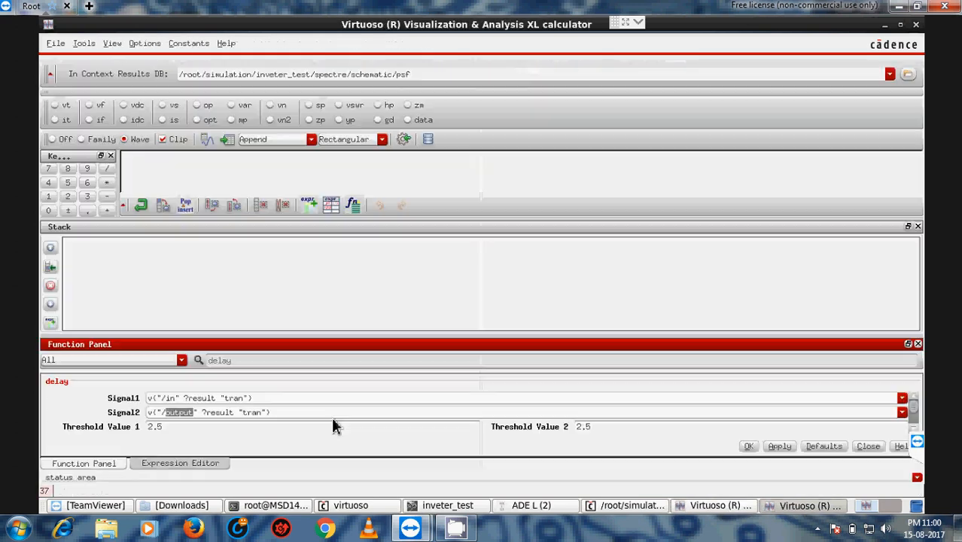
# Step: Set the delay function's Threshold Value 1 to 1.62 and Threshold Value 2 to .18
pyautogui.click(181, 431)
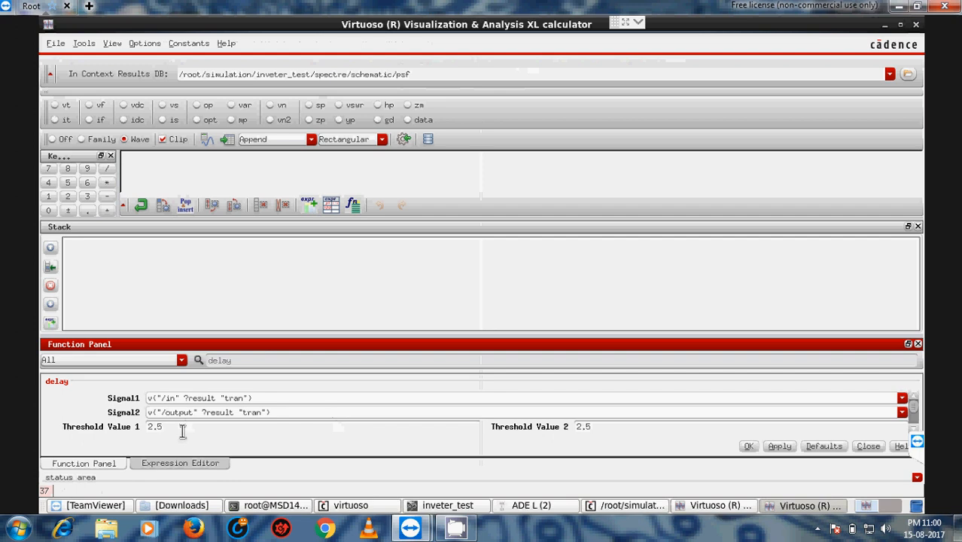
pyautogui.moveTo(181, 431); pyautogui.dragTo(131, 426)
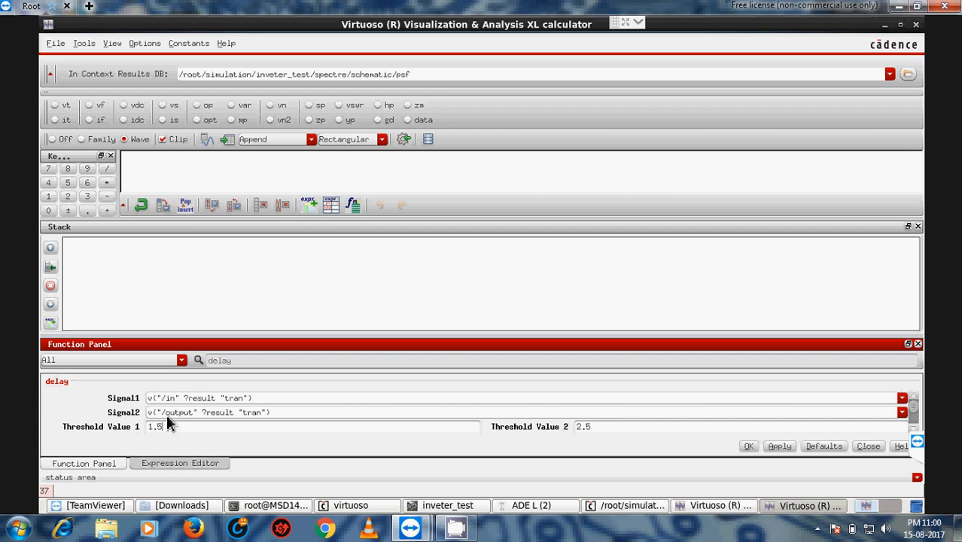
pyautogui.click(595, 427)
pyautogui.moveTo(595, 428); pyautogui.dragTo(556, 430)
pyautogui.write('.')
pyautogui.press('BackSpace')
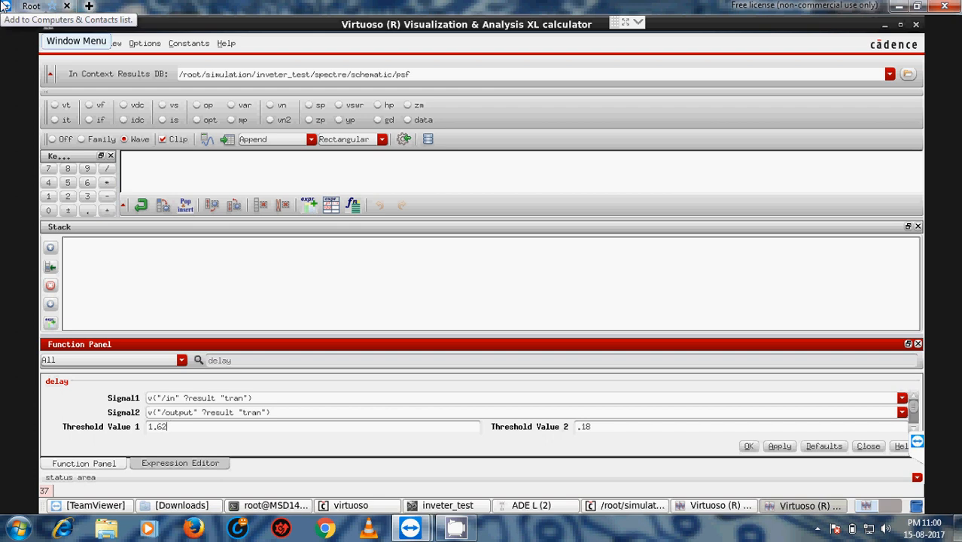
pyautogui.click(355, 428)
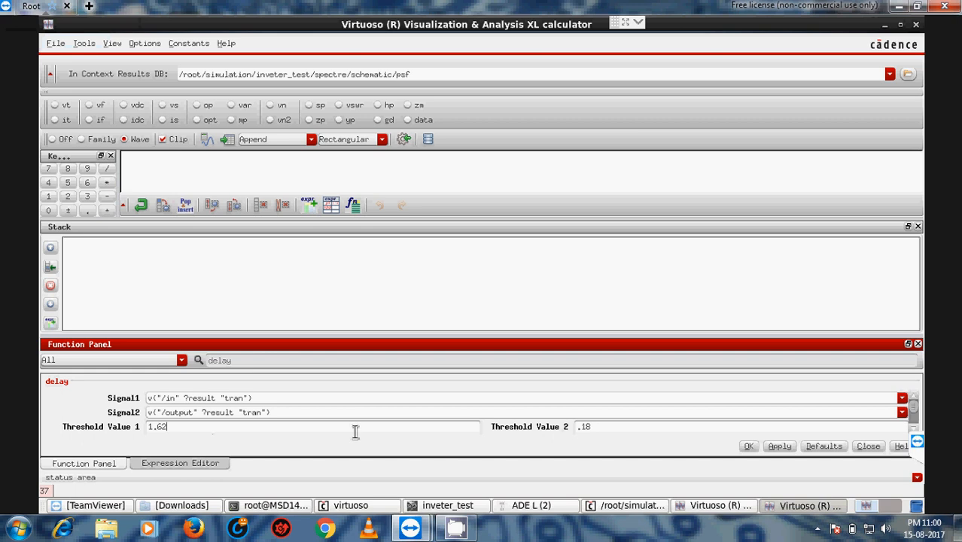
pyautogui.click(626, 429)
# Step: Set Edge Type 1 to falling and Edge Type 2 to rising, and check the edges on the transient waveforms
pyautogui.scroll(-1, 915, 435)
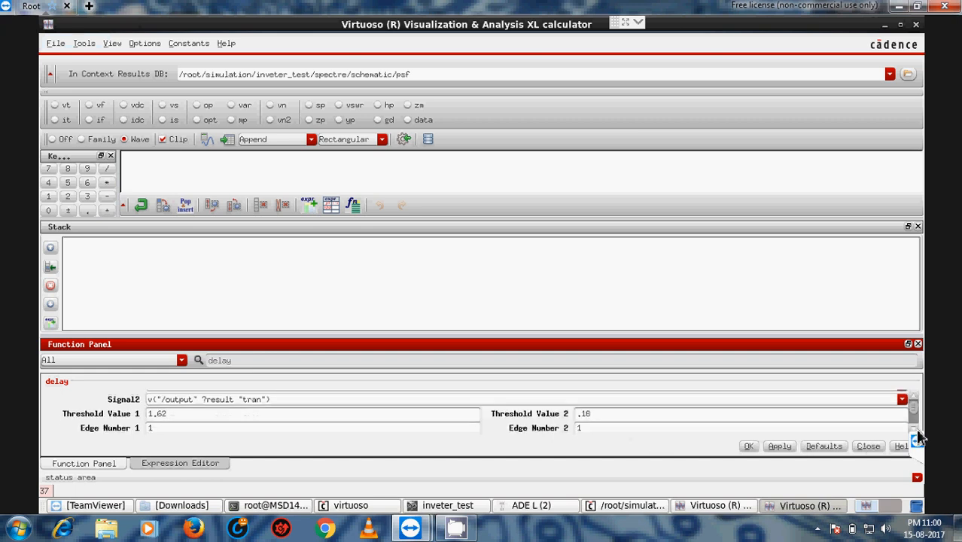
pyautogui.scroll(-2, 915, 435)
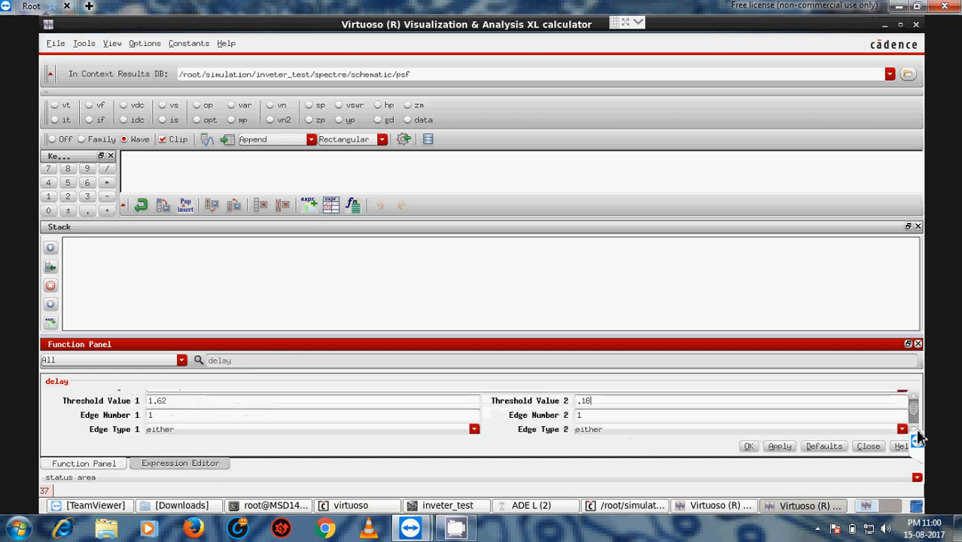
pyautogui.click(185, 423)
pyautogui.click(182, 435)
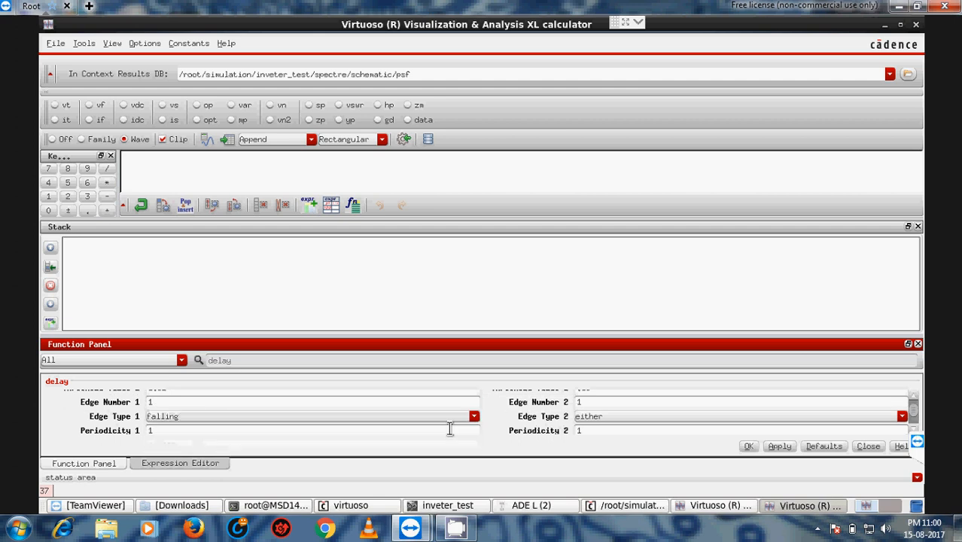
pyautogui.click(601, 420)
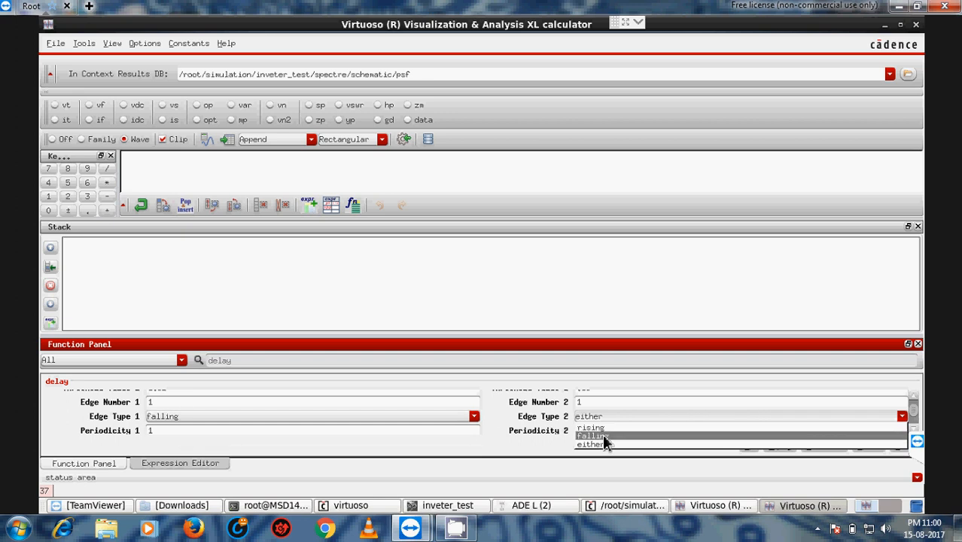
pyautogui.click(602, 427)
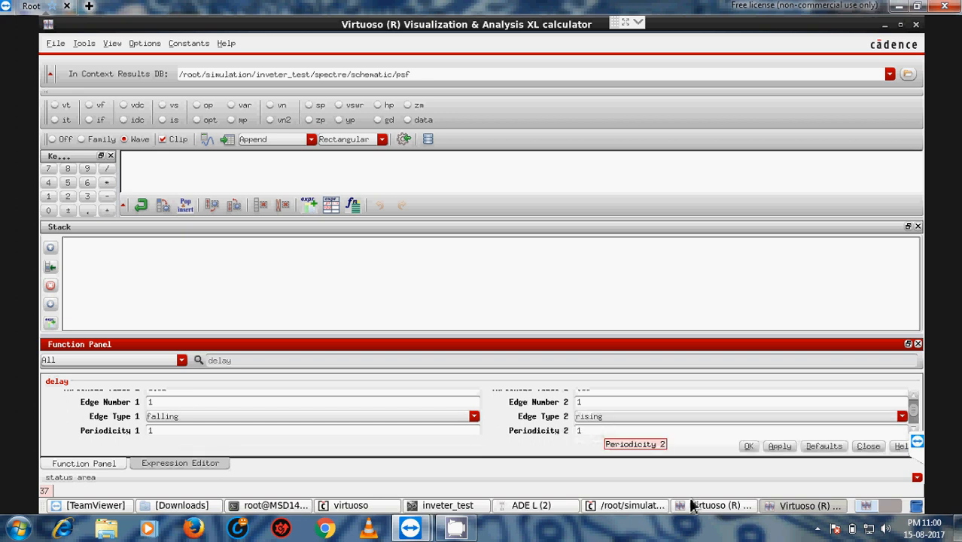
pyautogui.click(713, 506)
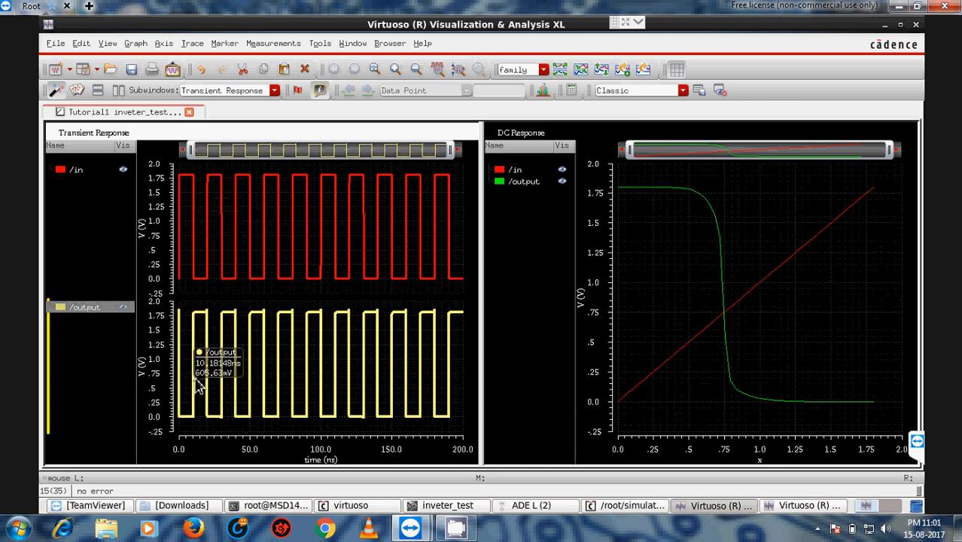
pyautogui.click(792, 511)
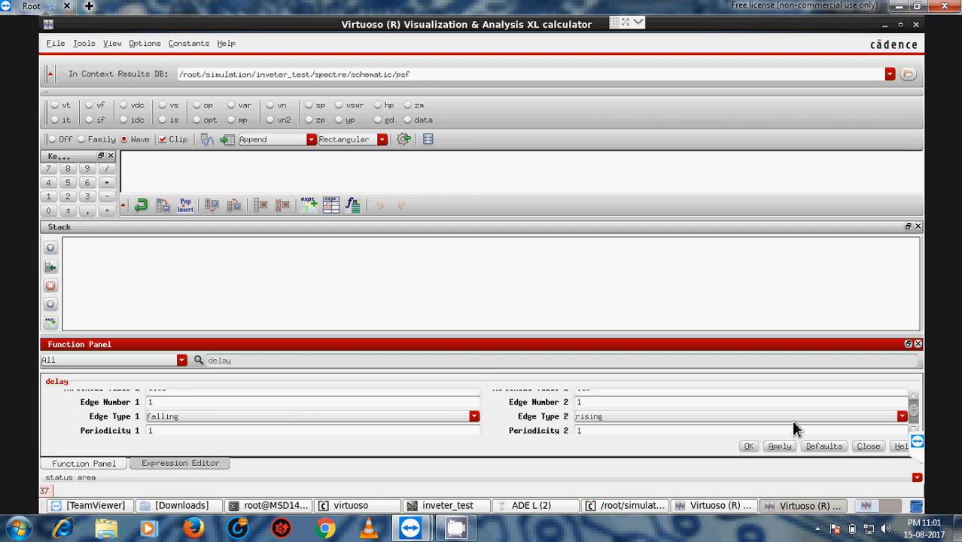
# Step: Set the delay function's Stop value to 5
pyautogui.click(913, 432)
pyautogui.click(913, 432)
pyautogui.click(912, 434)
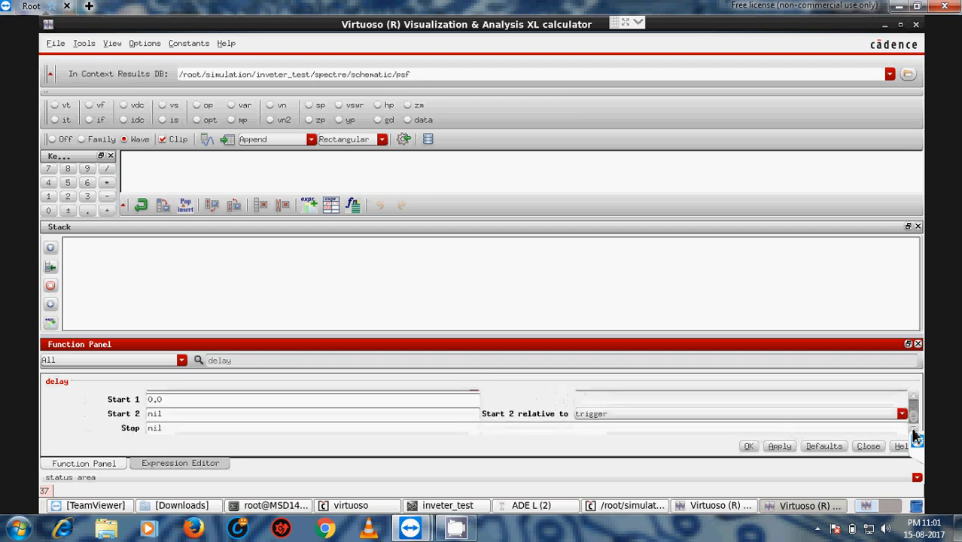
pyautogui.moveTo(169, 431); pyautogui.dragTo(116, 431)
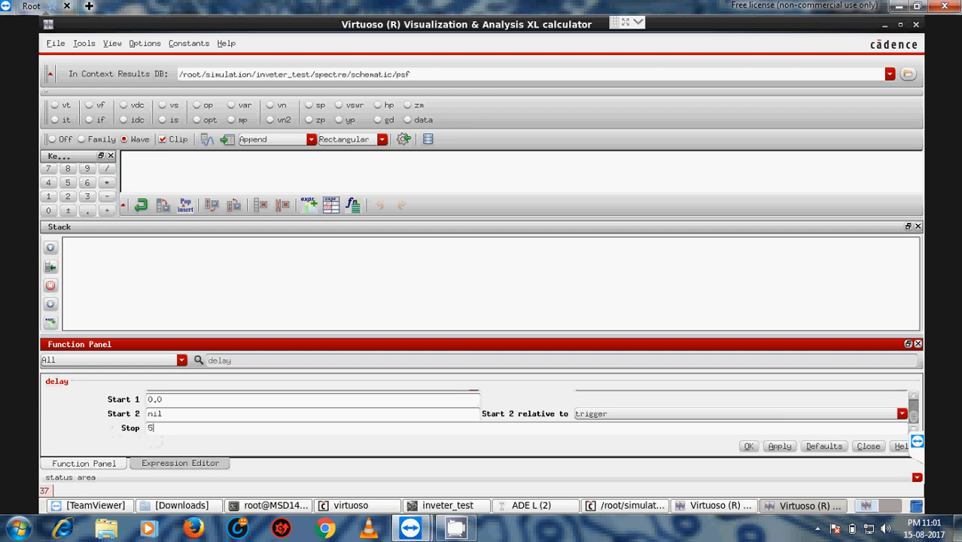
# Step: Accept the delay settings to build the expression in the buffer, and evaluate it
pyautogui.click(912, 400)
pyautogui.click(912, 401)
pyautogui.click(913, 400)
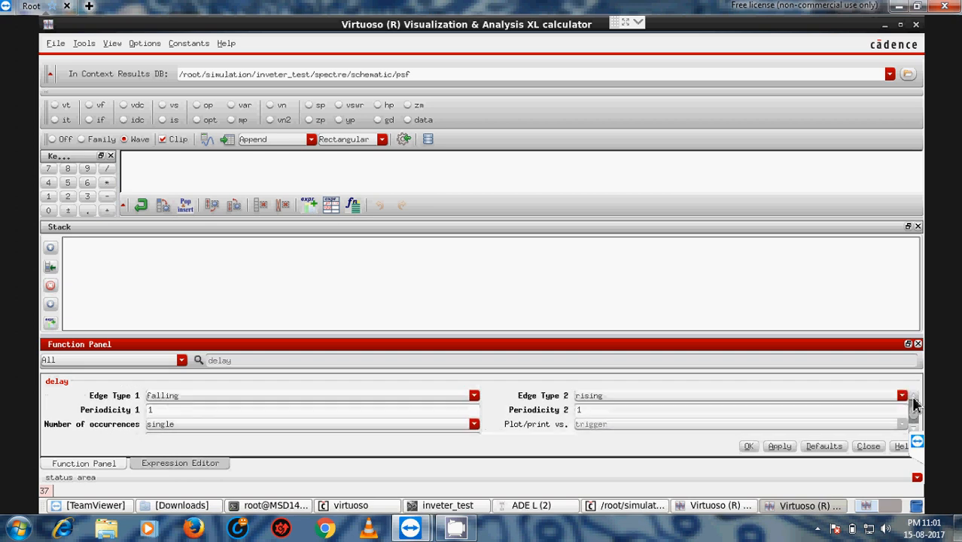
pyautogui.click(913, 400)
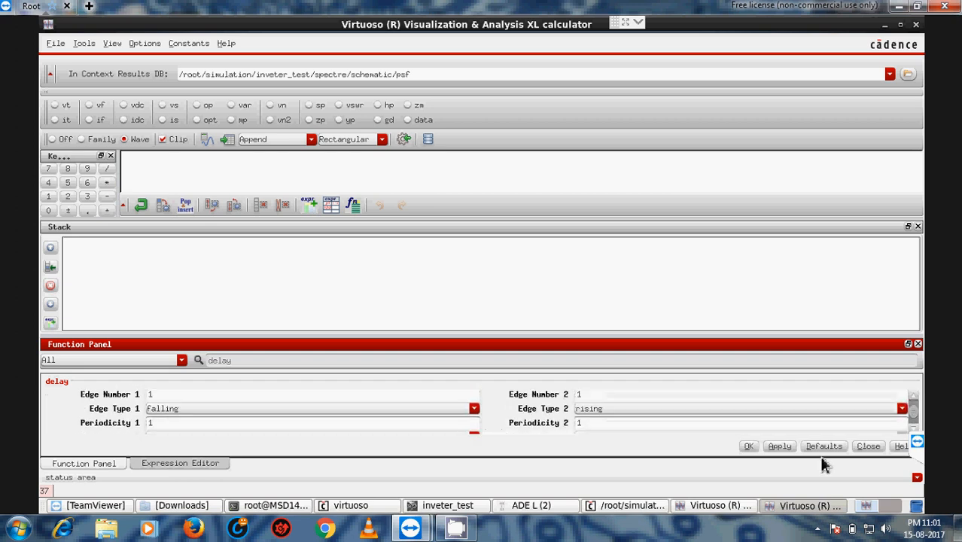
pyautogui.click(750, 447)
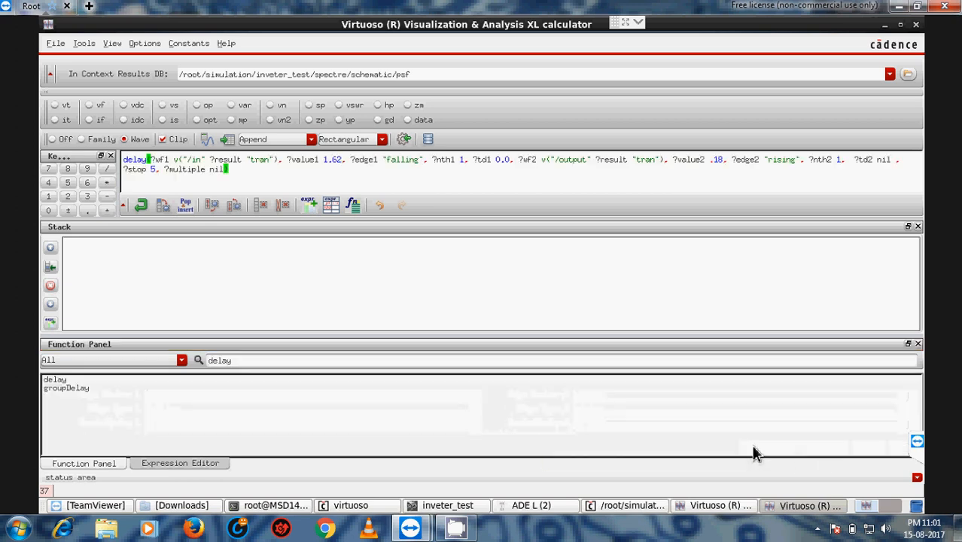
pyautogui.click(205, 141)
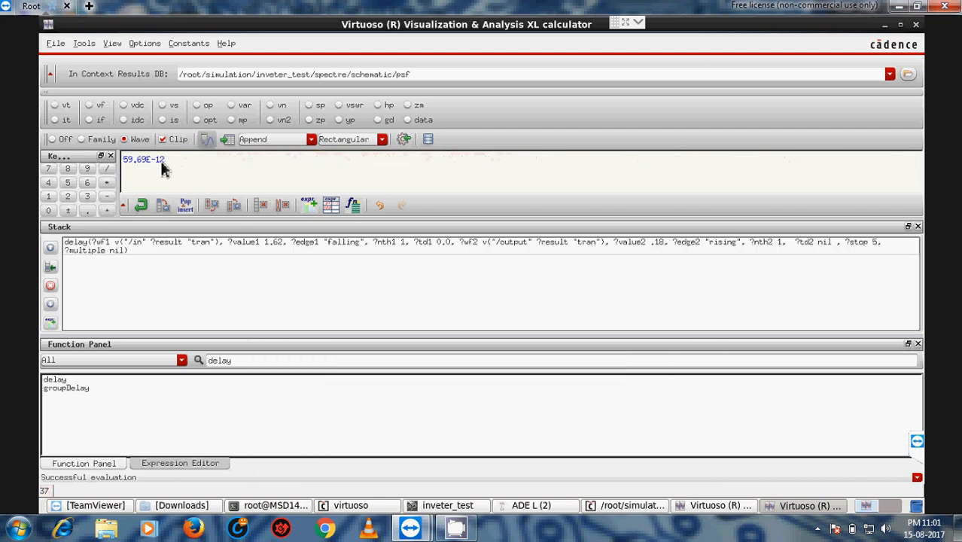
# Step: Tabulate the evaluated delay result, and inspect the input's falling edge and output's rising edge near 10 ns on the transient waveforms
pyautogui.click(233, 142)
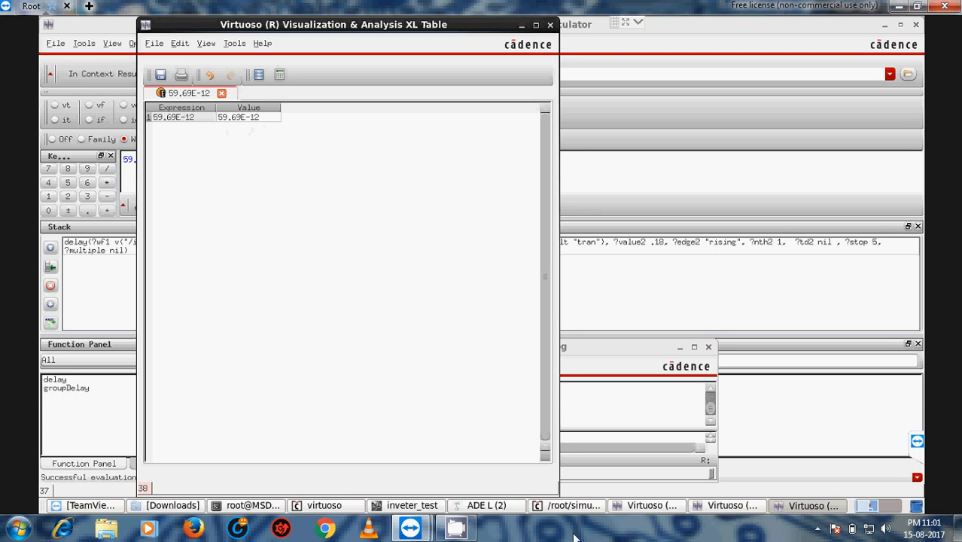
pyautogui.click(663, 507)
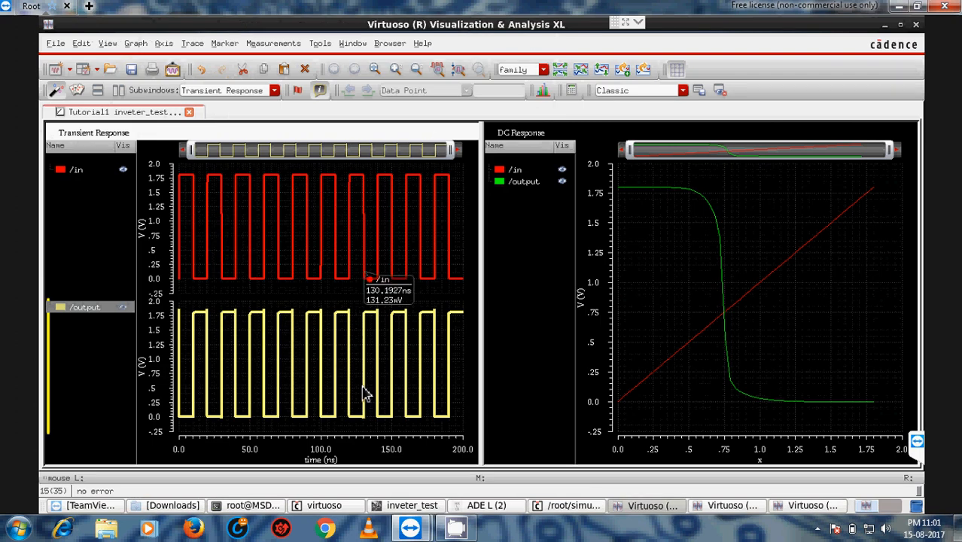
pyautogui.moveTo(450, 153); pyautogui.dragTo(197, 155)
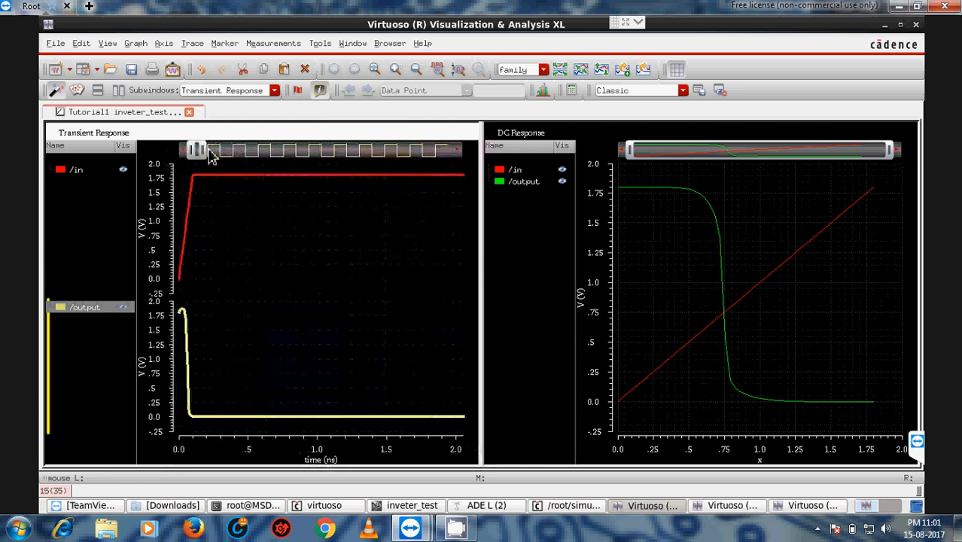
pyautogui.moveTo(210, 150); pyautogui.dragTo(205, 148)
pyautogui.moveTo(312, 186)
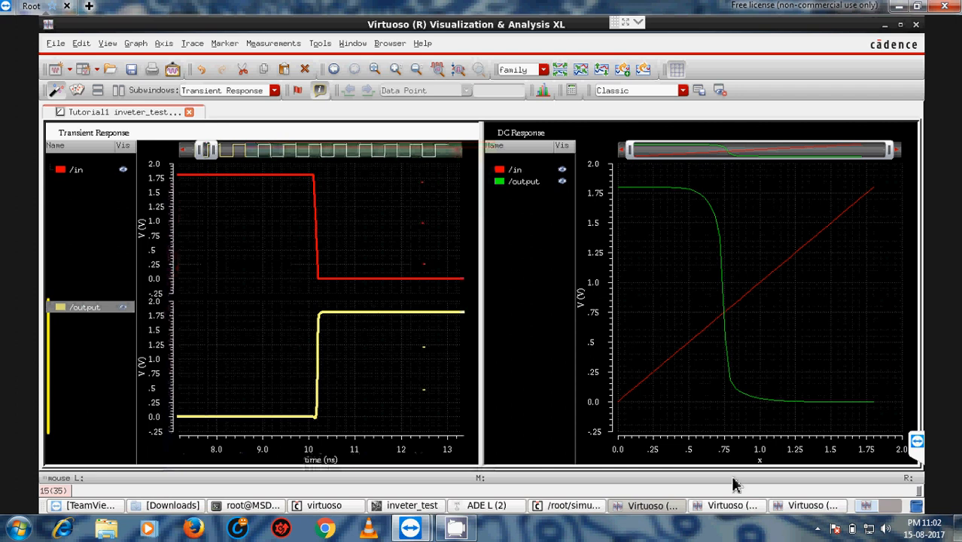
pyautogui.click(800, 517)
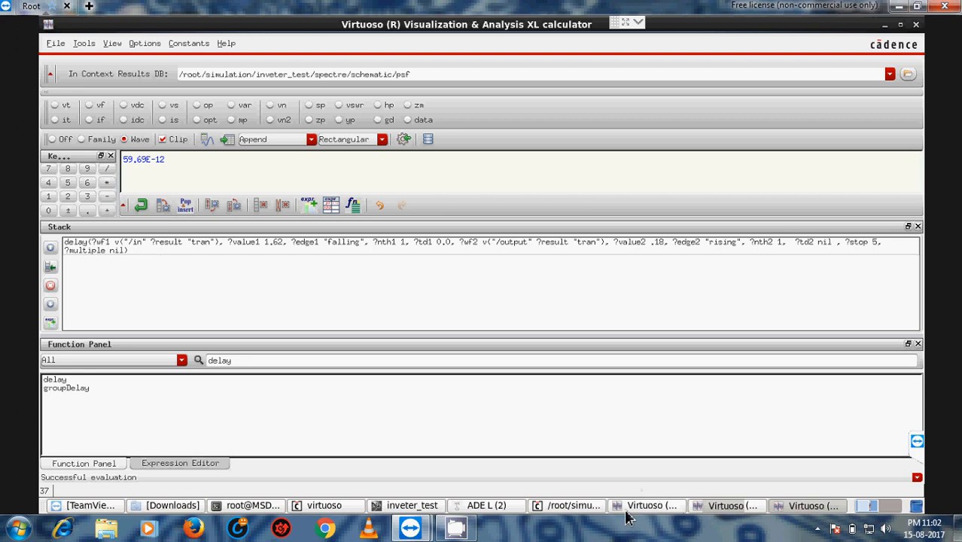
# Step: Open the output setup in the ADE L window and name the new output delay
pyautogui.click(523, 511)
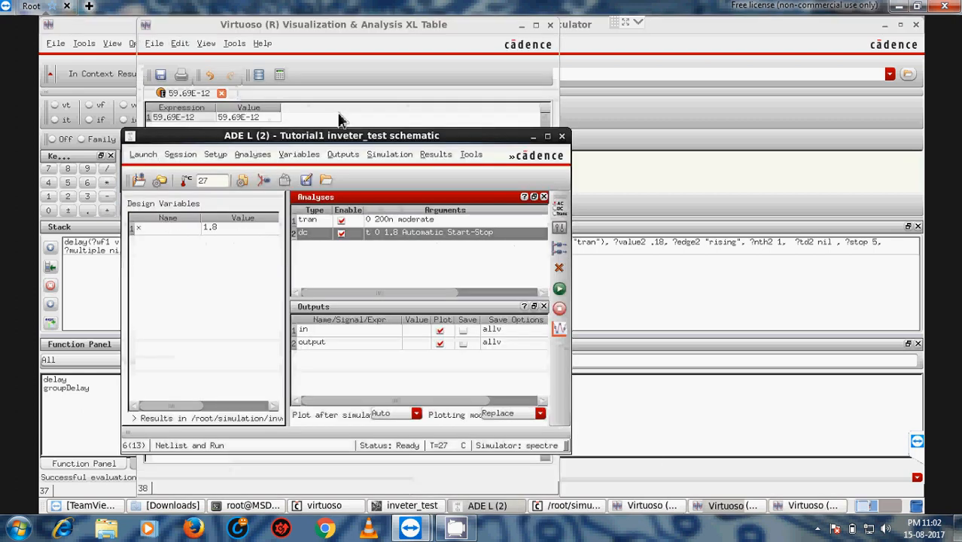
pyautogui.click(342, 155)
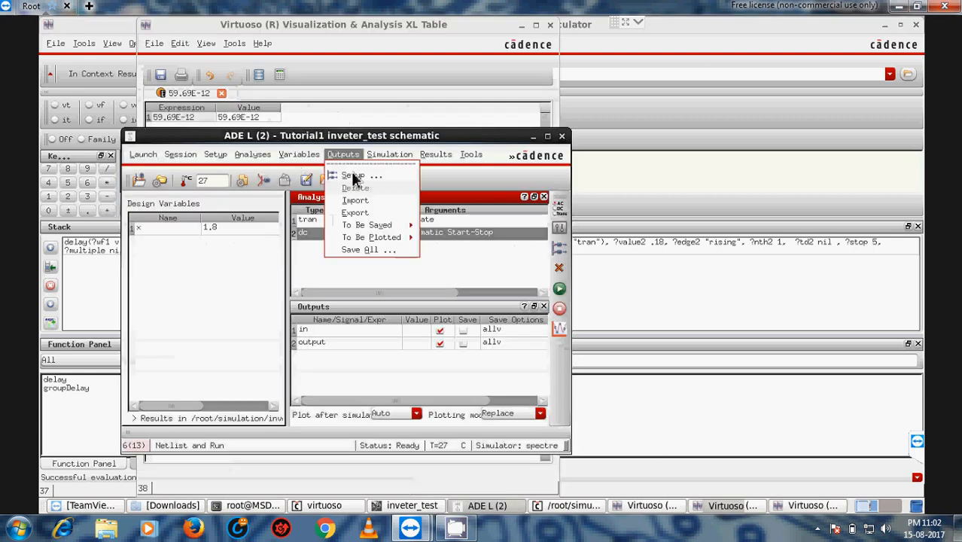
pyautogui.click(361, 175)
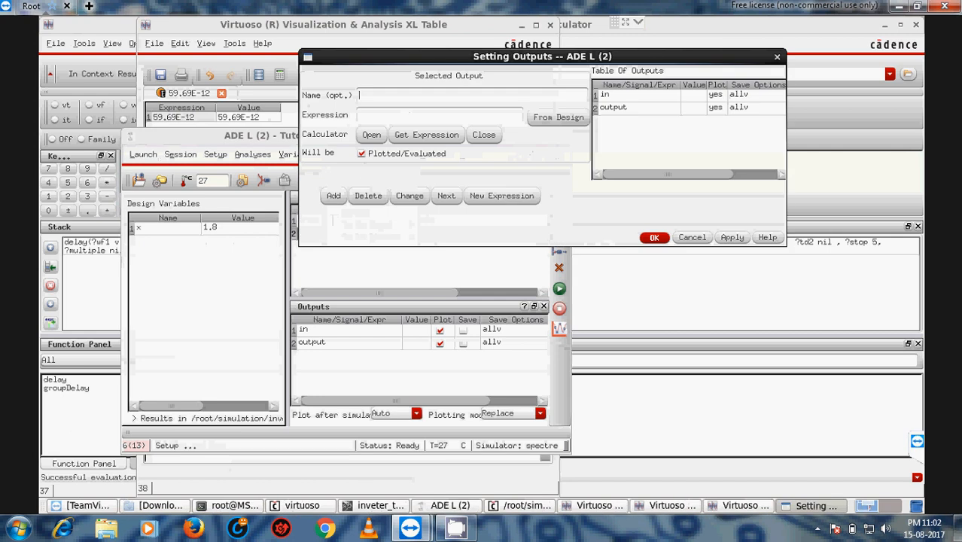
pyautogui.write('delay')
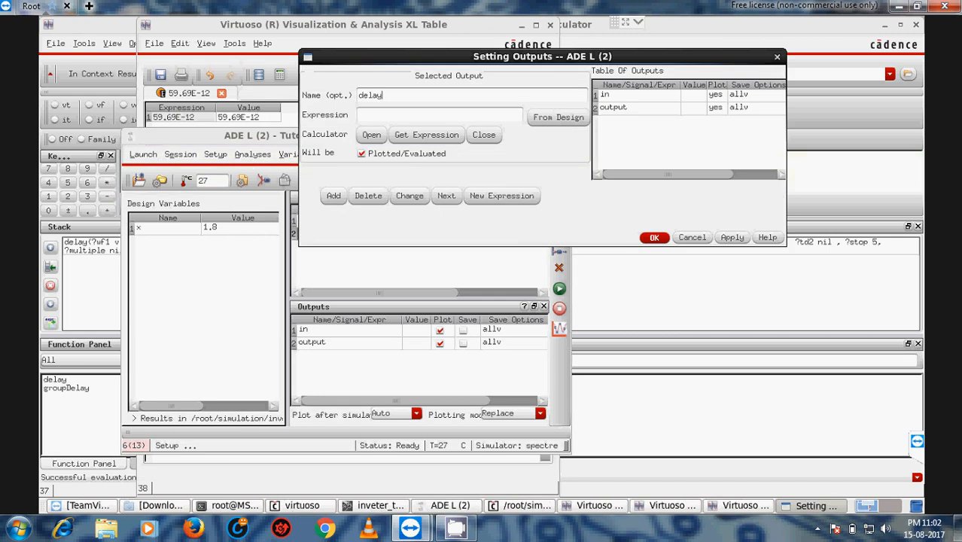
pyautogui.click(443, 136)
pyautogui.moveTo(397, 114); pyautogui.dragTo(350, 120)
pyautogui.press('BackSpace')
# Step: Swap the delay expression from the calculator's stack back into its buffer
pyautogui.click(109, 253)
pyautogui.click(111, 246)
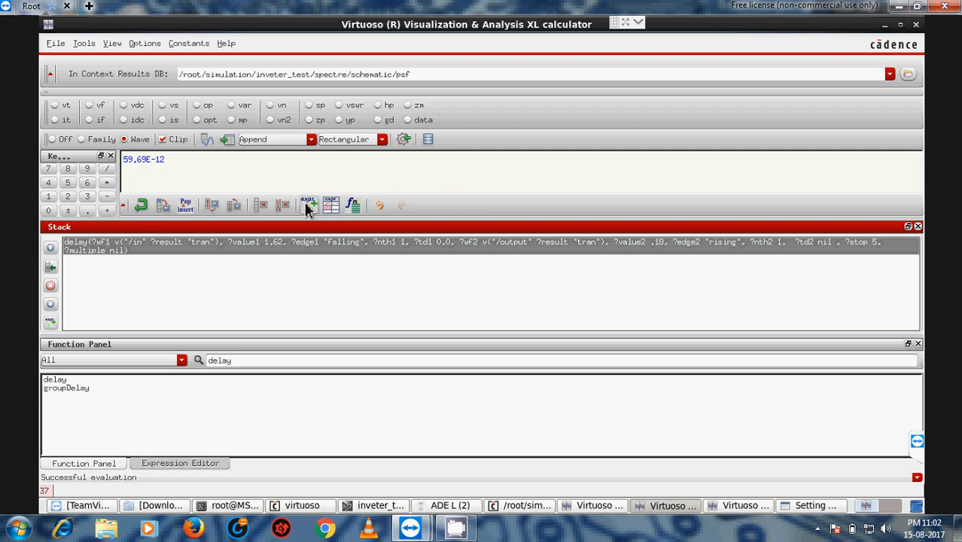
pyautogui.click(170, 207)
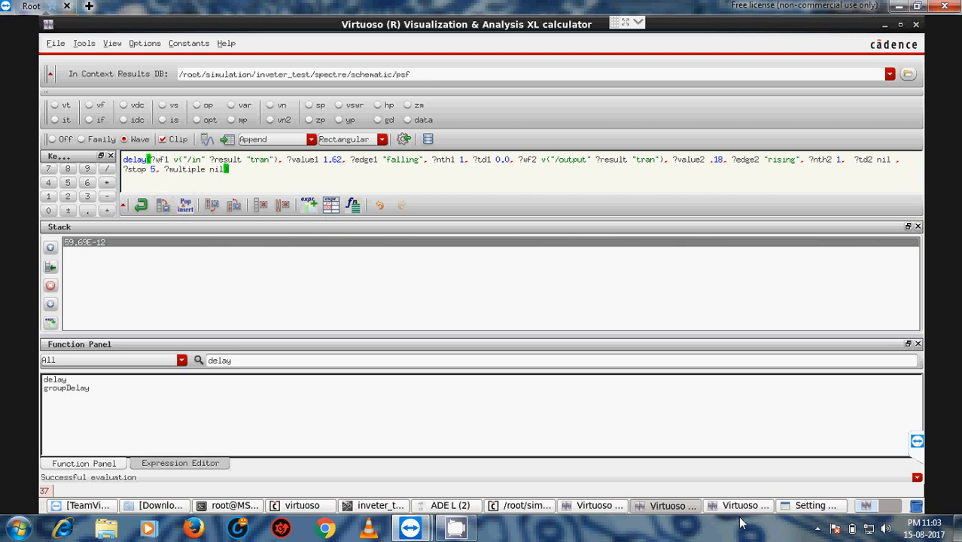
# Step: Fetch the calculator's buffer as the expression of the delay output and accept the output setup
pyautogui.click(785, 506)
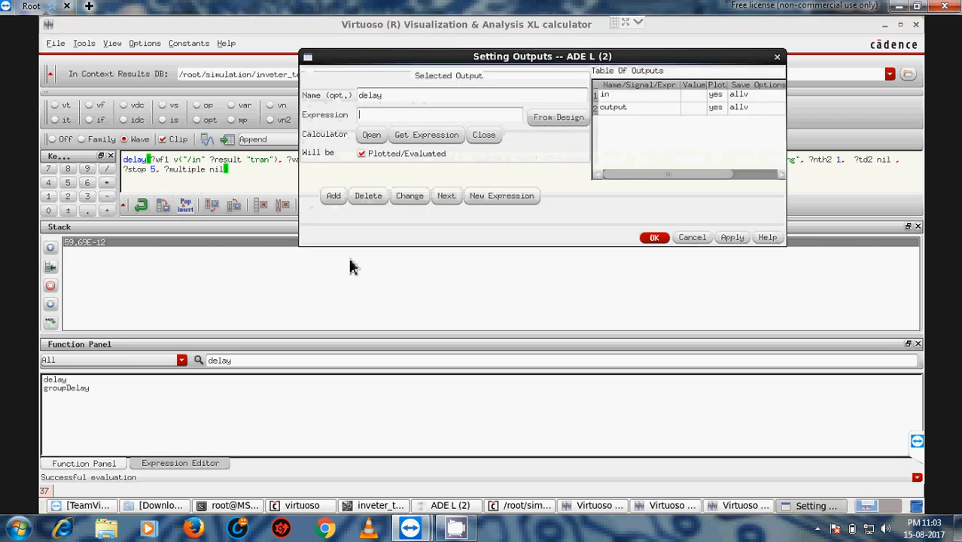
pyautogui.click(422, 135)
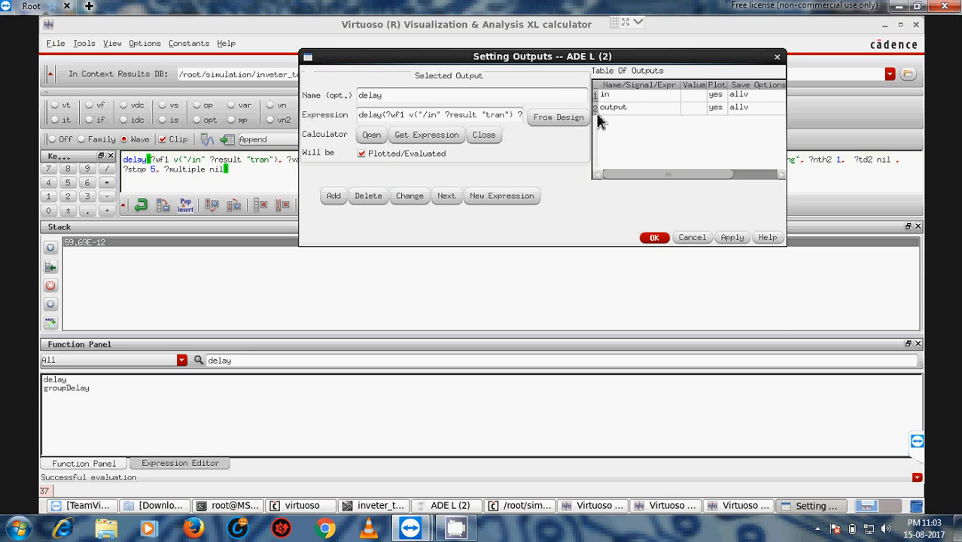
pyautogui.click(654, 238)
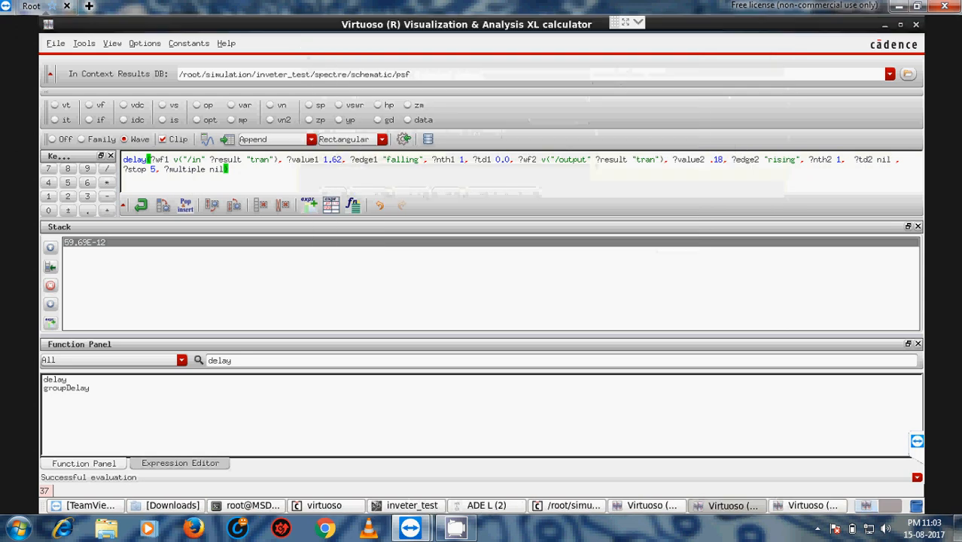
# Step: Rerun the simulation with the delay output, and widen the Value column in the ADE L outputs table
pyautogui.click(509, 510)
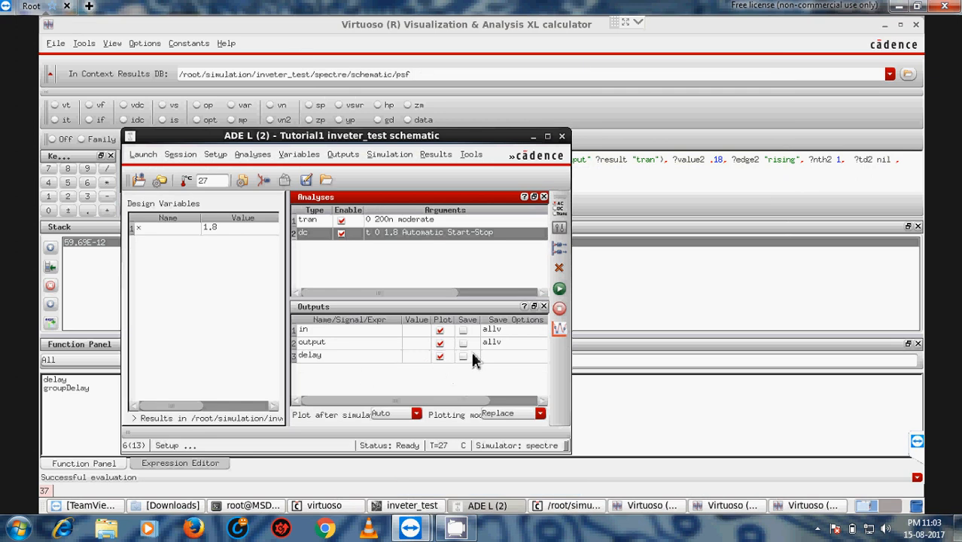
pyautogui.click(559, 288)
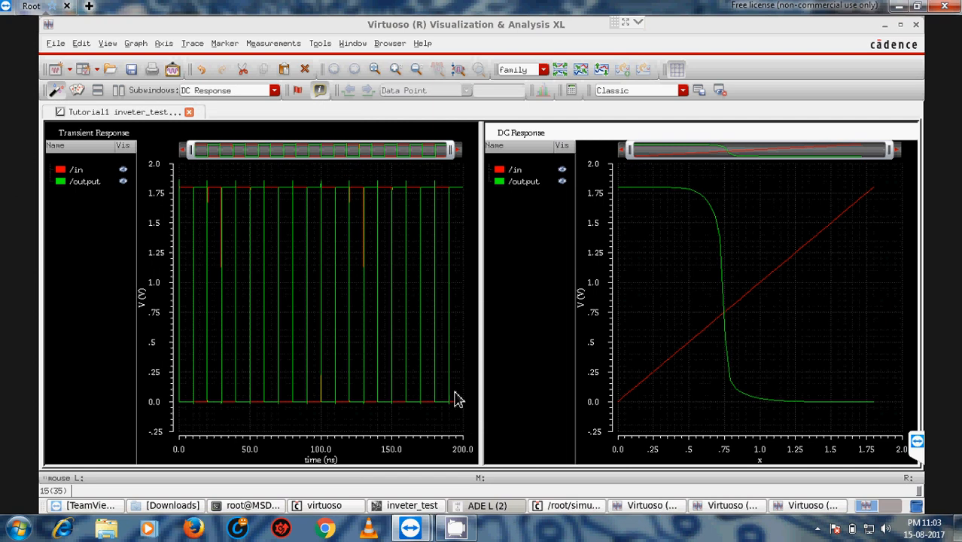
pyautogui.click(482, 501)
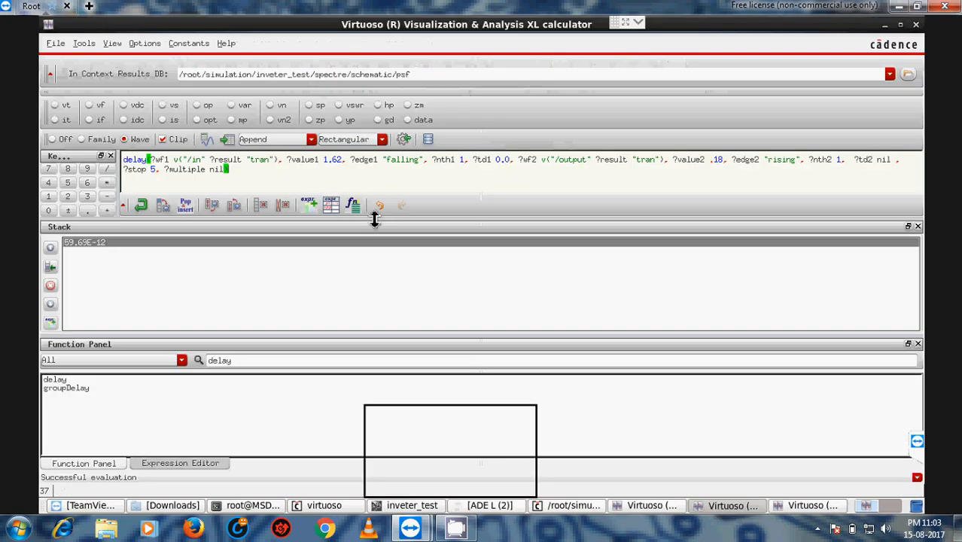
pyautogui.click(497, 506)
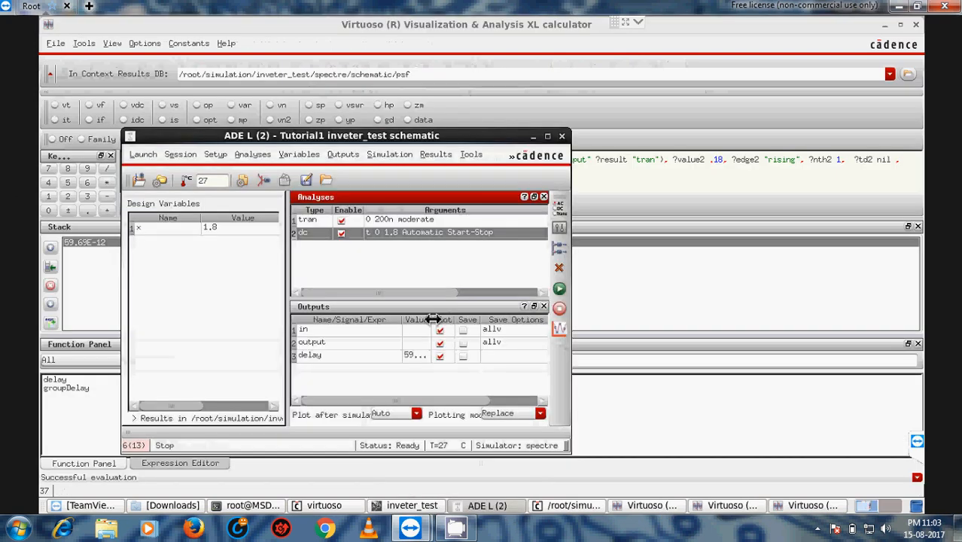
pyautogui.doubleClick(433, 319)
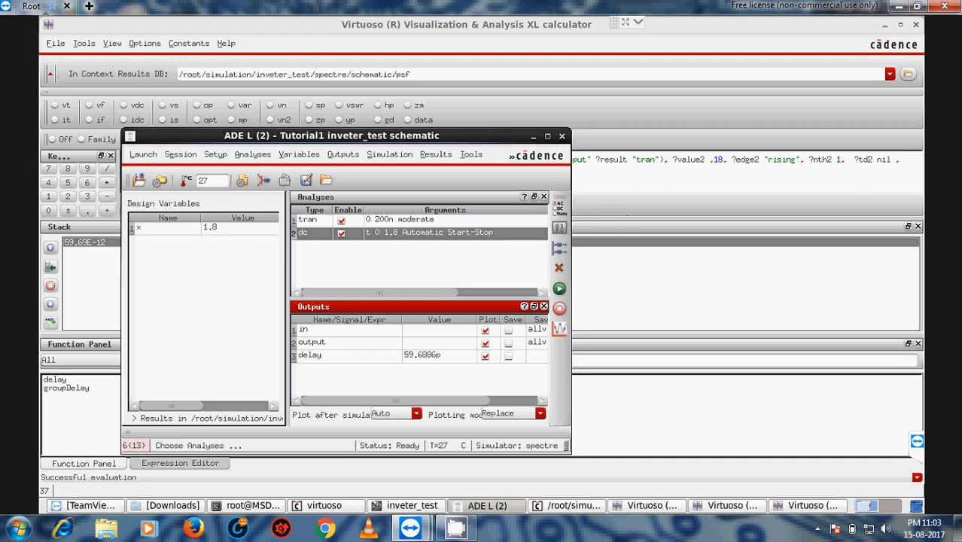
pyautogui.click(595, 286)
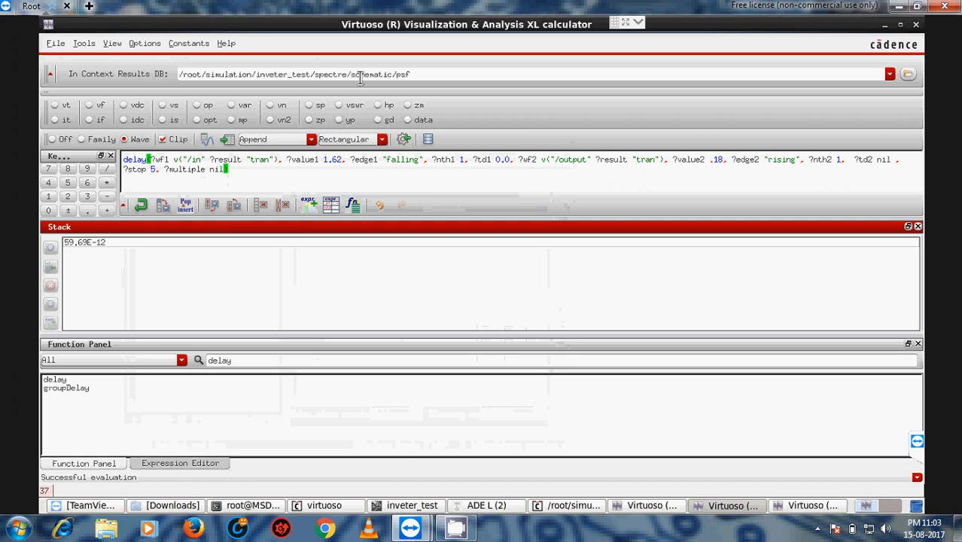
pyautogui.click(196, 106)
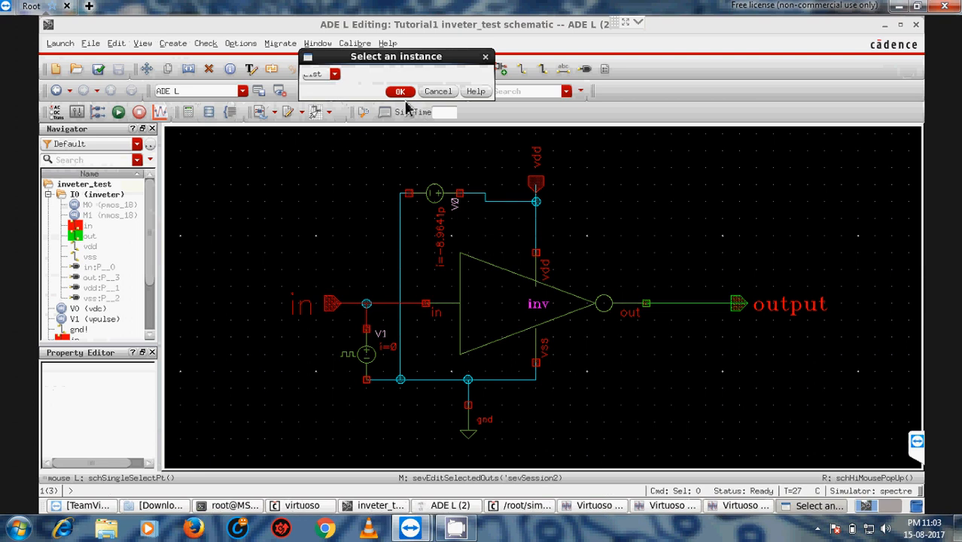
pyautogui.click(335, 74)
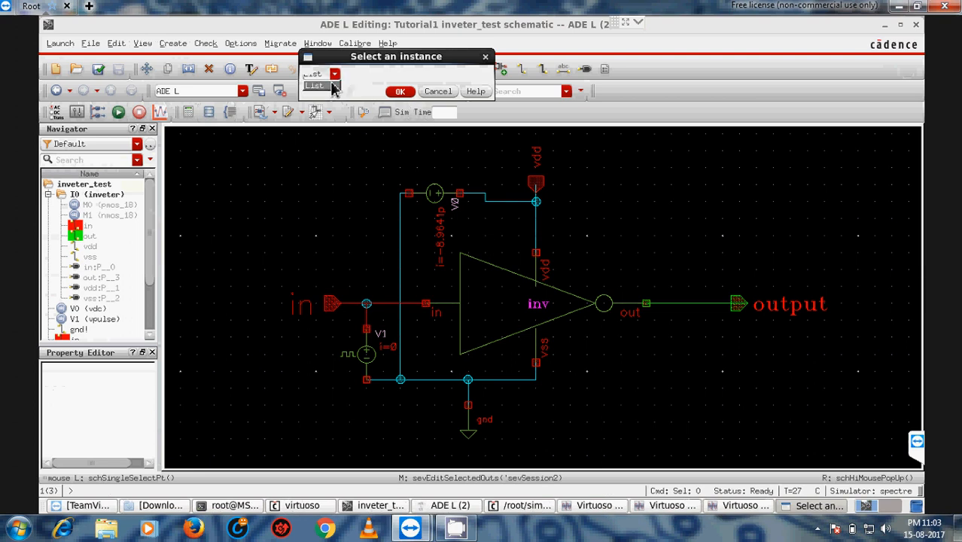
pyautogui.click(316, 86)
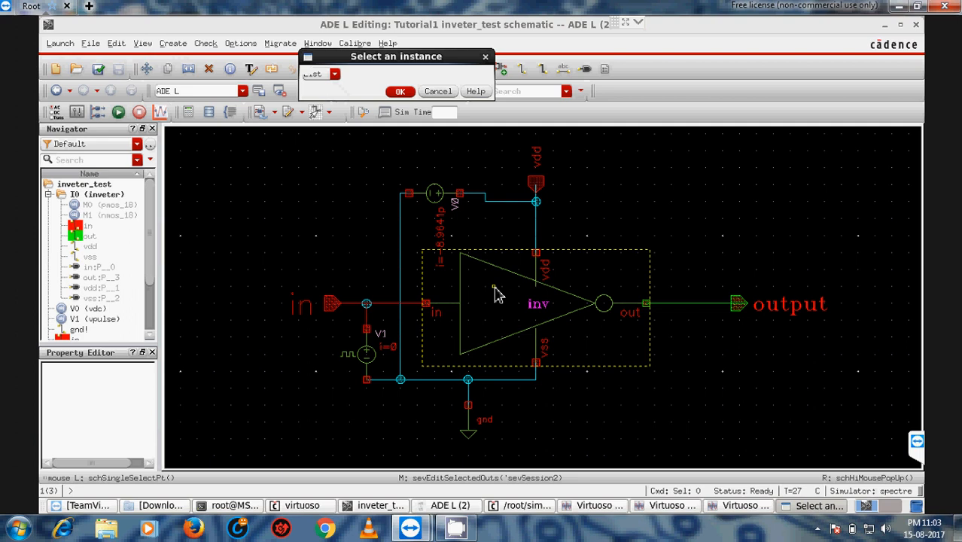
pyautogui.click(439, 92)
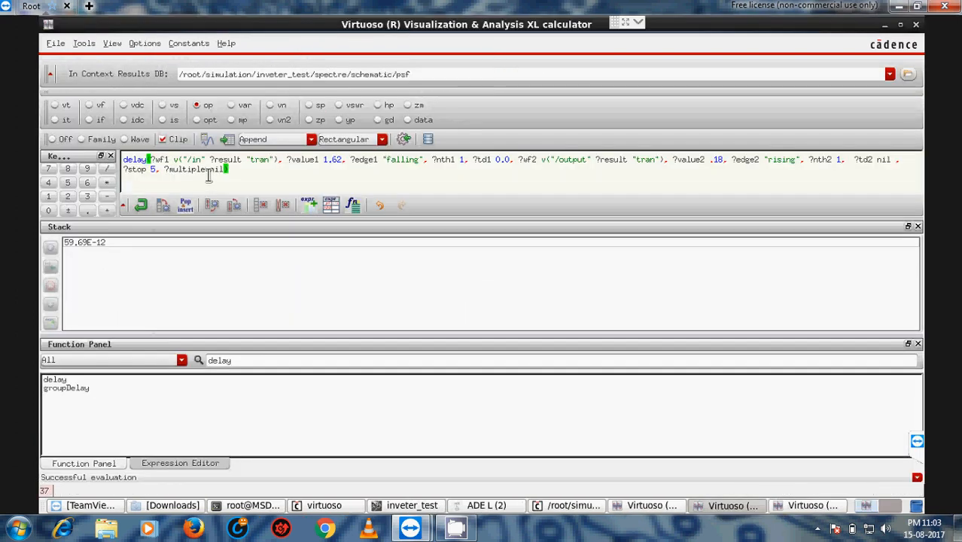
# Step: Request the opt parameters of the inverter instance, descend into its schematic in the current tab, and dismiss the parameter list
pyautogui.click(207, 124)
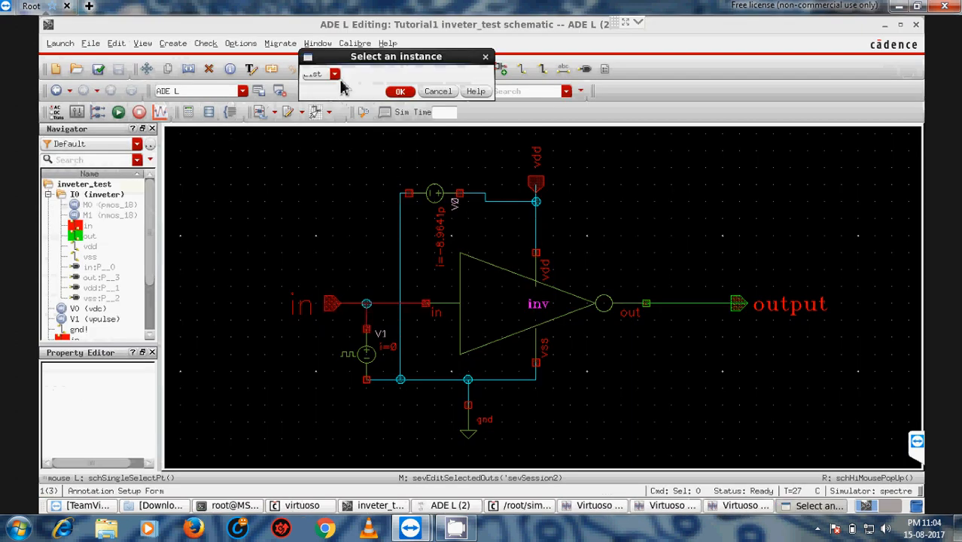
pyautogui.click(336, 74)
pyautogui.click(476, 277)
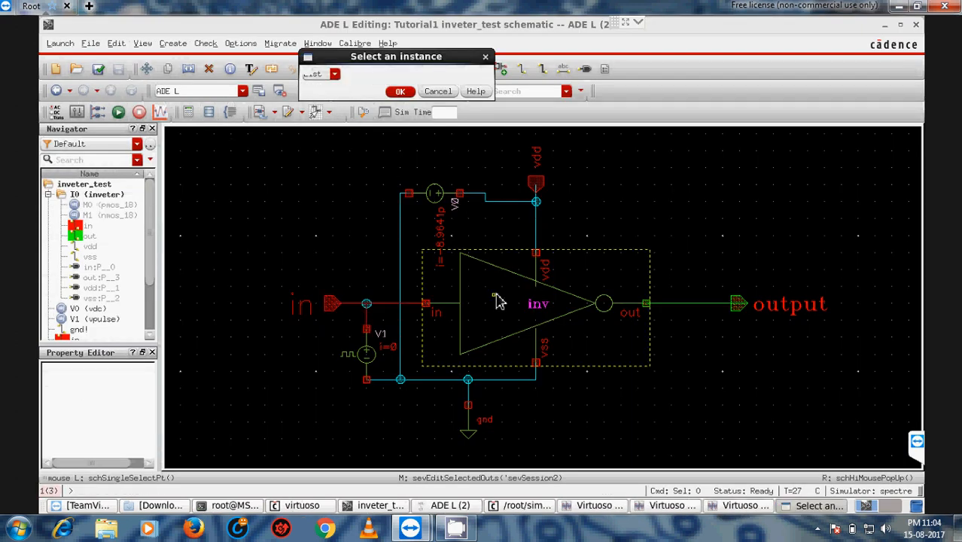
pyautogui.click(496, 294)
pyautogui.click(497, 301)
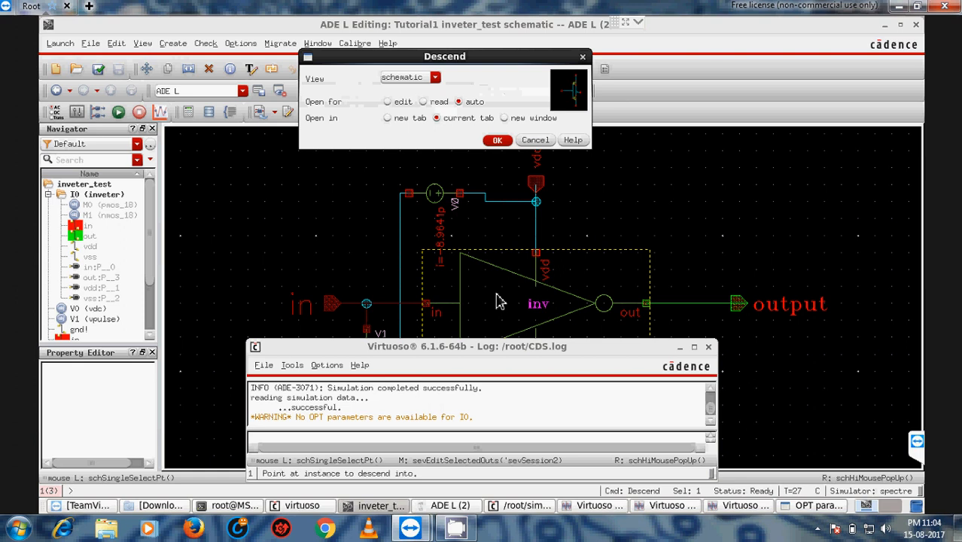
pyautogui.click(497, 140)
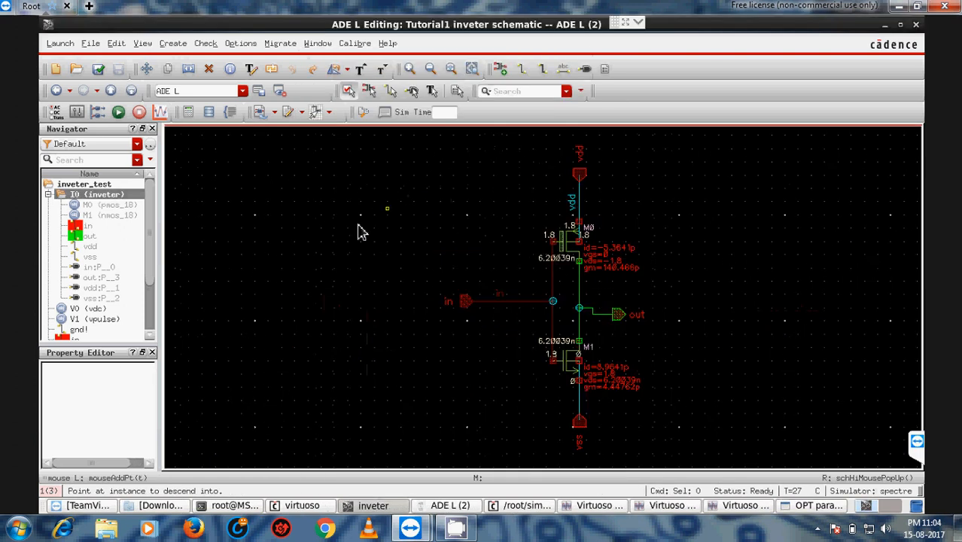
pyautogui.click(791, 511)
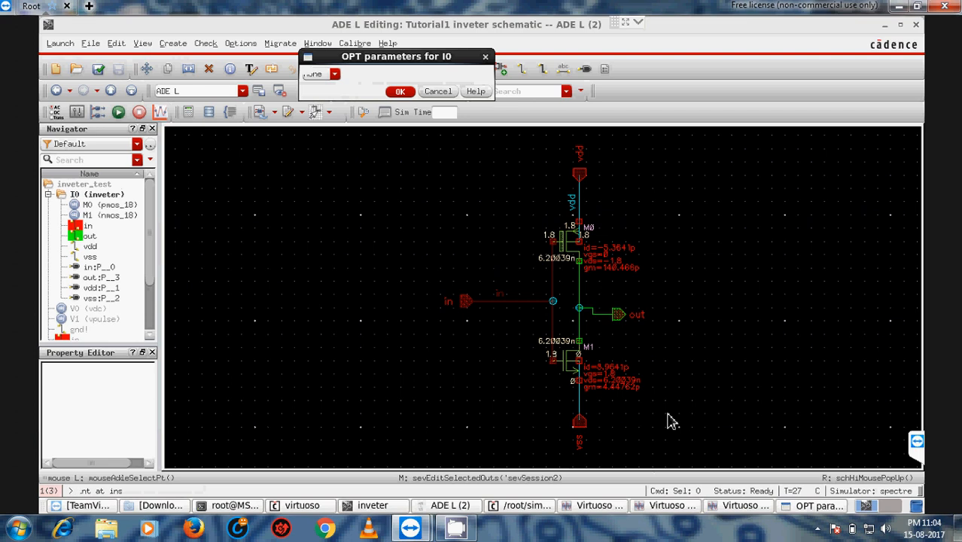
pyautogui.click(436, 92)
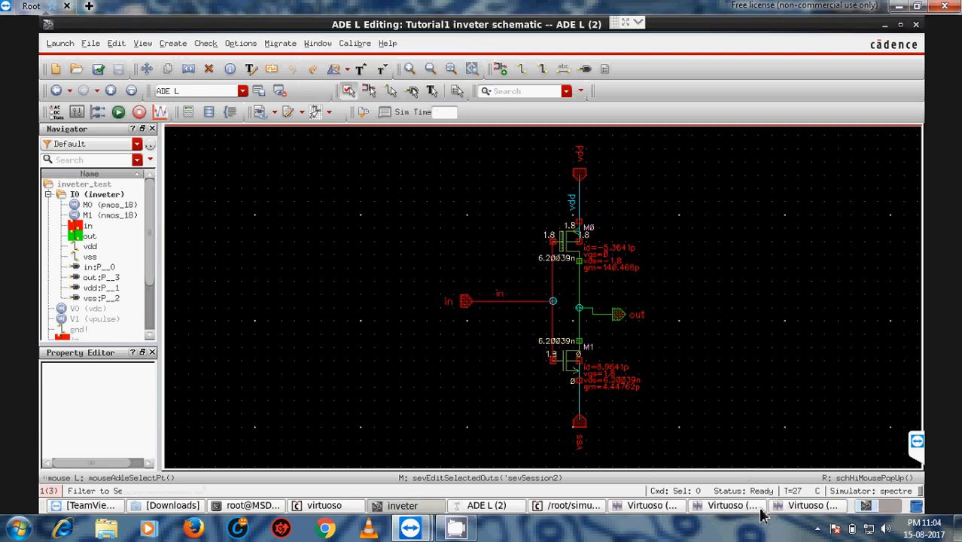
# Step: Close the results table showing the evaluated delay, and bring up the calculator
pyautogui.click(791, 506)
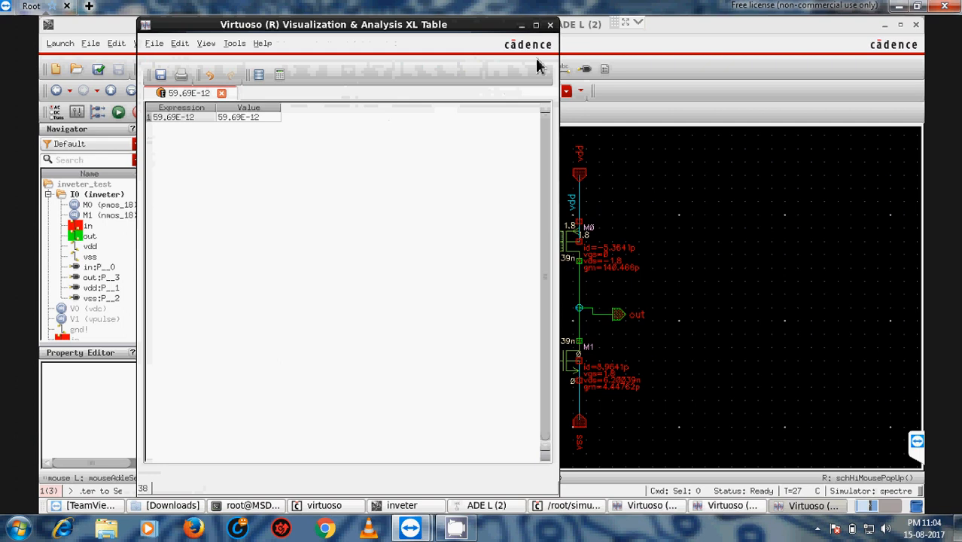
pyautogui.click(550, 25)
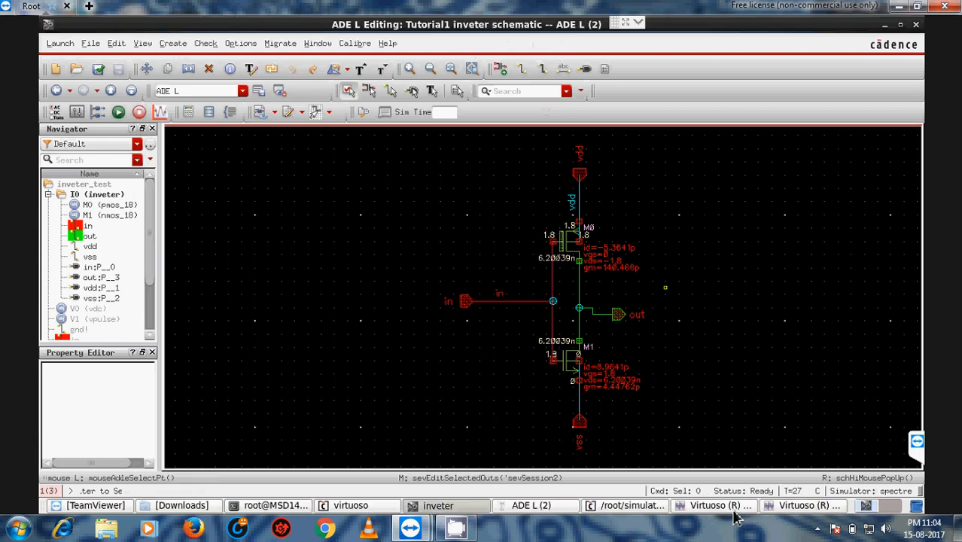
pyautogui.click(735, 515)
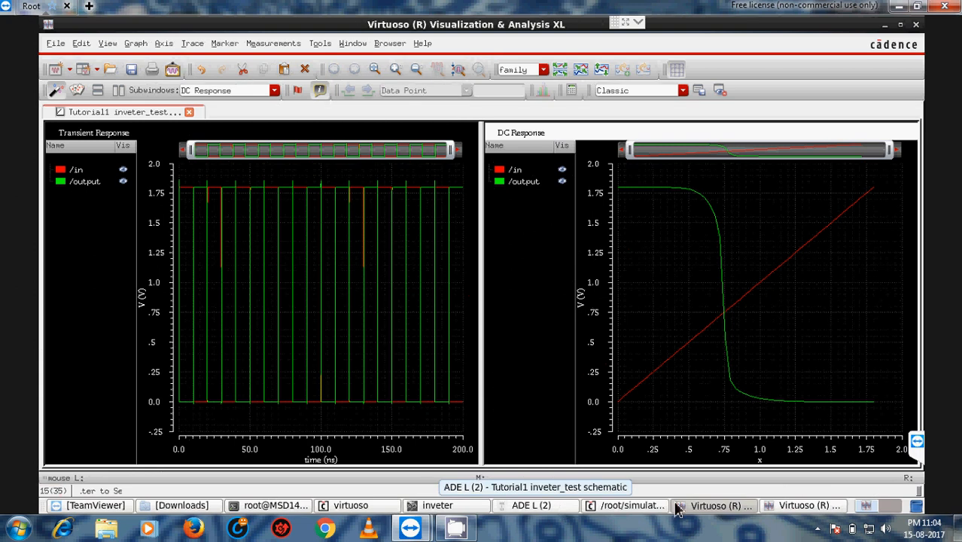
pyautogui.click(781, 510)
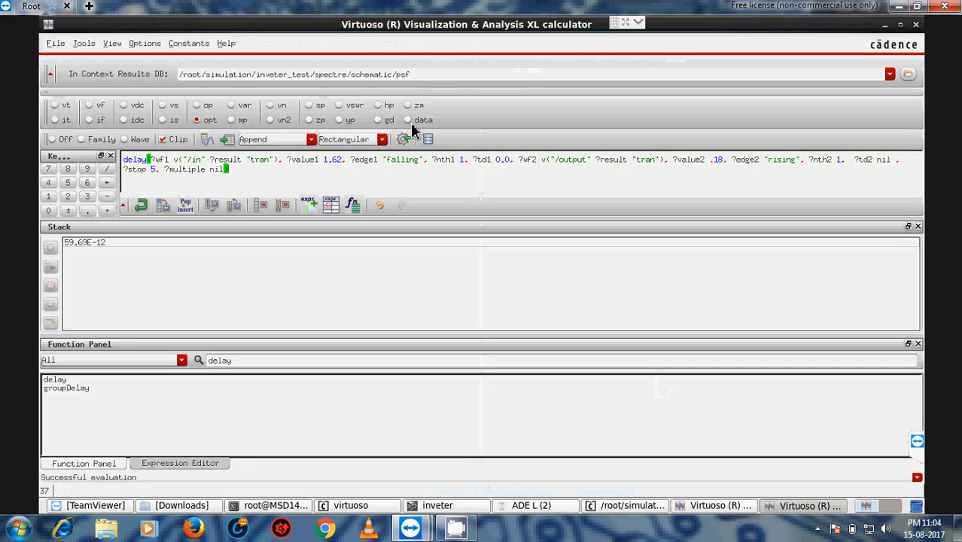
pyautogui.click(203, 122)
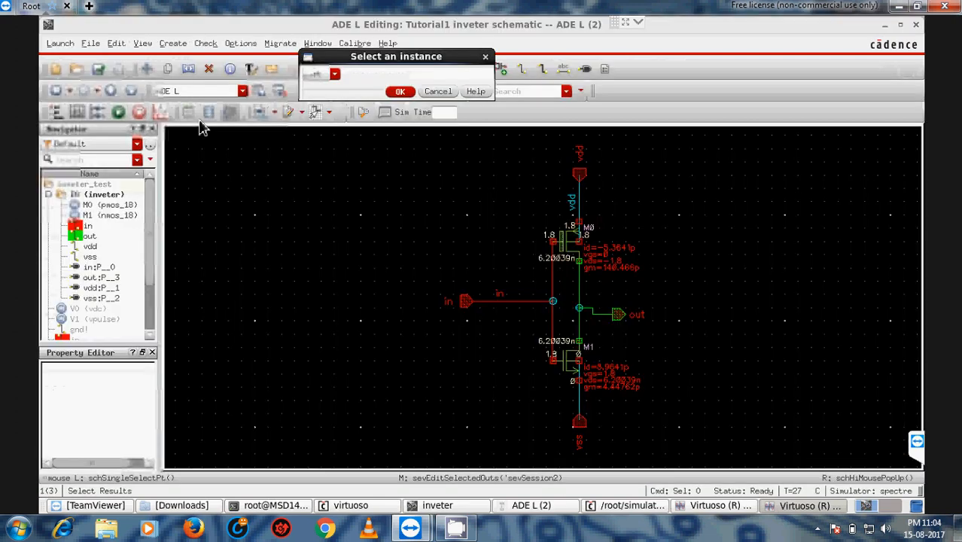
pyautogui.click(439, 91)
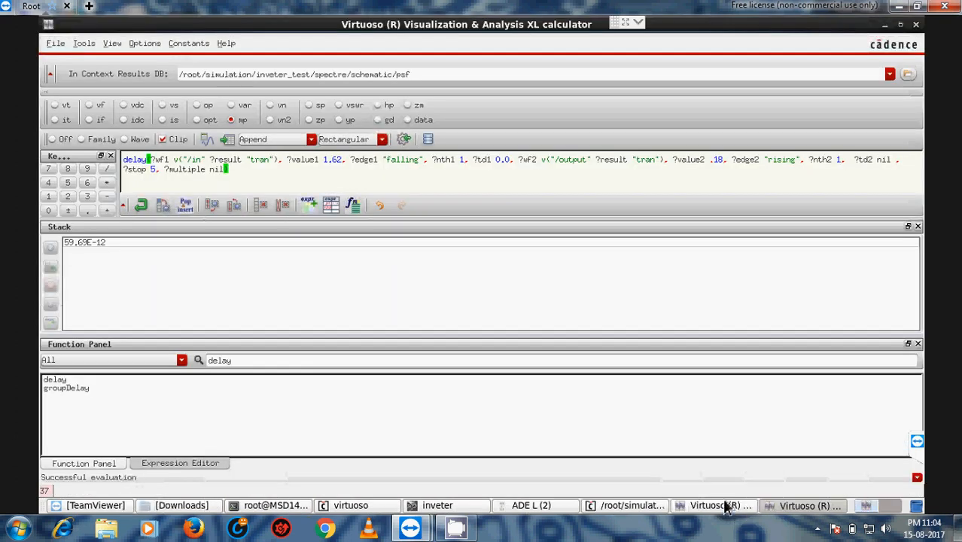
pyautogui.click(203, 122)
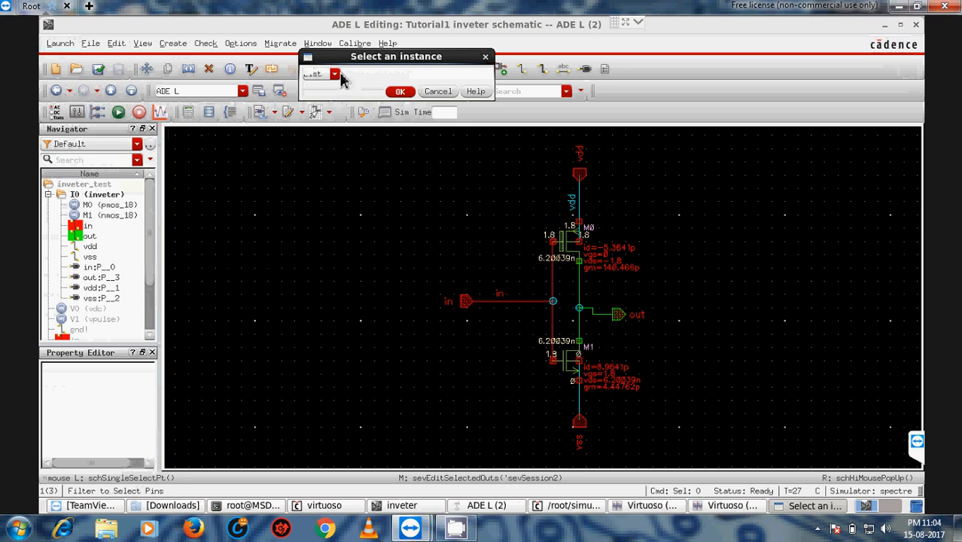
pyautogui.click(399, 91)
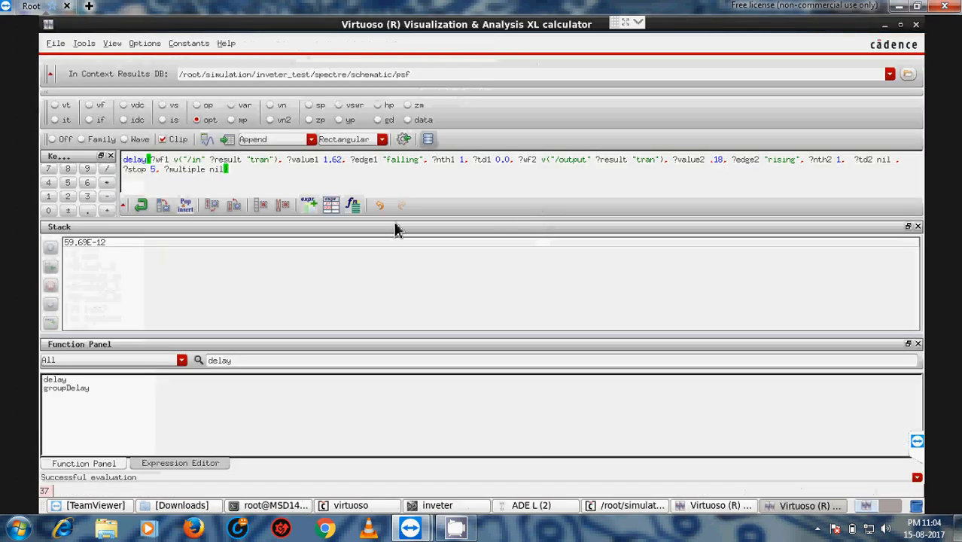
pyautogui.click(53, 139)
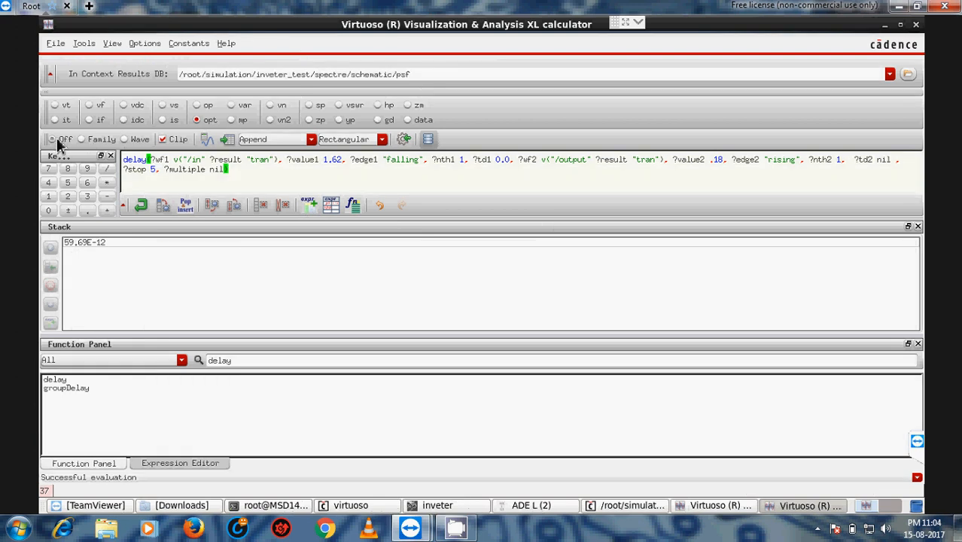
# Step: Request the opt parameters of the PMOS transistor M0 in the inverter schematic and bring up its parameter list
pyautogui.click(197, 121)
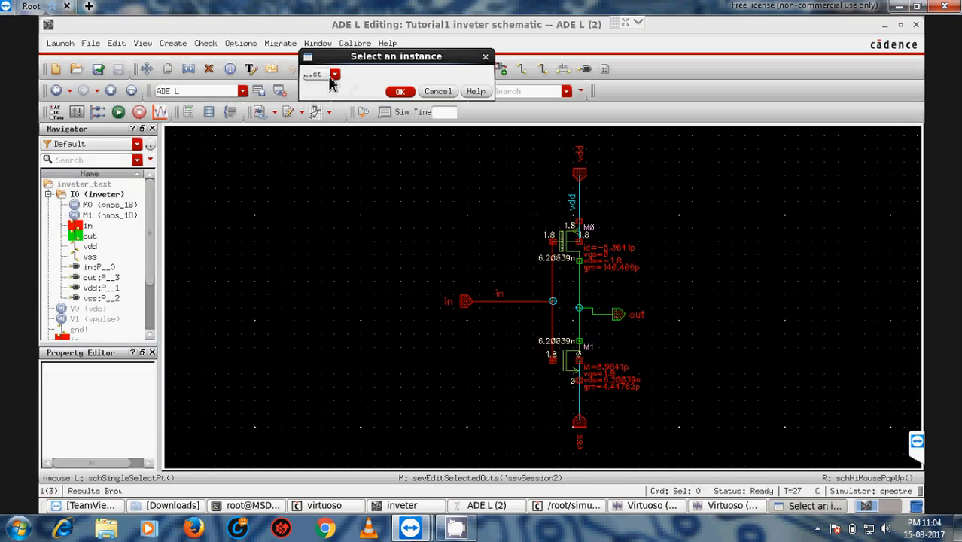
pyautogui.click(334, 76)
pyautogui.click(369, 92)
pyautogui.click(572, 247)
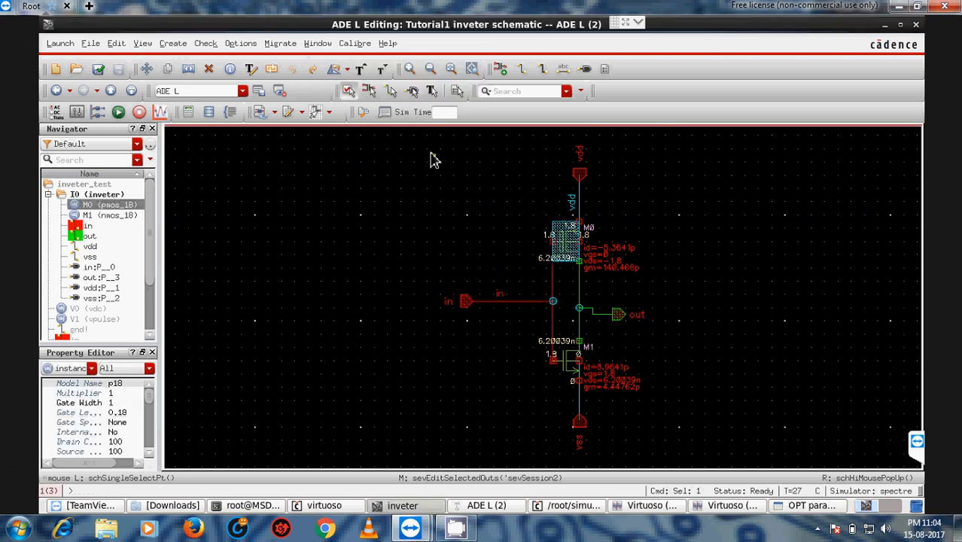
pyautogui.click(804, 508)
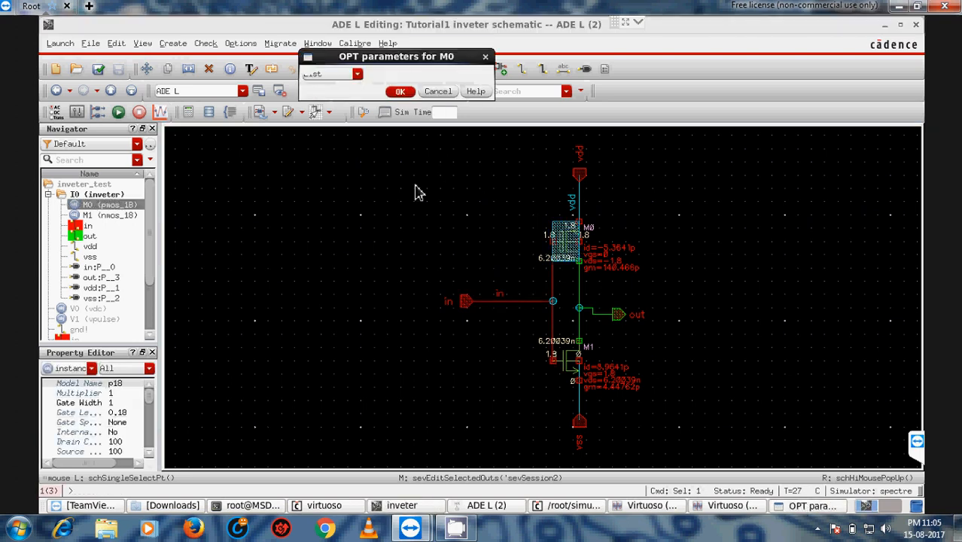
# Step: Look through M0's opt parameters and send its region parameter to the calculator's buffer
pyautogui.click(358, 75)
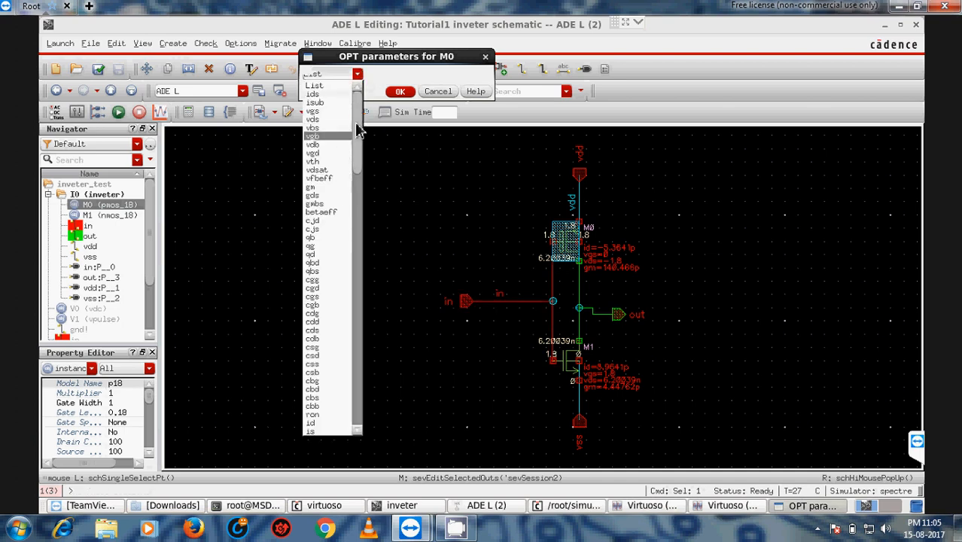
pyautogui.moveTo(359, 129); pyautogui.dragTo(358, 400)
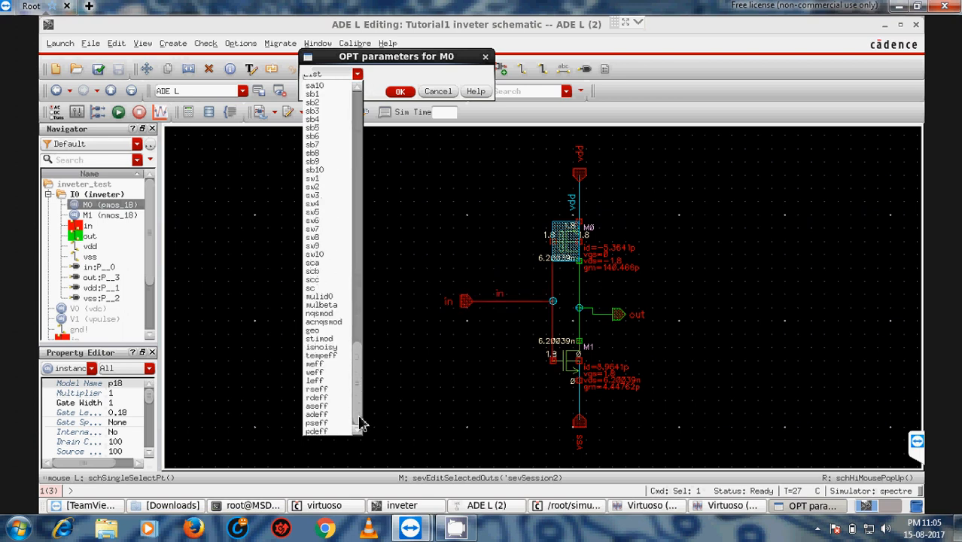
pyautogui.moveTo(361, 423); pyautogui.dragTo(378, 286)
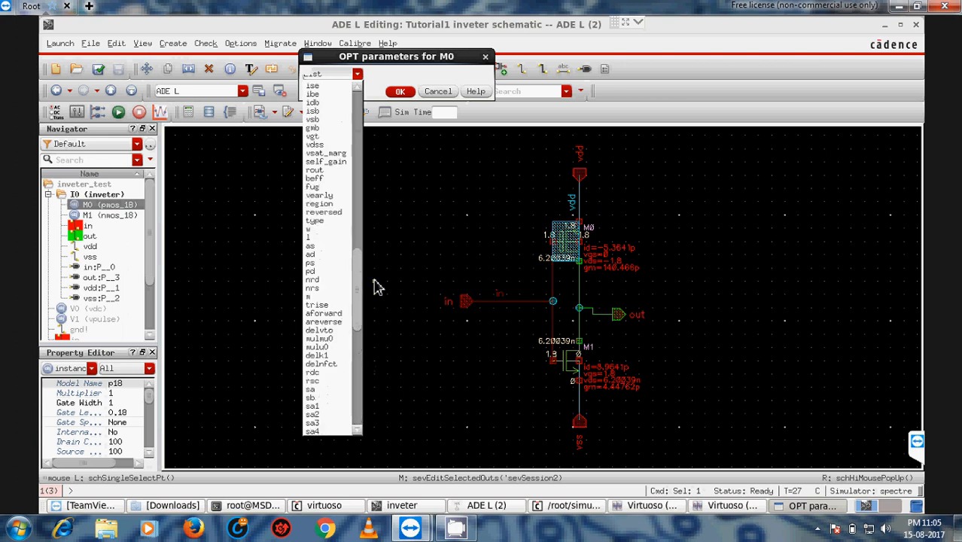
pyautogui.click(323, 212)
pyautogui.click(399, 91)
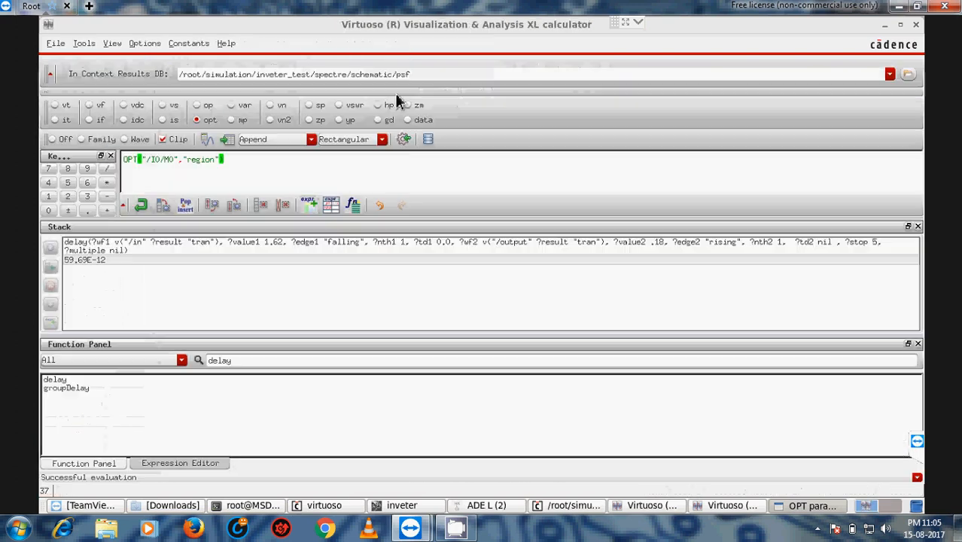
# Step: Set up an ADE L output named region, fetching its expression from the calculator
pyautogui.click(506, 510)
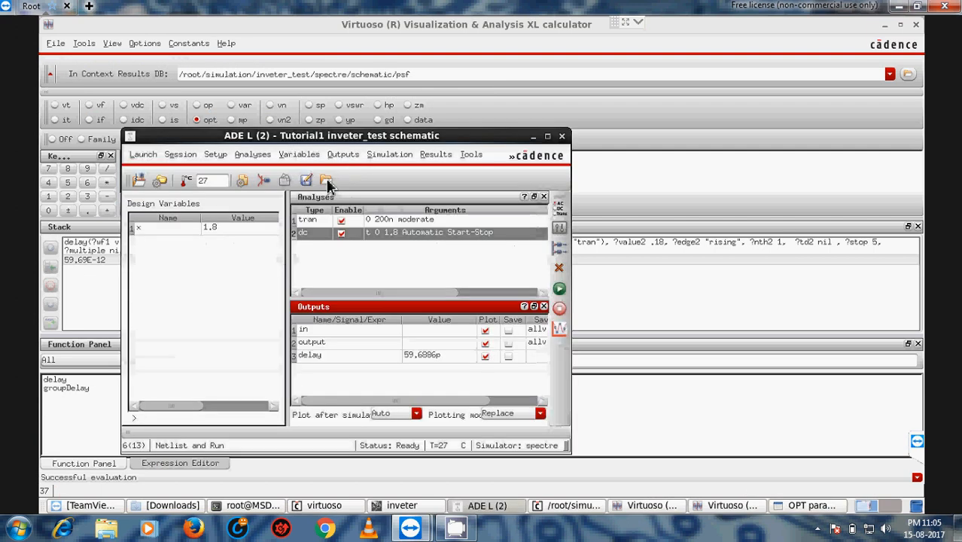
pyautogui.click(343, 154)
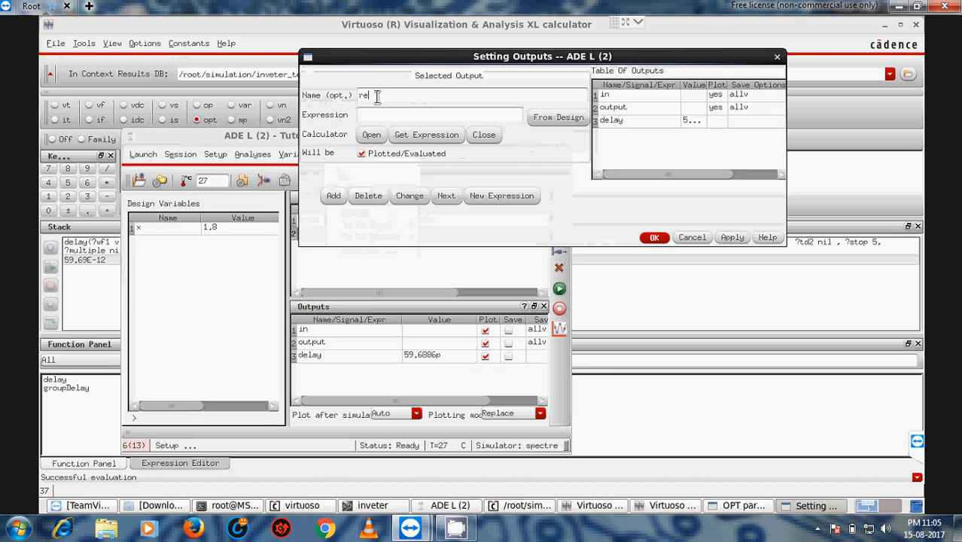
pyautogui.write('region')
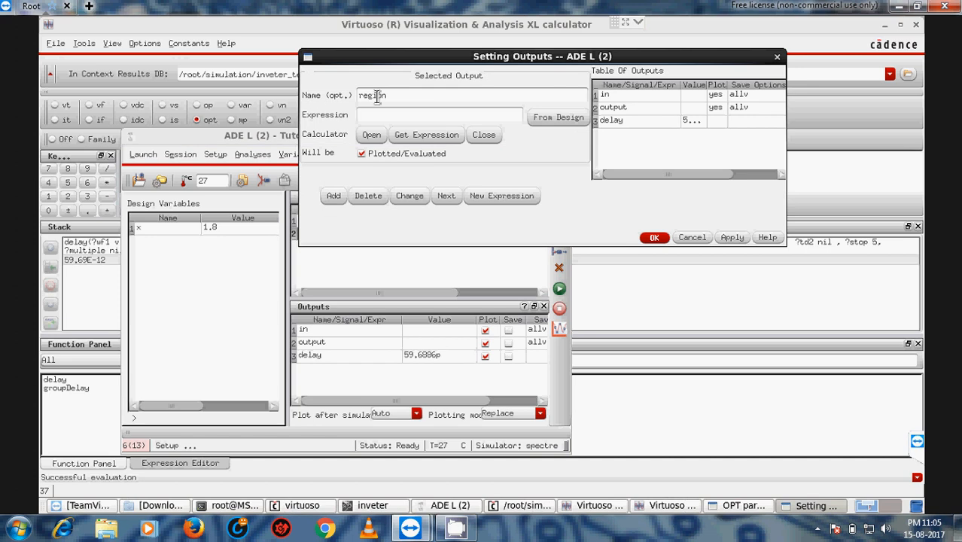
pyautogui.click(415, 140)
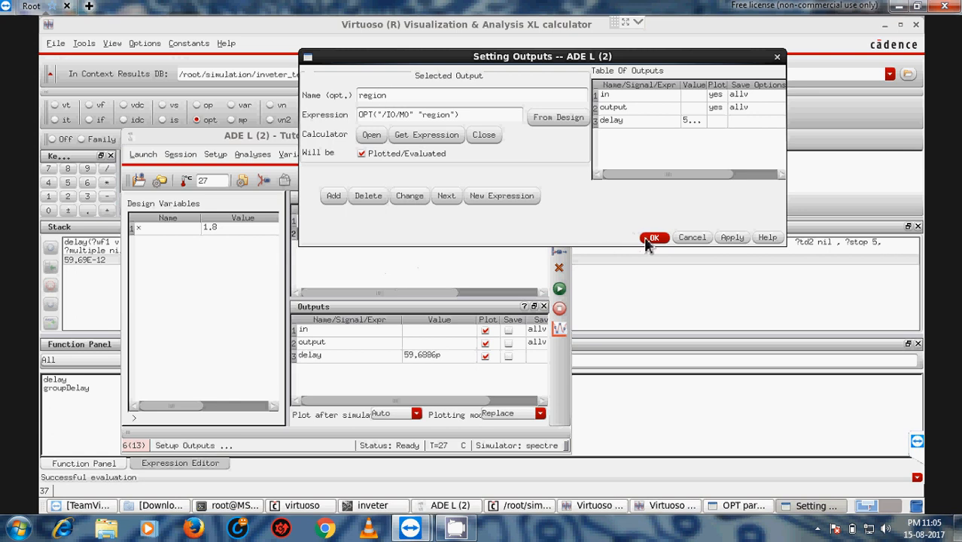
# Step: Send M0's vth parameter from its opt parameter list to the calculator's buffer
pyautogui.click(788, 508)
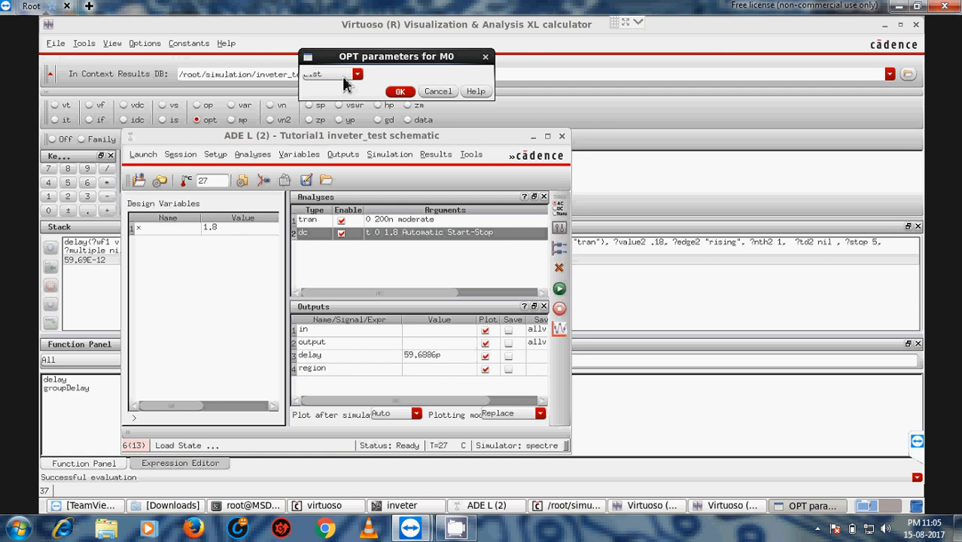
pyautogui.click(347, 75)
pyautogui.scroll(-2, 354, 140)
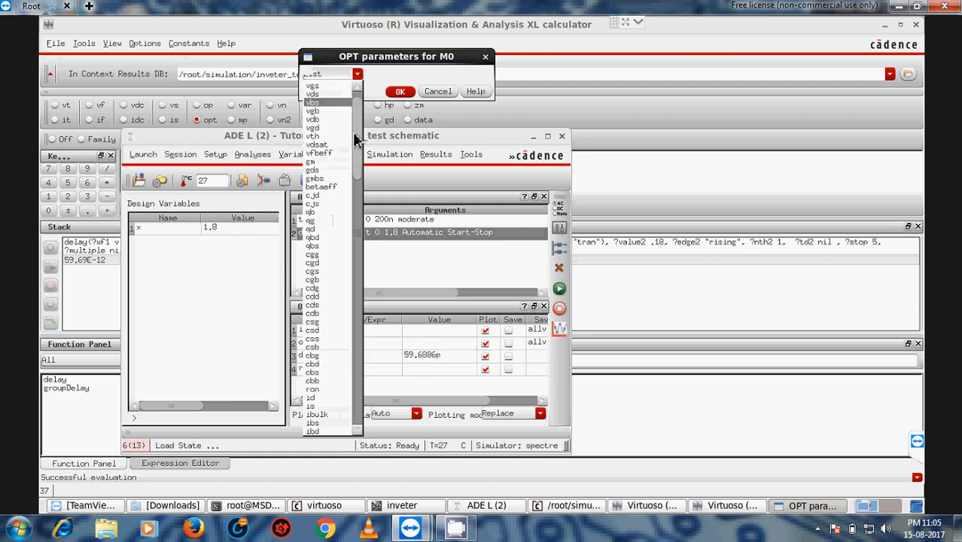
pyautogui.click(319, 132)
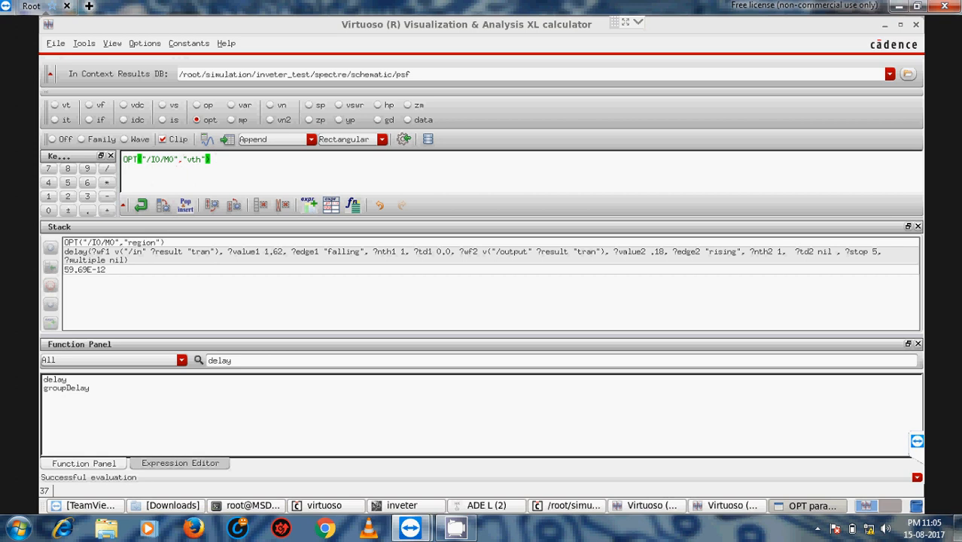
# Step: Set up an ADE L output named thro, fetching the vth expression from the calculator, and accept it
pyautogui.click(485, 506)
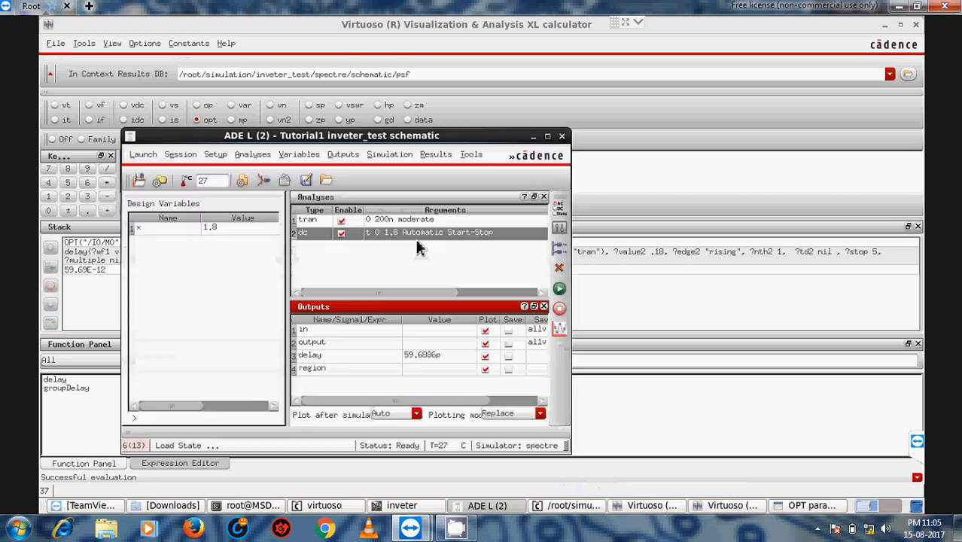
pyautogui.click(340, 156)
pyautogui.click(348, 180)
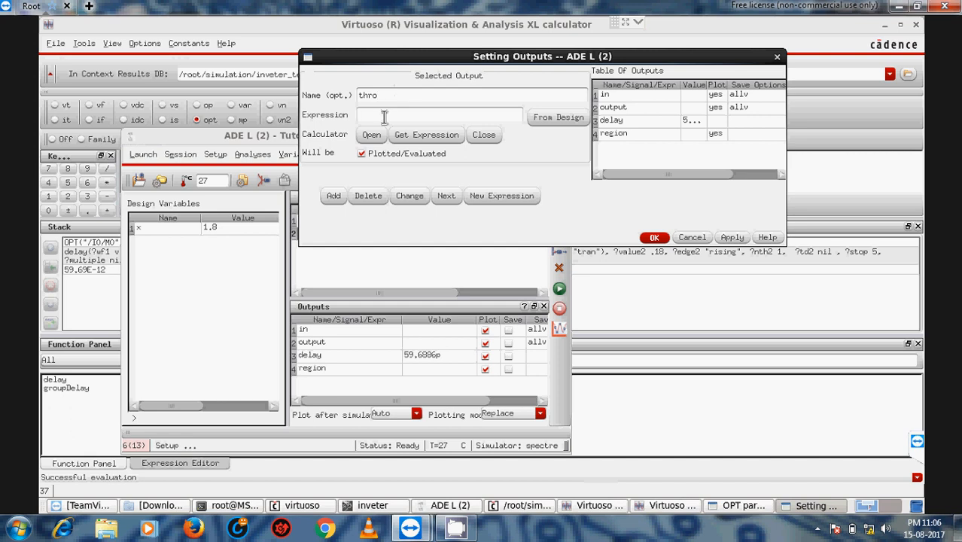
pyautogui.click(407, 133)
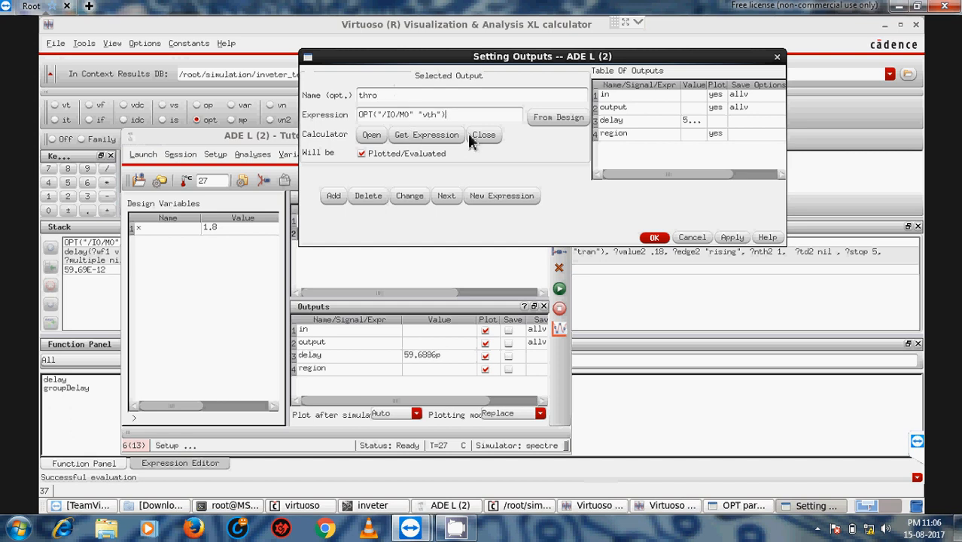
pyautogui.click(654, 237)
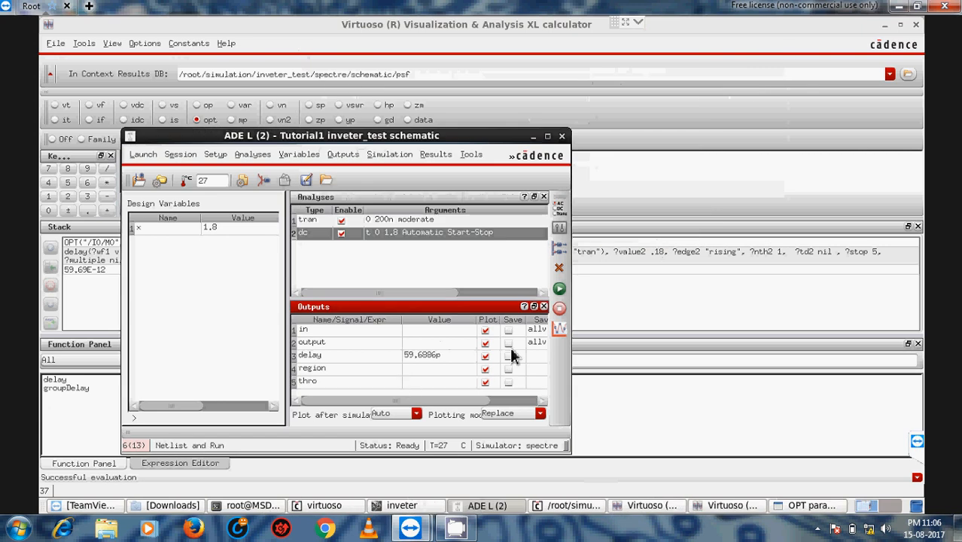
# Step: Rerun the simulation with the region and thro outputs, and widen the Value column to inspect their results
pyautogui.click(558, 292)
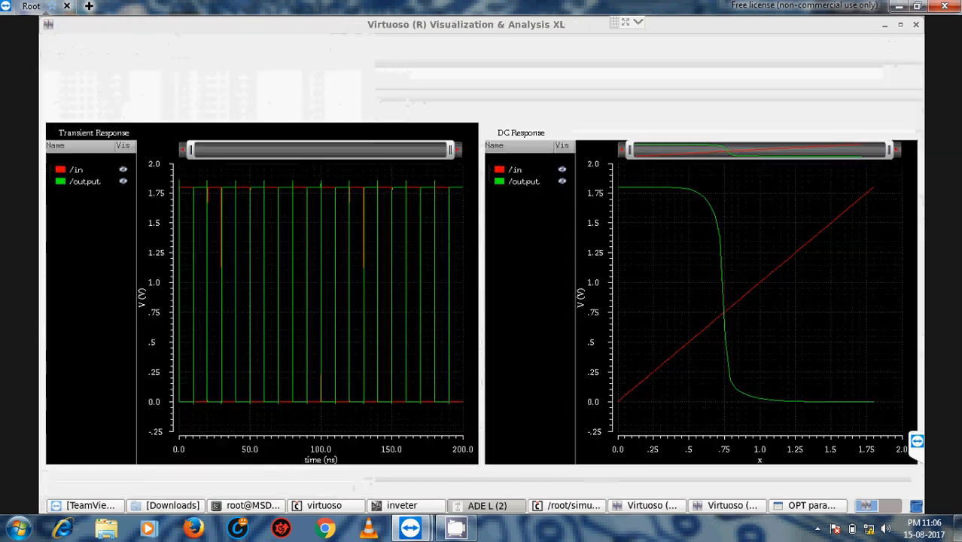
pyautogui.click(511, 505)
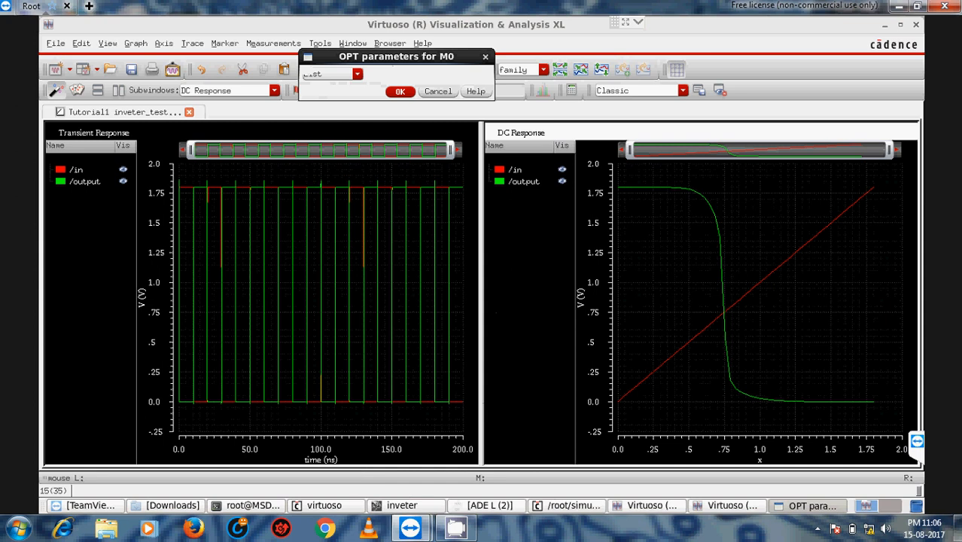
pyautogui.click(502, 507)
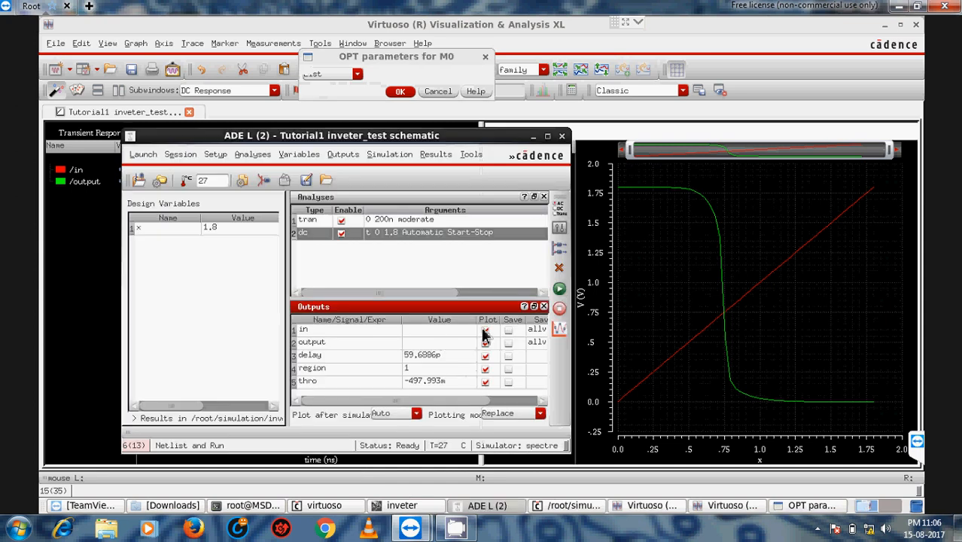
pyautogui.moveTo(480, 320); pyautogui.dragTo(513, 321)
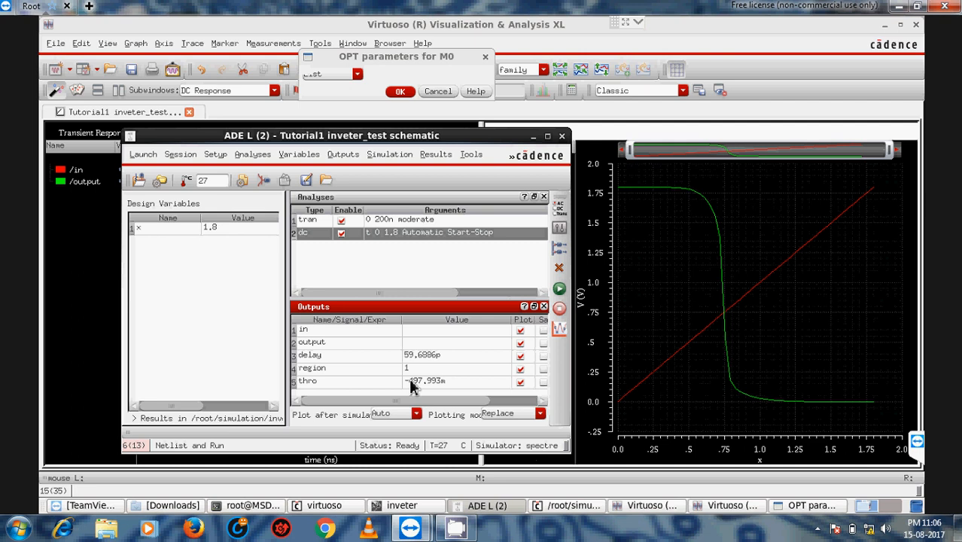
pyautogui.click(530, 401)
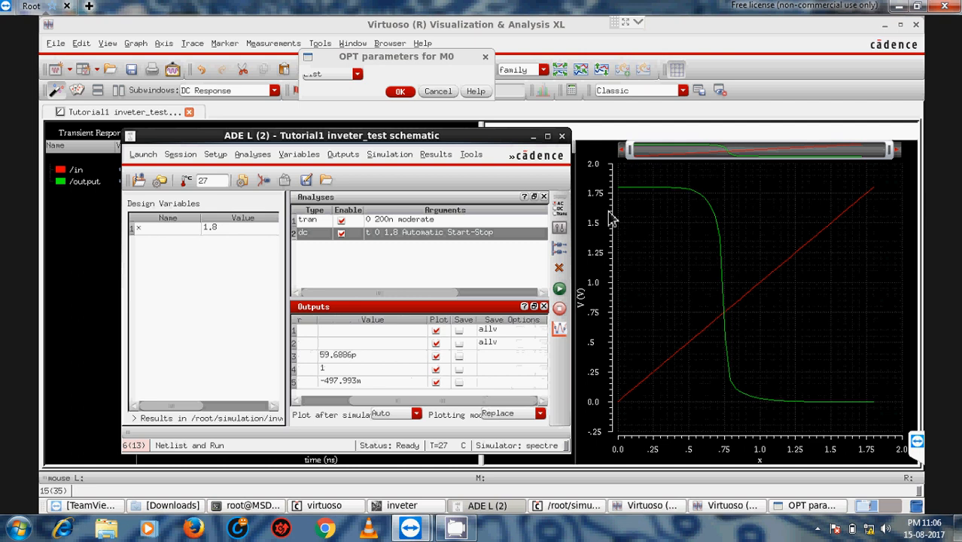
# Step: Minimize the ADE L window, dismiss M0's opt parameter list, and deselect M0 in the schematic
pyautogui.click(533, 136)
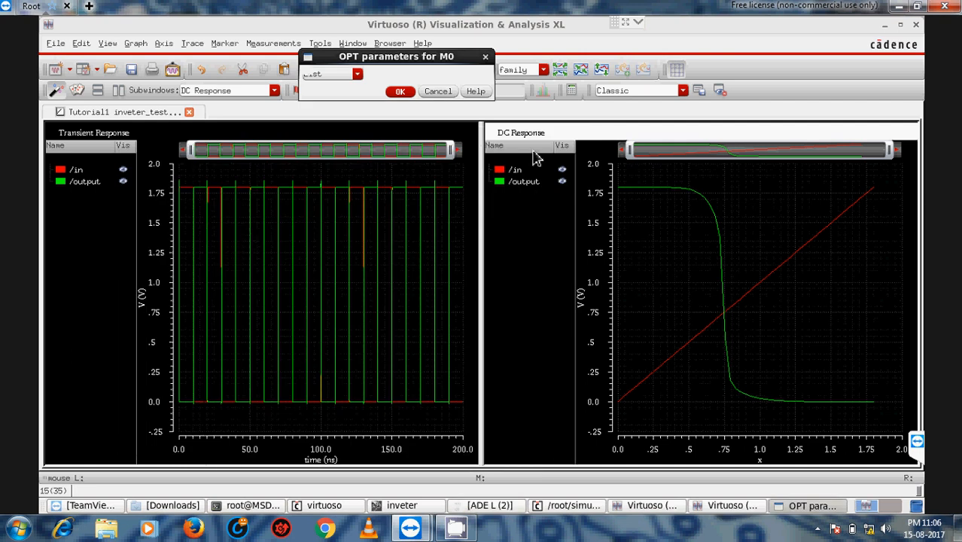
pyautogui.click(436, 91)
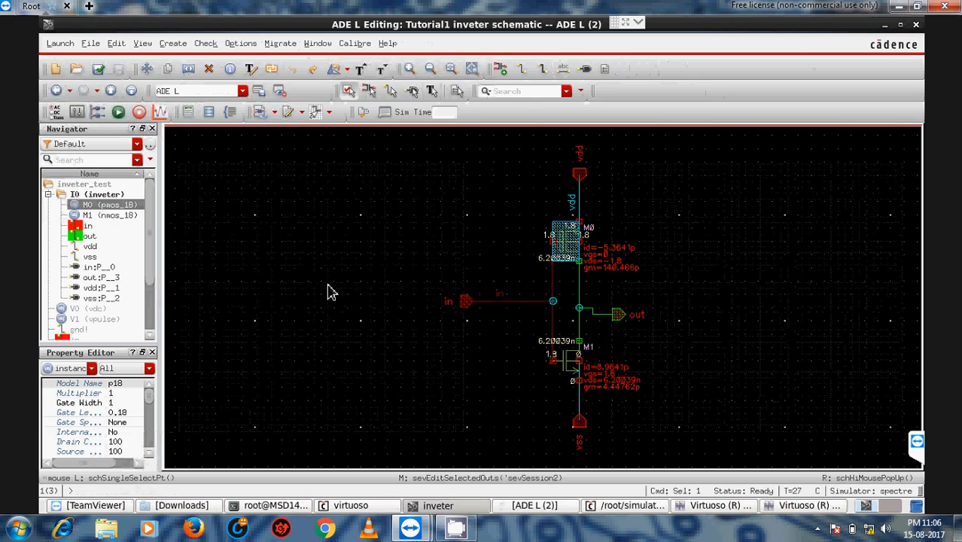
pyautogui.click(282, 298)
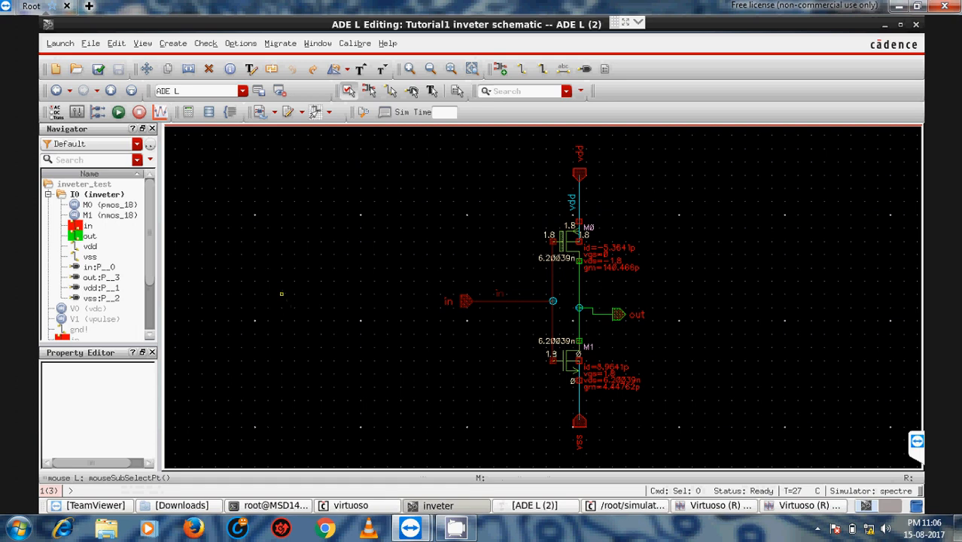
# Step: Return to the inveter_test schematic and close the waveform and calculator windows
pyautogui.hotkey('ctrl', 'e')
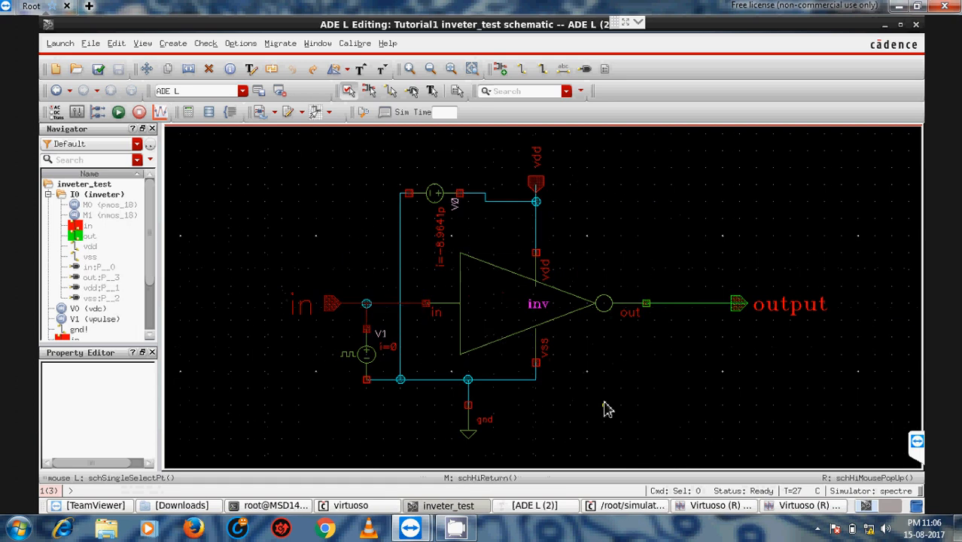
pyautogui.click(714, 506)
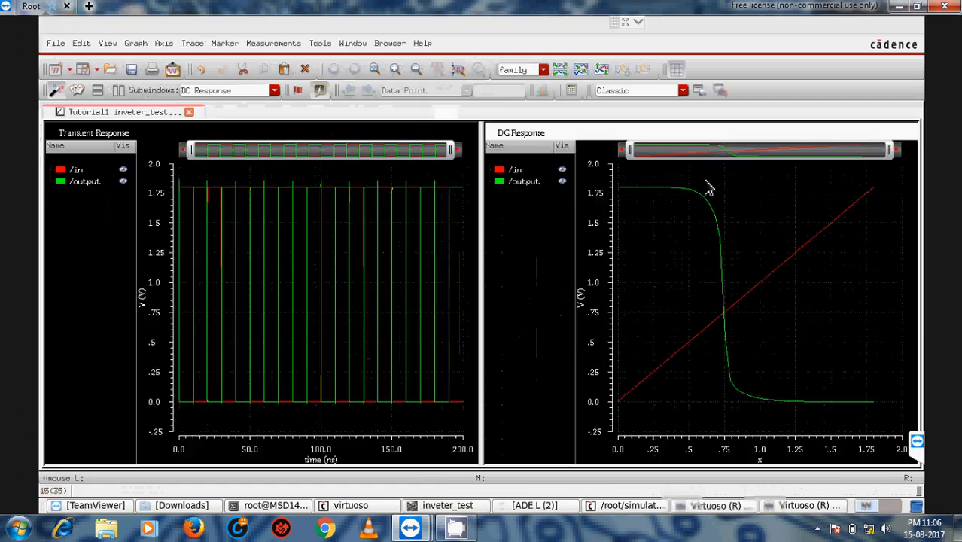
pyautogui.click(915, 25)
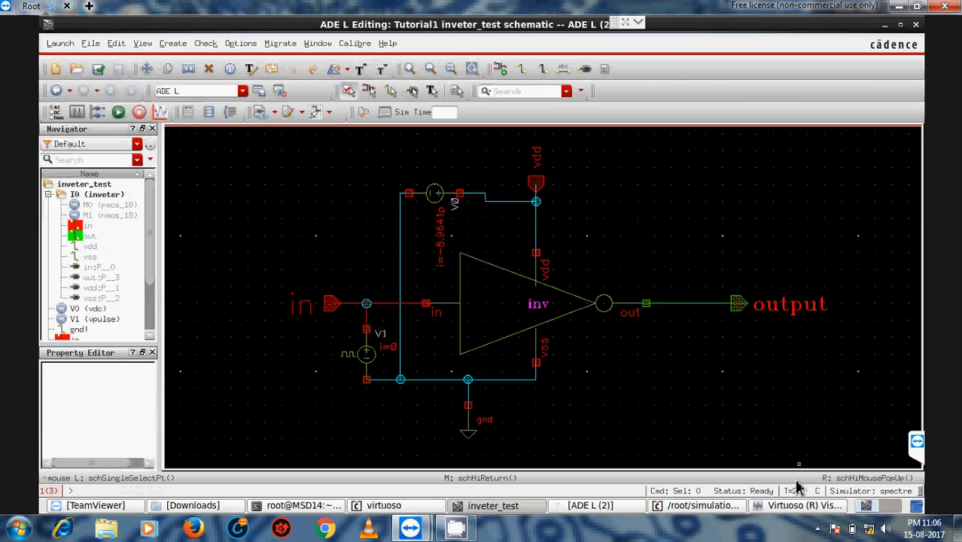
pyautogui.click(797, 506)
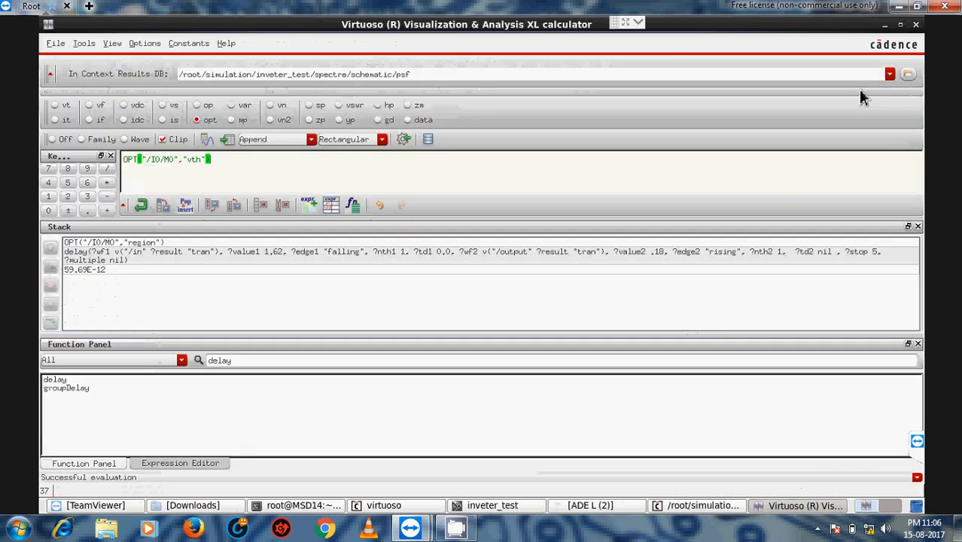
pyautogui.click(915, 25)
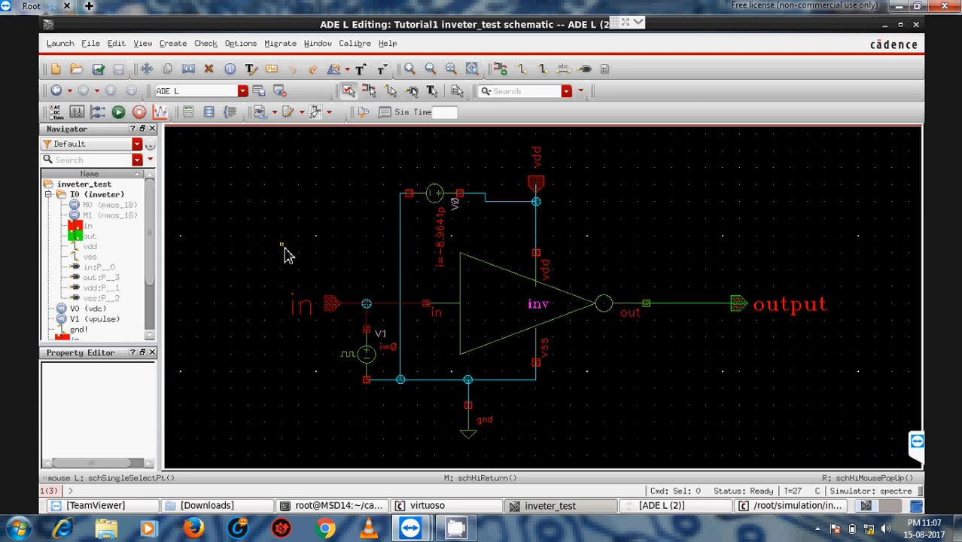
pyautogui.click(652, 507)
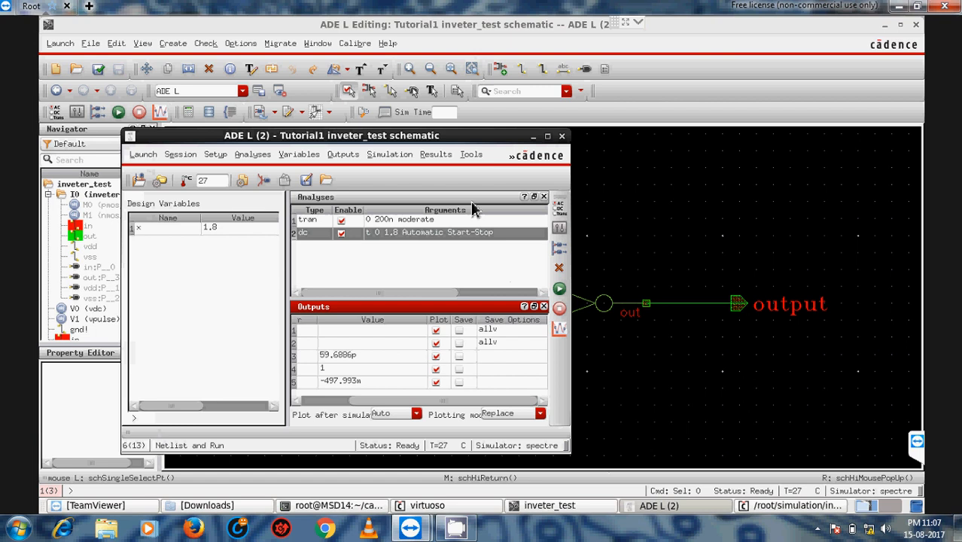
pyautogui.click(471, 154)
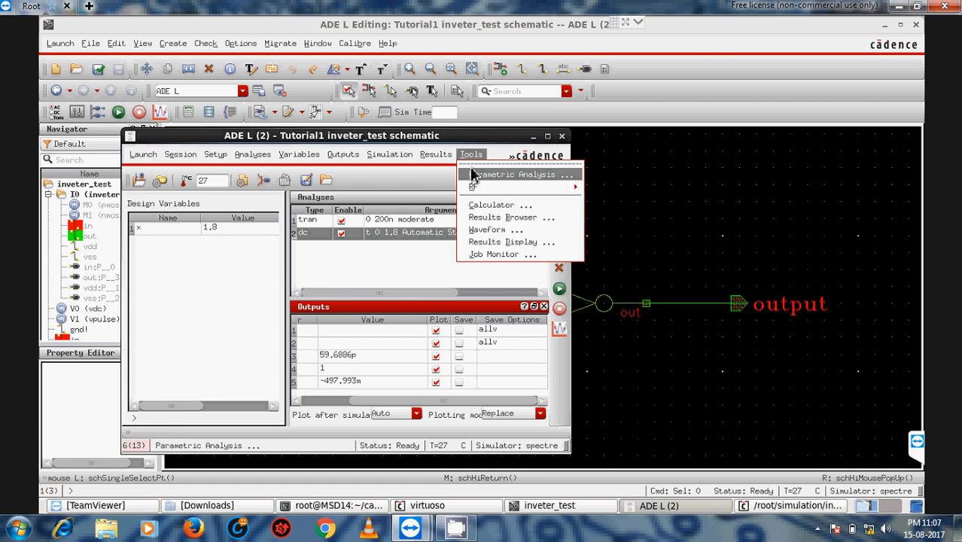
pyautogui.click(665, 188)
pyautogui.click(664, 187)
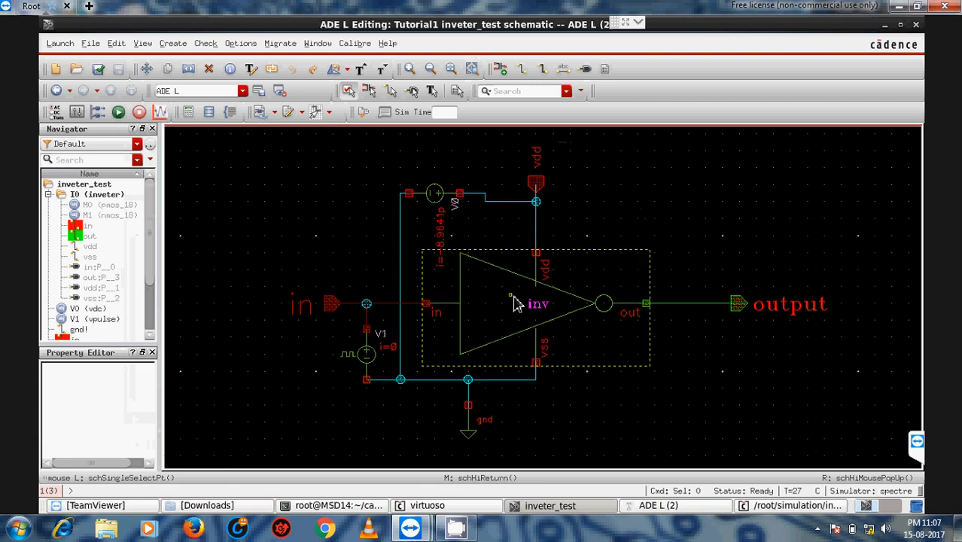
# Step: Descend into the inverter's schematic for editing and set the gate width of PMOS transistor M0 to the variable y
pyautogui.hotkey('shift', 'e')
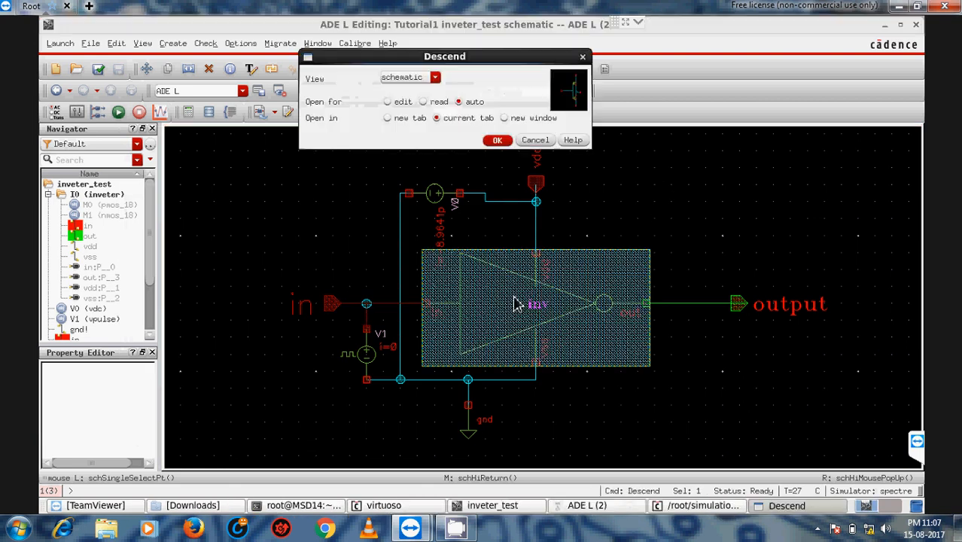
pyautogui.click(496, 141)
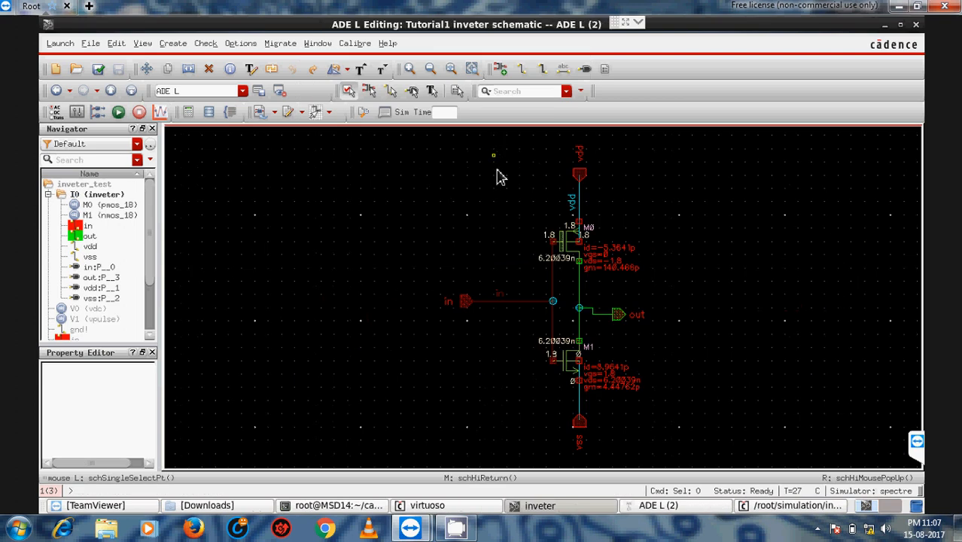
pyautogui.click(560, 246)
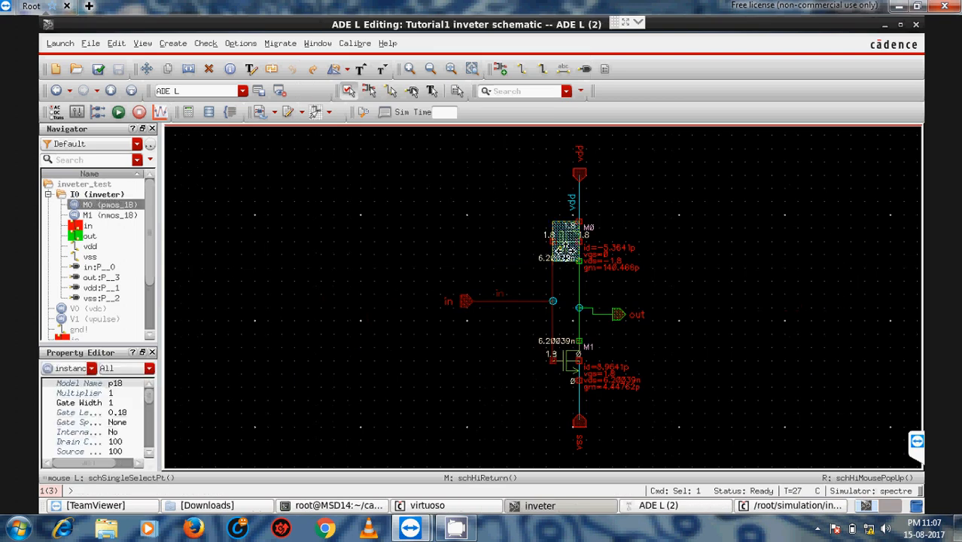
pyautogui.rightClick(563, 248)
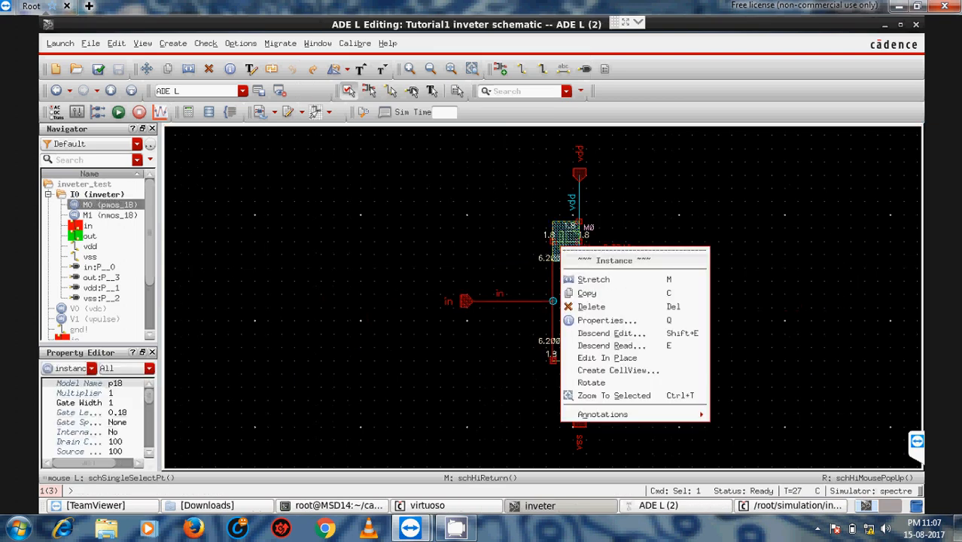
pyautogui.click(606, 319)
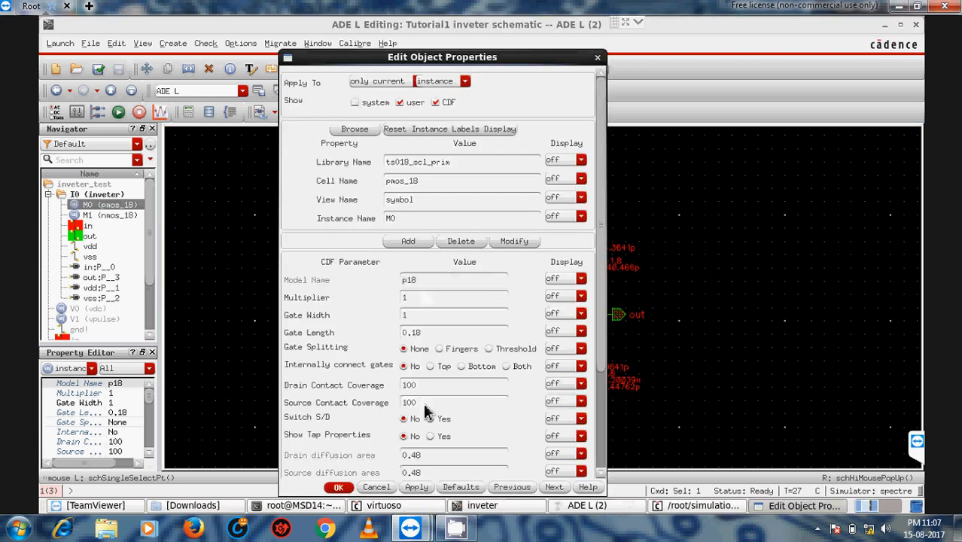
pyautogui.doubleClick(417, 316)
pyautogui.write('w')
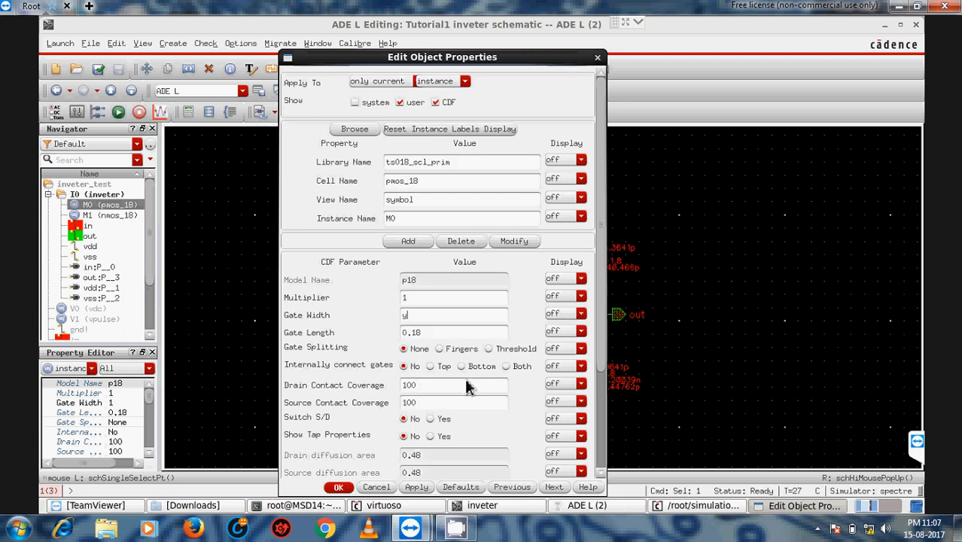
pyautogui.click(420, 489)
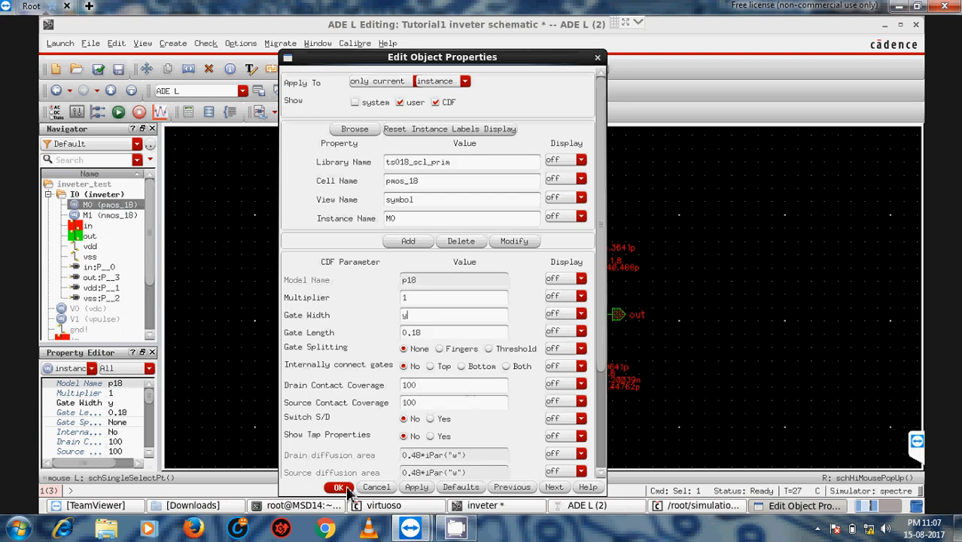
pyautogui.click(340, 487)
# Step: Check and save the inverter schematic, and return to the inveter_test schematic
pyautogui.click(255, 244)
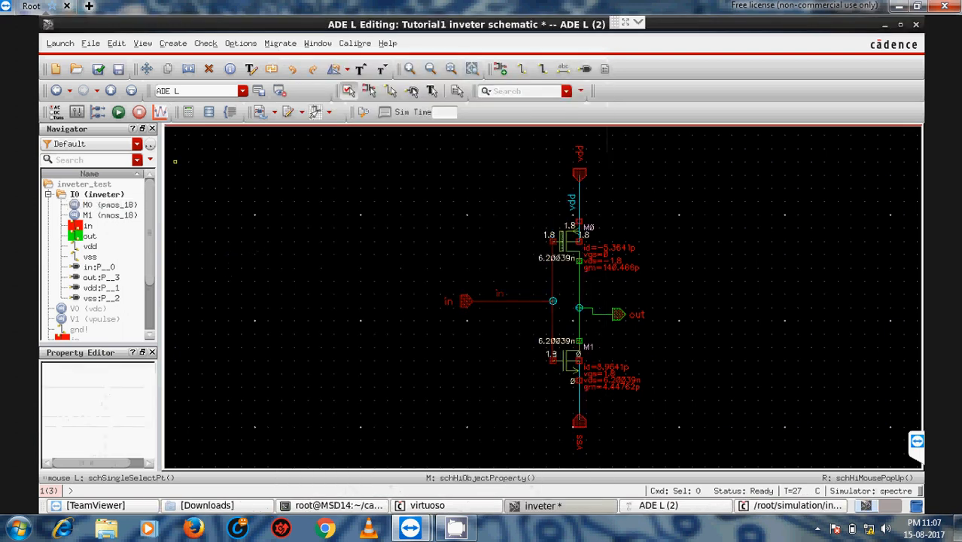
pyautogui.click(98, 68)
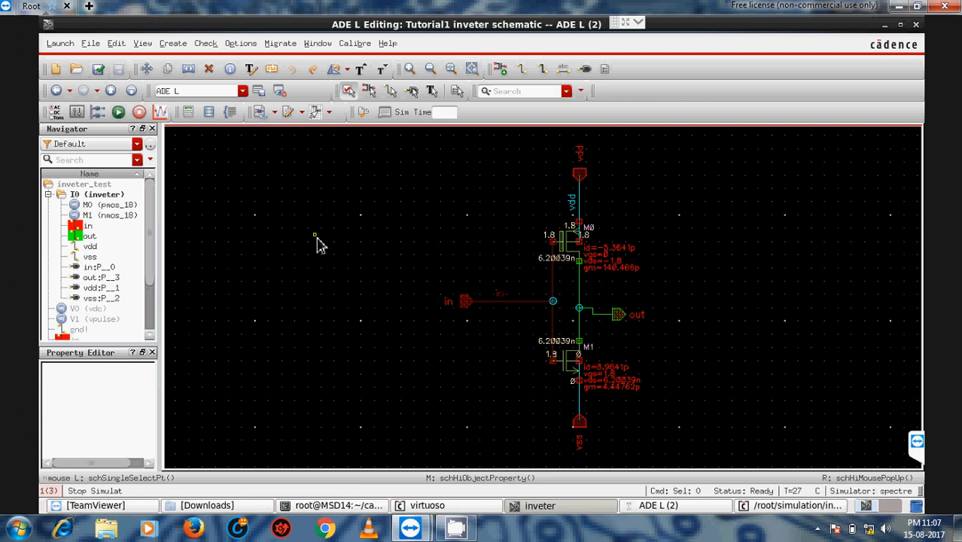
pyautogui.hotkey('ctrl', 'e')
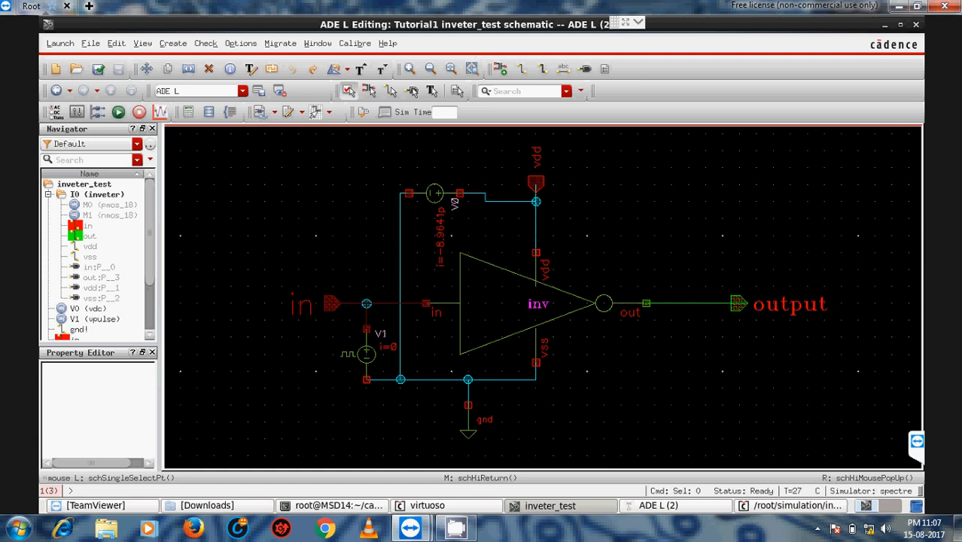
# Step: Copy the design variables from the cellview into the ADE L session
pyautogui.click(688, 513)
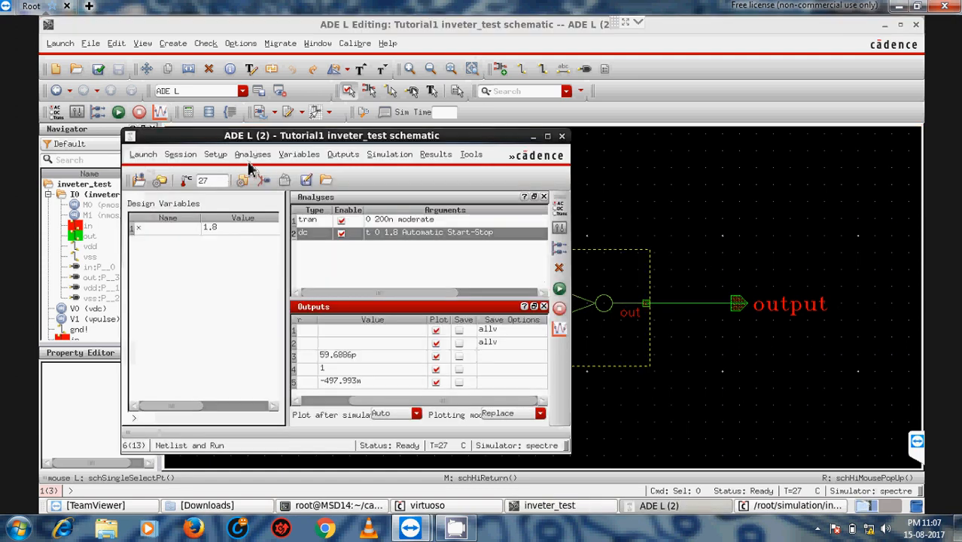
pyautogui.click(292, 155)
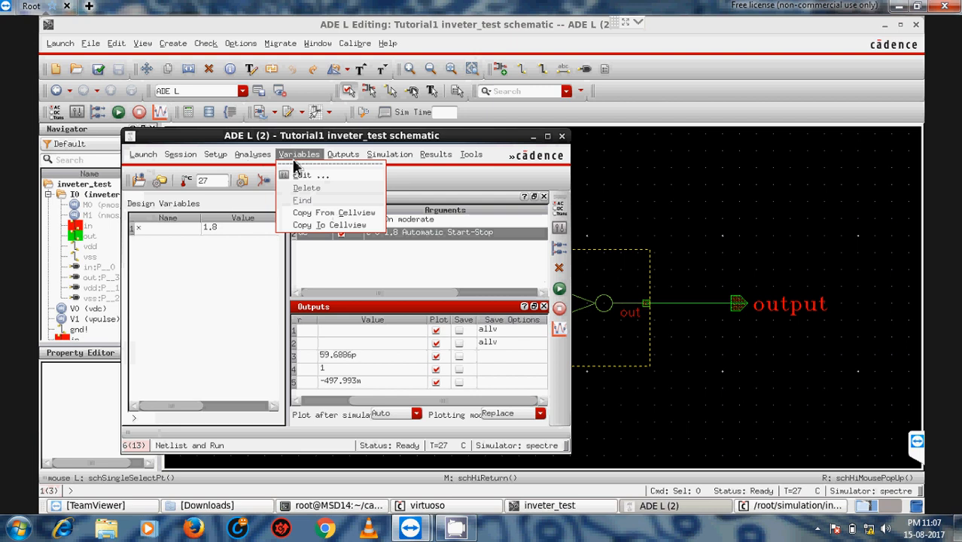
pyautogui.click(309, 214)
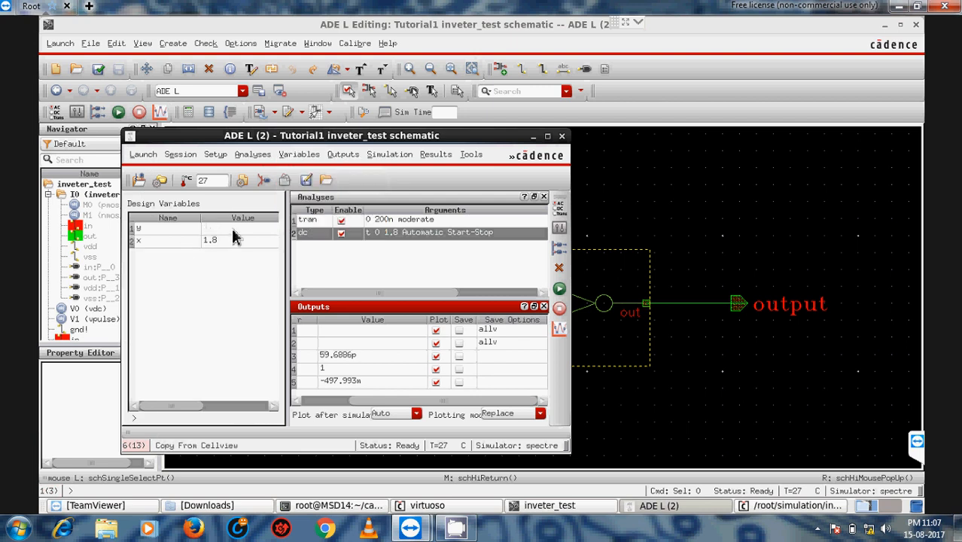
# Step: Set design variable y to 1, run the simulation, and close the resulting waveform window
pyautogui.click(234, 232)
pyautogui.write('1')
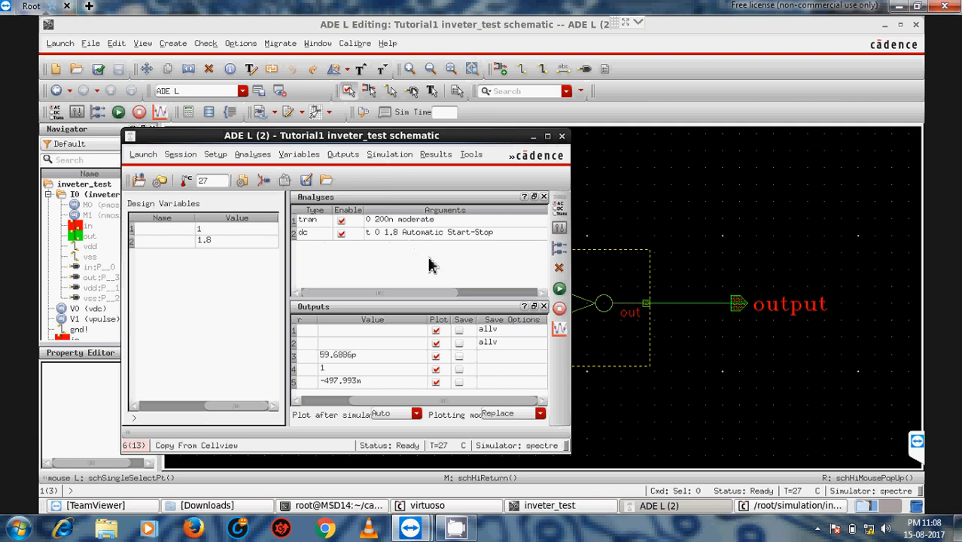
pyautogui.click(559, 288)
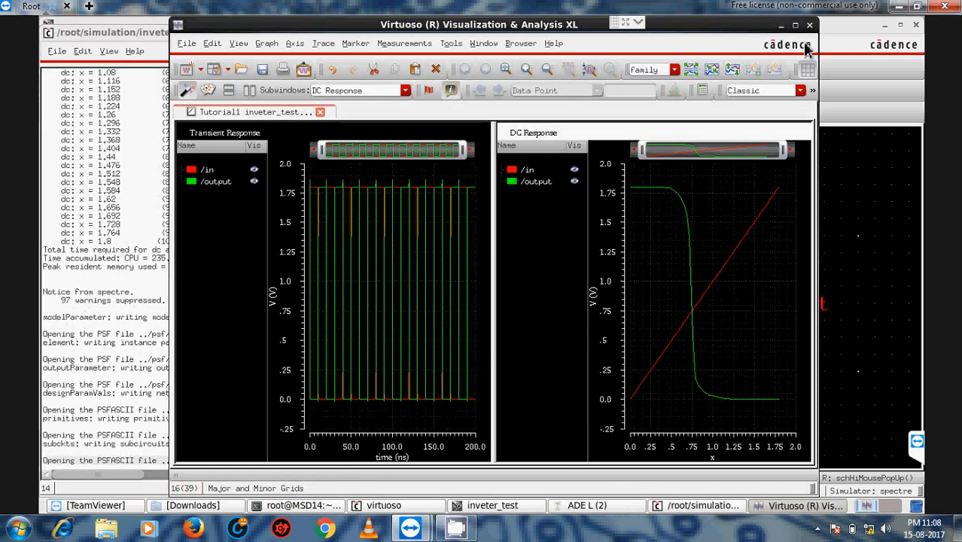
pyautogui.click(809, 25)
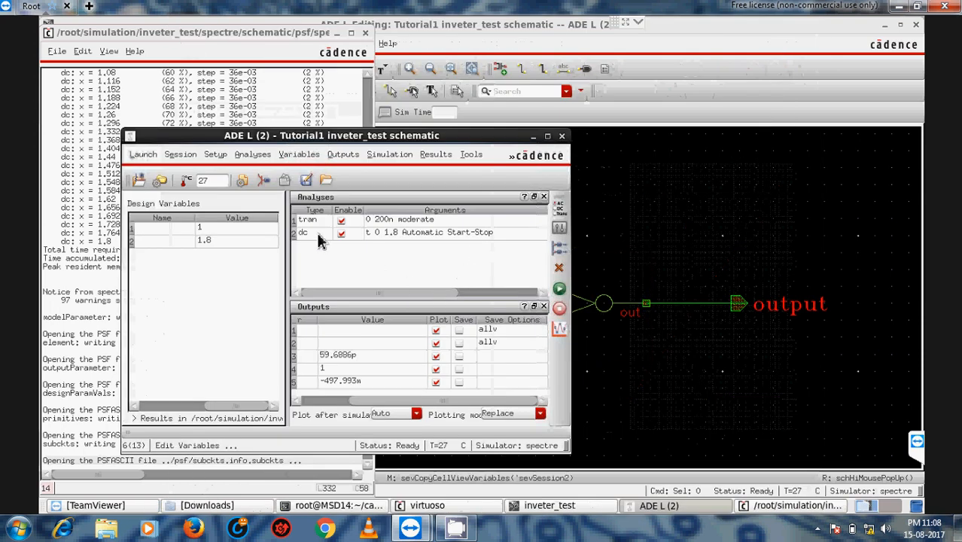
# Step: Disable the tran analysis, rerun the simulation with only the dc analysis, and minimize the DC response window
pyautogui.click(341, 220)
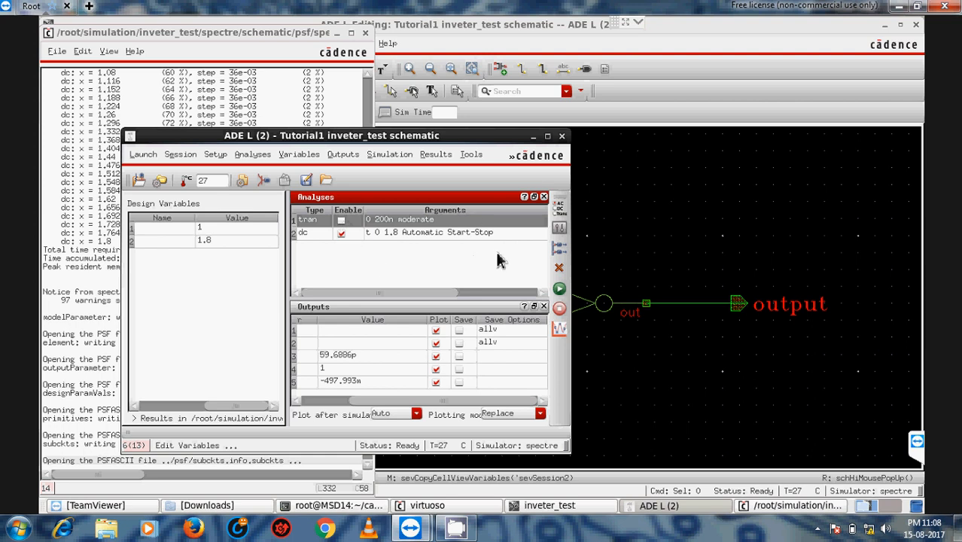
pyautogui.click(559, 288)
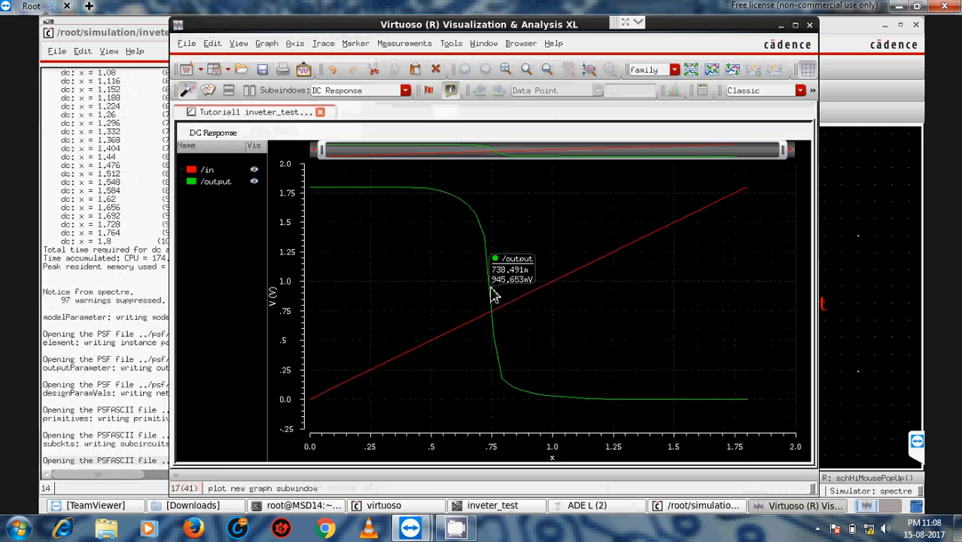
pyautogui.click(686, 292)
pyautogui.click(143, 215)
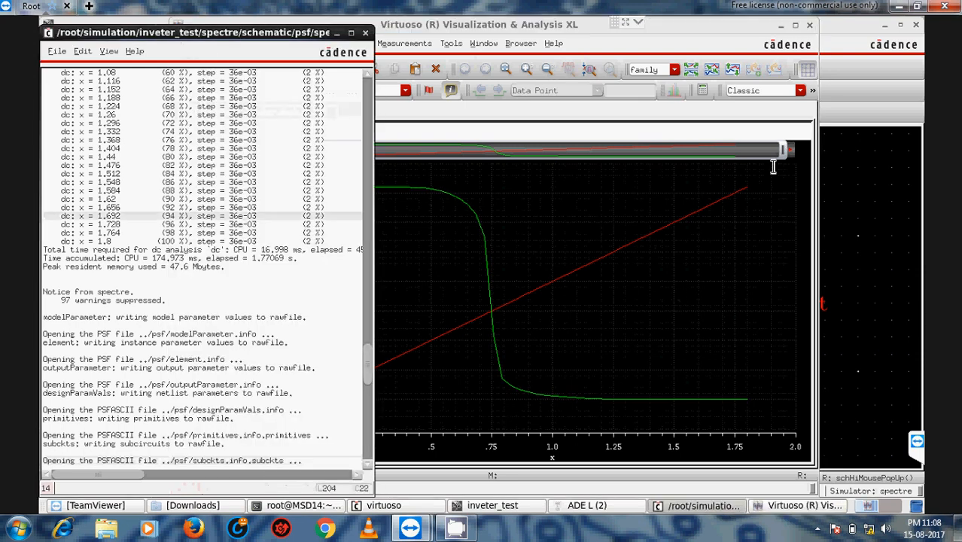
pyautogui.click(781, 27)
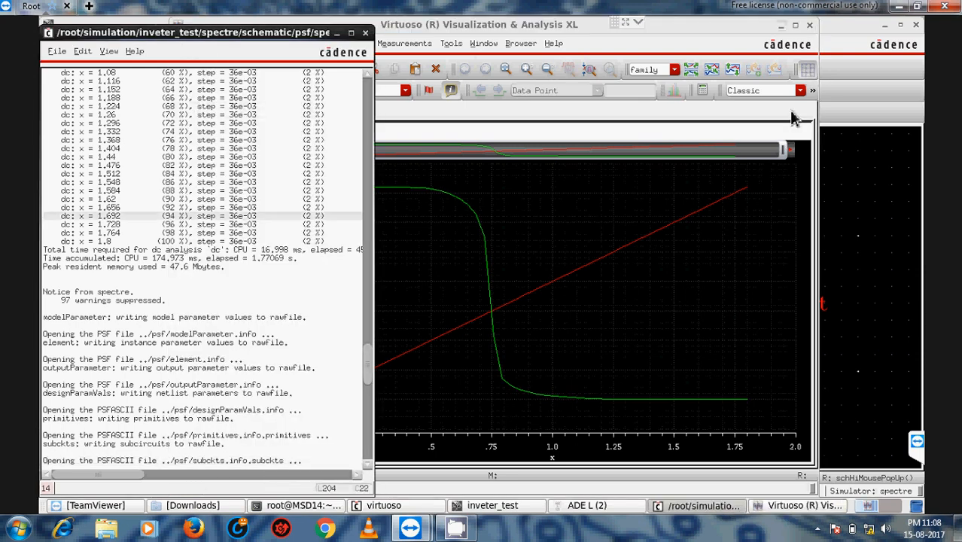
# Step: Open a Parametric Analysis from ADE L and choose y as the variable to sweep
pyautogui.click(473, 156)
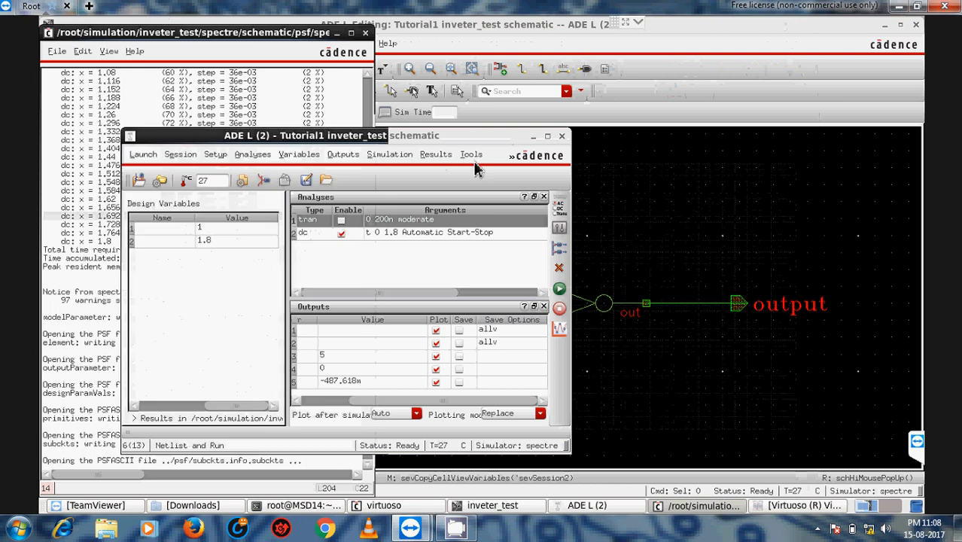
pyautogui.click(481, 174)
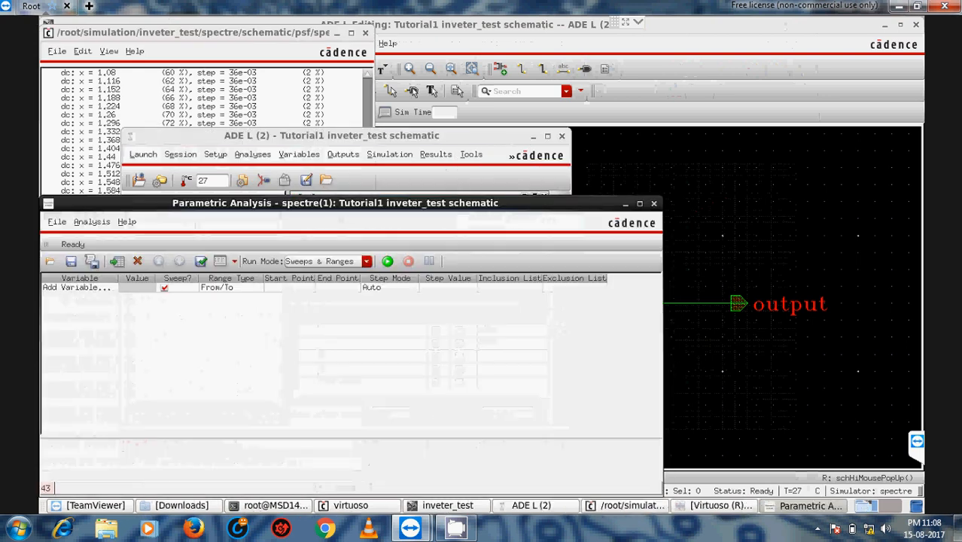
pyautogui.click(54, 289)
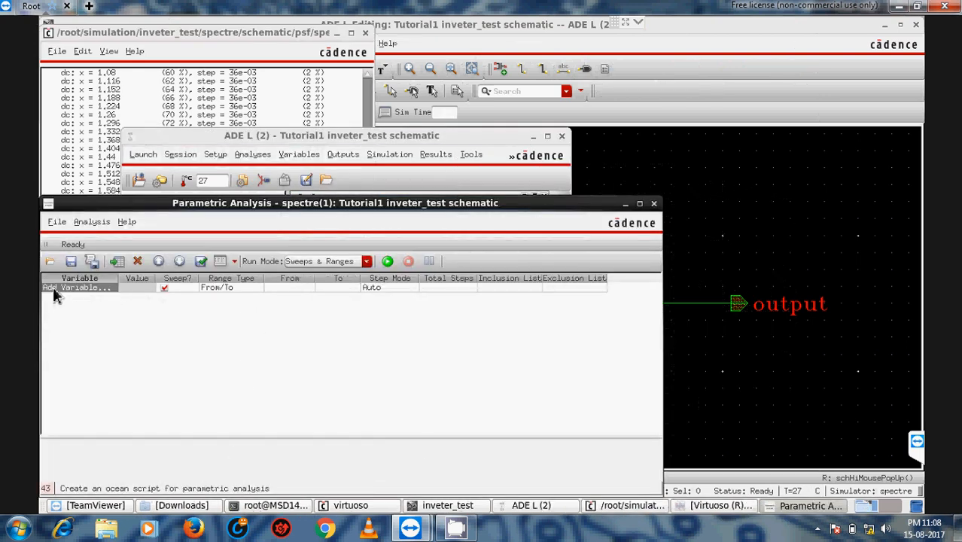
pyautogui.click(110, 289)
pyautogui.click(111, 289)
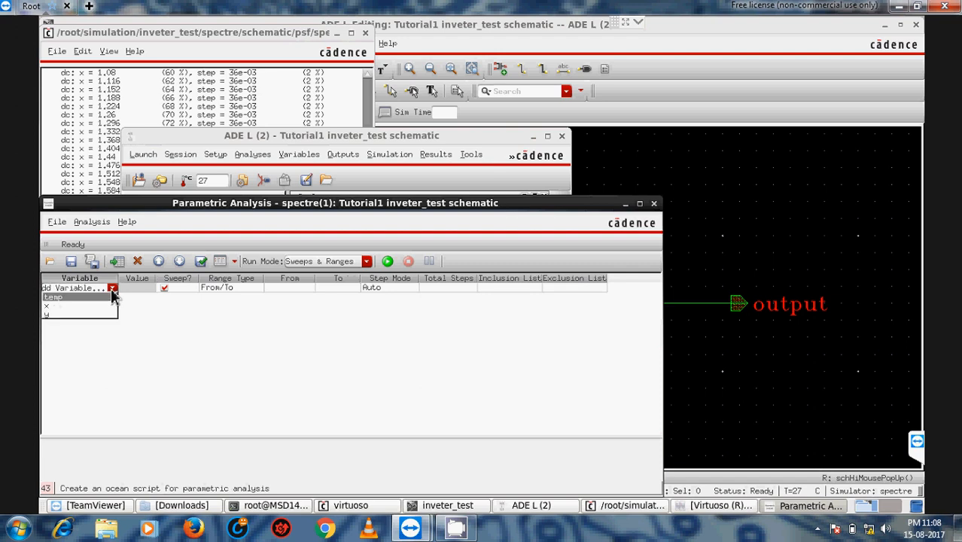
pyautogui.click(112, 289)
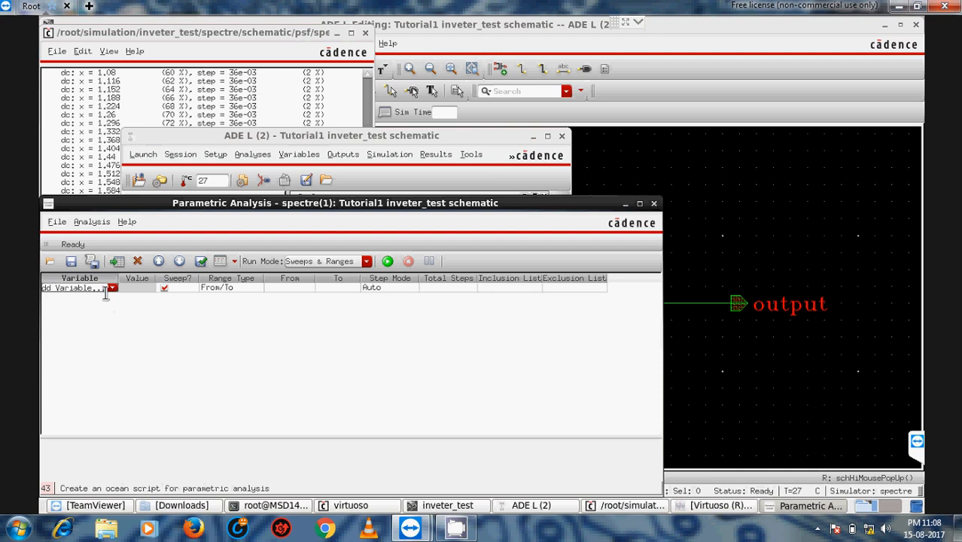
pyautogui.click(112, 288)
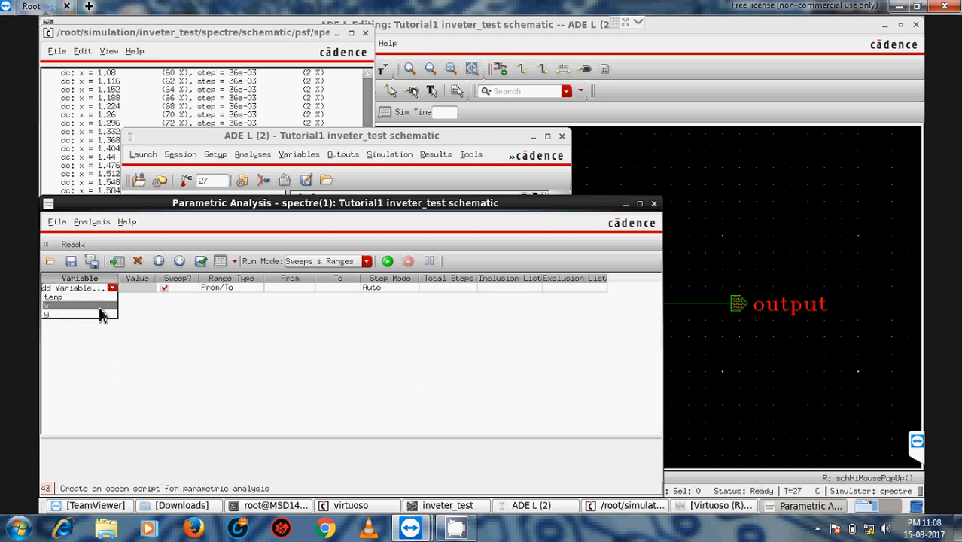
pyautogui.click(96, 315)
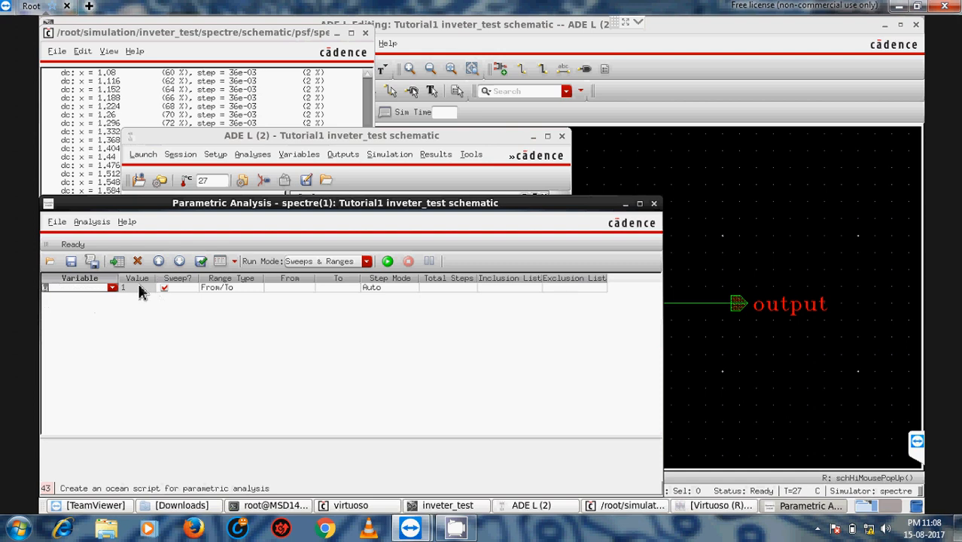
# Step: Set the sweep of variable y to run from .5 to 1.2 with 5 total steps
pyautogui.click(291, 289)
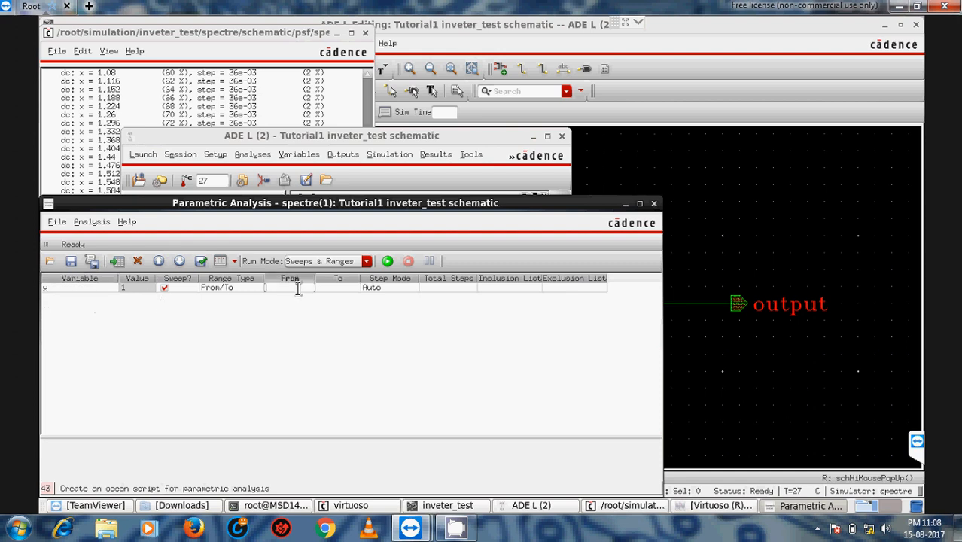
pyautogui.write('.5')
pyautogui.click(335, 287)
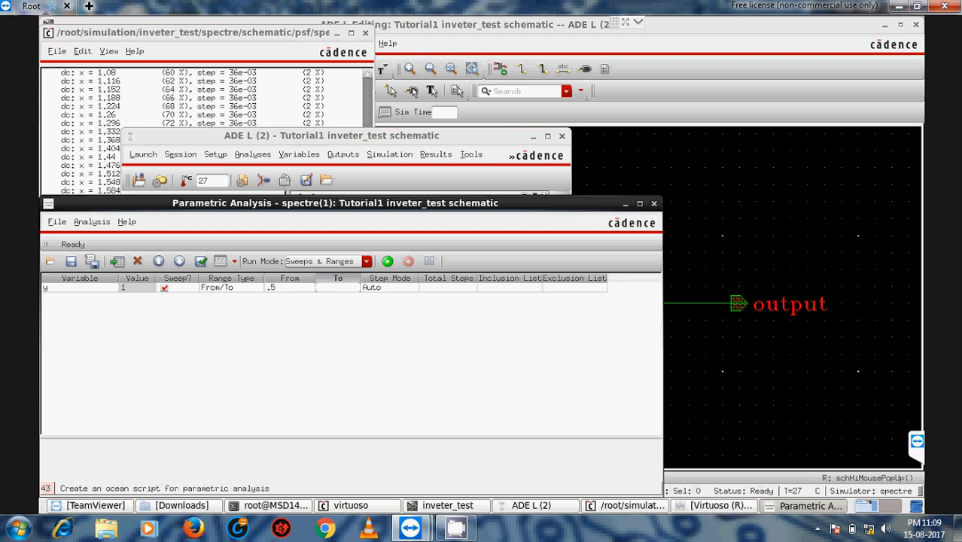
pyautogui.write('1.2')
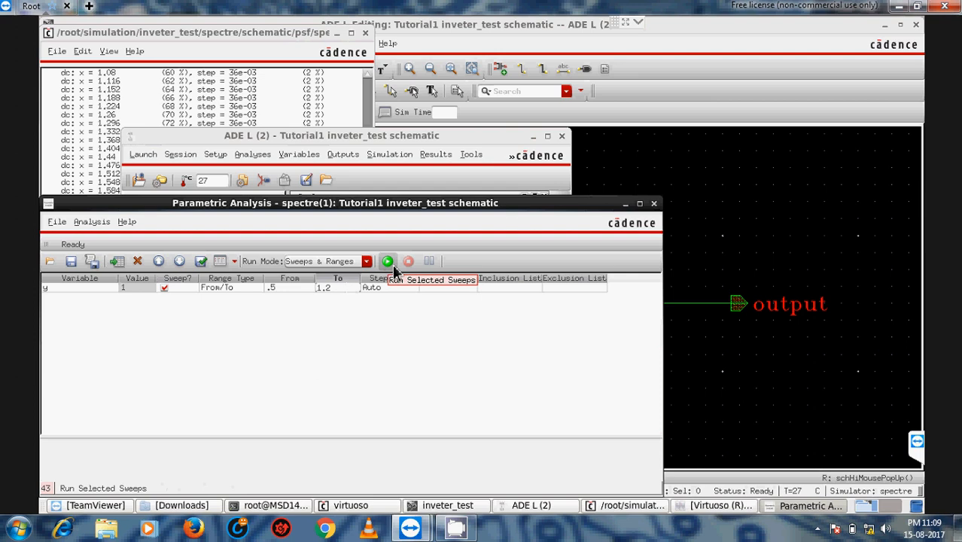
pyautogui.click(451, 287)
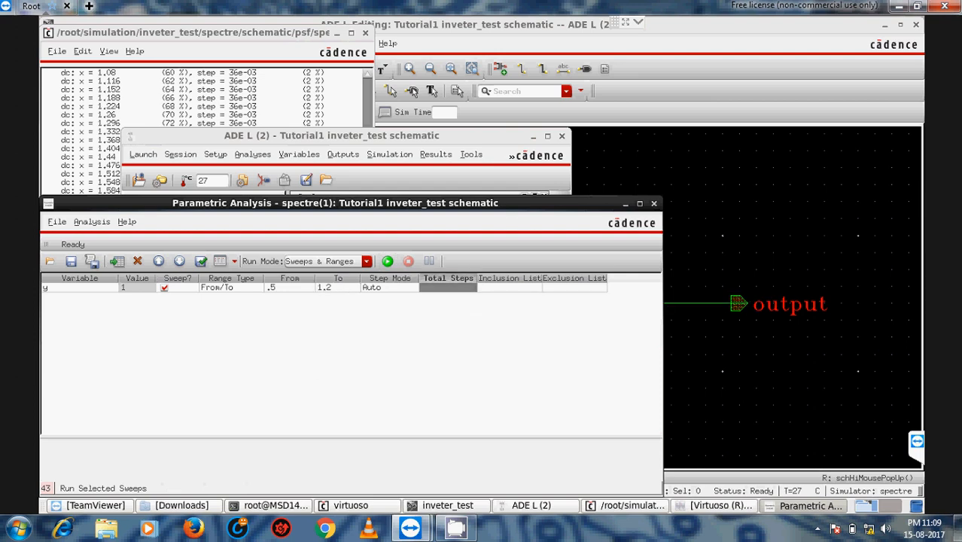
pyautogui.doubleClick(452, 287)
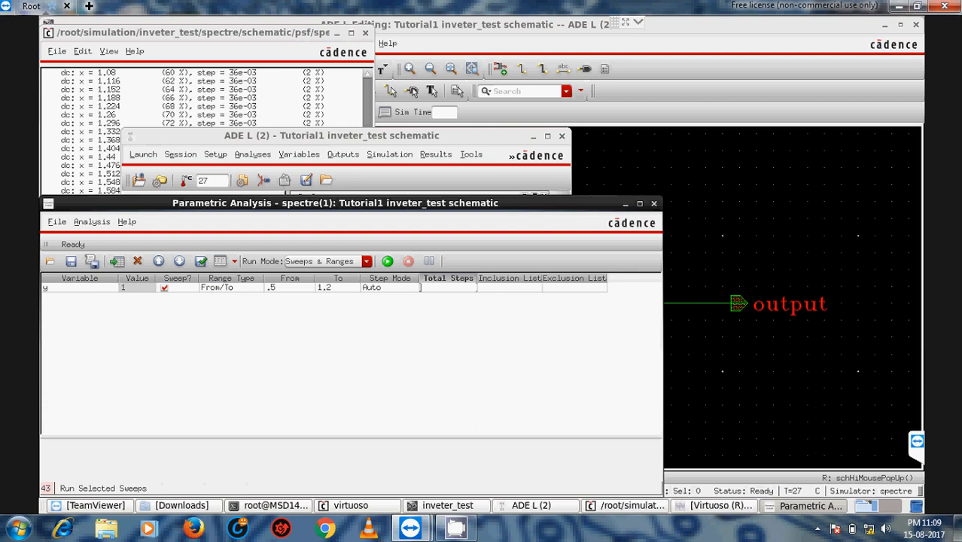
pyautogui.write('5')
pyautogui.click(73, 297)
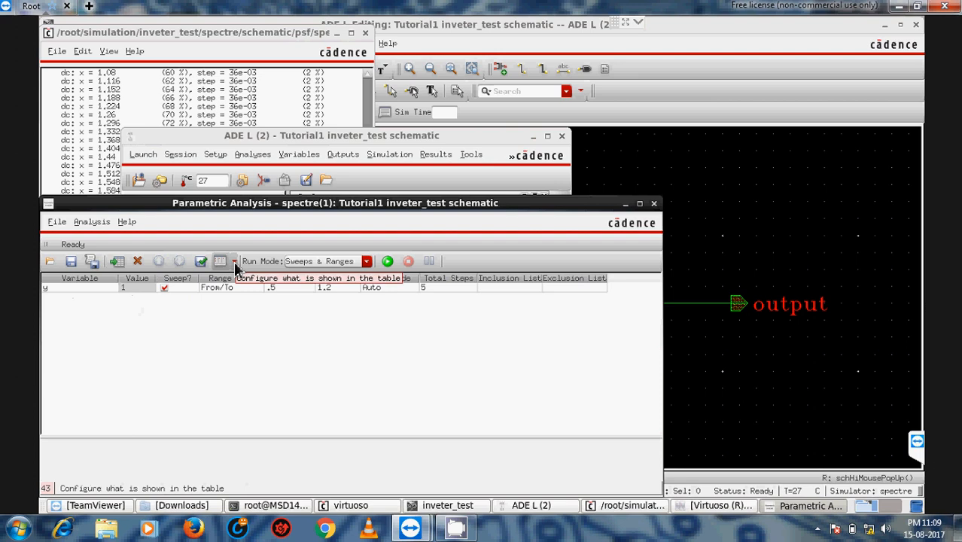
pyautogui.click(116, 262)
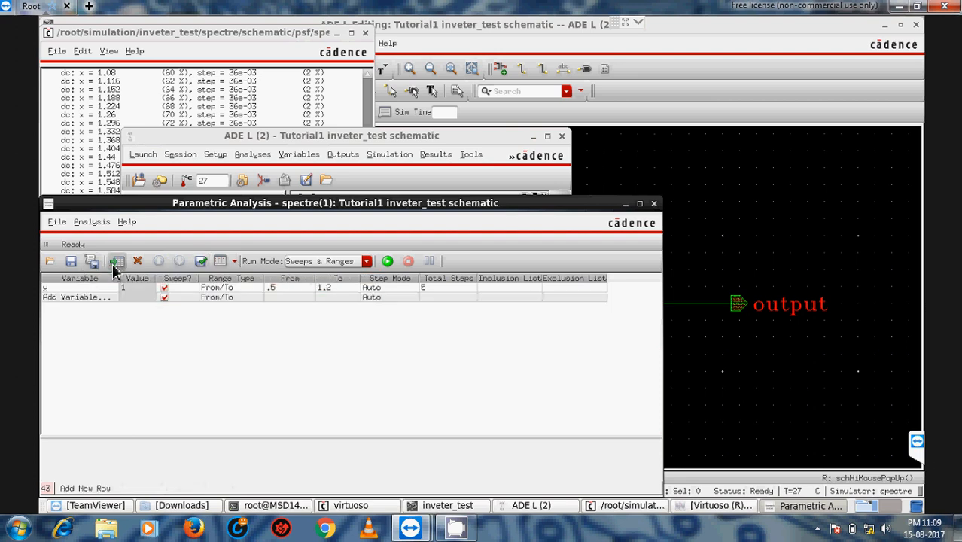
pyautogui.click(112, 298)
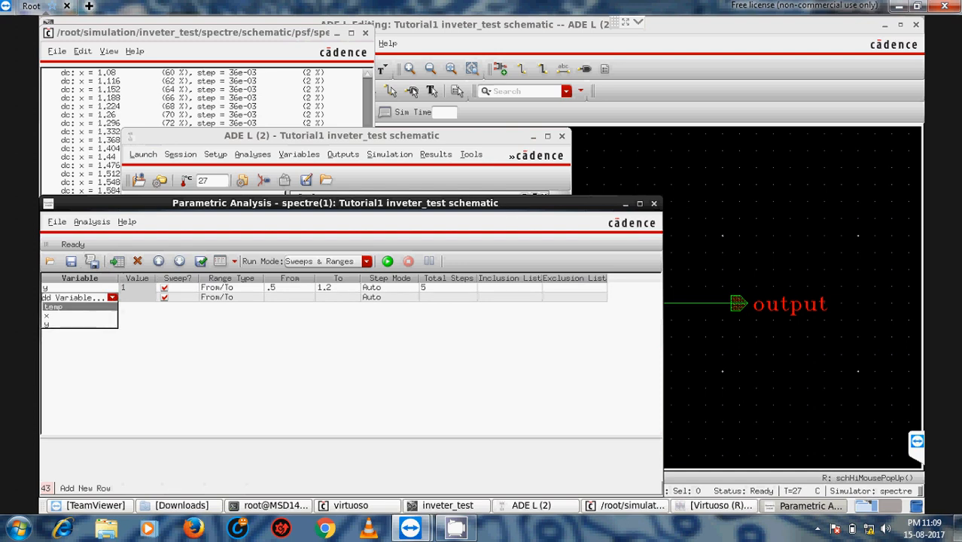
pyautogui.click(93, 307)
pyautogui.click(280, 297)
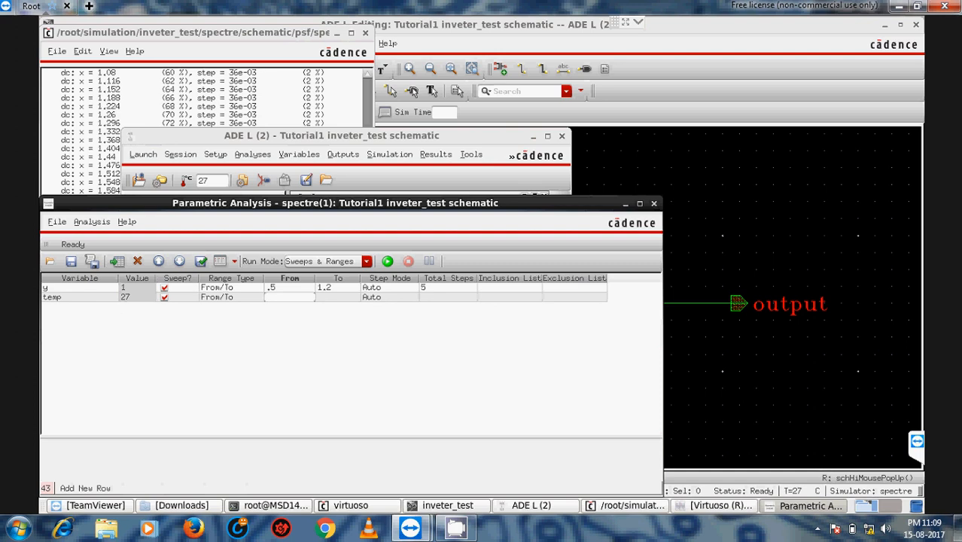
pyautogui.write('27')
pyautogui.click(332, 298)
pyautogui.write('30')
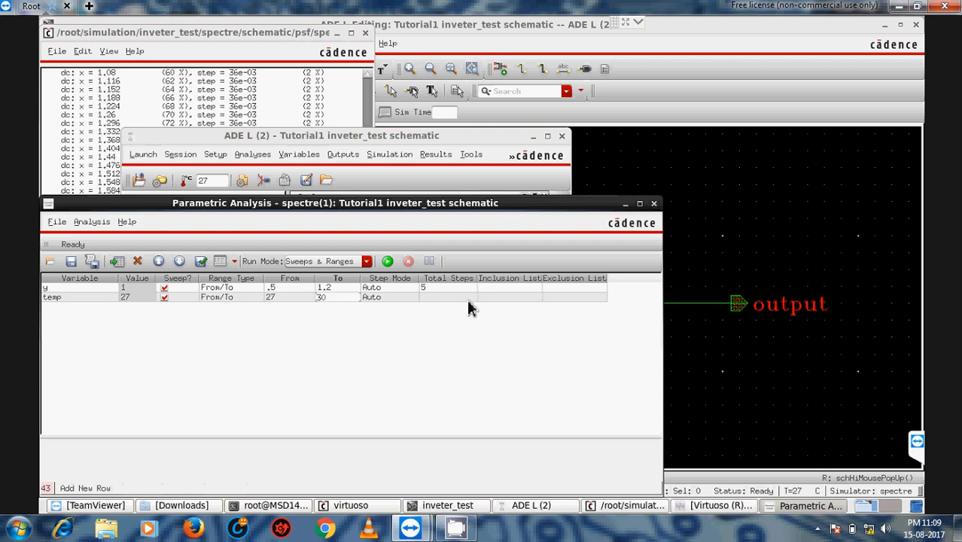
pyautogui.click(89, 298)
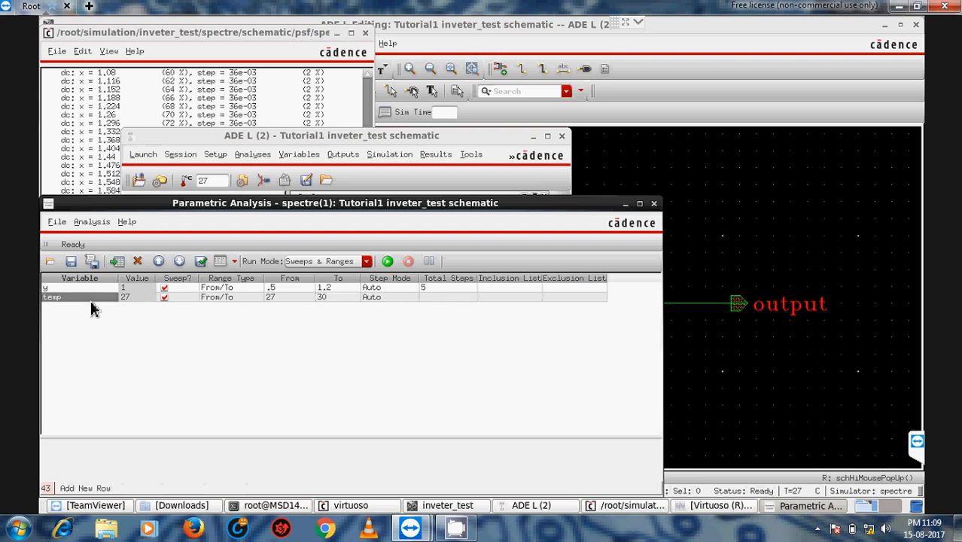
pyautogui.click(137, 260)
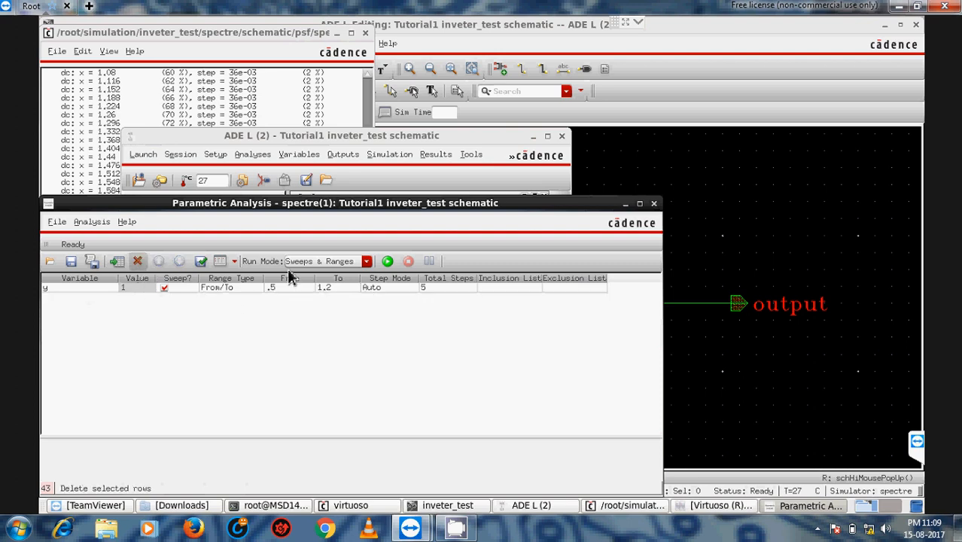
# Step: Run the parametric sweep of y, view the resulting plots maximized, and close the waveform window
pyautogui.click(386, 262)
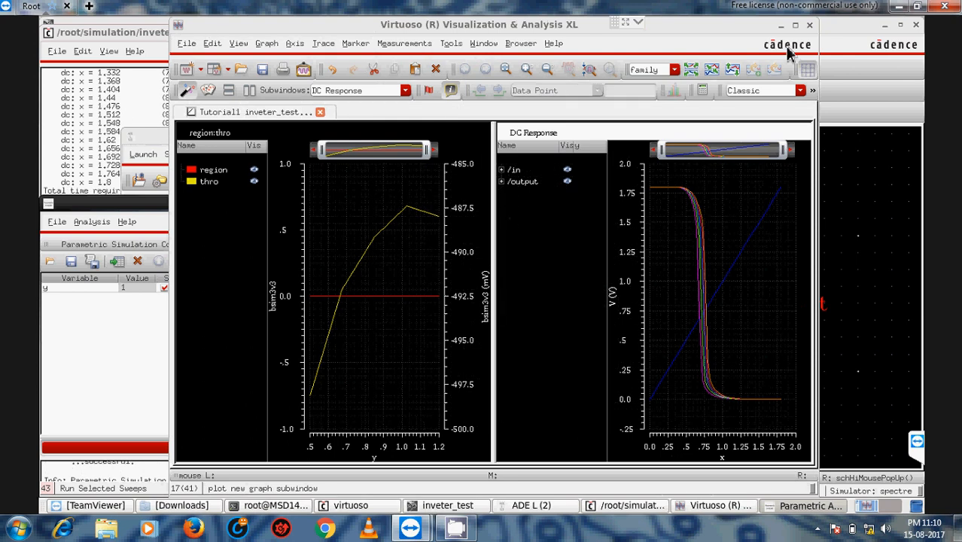
pyautogui.click(796, 26)
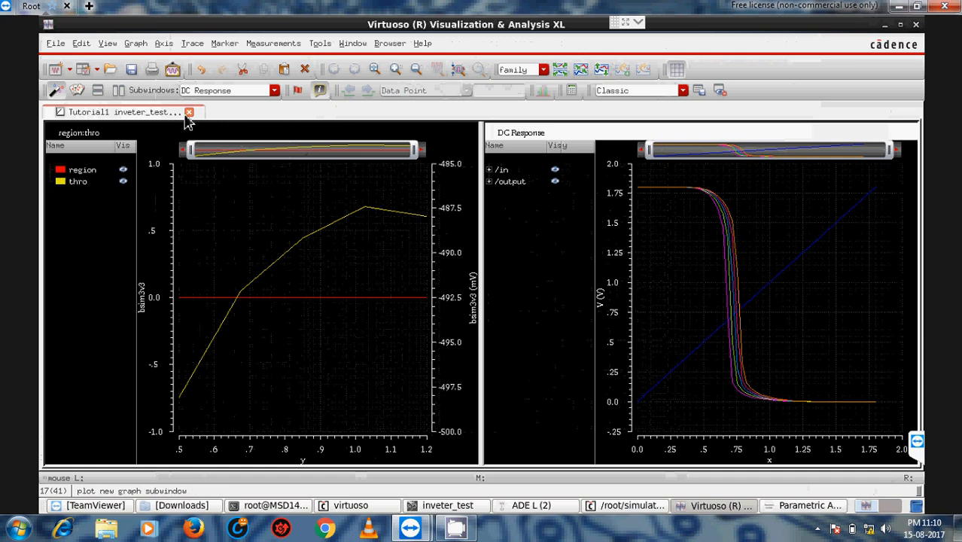
pyautogui.click(189, 112)
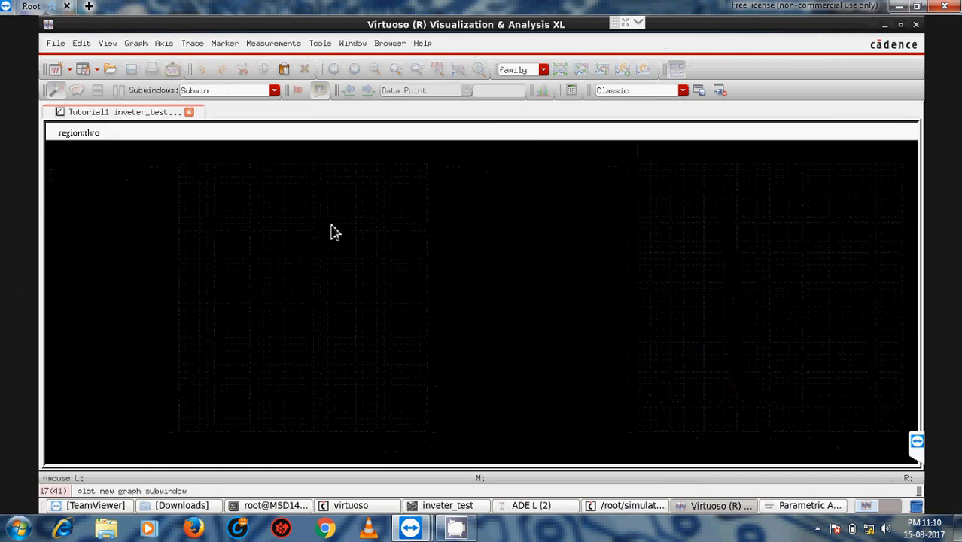
pyautogui.click(916, 27)
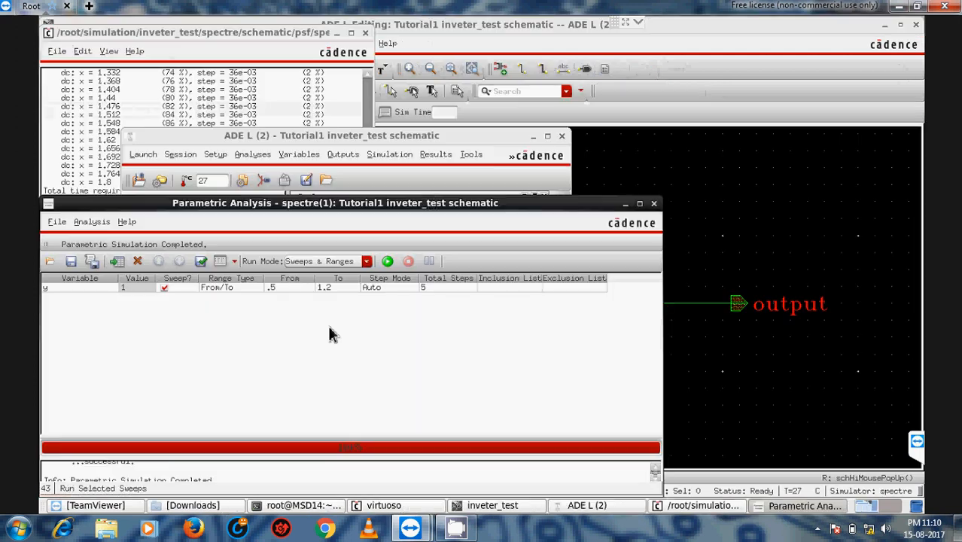
# Step: Turn off plotting for the delay, region and thro outputs in ADE L and rerun the parametric sweep of y
pyautogui.click(440, 181)
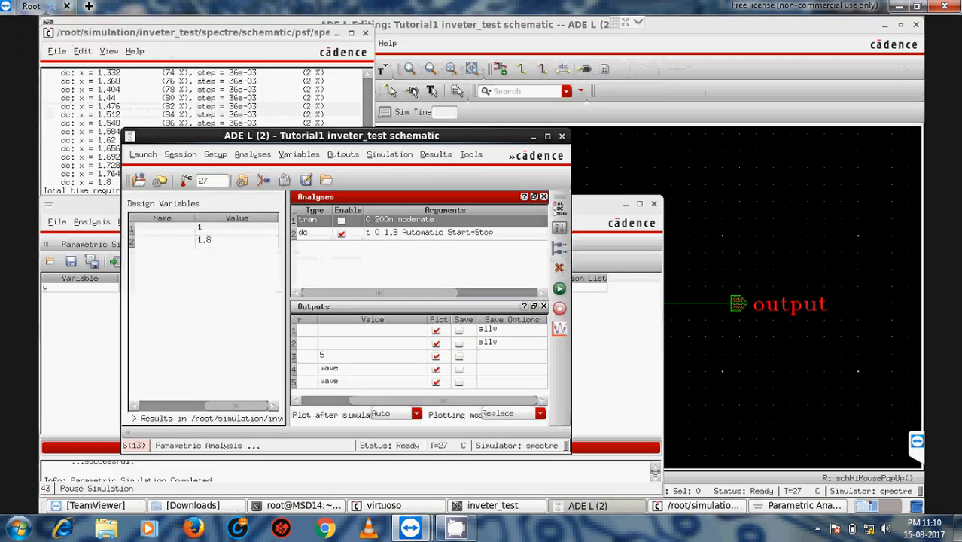
pyautogui.click(437, 357)
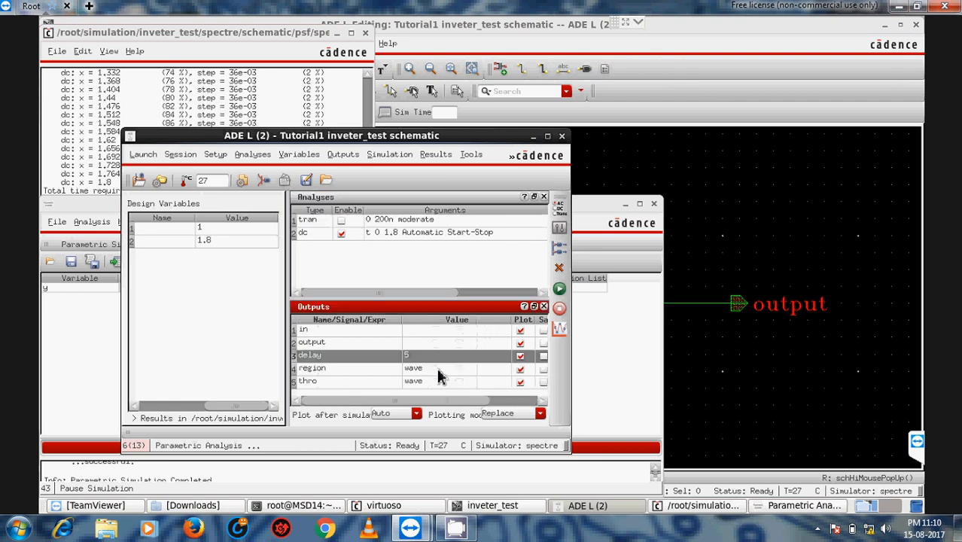
pyautogui.click(520, 368)
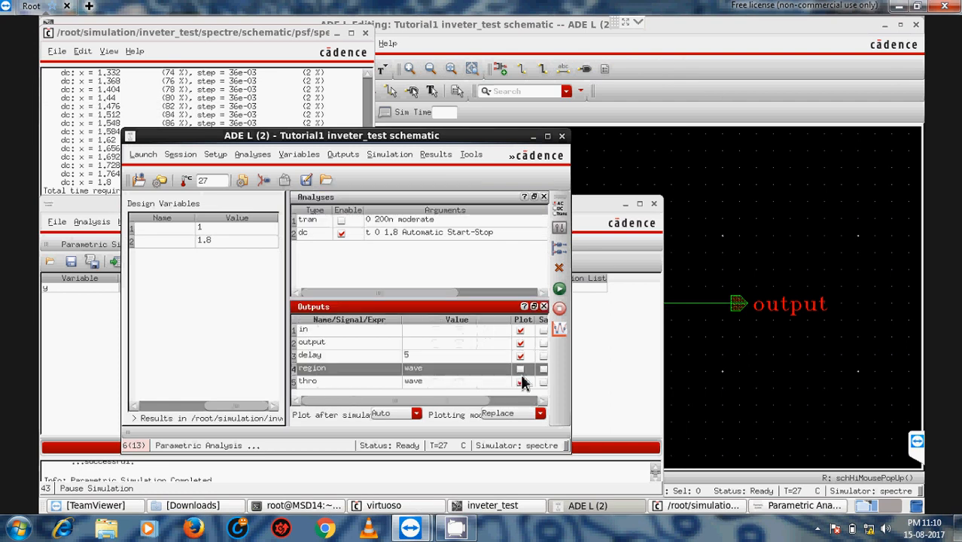
pyautogui.click(521, 382)
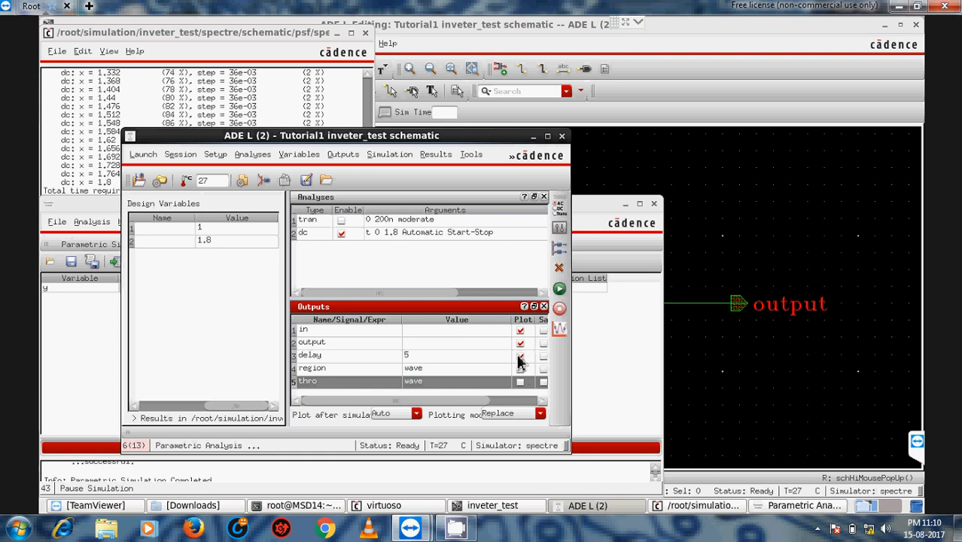
pyautogui.click(525, 360)
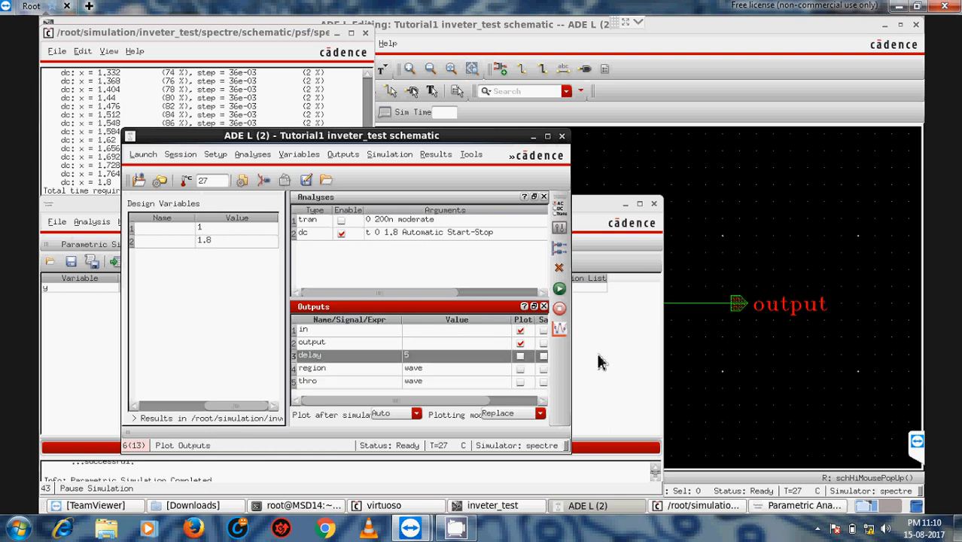
pyautogui.click(597, 360)
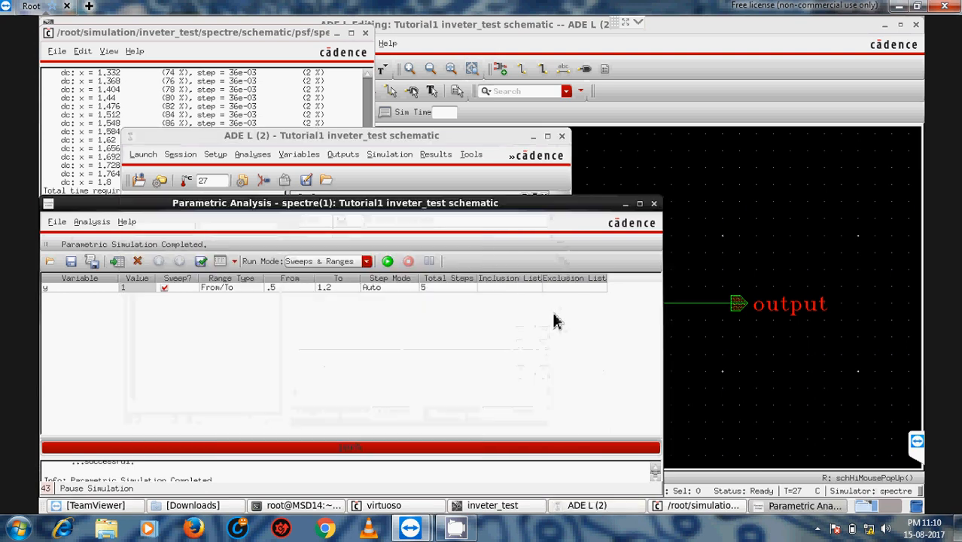
pyautogui.click(388, 262)
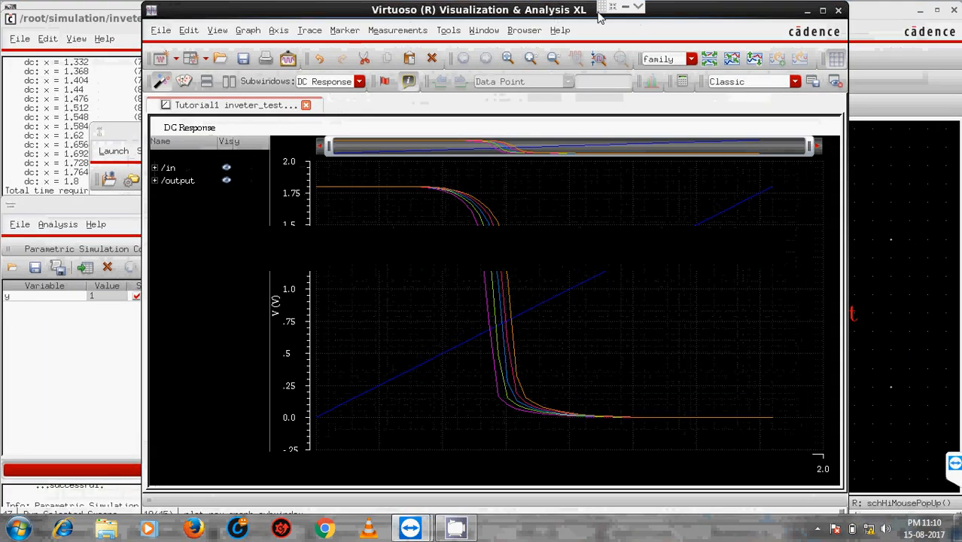
pyautogui.click(614, 13)
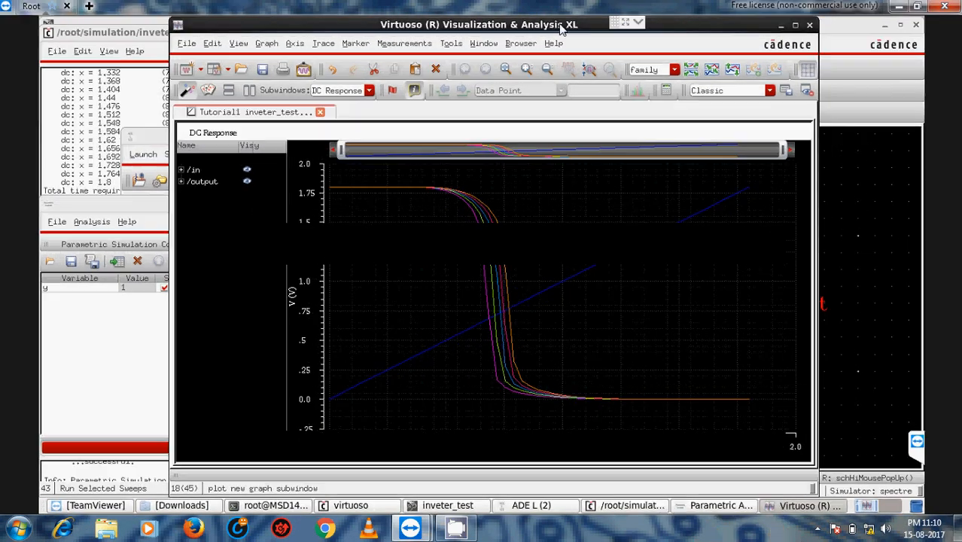
pyautogui.click(637, 25)
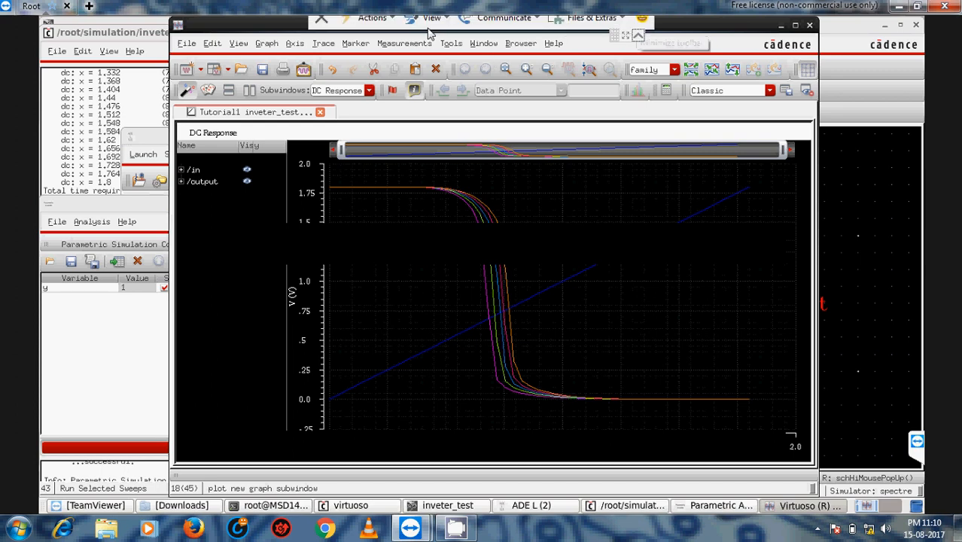
pyautogui.click(427, 29)
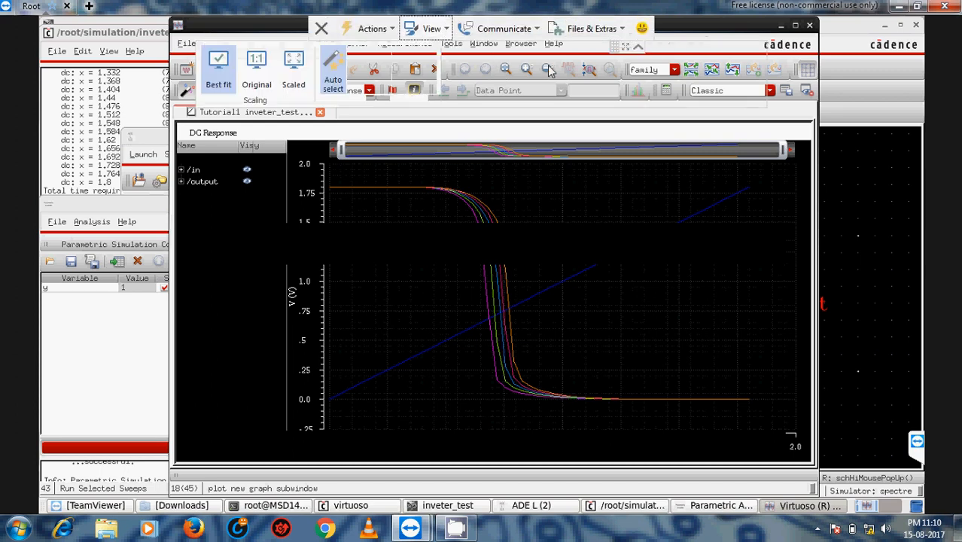
pyautogui.click(700, 66)
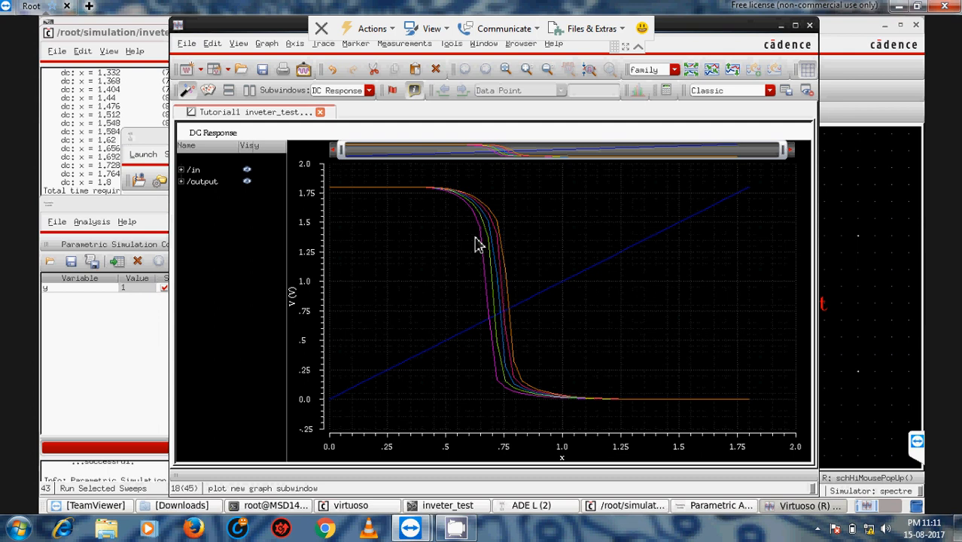
# Step: Close the DC response window and add a second sweep of temp from 27 to 50 with 2 total steps
pyautogui.click(810, 28)
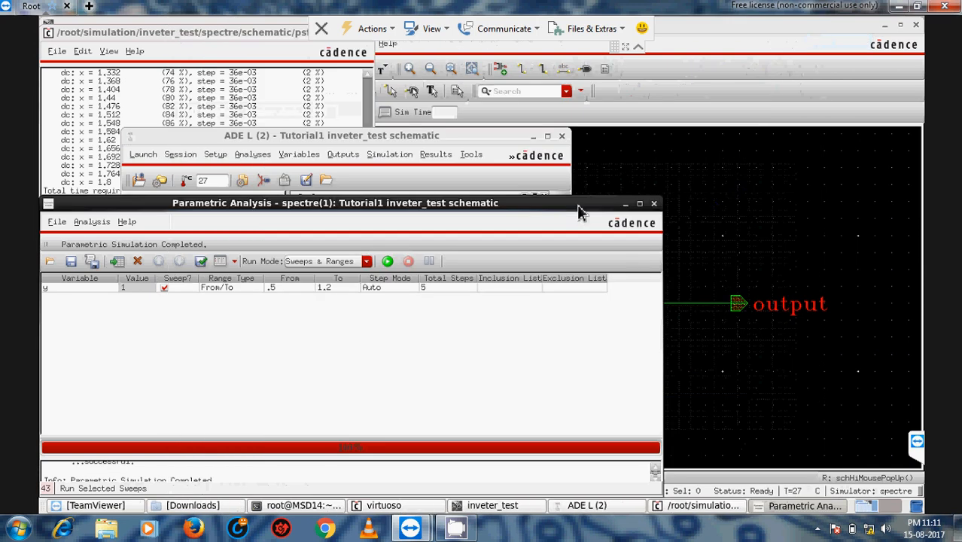
pyautogui.click(117, 262)
pyautogui.click(84, 298)
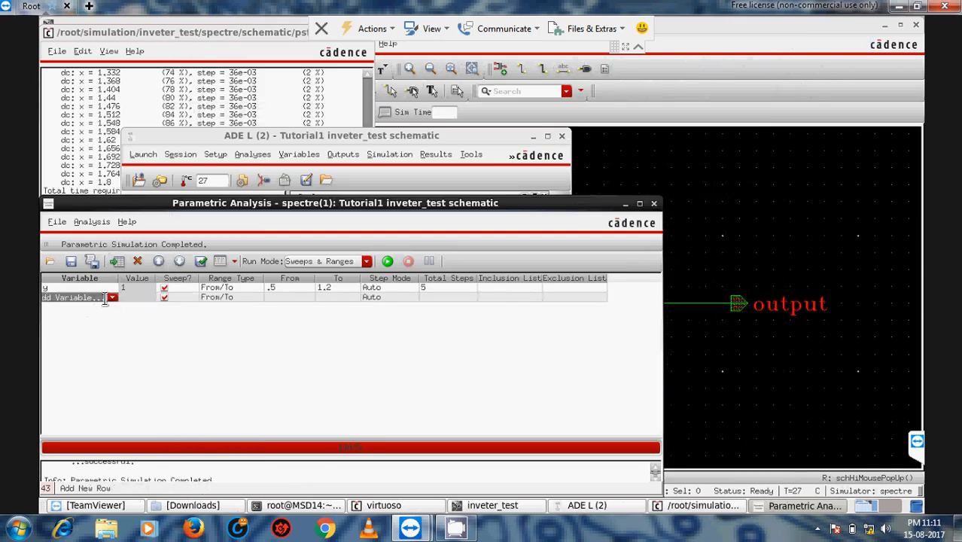
pyautogui.click(111, 298)
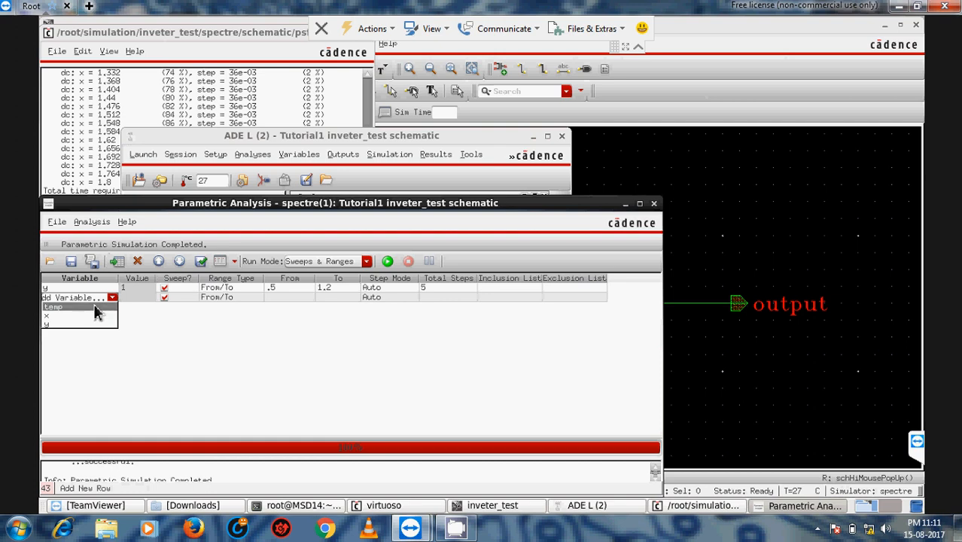
pyautogui.click(97, 308)
pyautogui.click(284, 298)
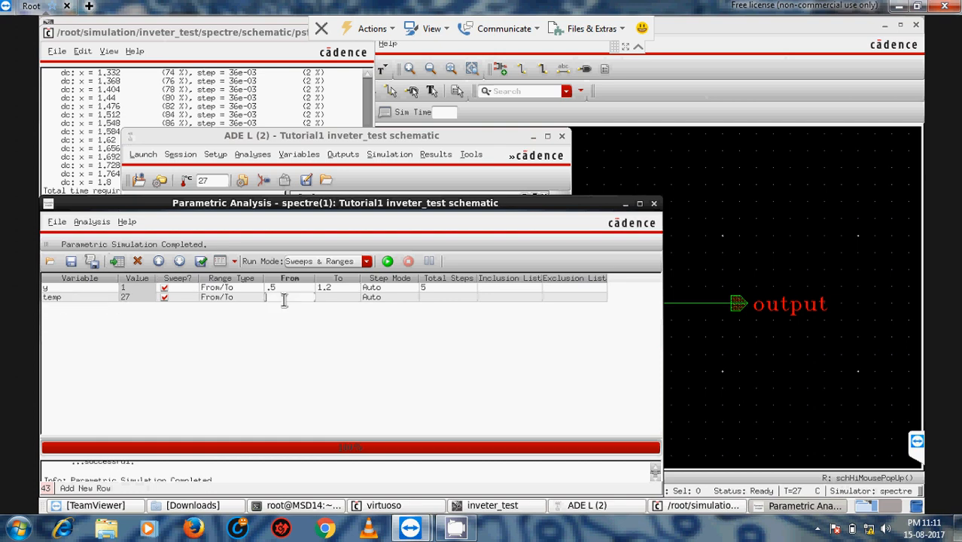
pyautogui.write('27')
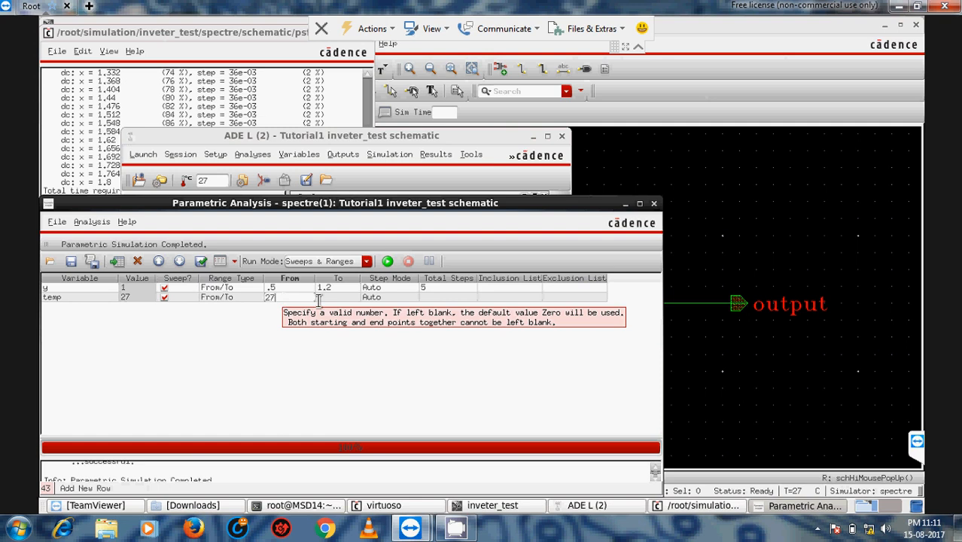
pyautogui.click(318, 298)
pyautogui.click(318, 298)
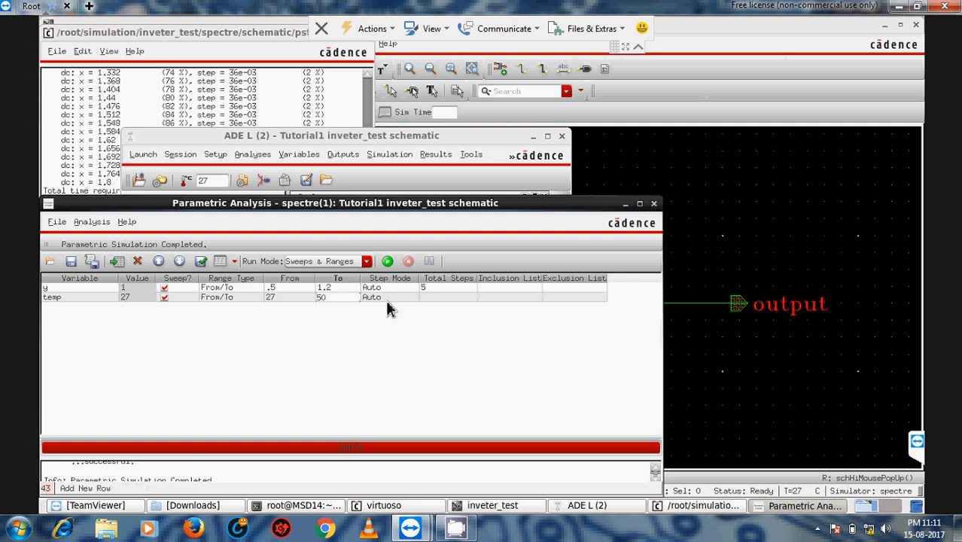
pyautogui.click(442, 297)
pyautogui.click(438, 297)
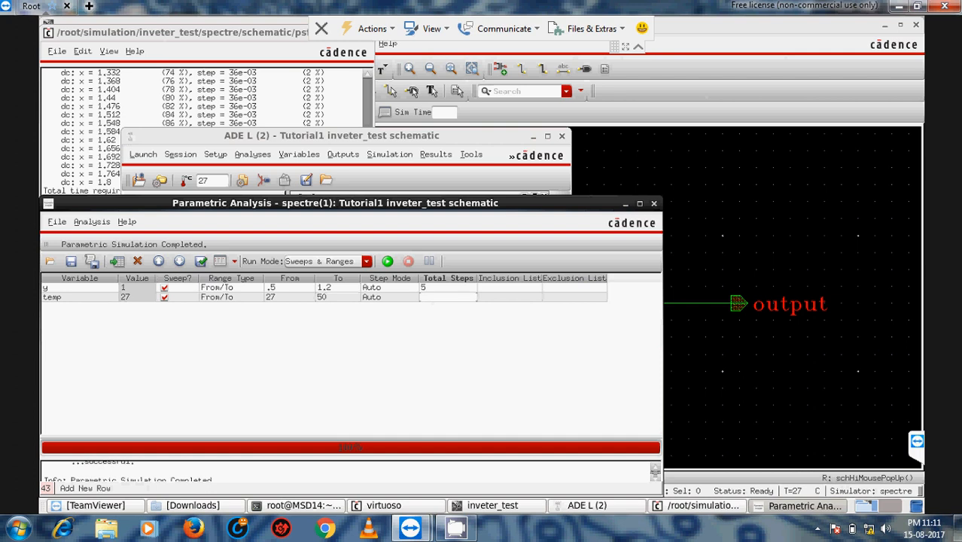
pyautogui.write('2')
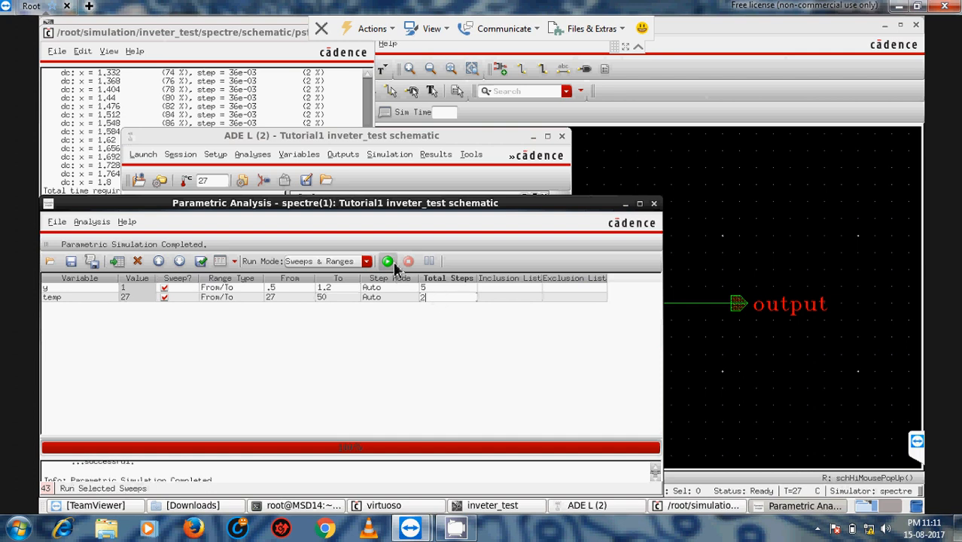
# Step: Try to run the combined parametric sweep of y and temp, declining the saved-state overwrite and closing the error report
pyautogui.click(387, 261)
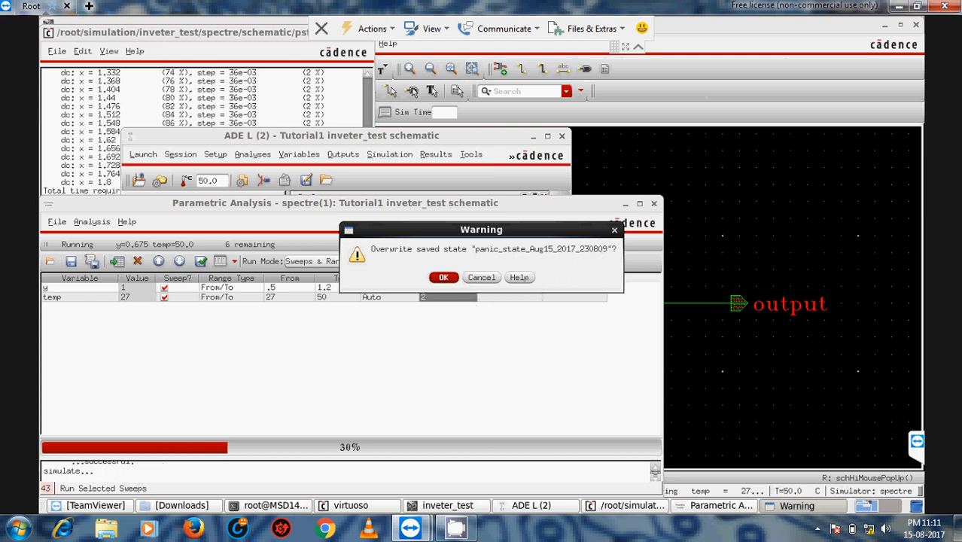
pyautogui.click(481, 279)
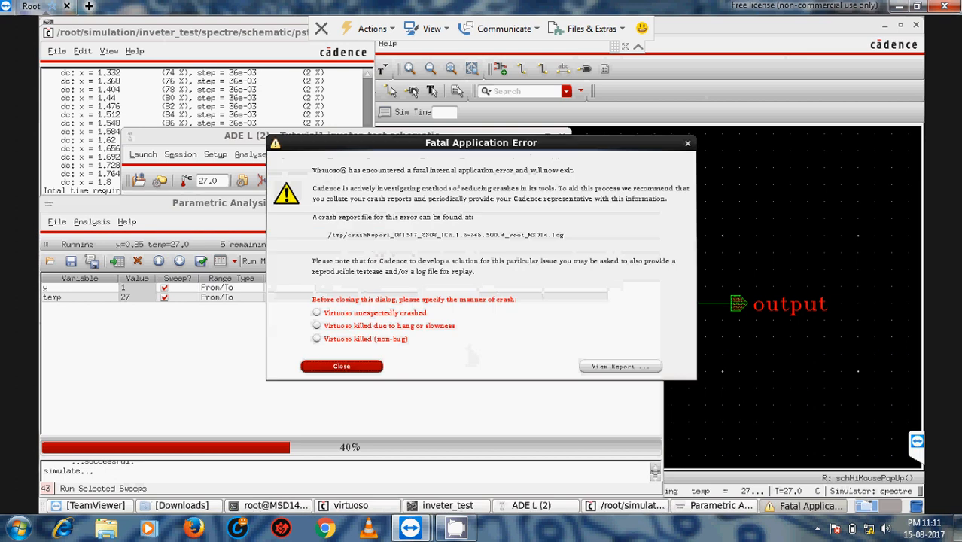
pyautogui.click(367, 369)
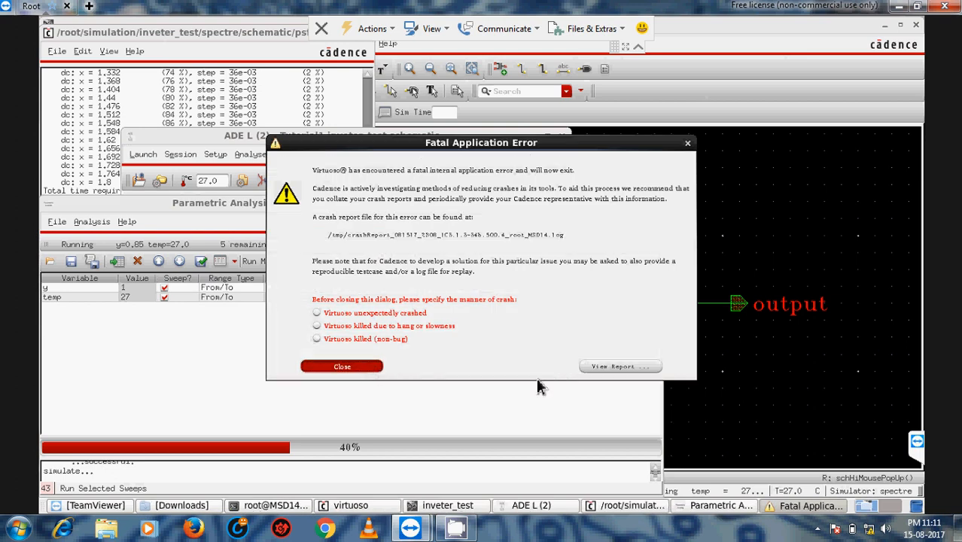
pyautogui.click(817, 529)
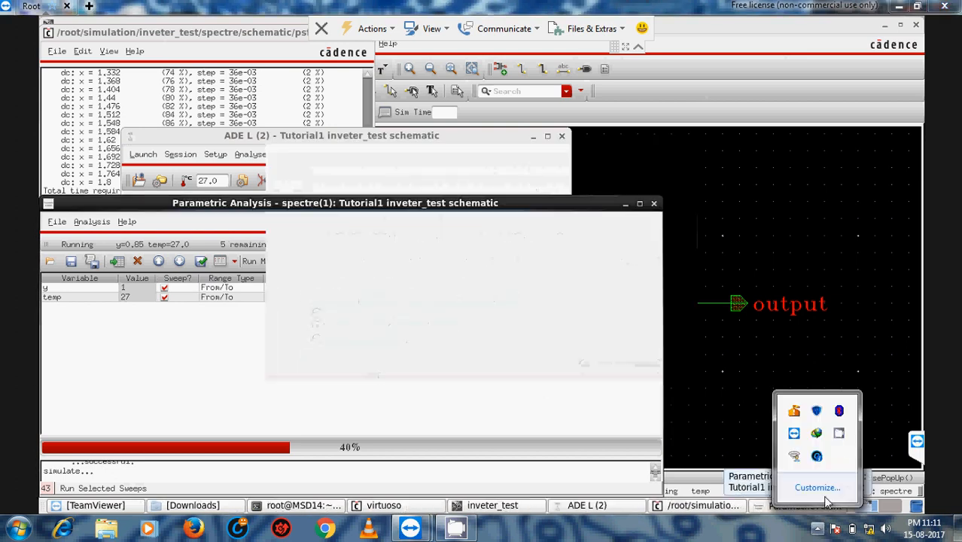
pyautogui.rightClick(840, 436)
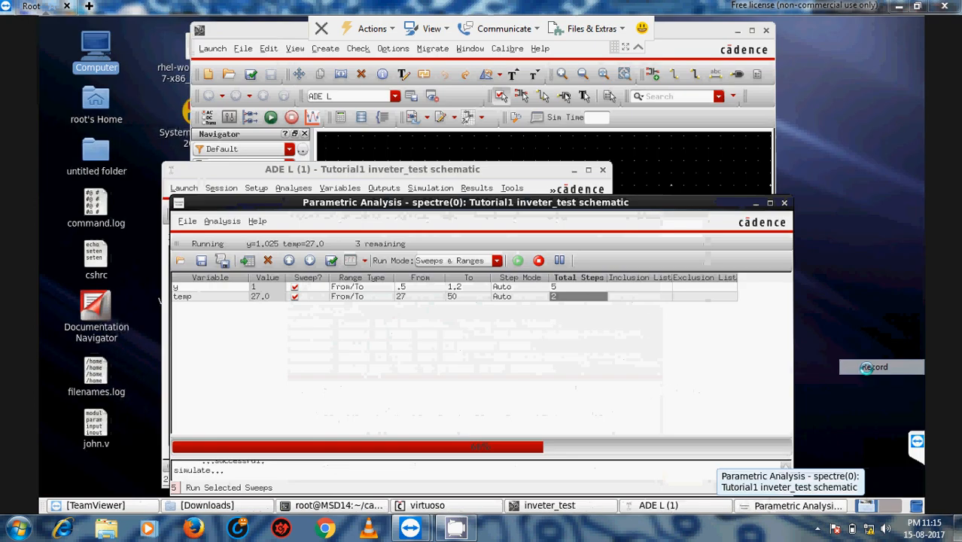
pyautogui.click(817, 529)
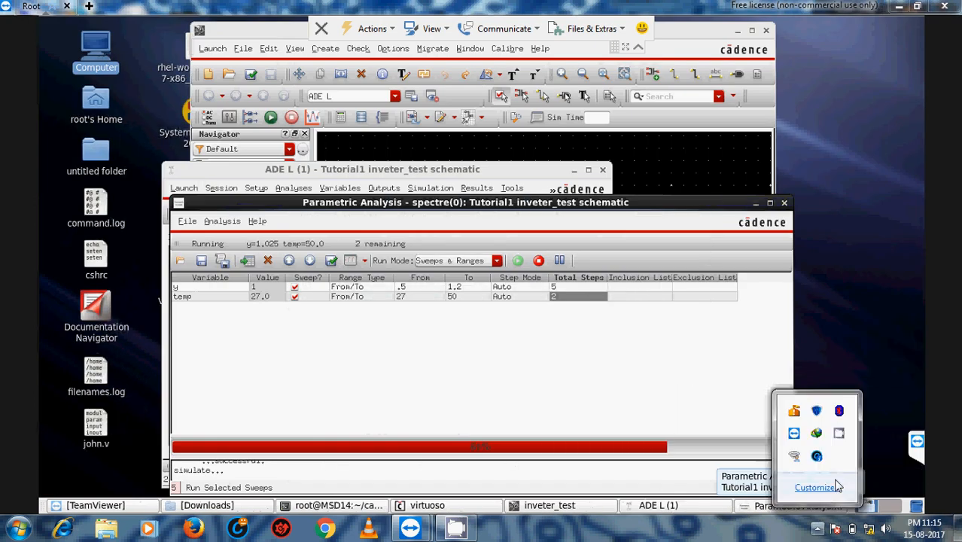
pyautogui.rightClick(840, 433)
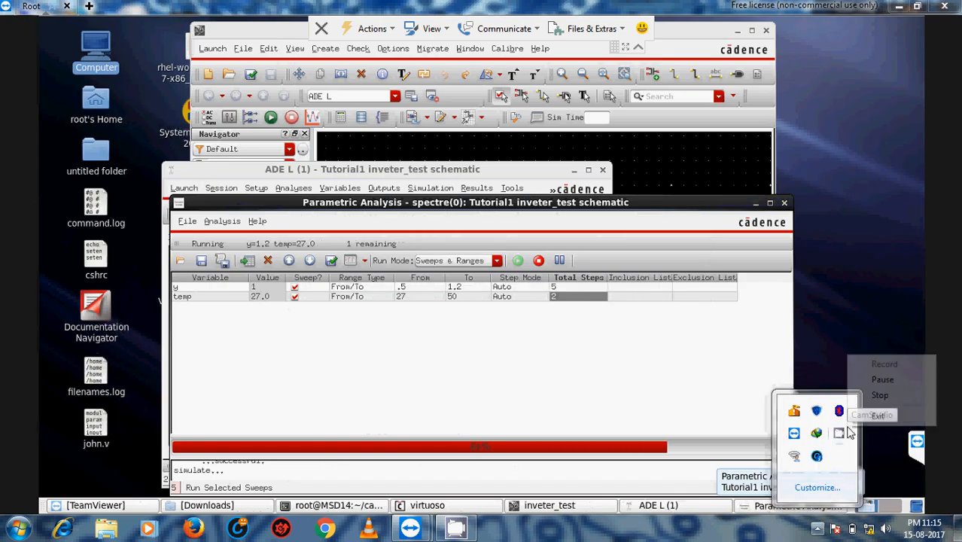
pyautogui.click(727, 536)
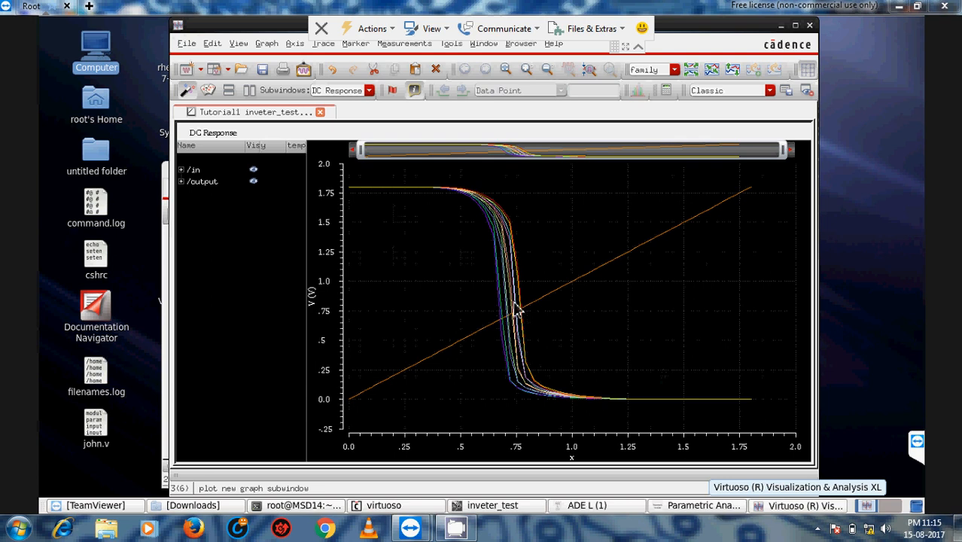
# Step: Expand the /in traces in the DC Response legend and sort them by y, by temp, and by y again
pyautogui.click(182, 172)
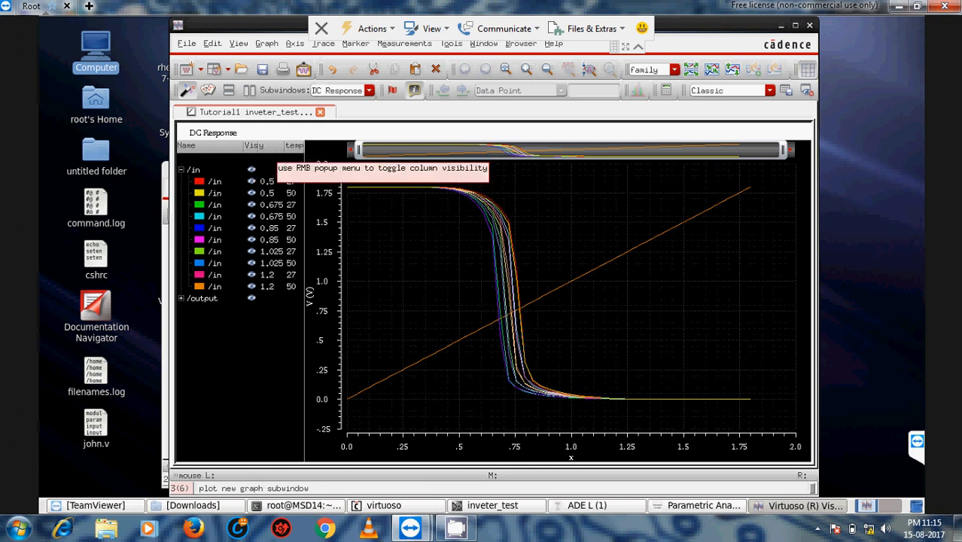
pyautogui.click(273, 149)
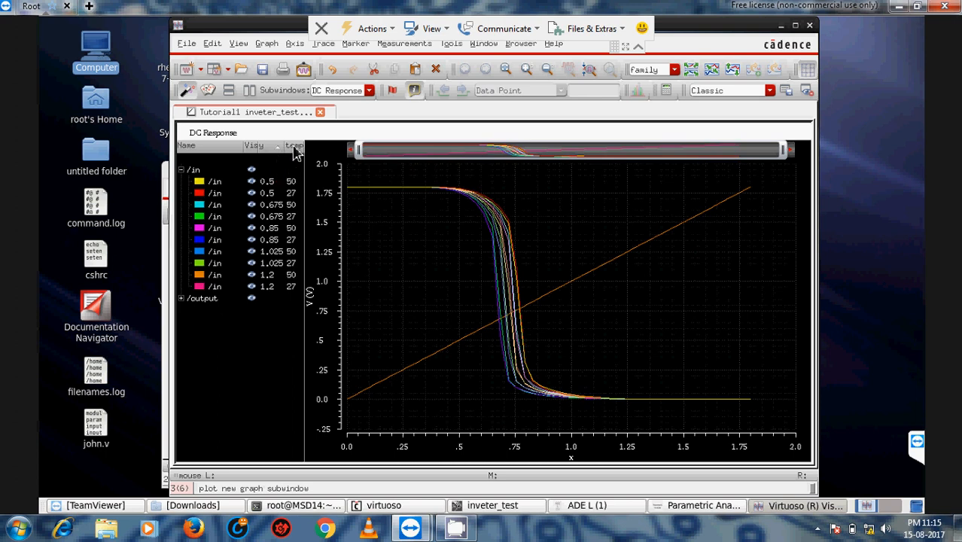
pyautogui.click(293, 149)
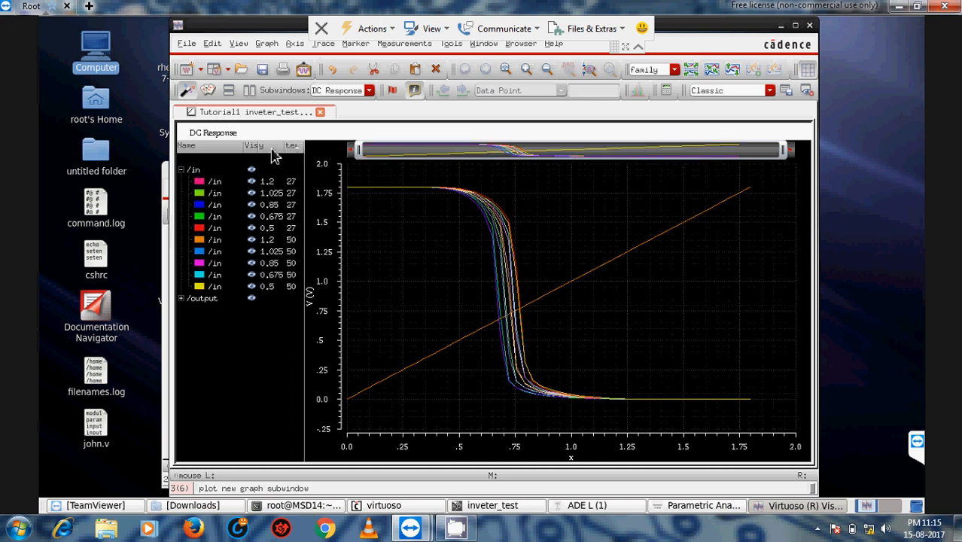
pyautogui.click(270, 149)
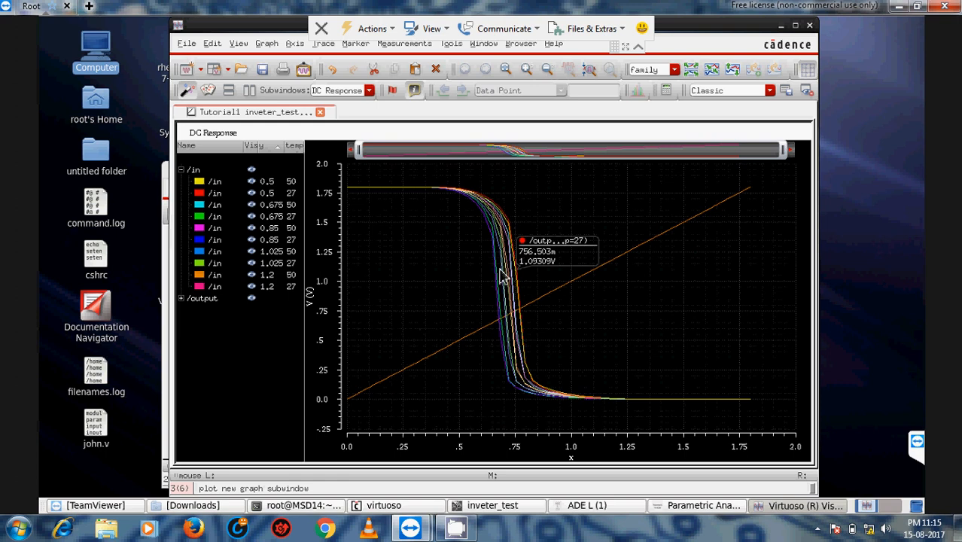
# Step: Close the DC Response and Parametric Analysis windows and reposition the ADE L window over the schematic
pyautogui.click(810, 28)
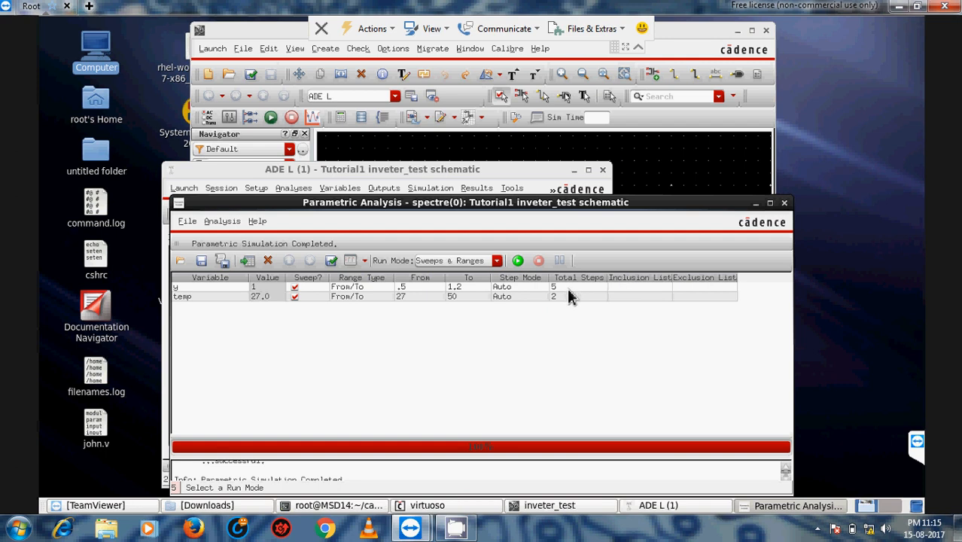
pyautogui.click(784, 203)
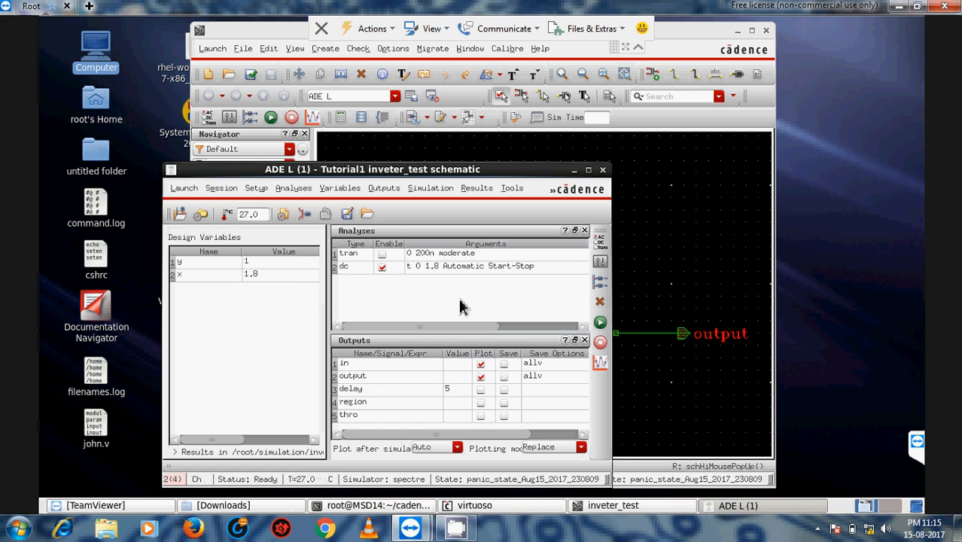
pyautogui.moveTo(444, 169); pyautogui.dragTo(559, 87)
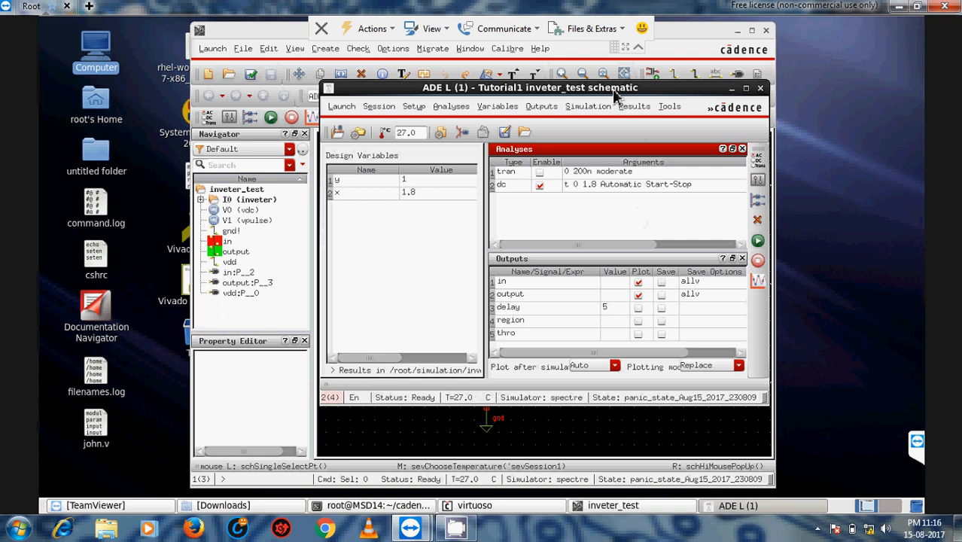
pyautogui.moveTo(616, 90); pyautogui.dragTo(513, 198)
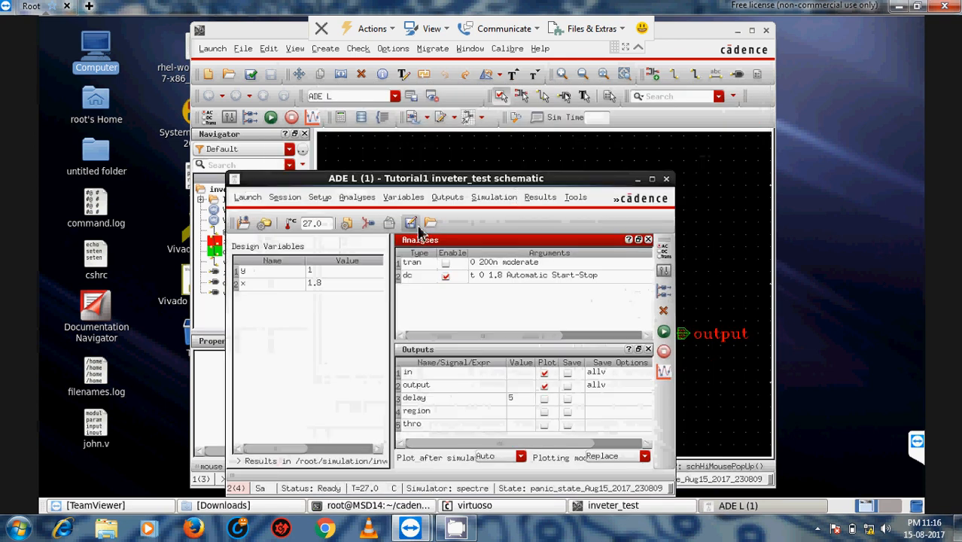
pyautogui.click(503, 197)
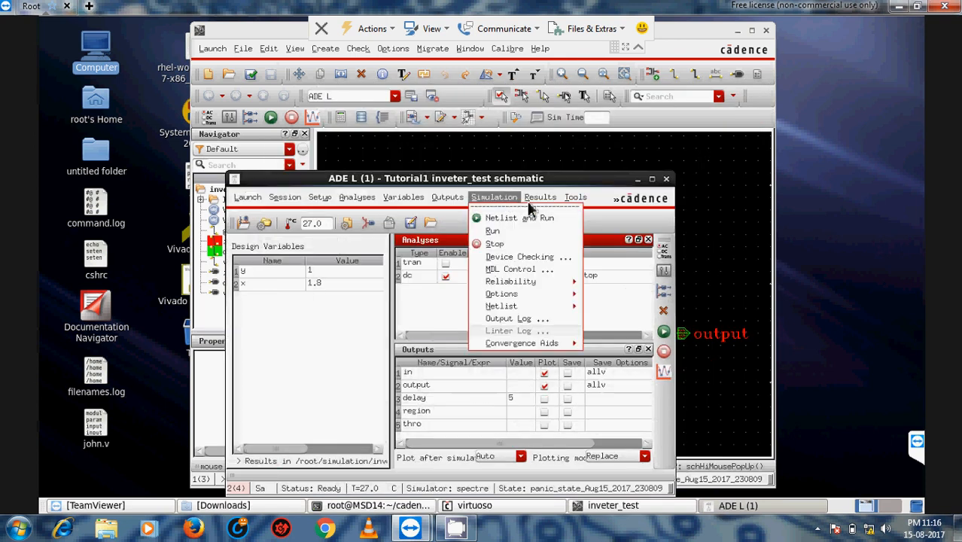
pyautogui.moveTo(558, 241)
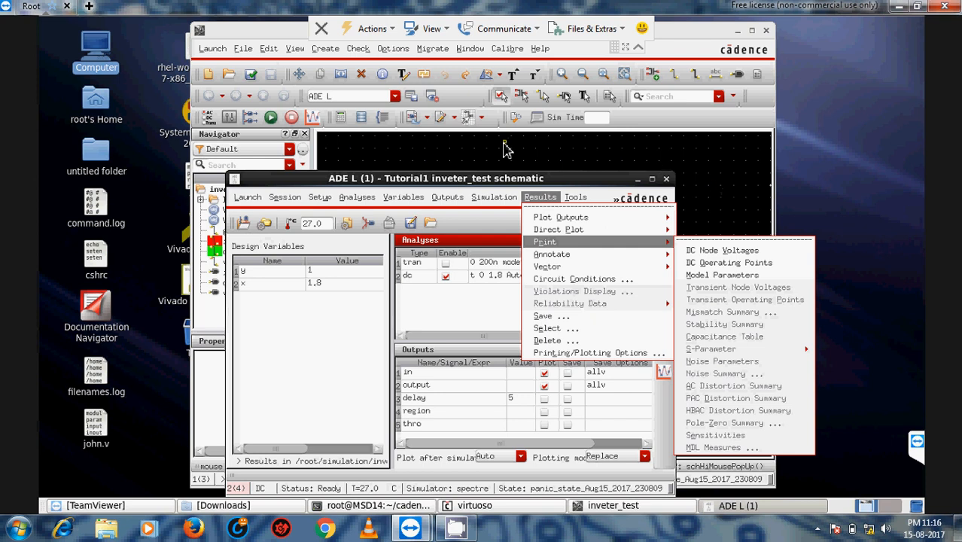
pyautogui.click(456, 293)
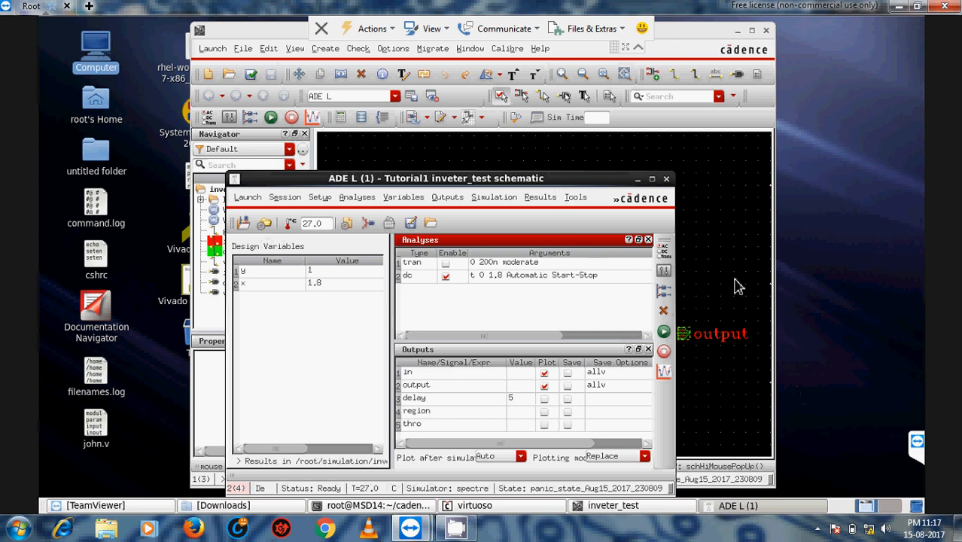
pyautogui.click(819, 531)
pyautogui.rightClick(840, 430)
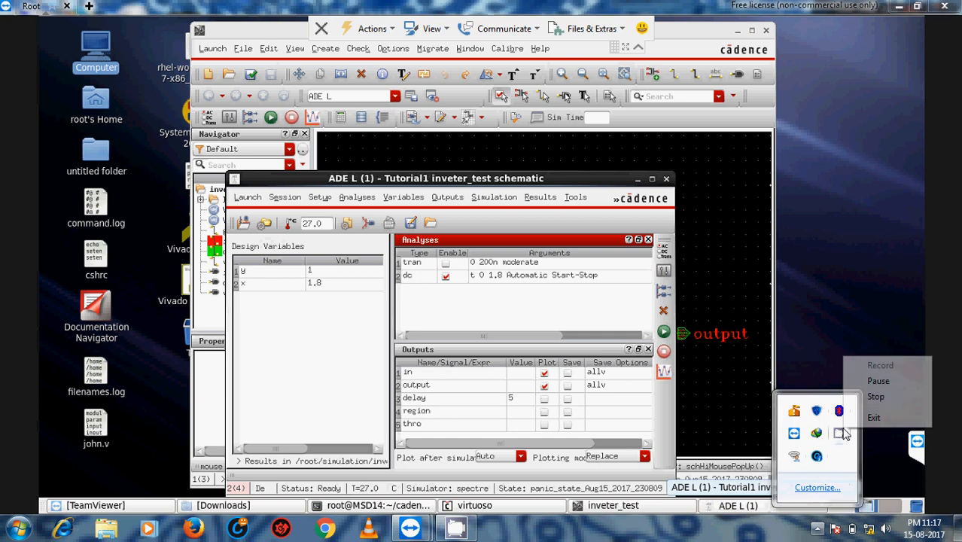